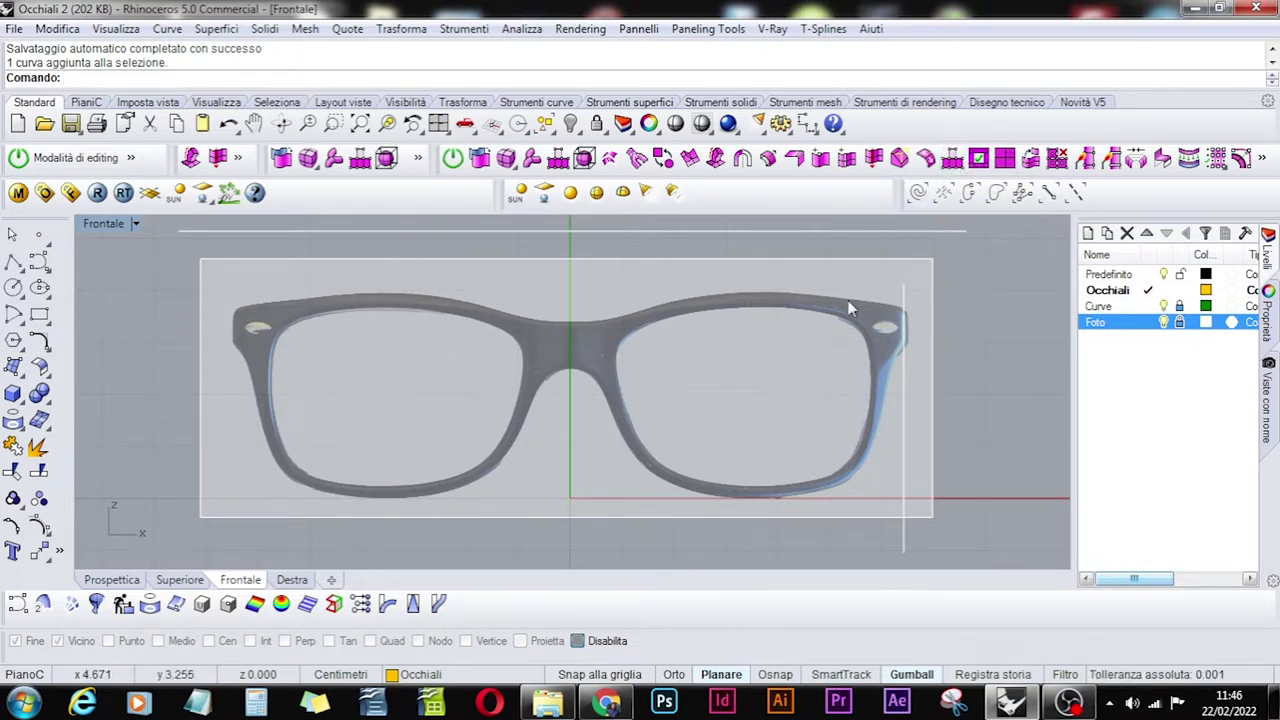
Start appending a T-spline face and enable the Fine and Vicino object snaps.
{"action": "left_click", "coordinate": [595, 641]}
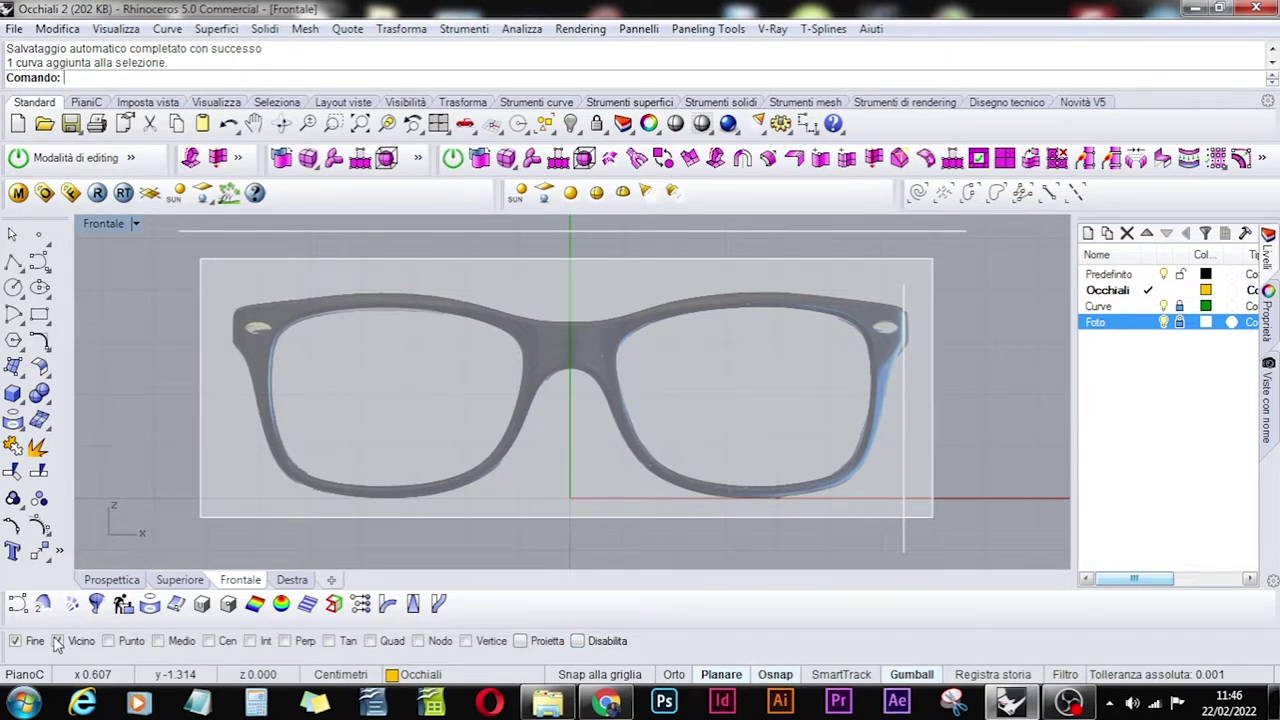
{"action": "left_click", "coordinate": [612, 647]}
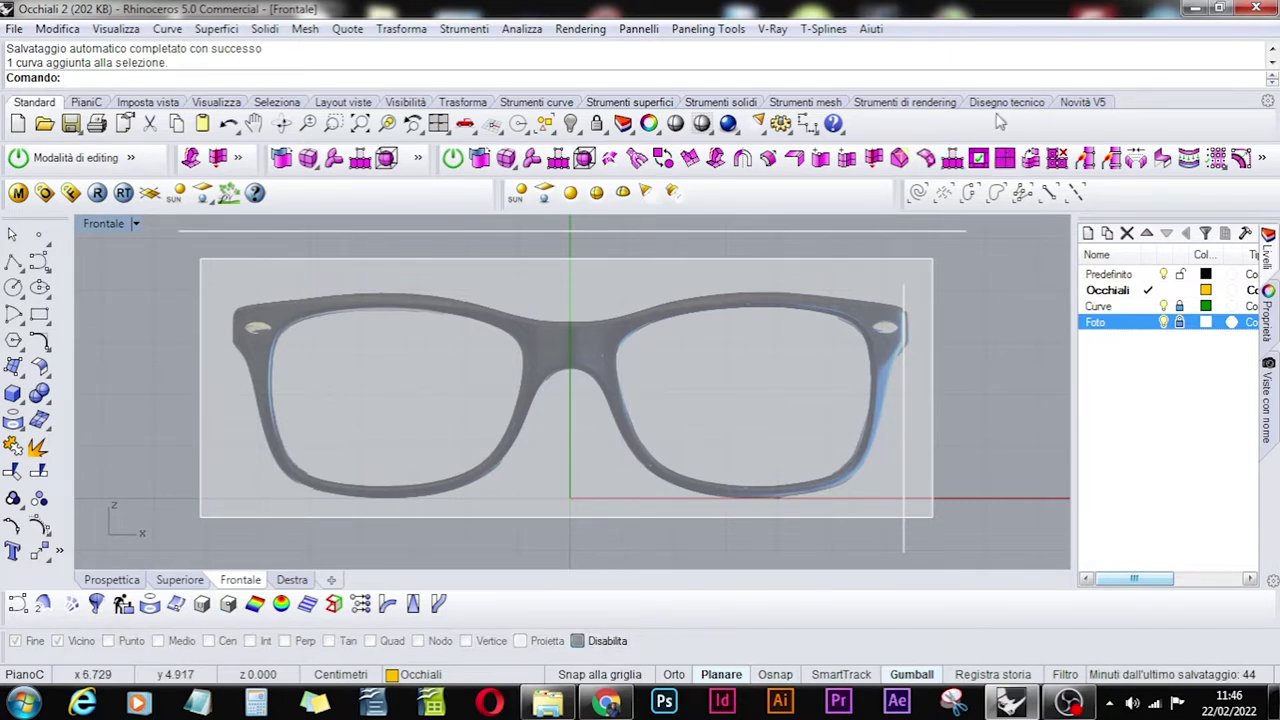
{"action": "left_click", "coordinate": [952, 162]}
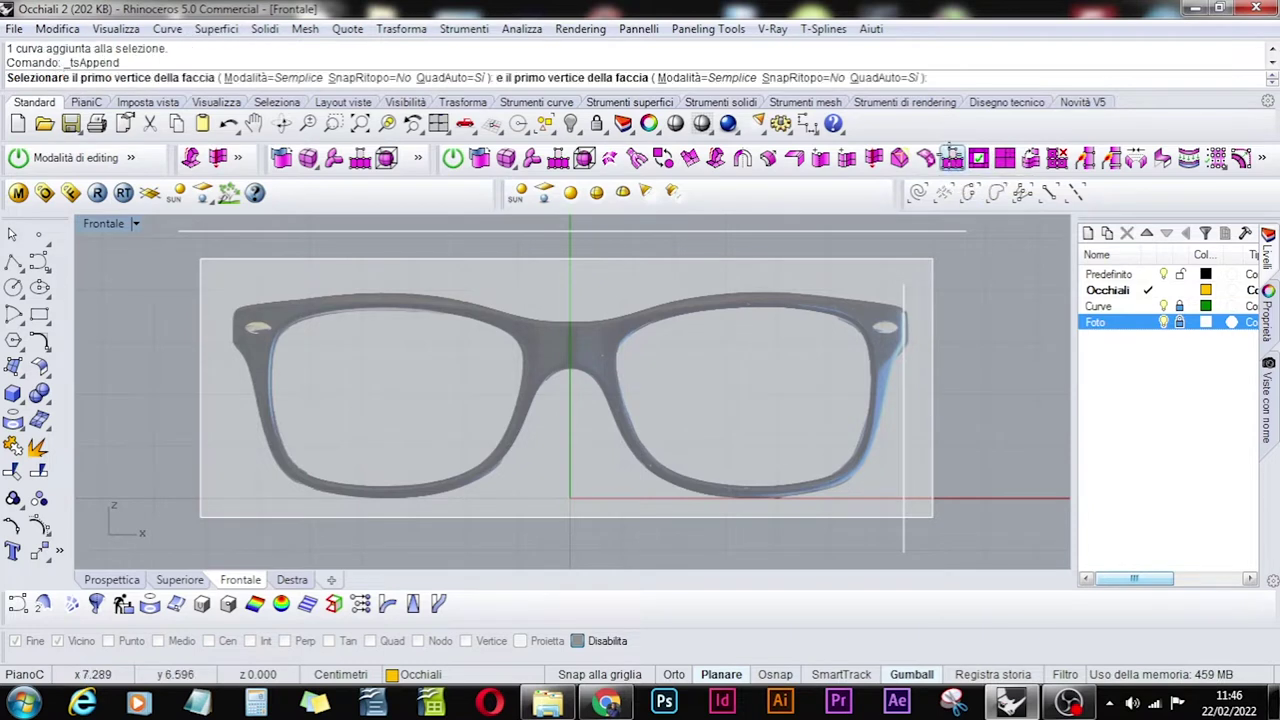
{"action": "left_click", "coordinate": [600, 641]}
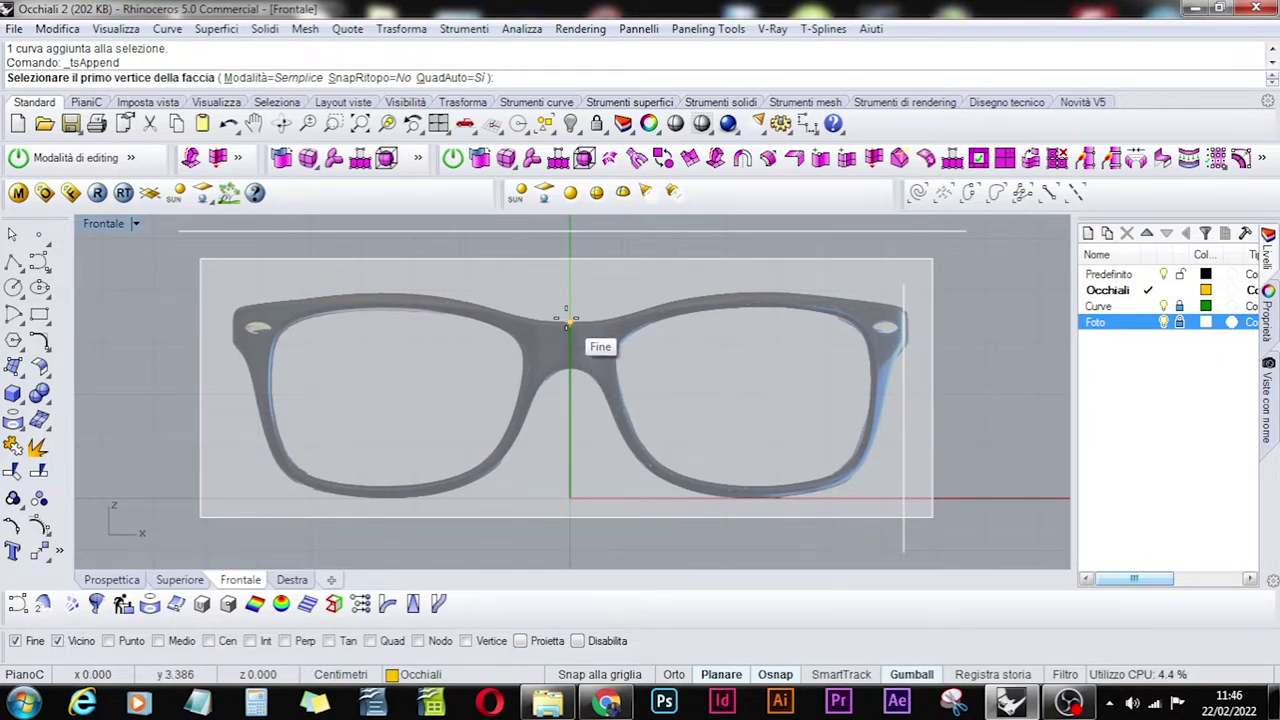
Append a four-sided face, about 0.46 cm wide, over the bridge's full height on the left side of the centre line.
{"action": "scroll", "coordinate": [566, 324], "scroll_direction": "up", "scroll_amount": 5}
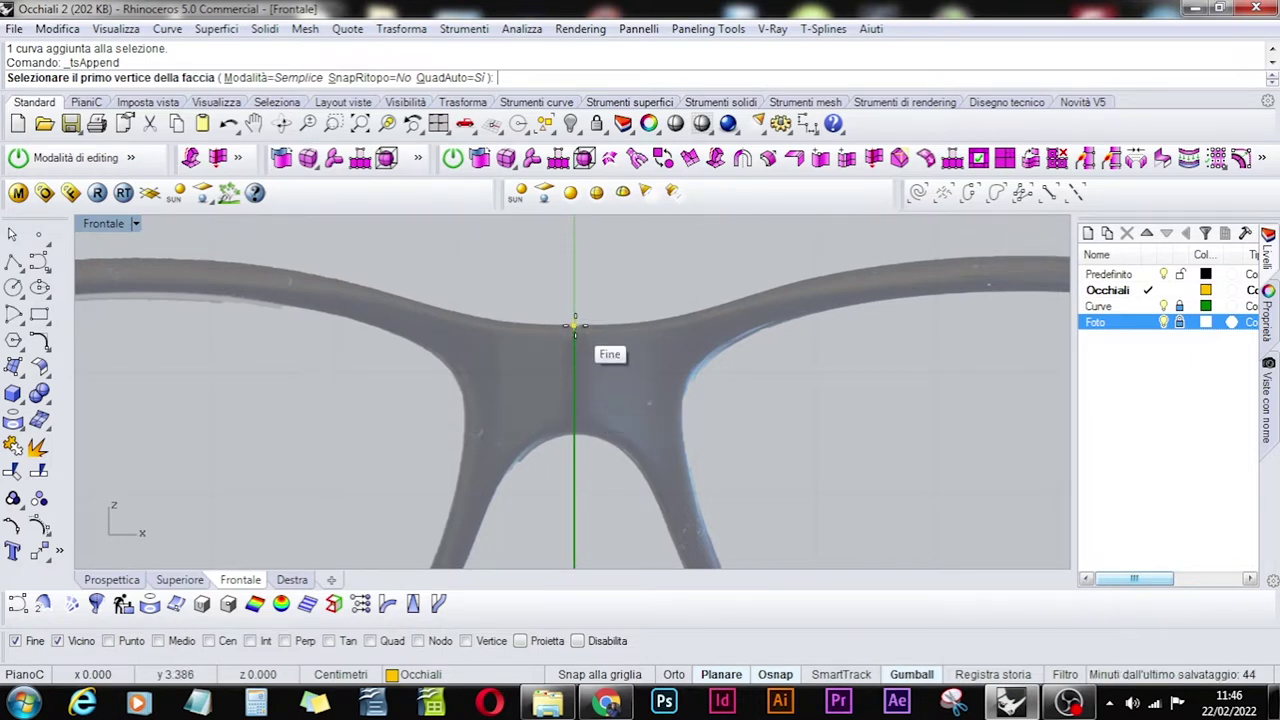
{"action": "left_click", "coordinate": [575, 326]}
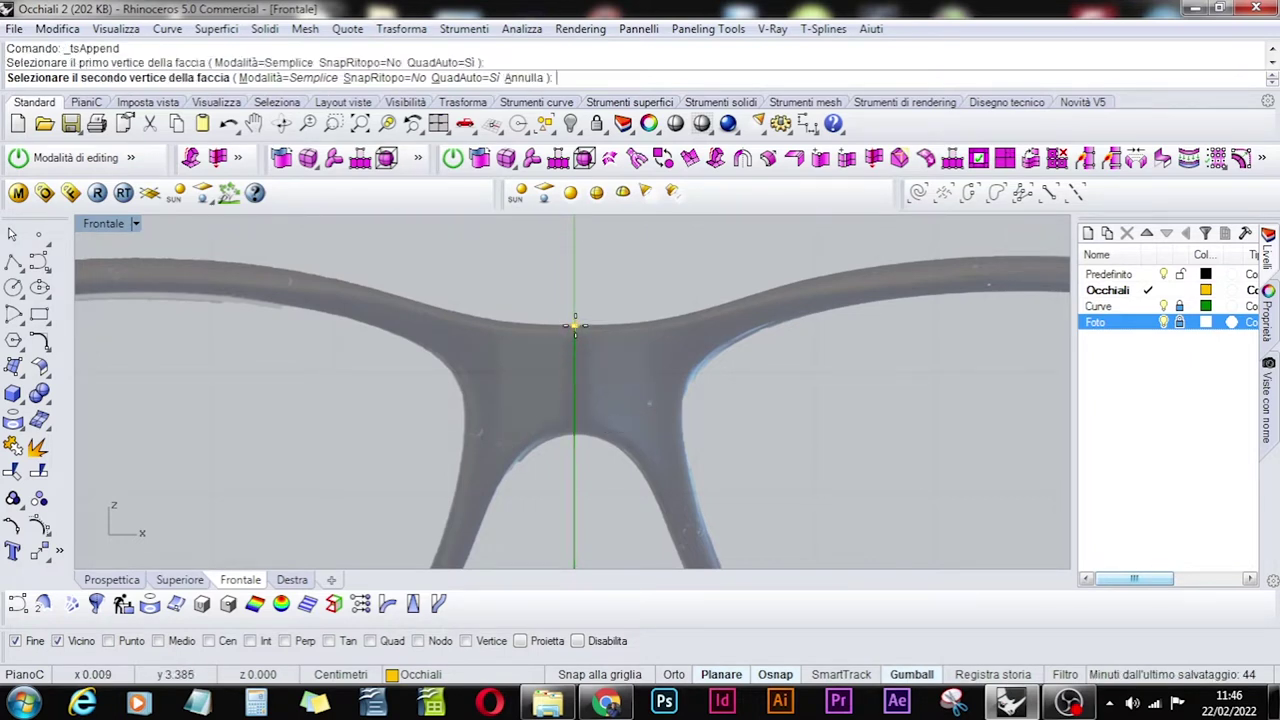
{"action": "left_click", "coordinate": [573, 433]}
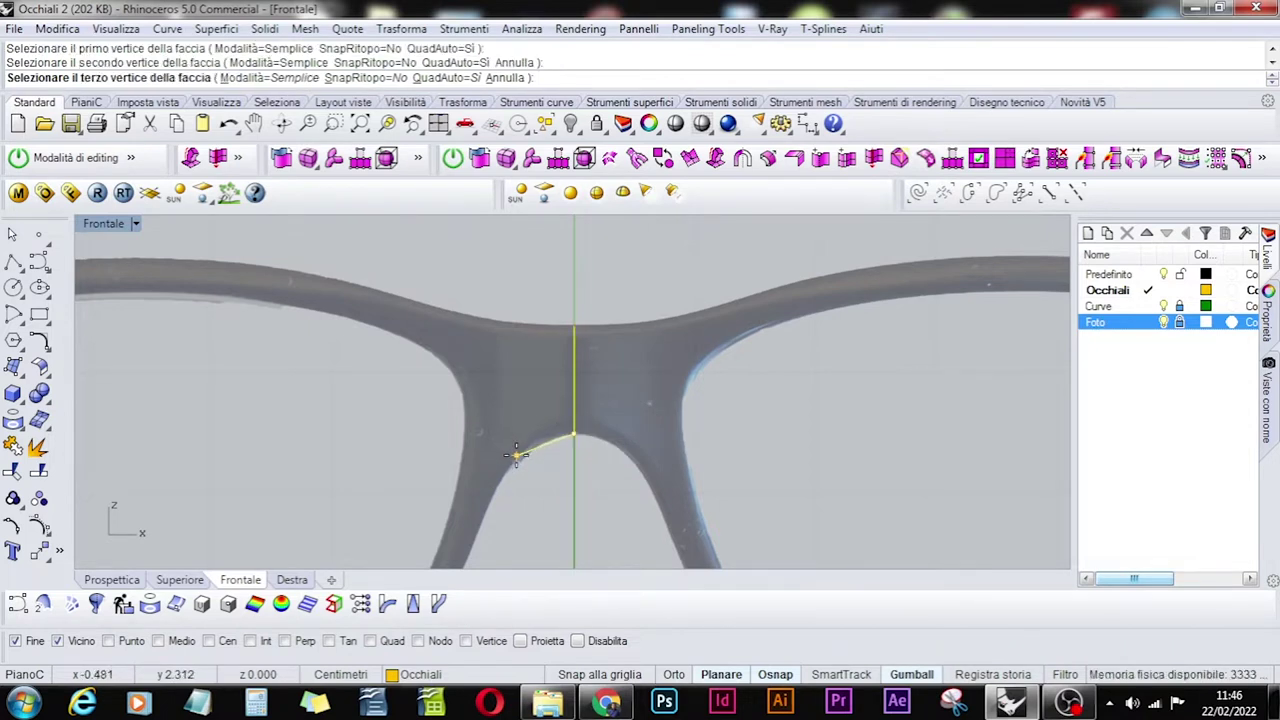
{"action": "left_click", "coordinate": [518, 453]}
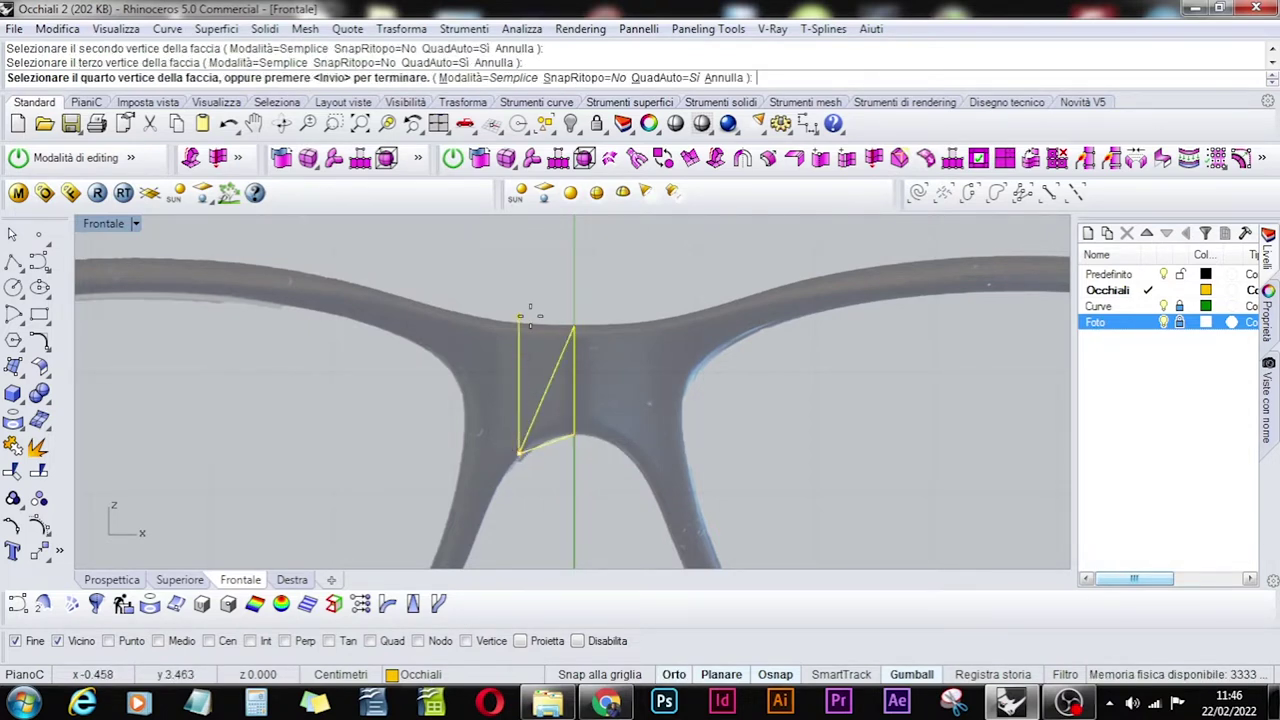
{"action": "left_click", "coordinate": [519, 327]}
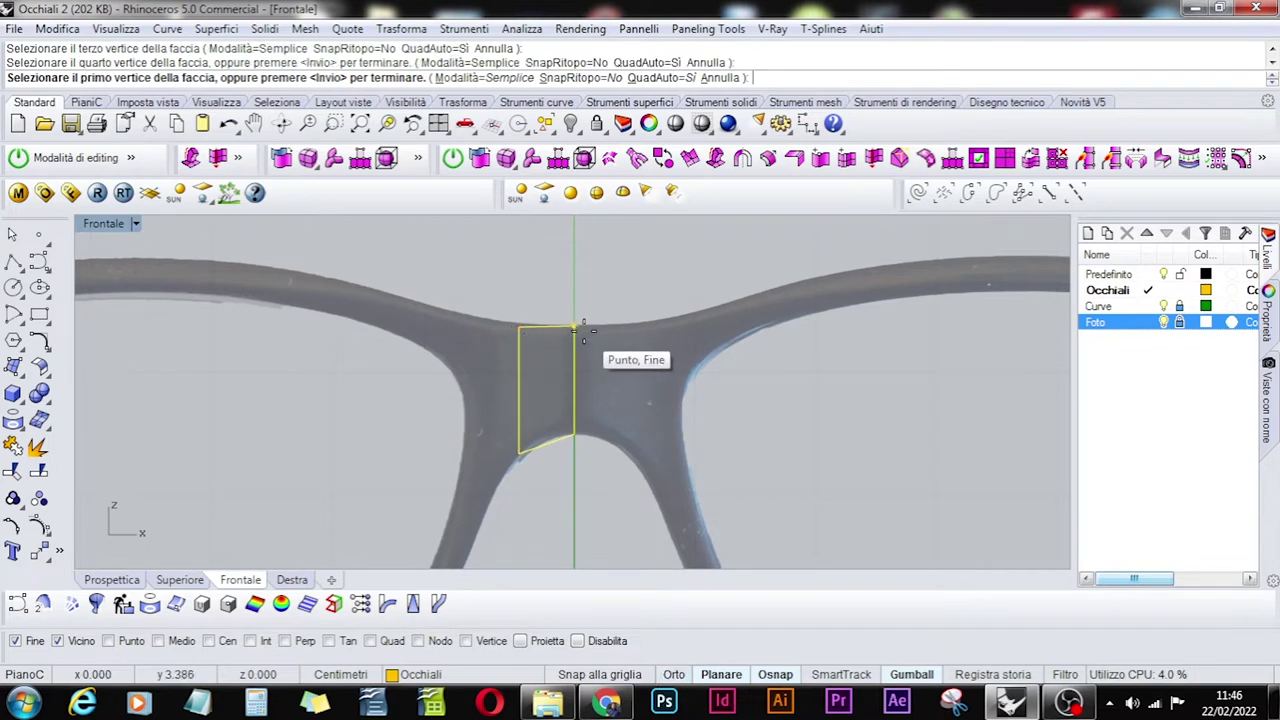
{"action": "left_click", "coordinate": [576, 328]}
{"action": "key", "text": "Return"}
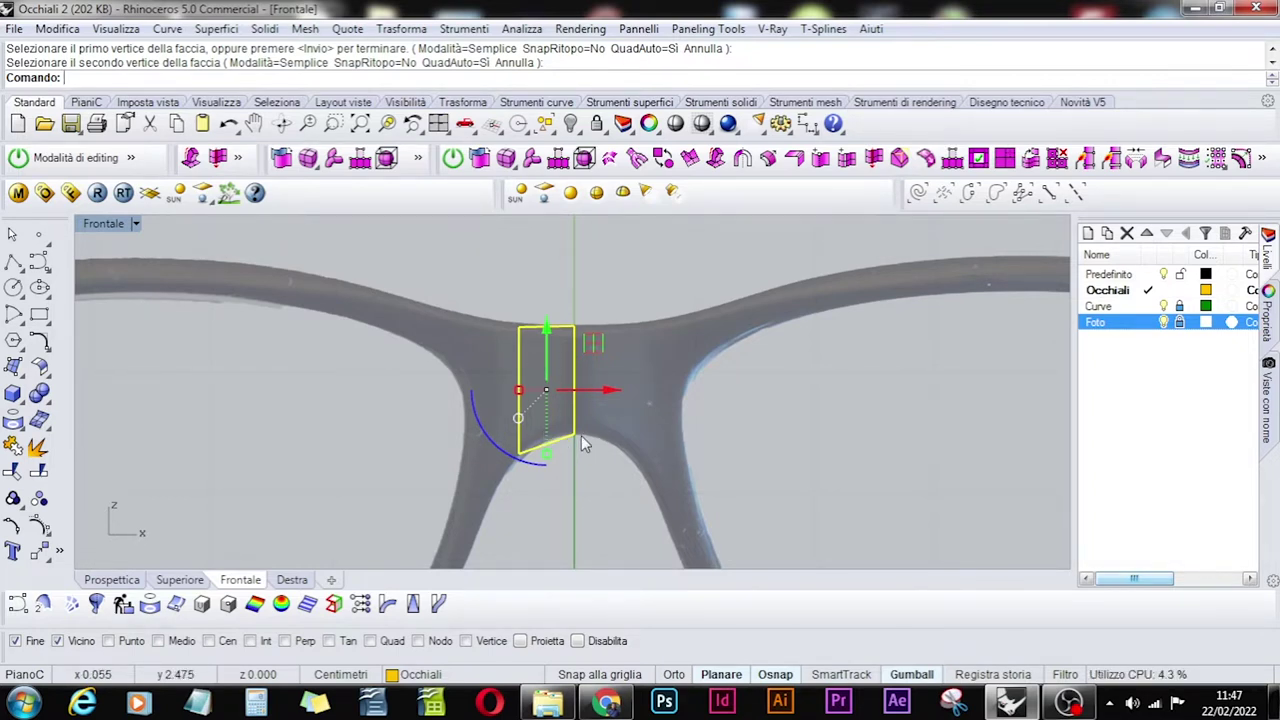
Try to append a second face along the frame's upper edge beside the first one, and undo the appended faces.
{"action": "right_click_drag", "start_coordinate": [581, 443], "coordinate": [813, 395]}
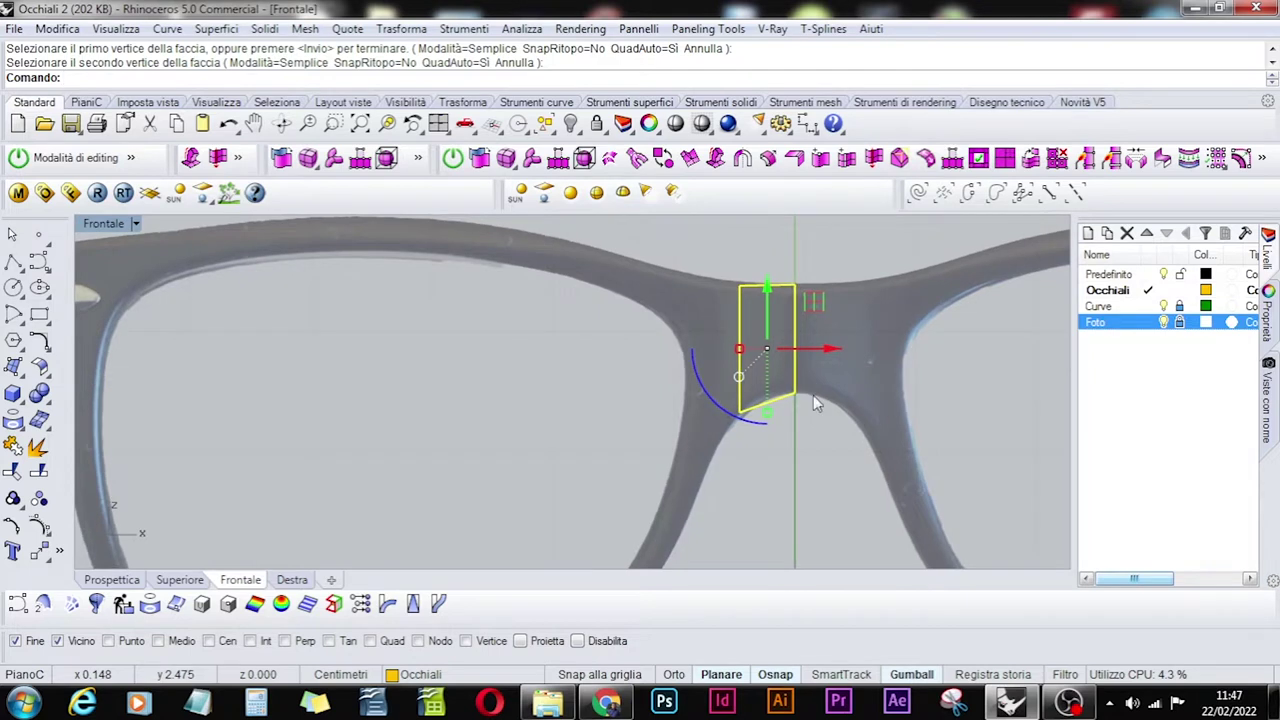
{"action": "right_click", "coordinate": [710, 300]}
{"action": "left_click", "coordinate": [740, 286]}
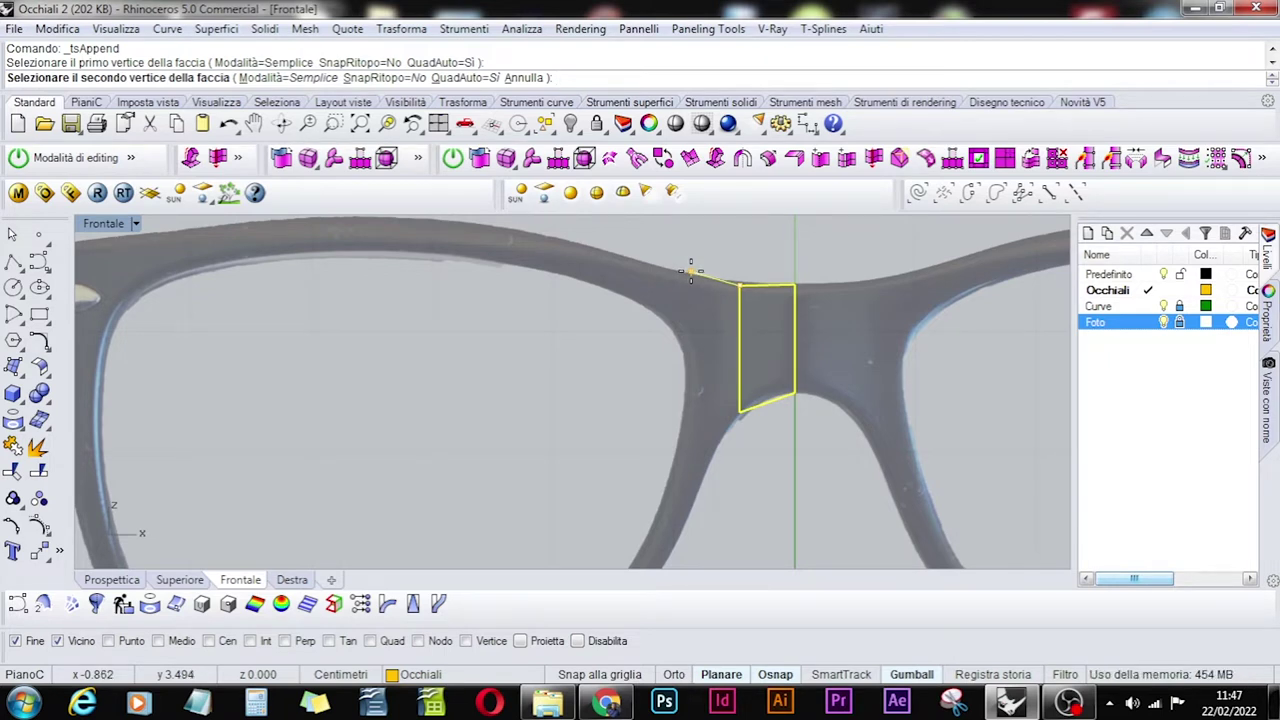
{"action": "left_click", "coordinate": [690, 273]}
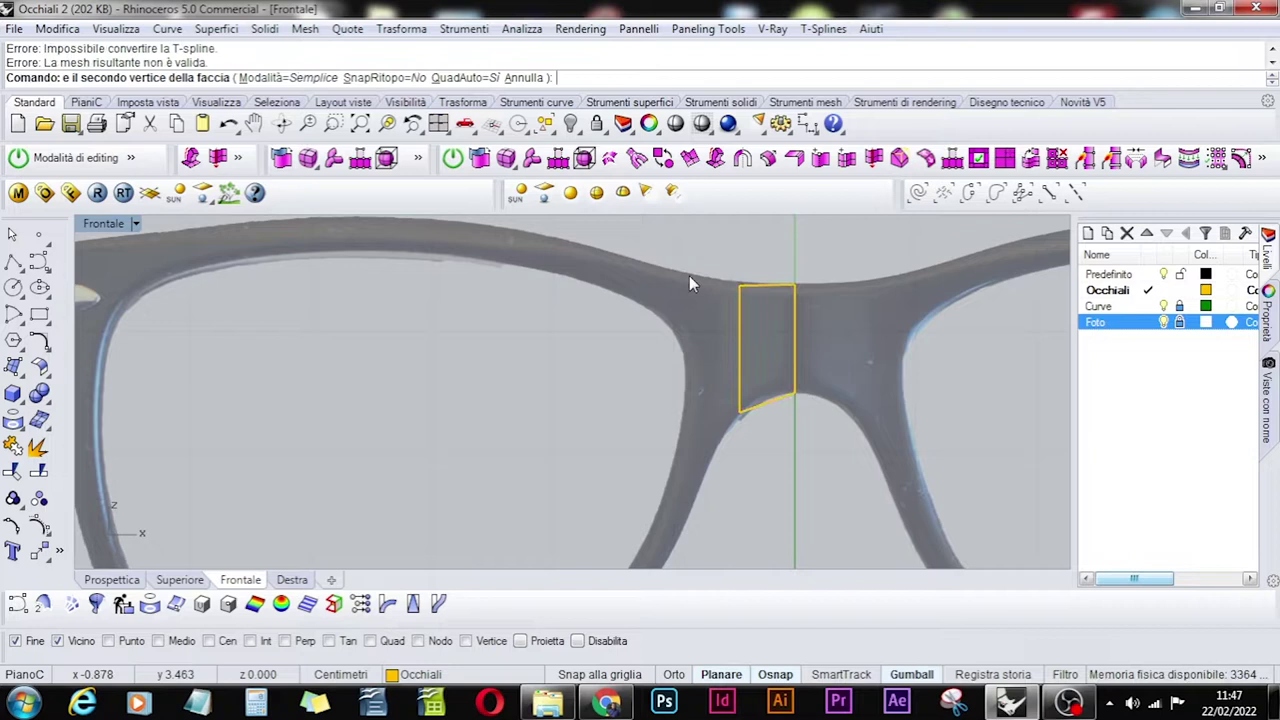
{"action": "key", "text": "ctrl+z"}
Append a four-sided face on the upper left half of the bridge, from the centre line to the lens opening, about 0.95 cm wide.
{"action": "right_click", "coordinate": [794, 415]}
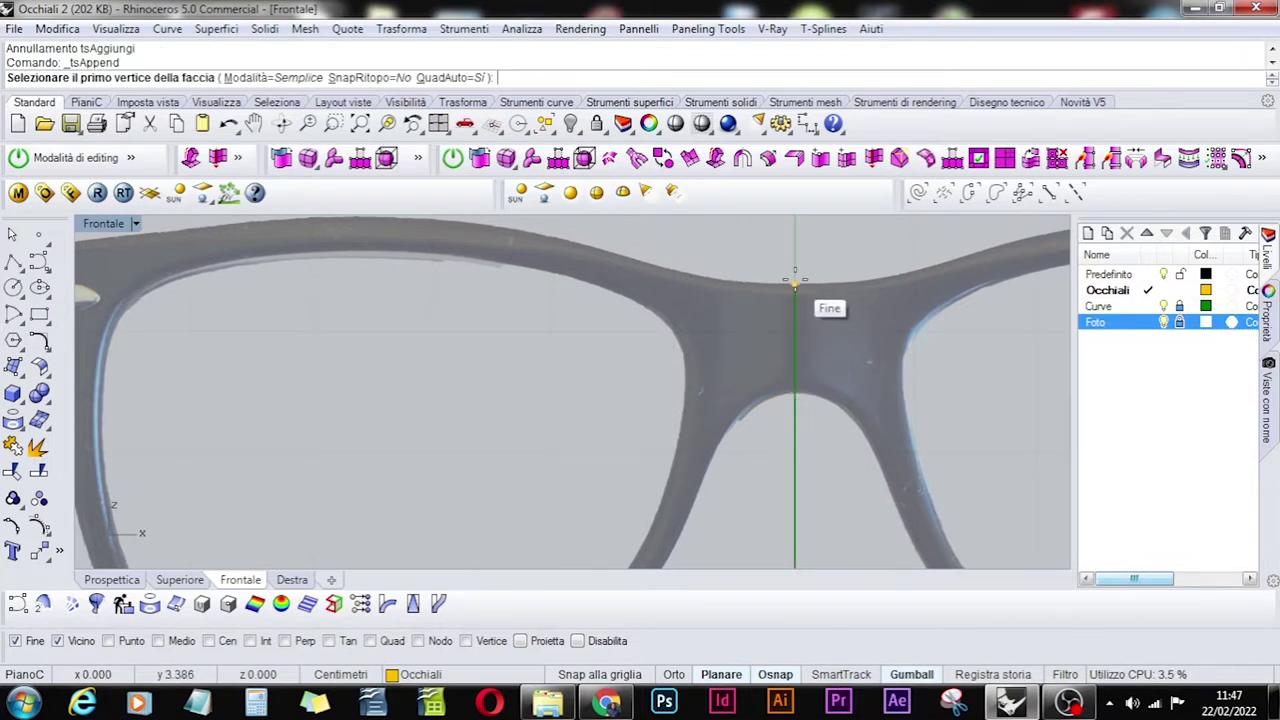
{"action": "left_click", "coordinate": [794, 287]}
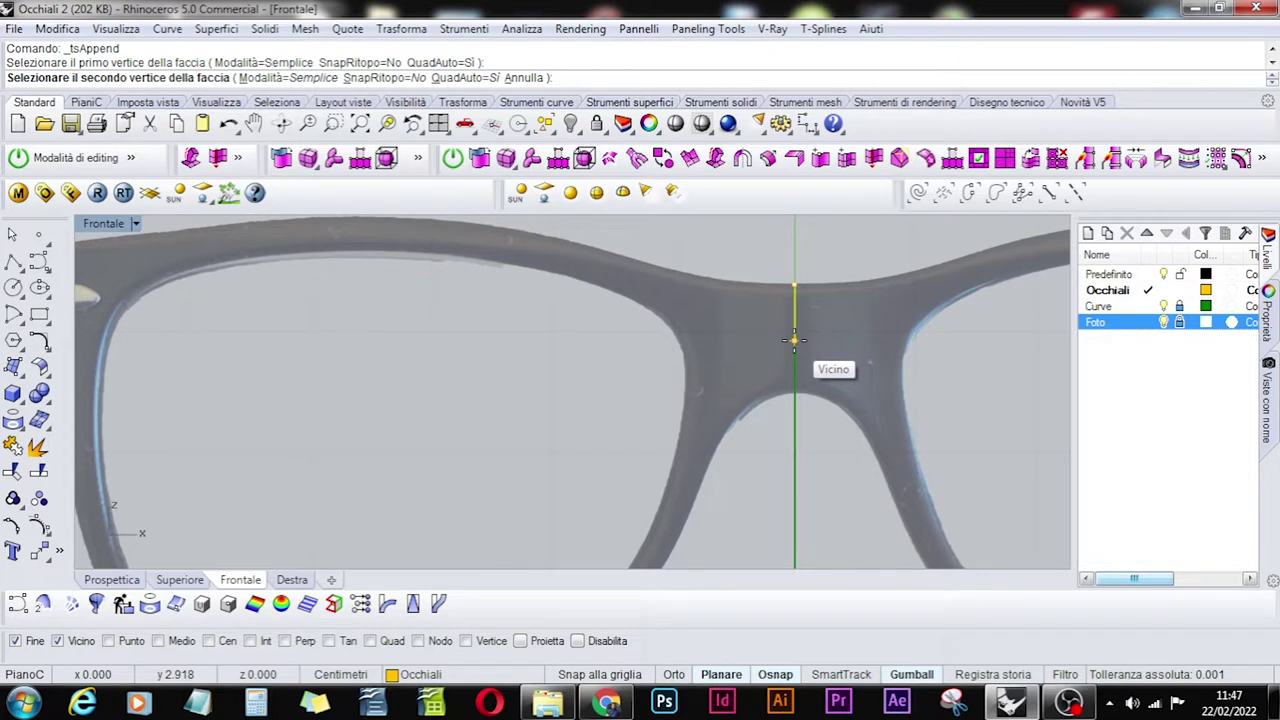
{"action": "left_click", "coordinate": [794, 340]}
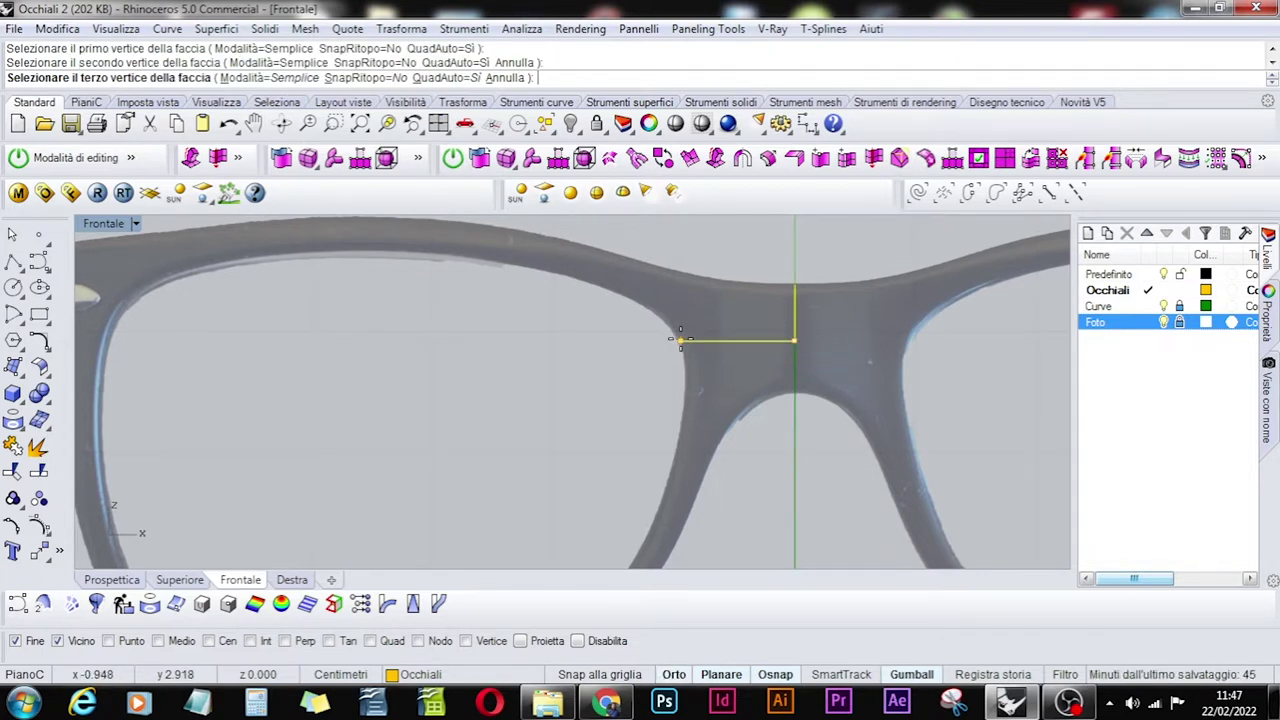
{"action": "left_click", "coordinate": [680, 340]}
{"action": "left_click", "coordinate": [704, 278]}
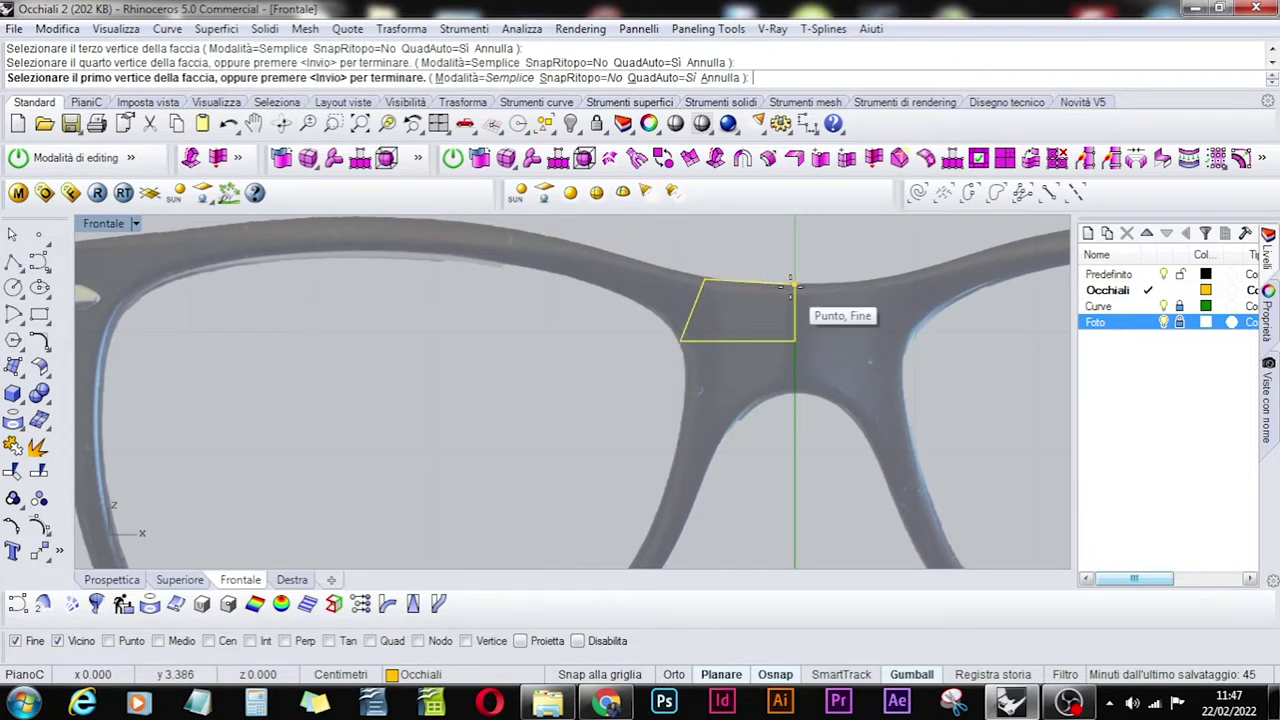
{"action": "left_click", "coordinate": [790, 338]}
{"action": "key", "text": "Return"}
Append a second four-sided face beneath the first, from its lower edge down to the nose arch.
{"action": "left_click", "coordinate": [794, 340]}
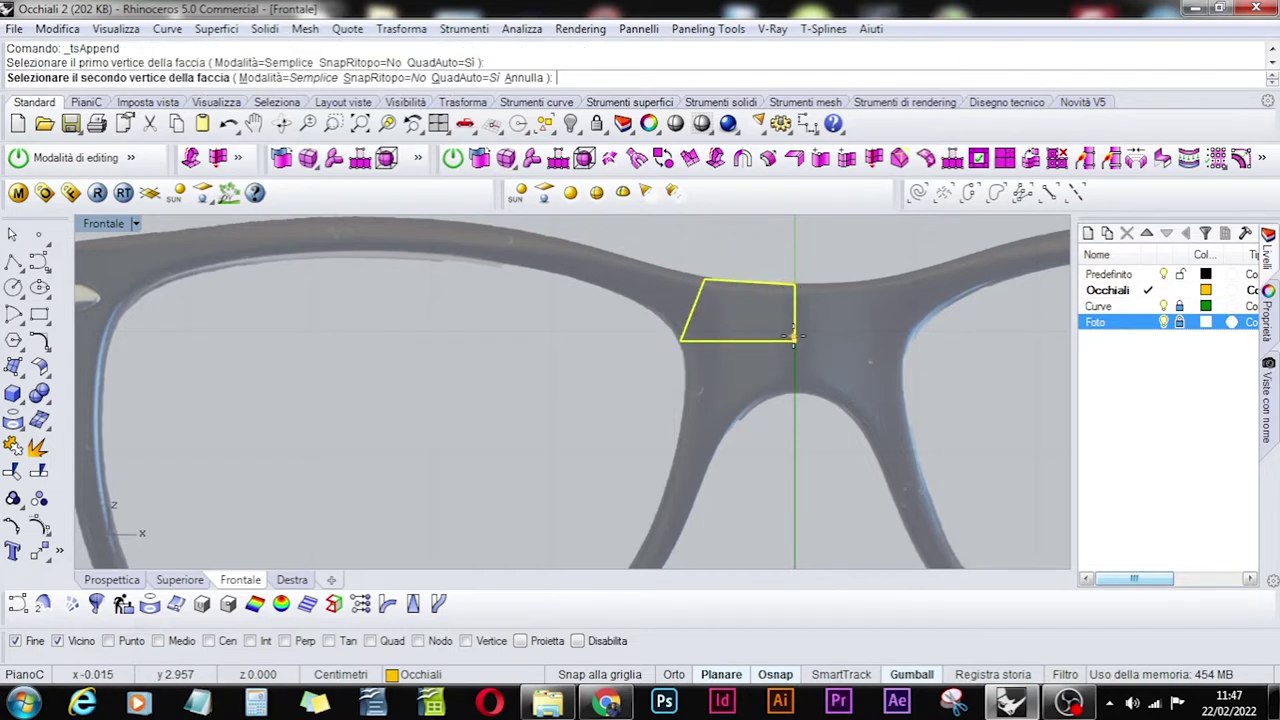
{"action": "left_click", "coordinate": [793, 392]}
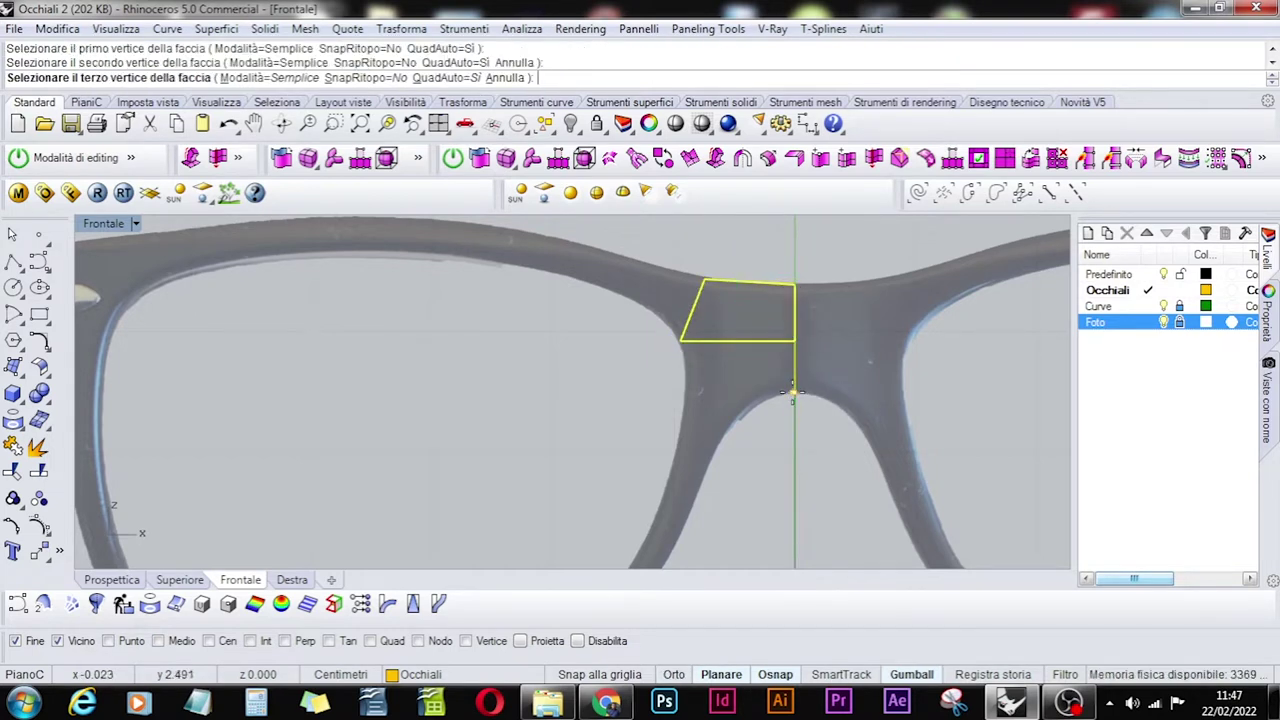
{"action": "left_click", "coordinate": [736, 409]}
{"action": "left_click", "coordinate": [680, 342]}
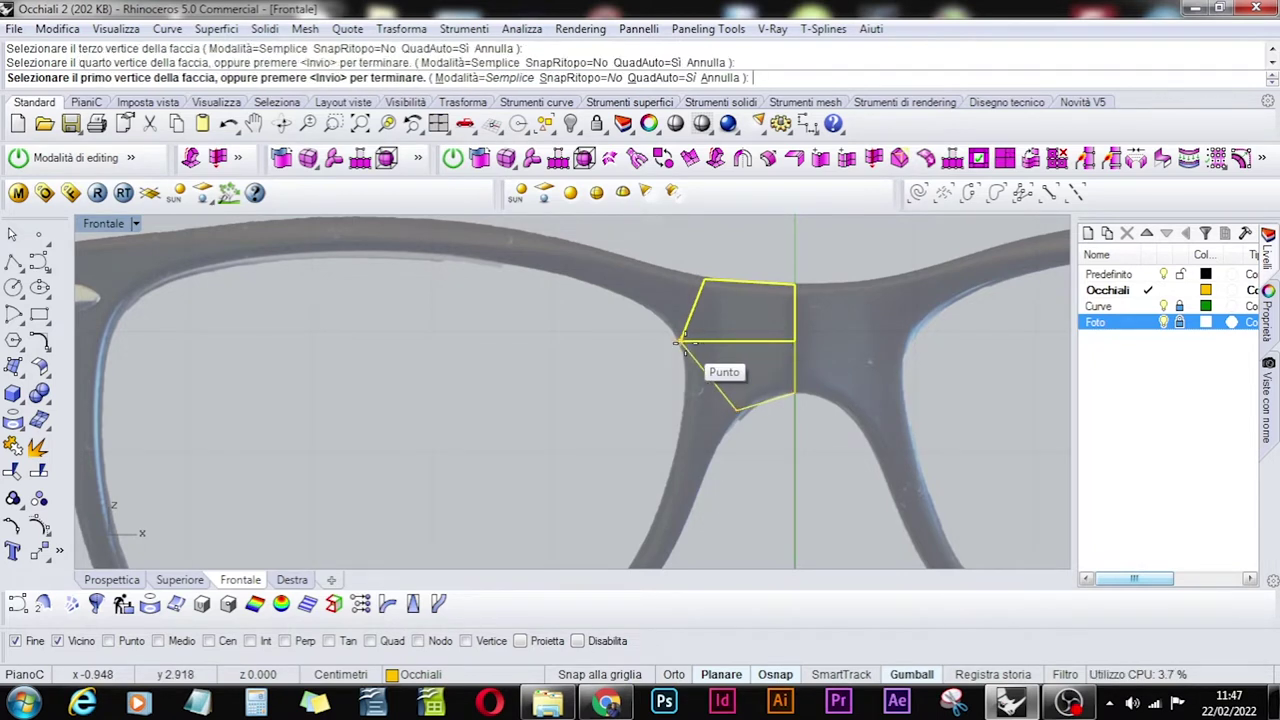
{"action": "key", "text": "Return"}
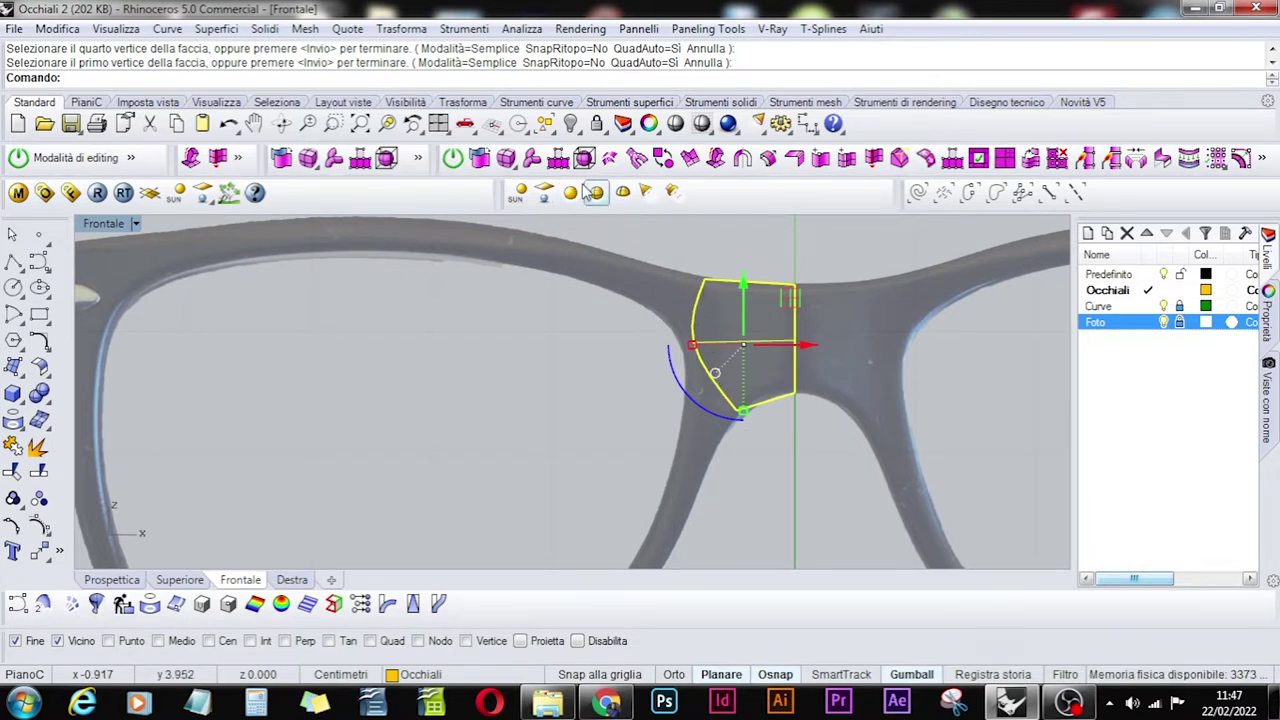
Toggle the T-spline to its unsmoothed display and add welded axial symmetry across the bridge's vertical centre line.
{"action": "left_click", "coordinate": [664, 160]}
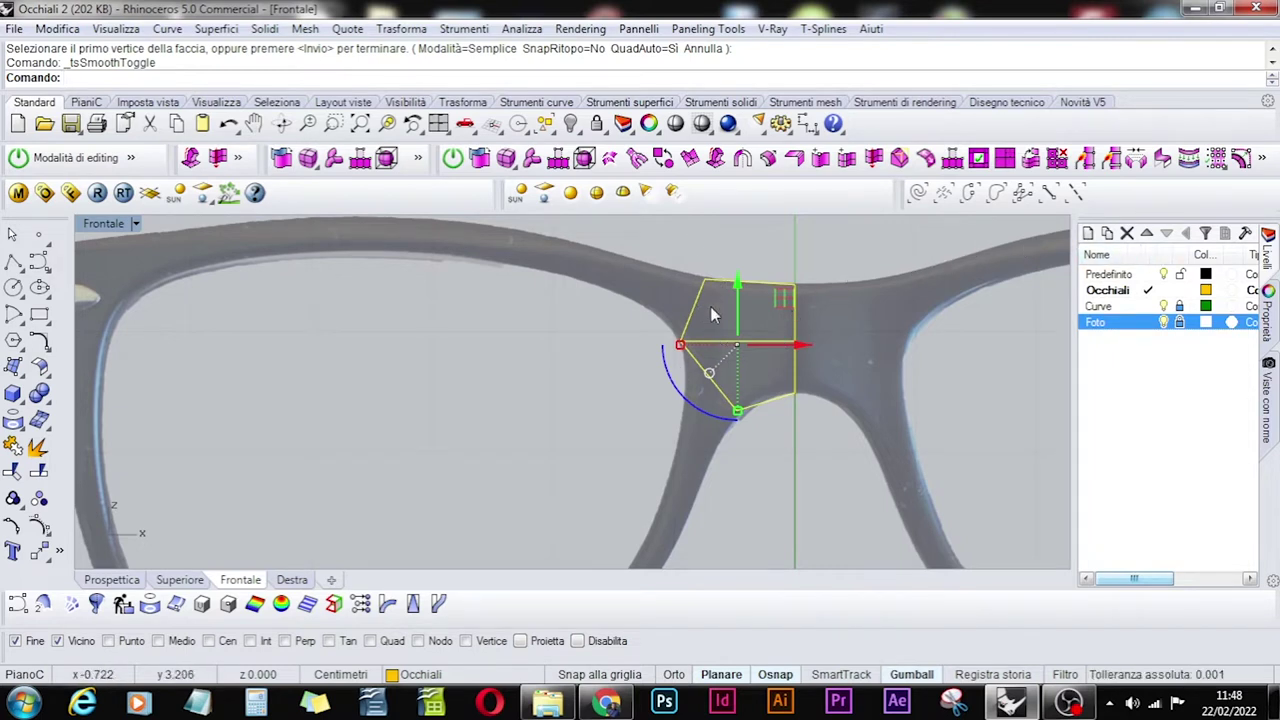
{"action": "left_click", "coordinate": [742, 158]}
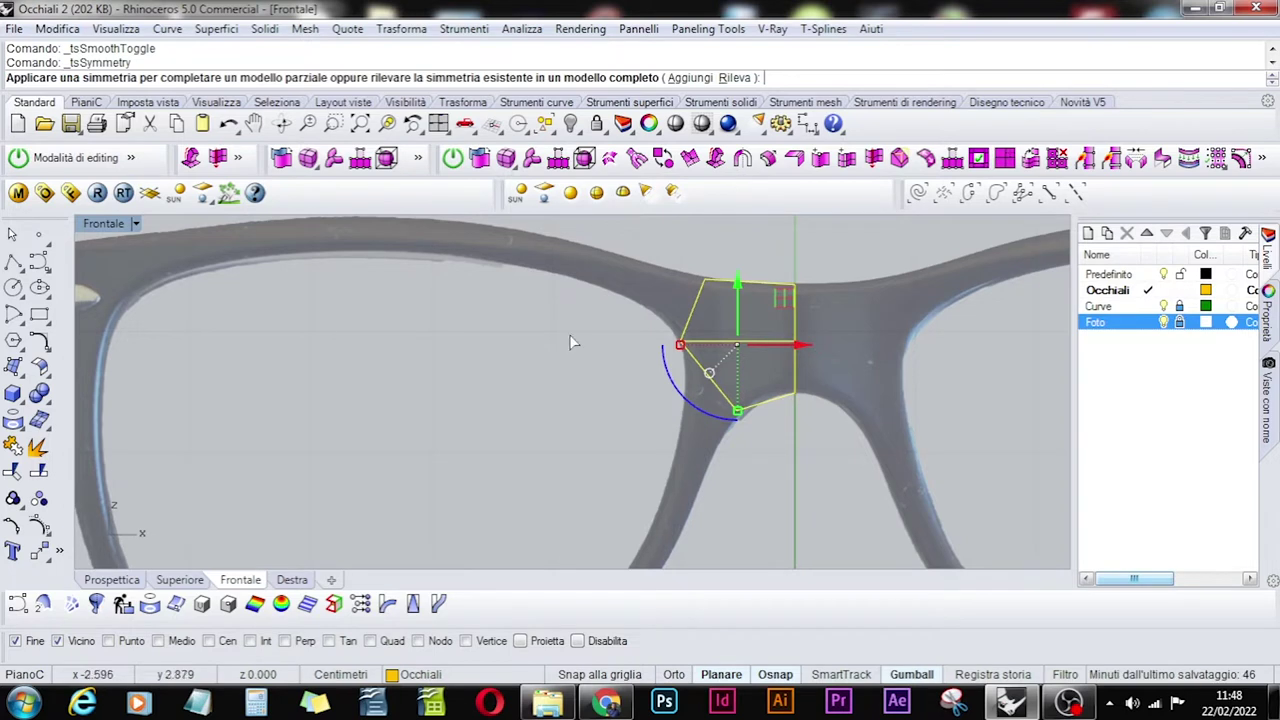
{"action": "left_click", "coordinate": [684, 78]}
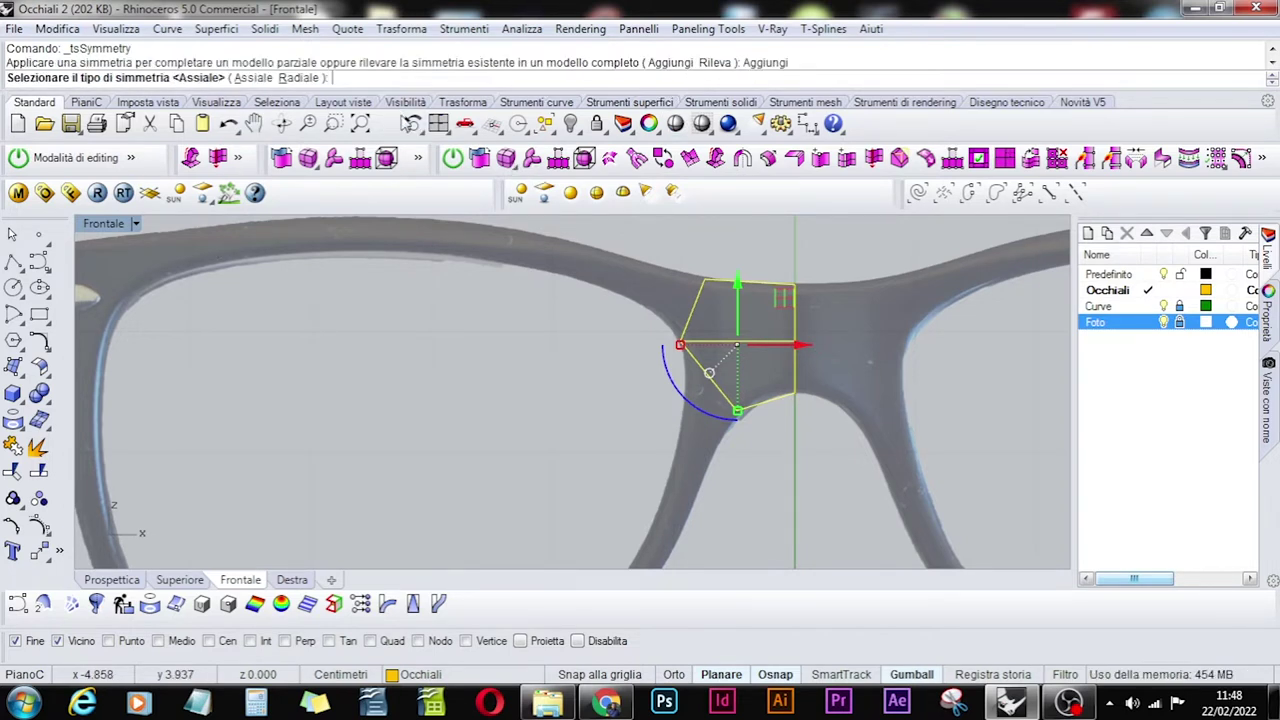
{"action": "left_click", "coordinate": [250, 78]}
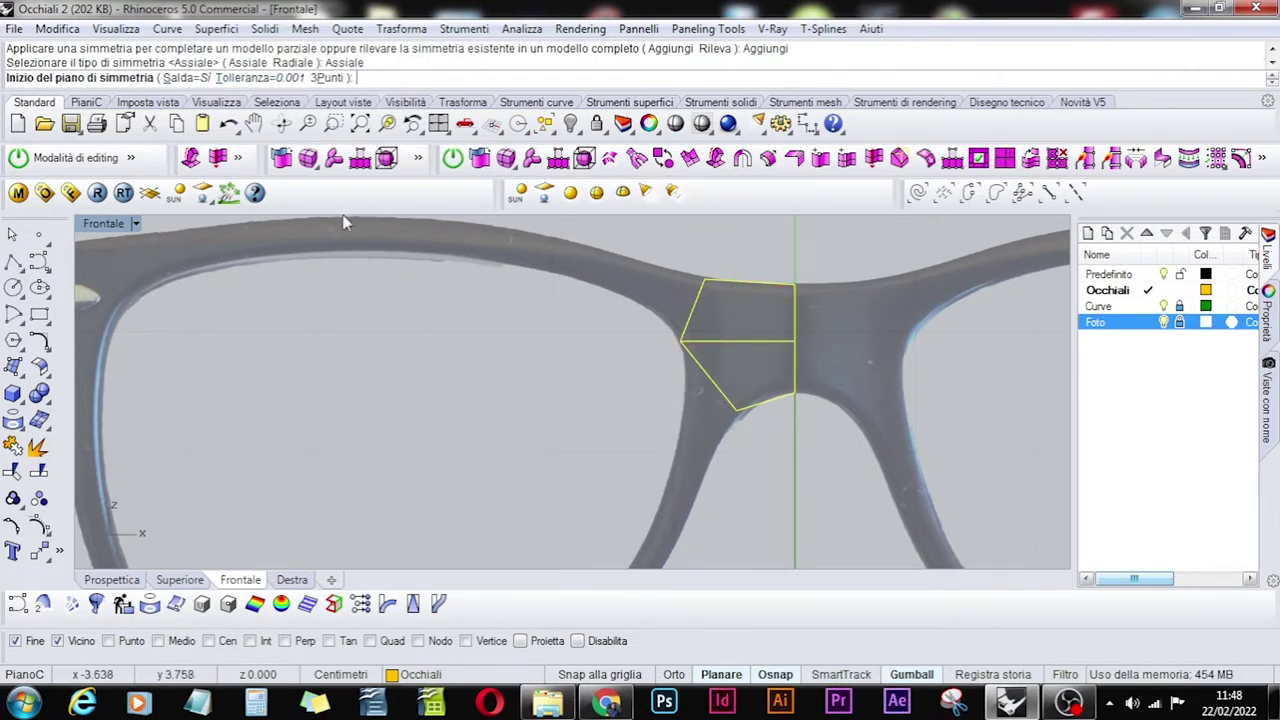
{"action": "left_click", "coordinate": [797, 395]}
{"action": "left_click", "coordinate": [810, 420]}
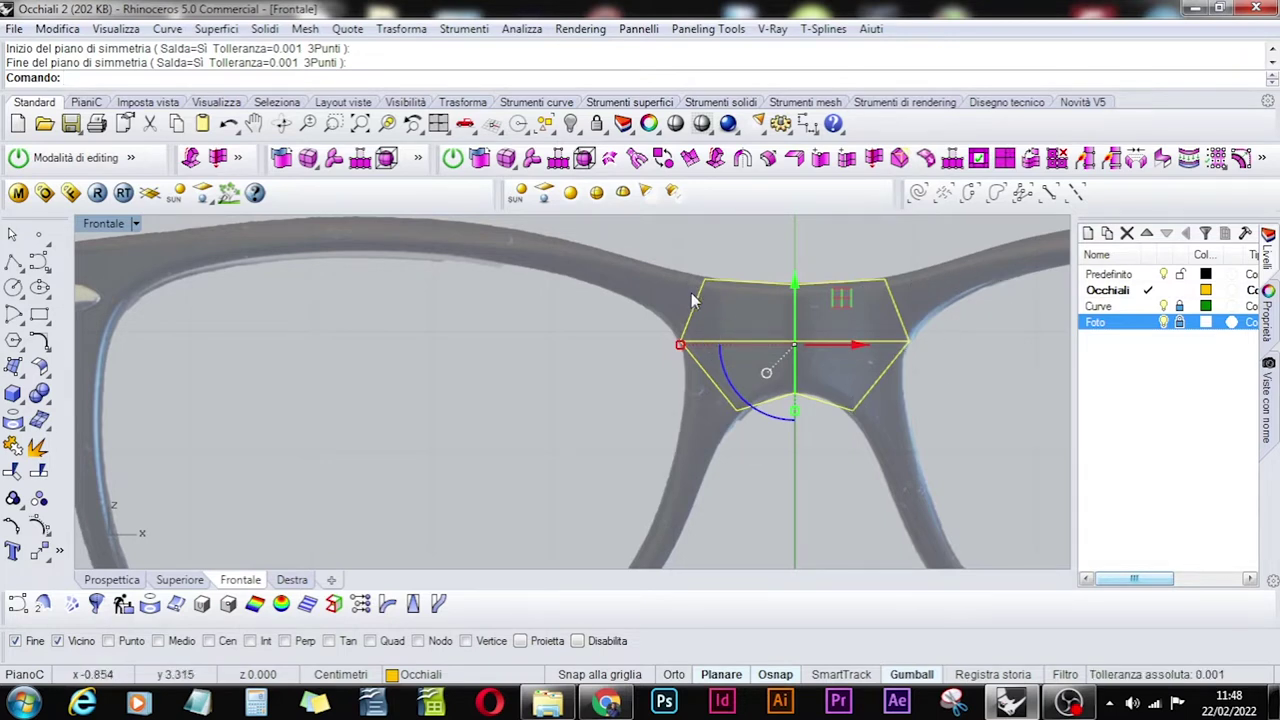
Turn on the control points, try moving the bridge's left middle vertex outward into the lens area, and undo the move.
{"action": "left_click", "coordinate": [39, 526]}
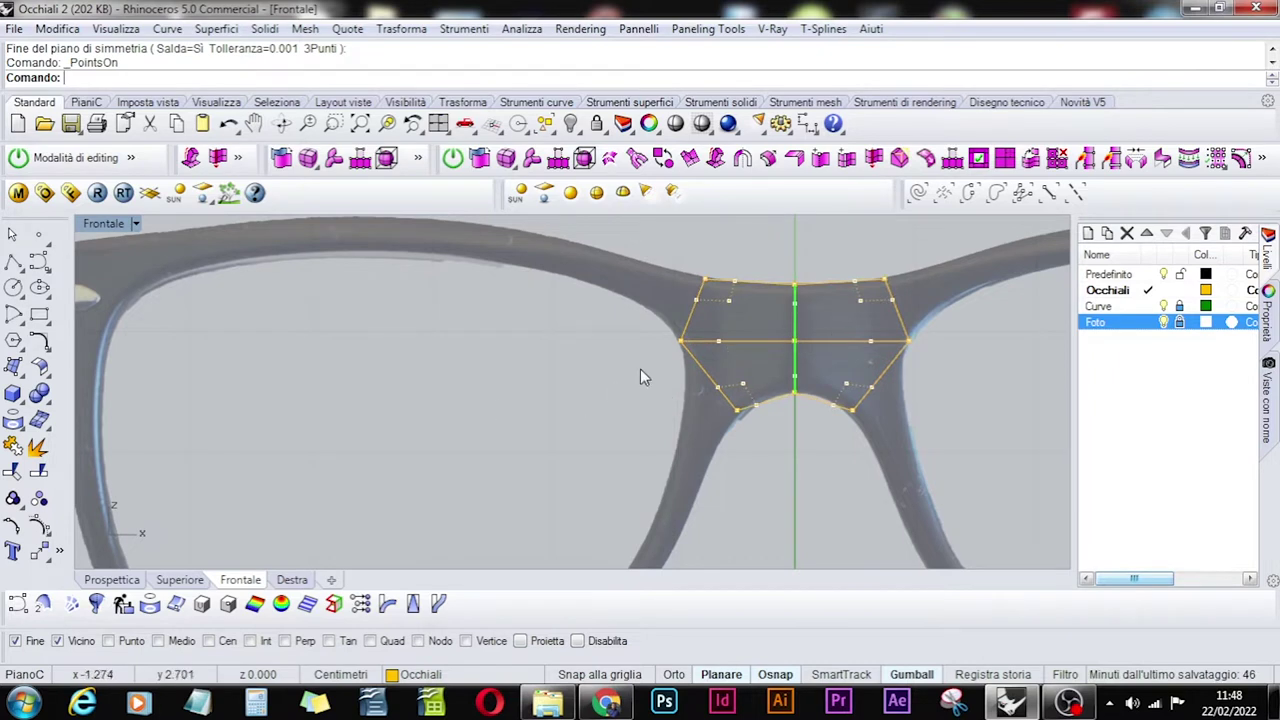
{"action": "left_click", "coordinate": [680, 340]}
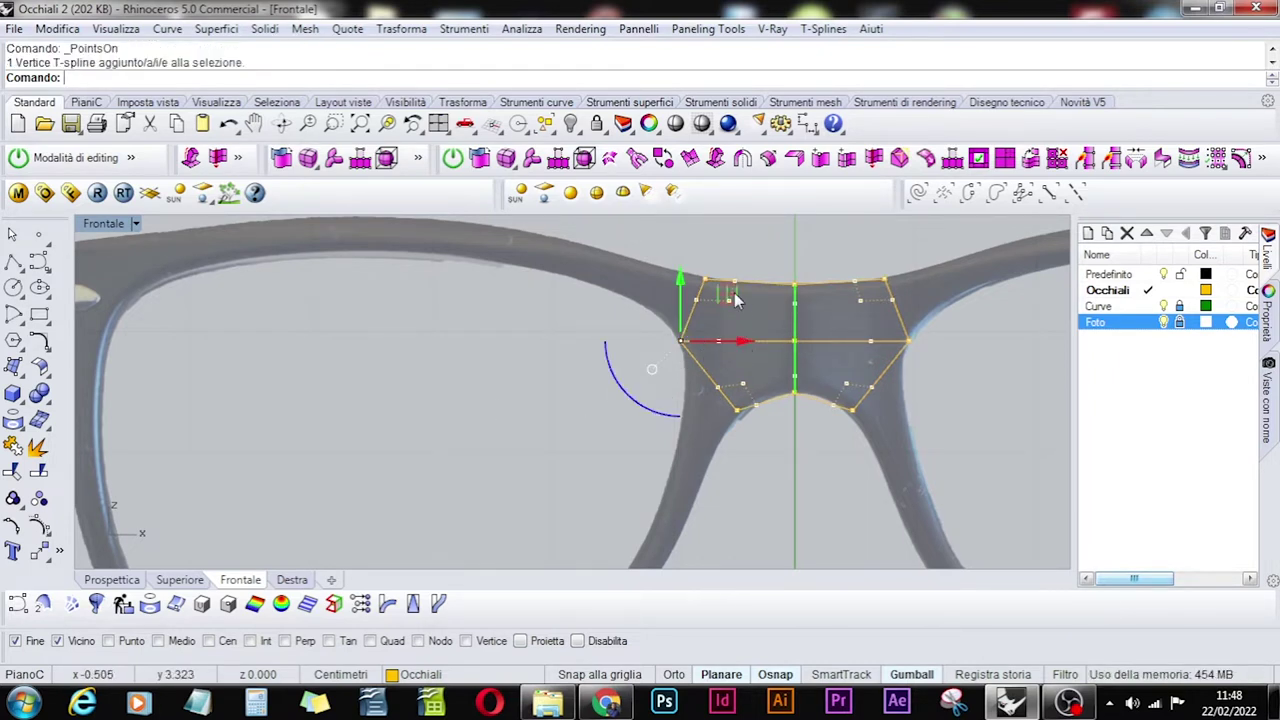
{"action": "left_click_drag", "start_coordinate": [680, 340], "coordinate": [478, 377]}
{"action": "scroll", "coordinate": [954, 411], "scroll_direction": "down", "scroll_amount": 3}
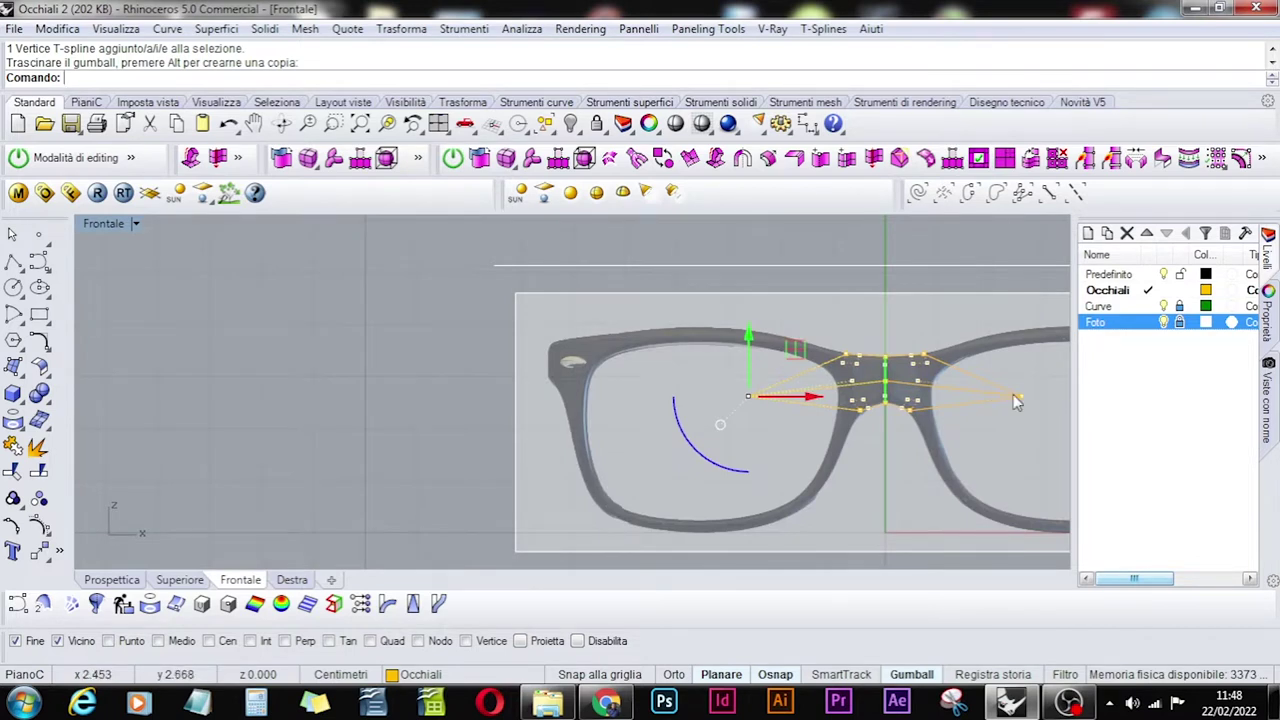
{"action": "scroll", "coordinate": [935, 400], "scroll_direction": "up", "scroll_amount": 3}
{"action": "key", "text": "ctrl+z"}
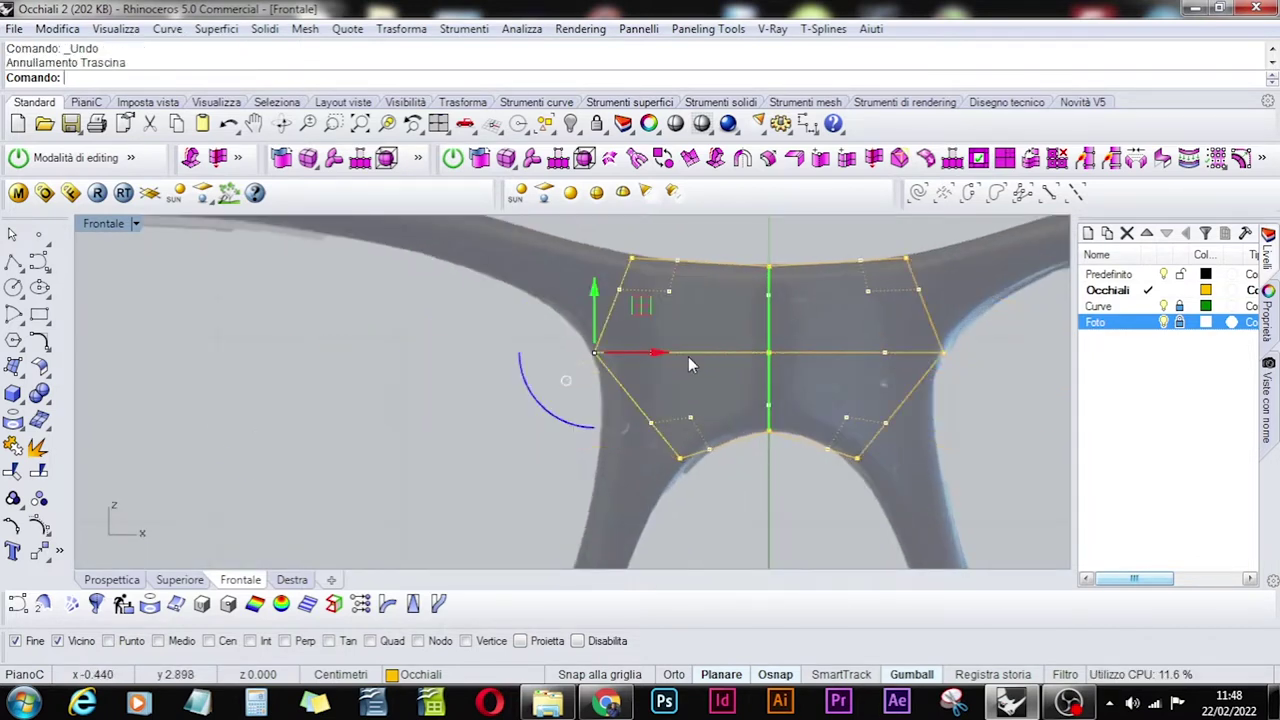
{"action": "key", "text": "Escape"}
Append a four-sided face down the left lens rim, starting from the slanted lower left edge of the bridge.
{"action": "right_click_drag", "start_coordinate": [680, 363], "coordinate": [789, 371]}
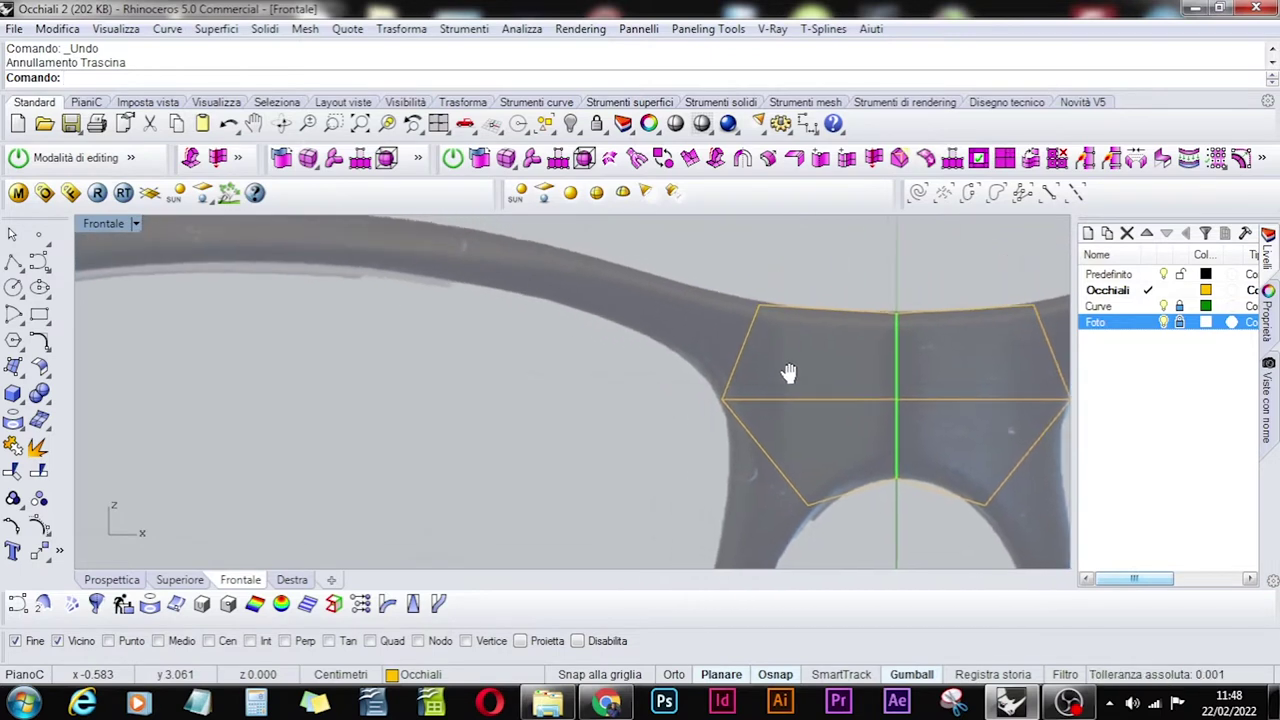
{"action": "left_click", "coordinate": [953, 160]}
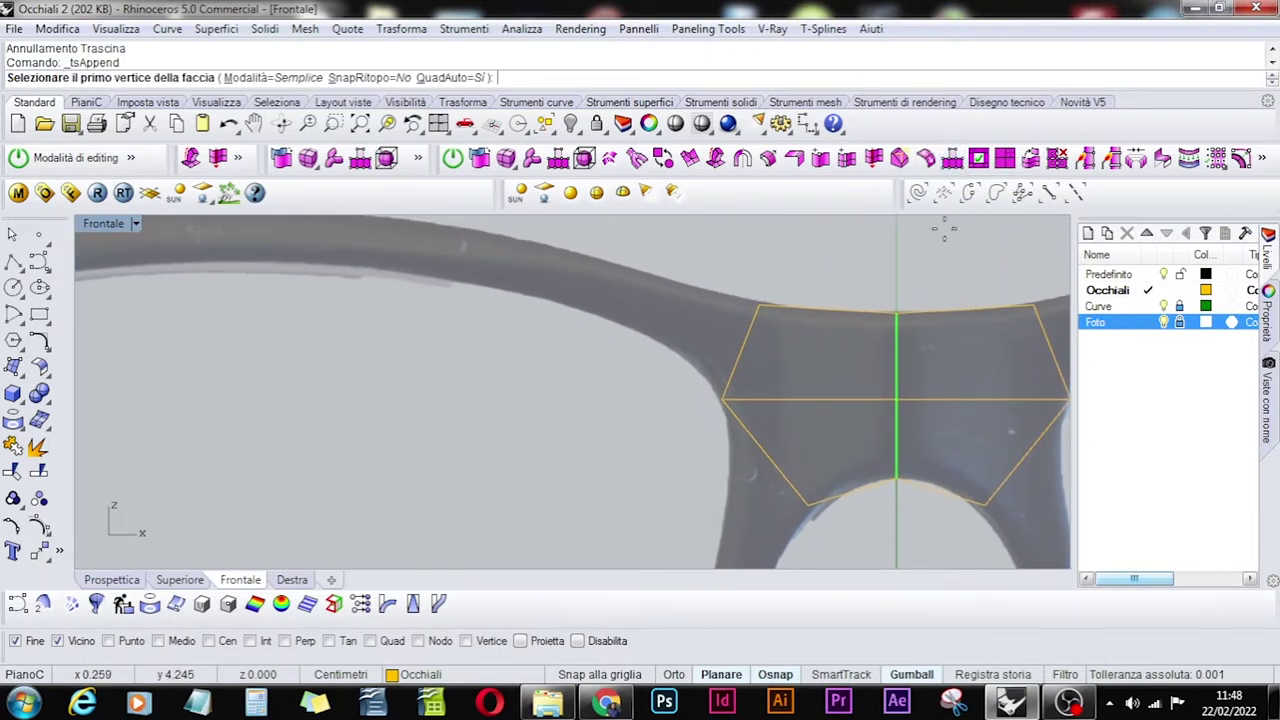
{"action": "left_click", "coordinate": [722, 398]}
{"action": "left_click", "coordinate": [806, 505]}
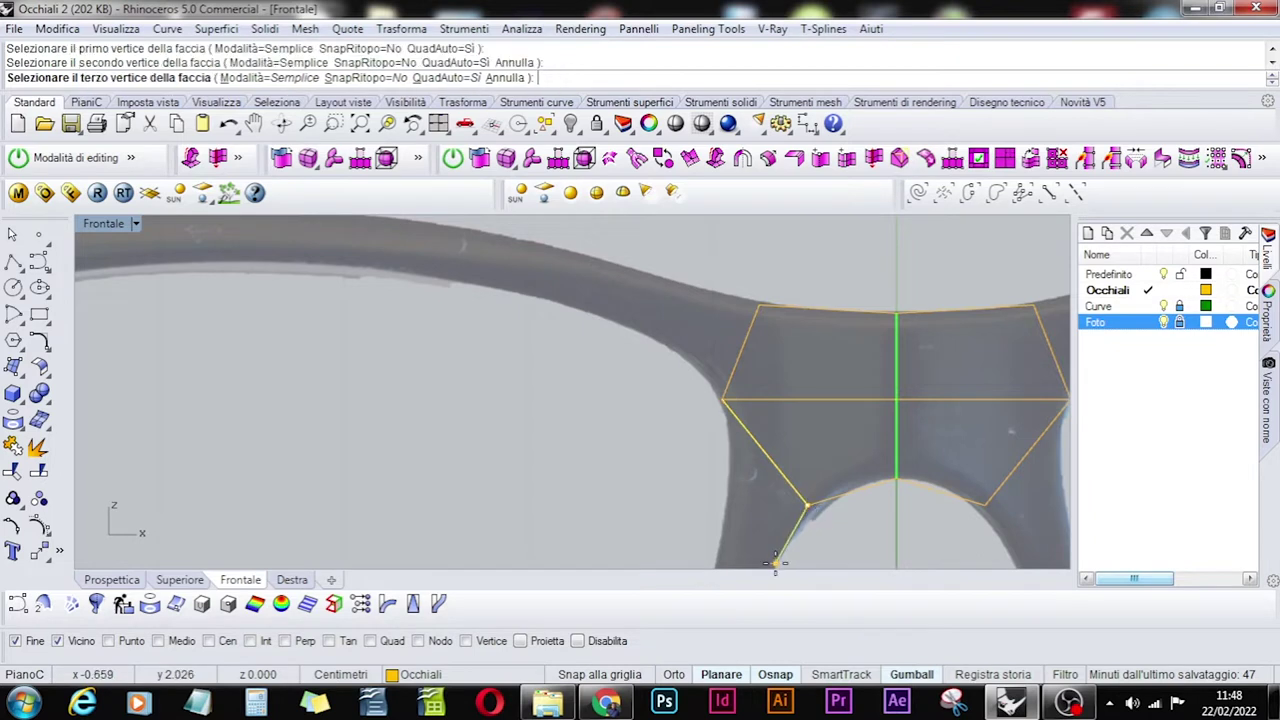
{"action": "left_click", "coordinate": [775, 563]}
{"action": "left_click", "coordinate": [727, 515]}
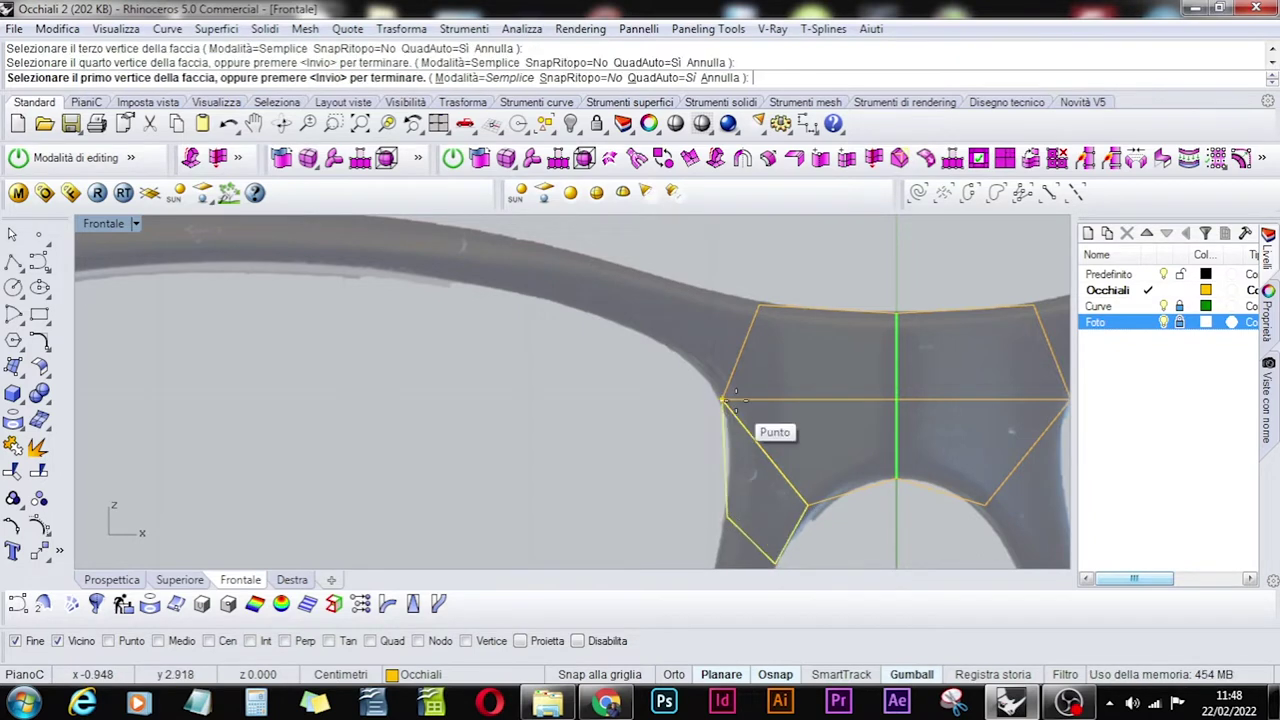
{"action": "left_click", "coordinate": [722, 398]}
{"action": "key", "text": "Escape"}
{"action": "left_click", "coordinate": [740, 400]}
{"action": "right_click_drag", "start_coordinate": [801, 423], "coordinate": [817, 281]}
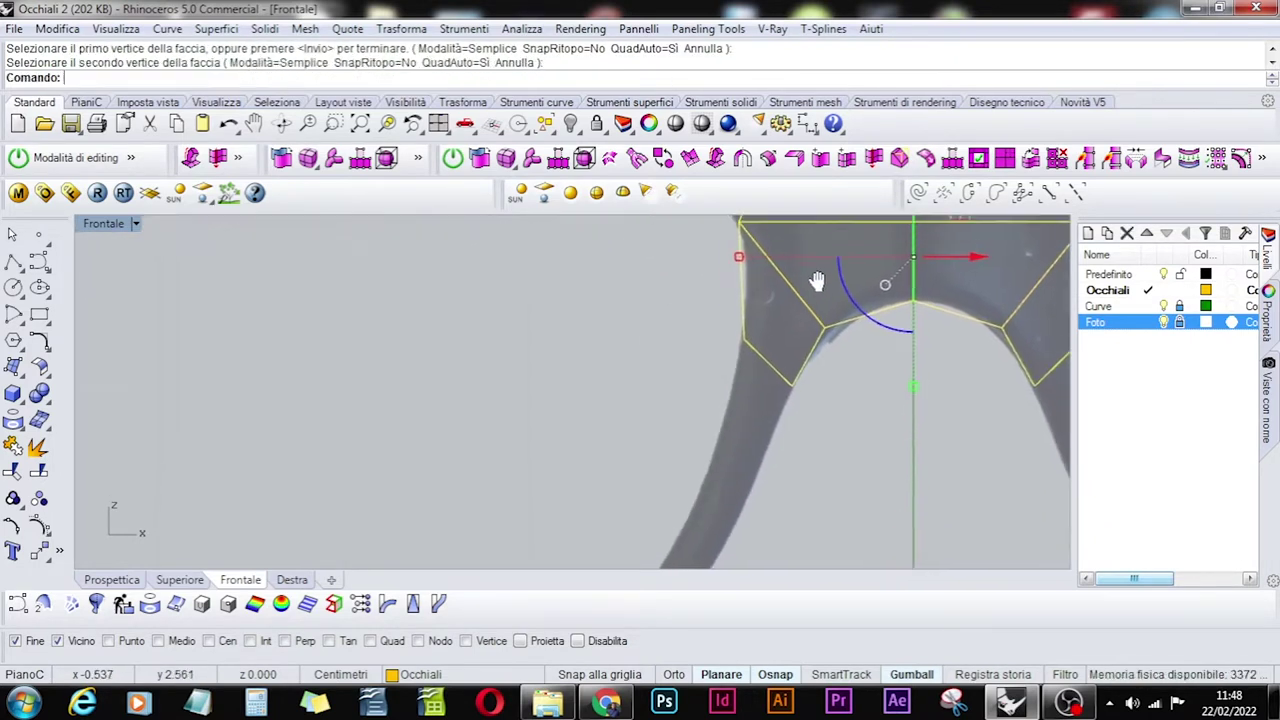
Append a long four-sided face down the left lens rim from the lower slanted edge of the existing rim face, following the nose-side curve.
{"action": "key", "text": "Escape"}
{"action": "right_click", "coordinate": [777, 338]}
{"action": "left_click", "coordinate": [751, 322]}
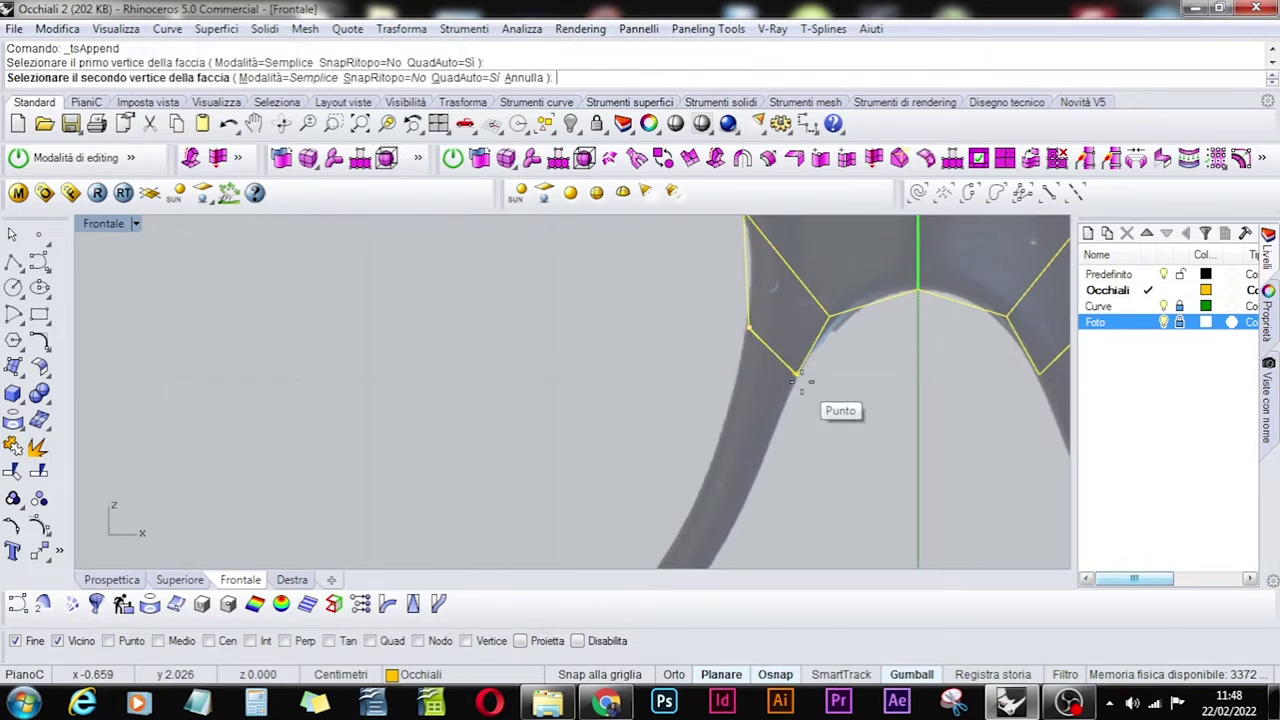
{"action": "left_click", "coordinate": [799, 378]}
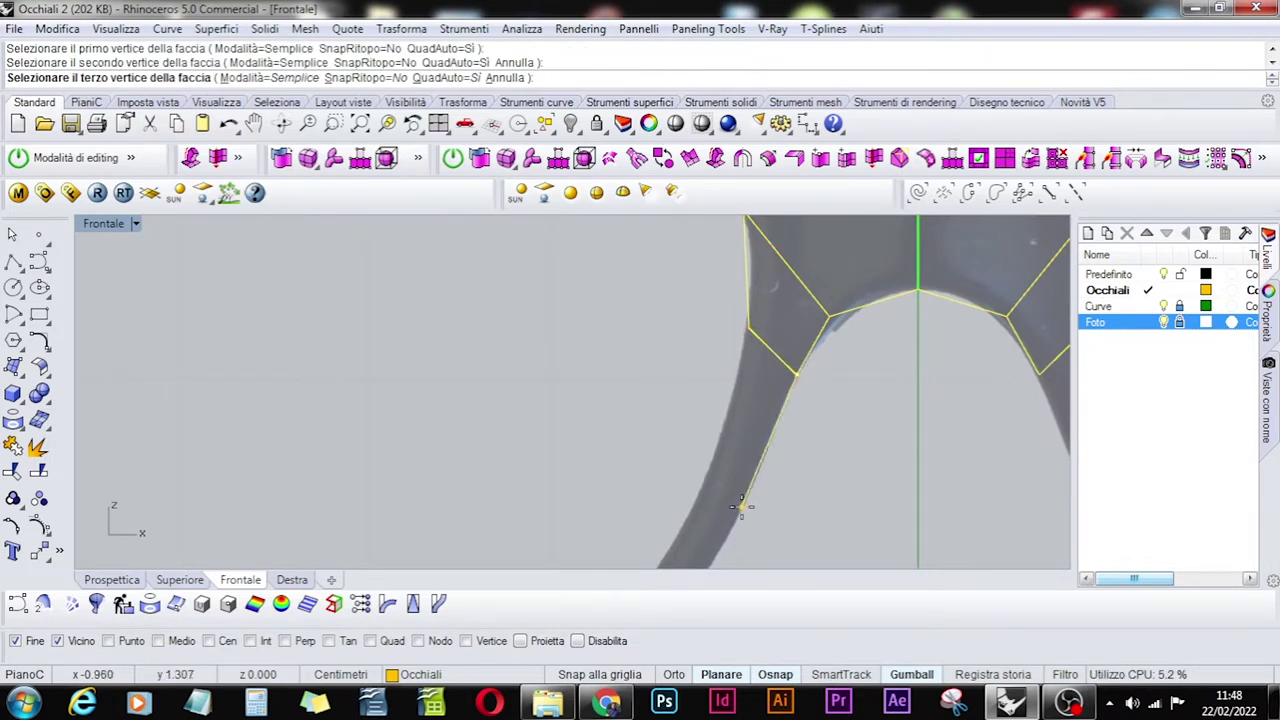
{"action": "left_click", "coordinate": [741, 506]}
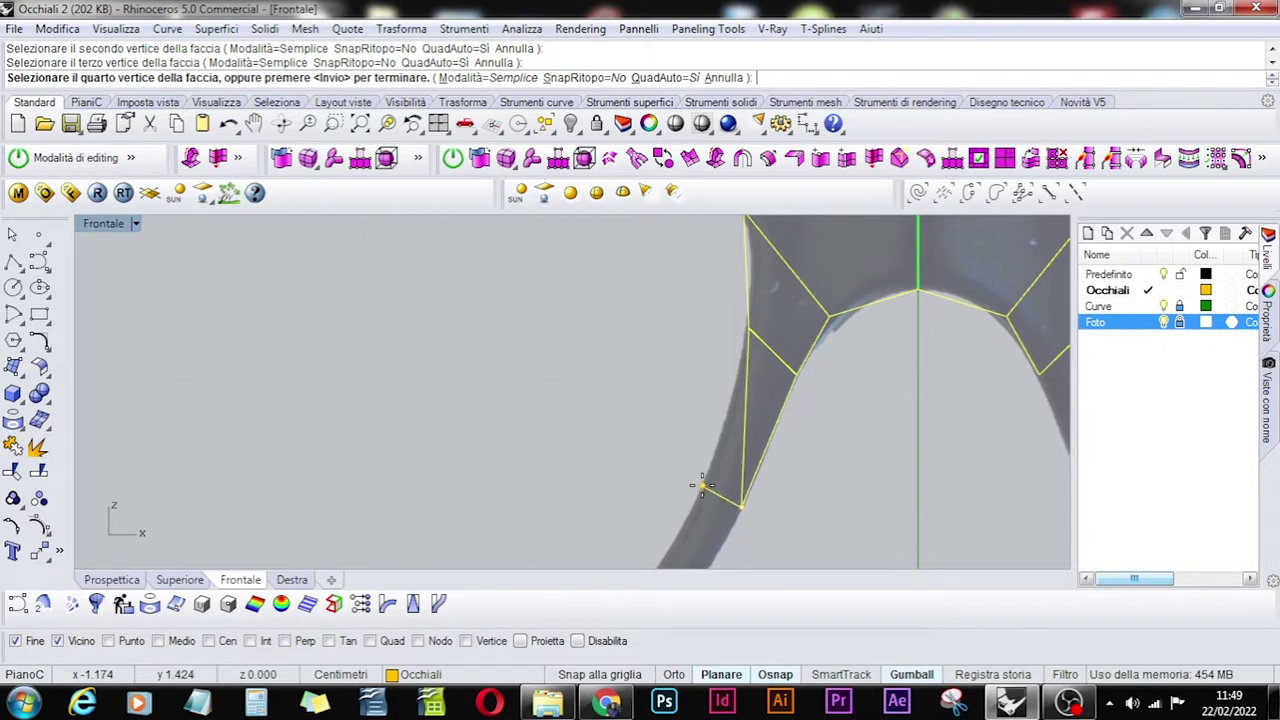
{"action": "left_click", "coordinate": [703, 488]}
{"action": "left_click", "coordinate": [746, 331]}
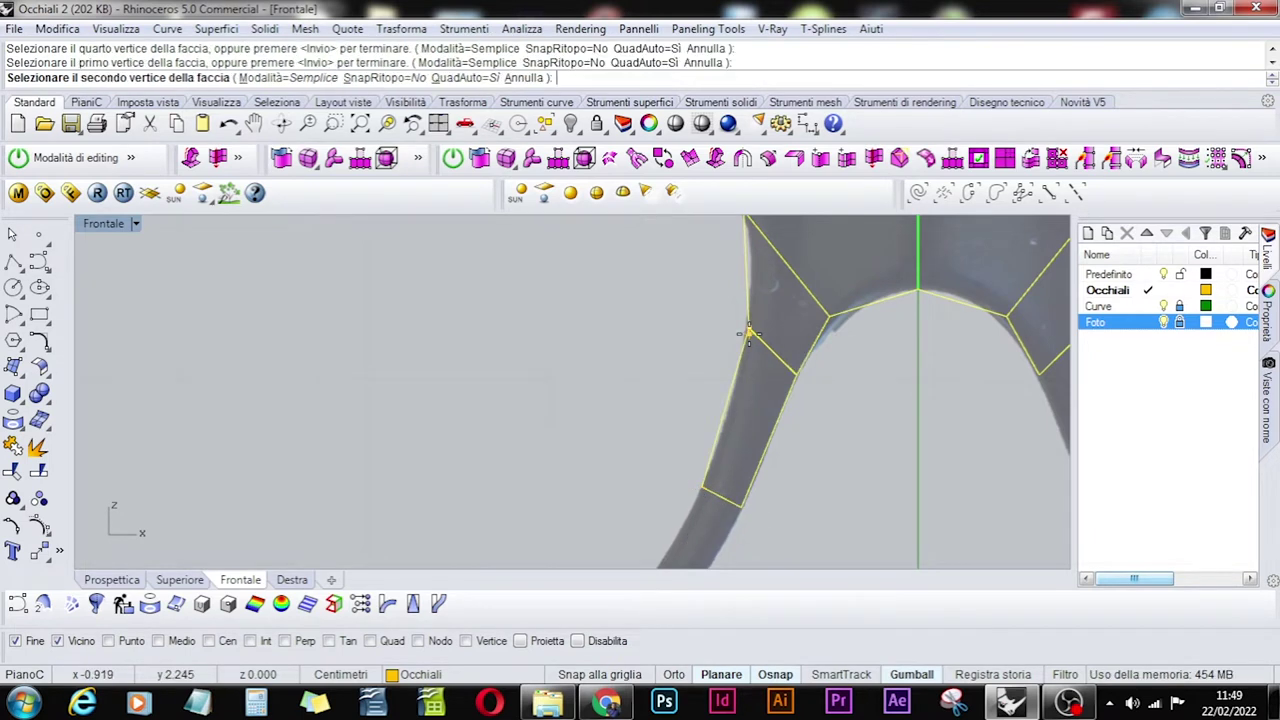
{"action": "key", "text": "Return"}
Extend the left rim with another four-sided face from the last face's free edge to where the rim begins curving toward the bottom.
{"action": "right_click_drag", "start_coordinate": [766, 468], "coordinate": [985, 295]}
{"action": "key", "text": "Return"}
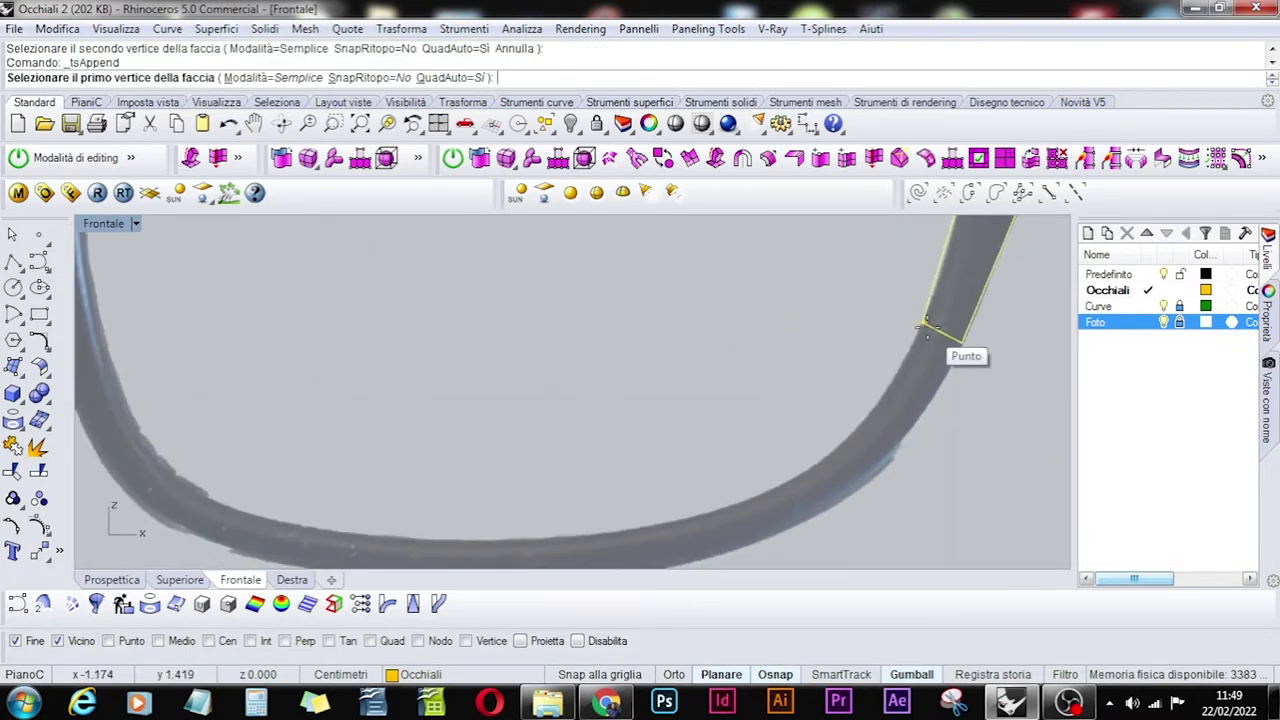
{"action": "left_click", "coordinate": [925, 325]}
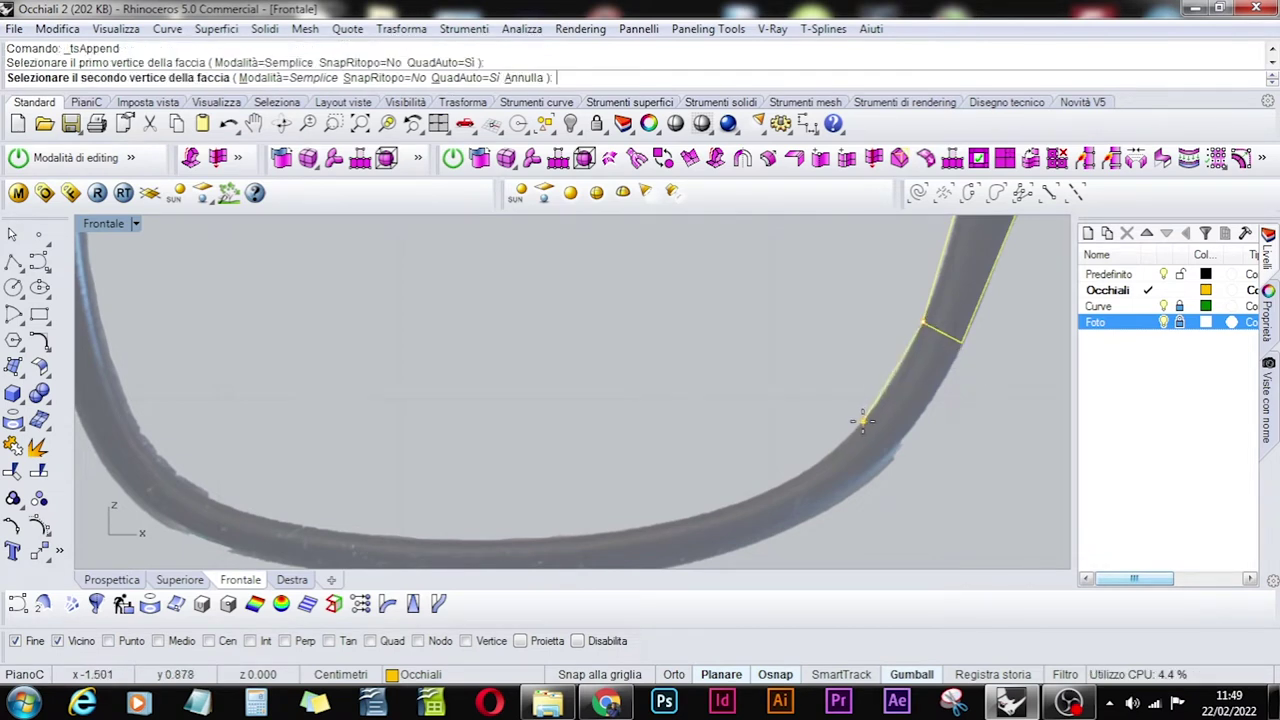
{"action": "left_click", "coordinate": [861, 422]}
{"action": "left_click", "coordinate": [893, 448]}
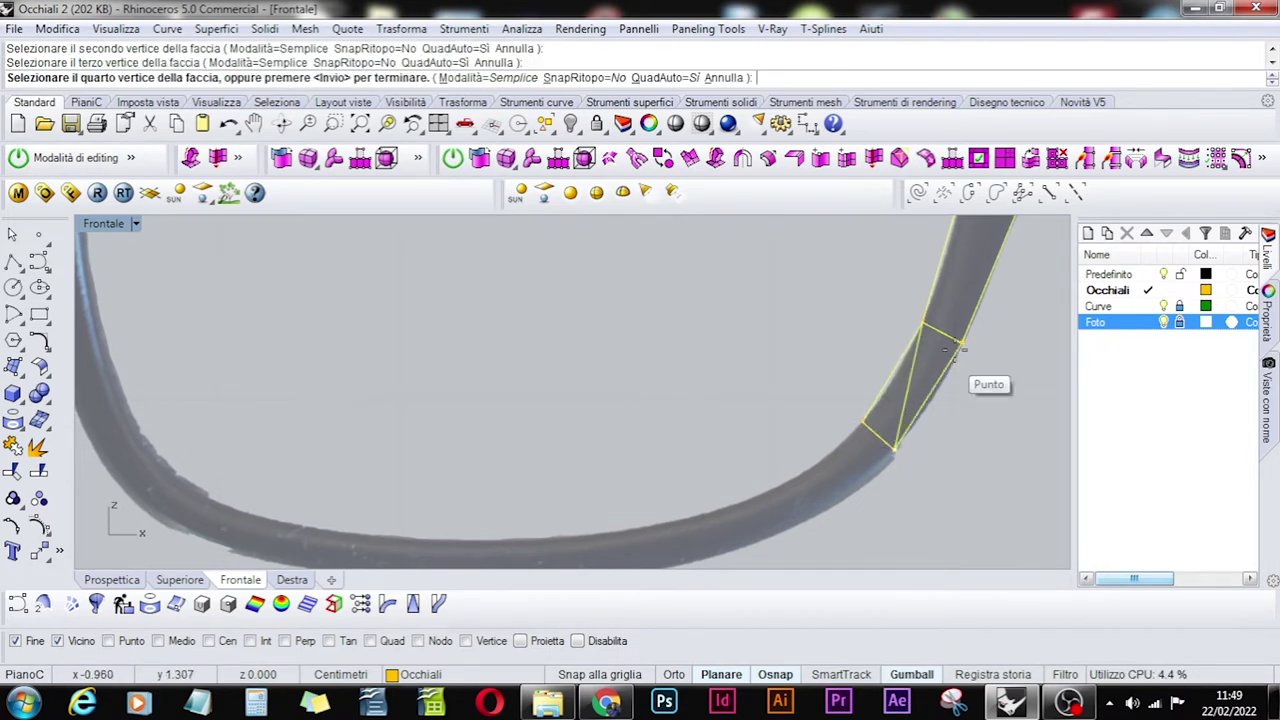
{"action": "left_click", "coordinate": [962, 343]}
{"action": "key", "text": "Return"}
Append a four-sided face around the inner lower bend of the left lens rim.
{"action": "key", "text": "Return"}
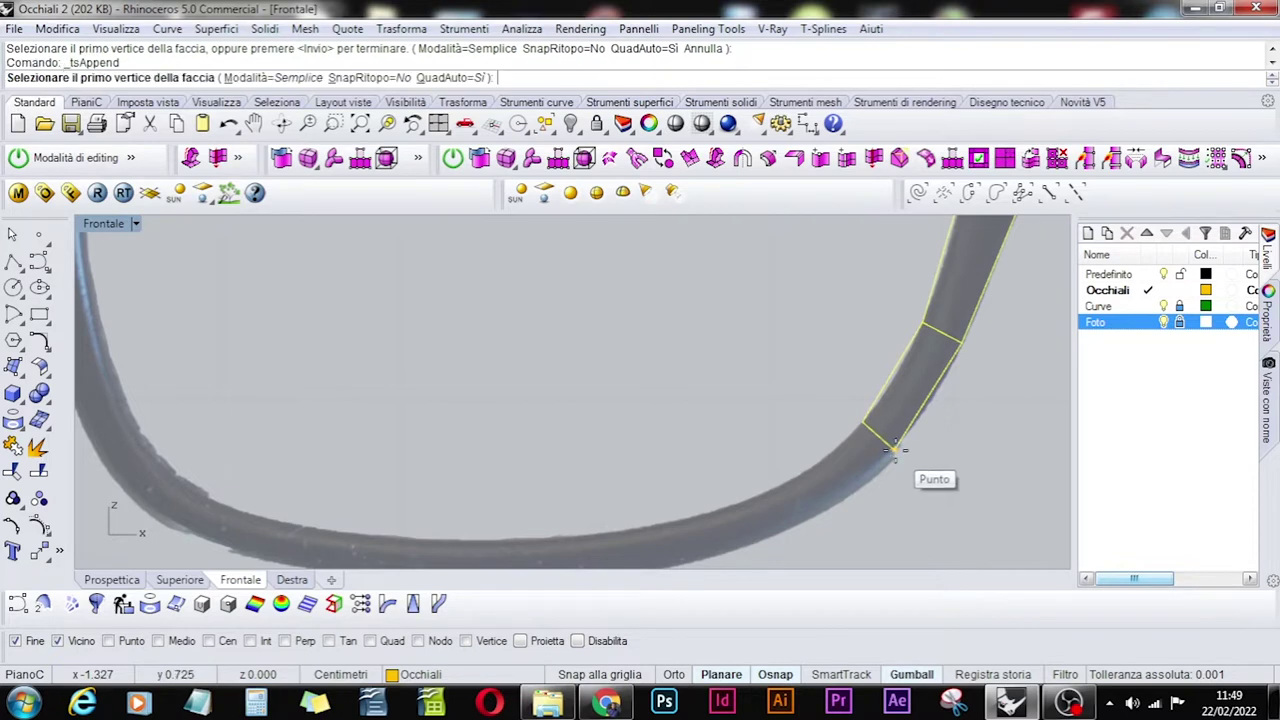
{"action": "left_click", "coordinate": [894, 449]}
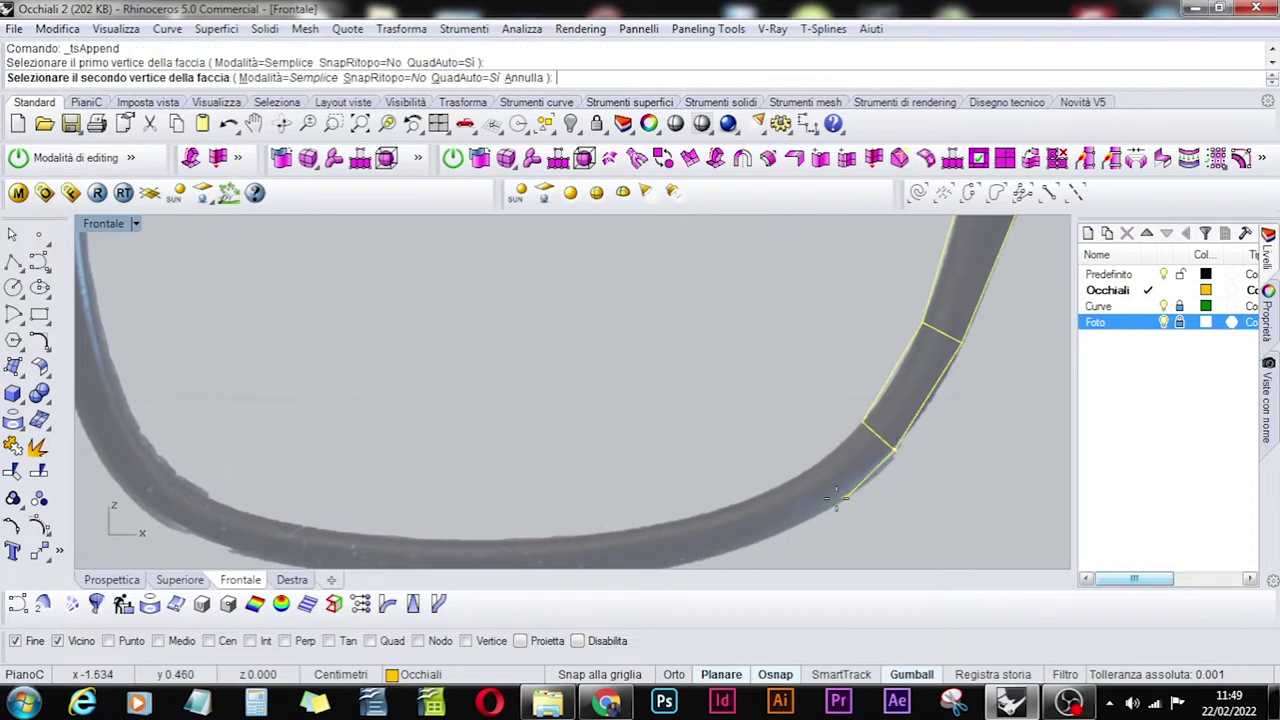
{"action": "left_click", "coordinate": [792, 521]}
{"action": "left_click", "coordinate": [774, 491]}
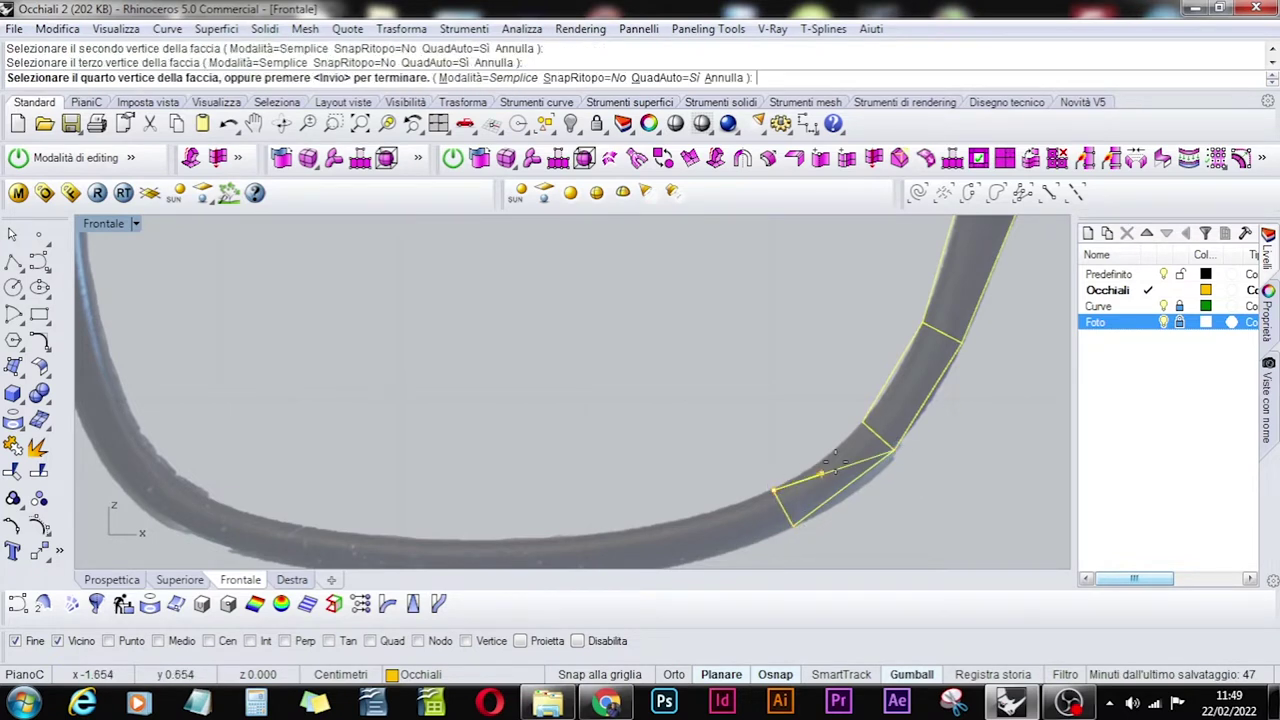
{"action": "left_click", "coordinate": [864, 426]}
{"action": "key", "text": "Return"}
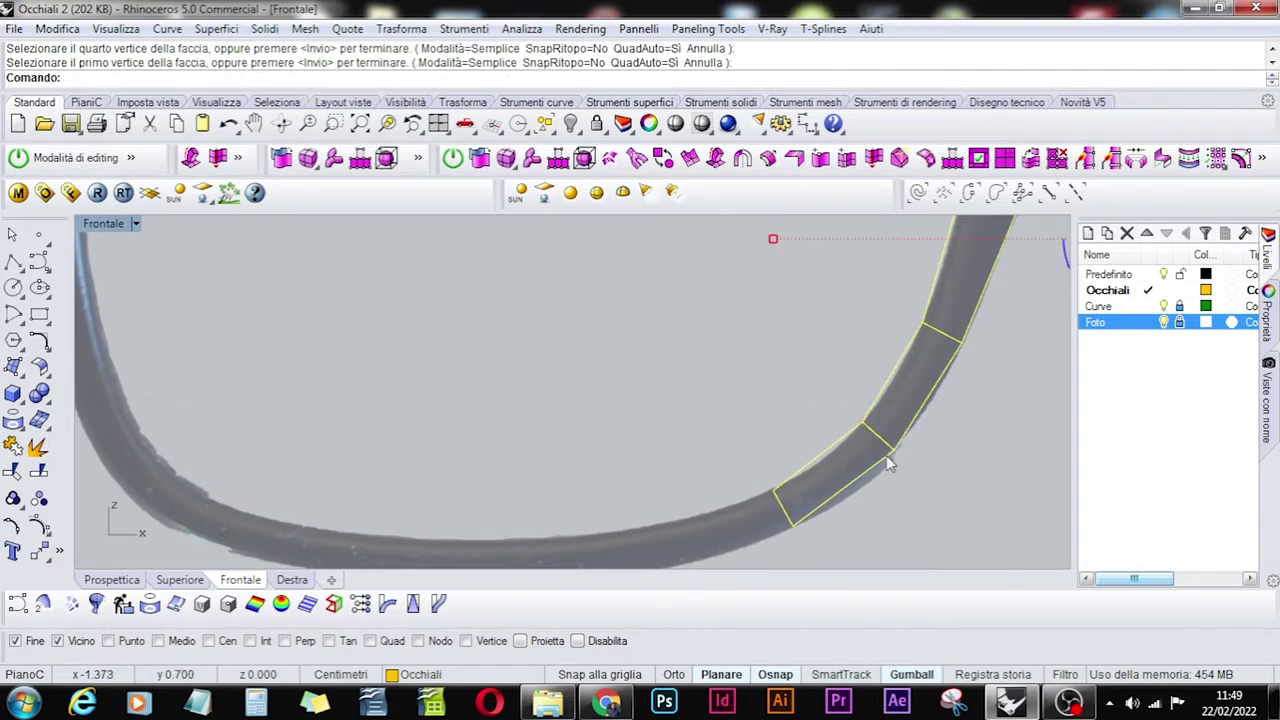
Append a four-sided face beyond the inner bend, reaching the shallow inner part of the left rim's underside.
{"action": "right_click_drag", "start_coordinate": [913, 380], "coordinate": [928, 364]}
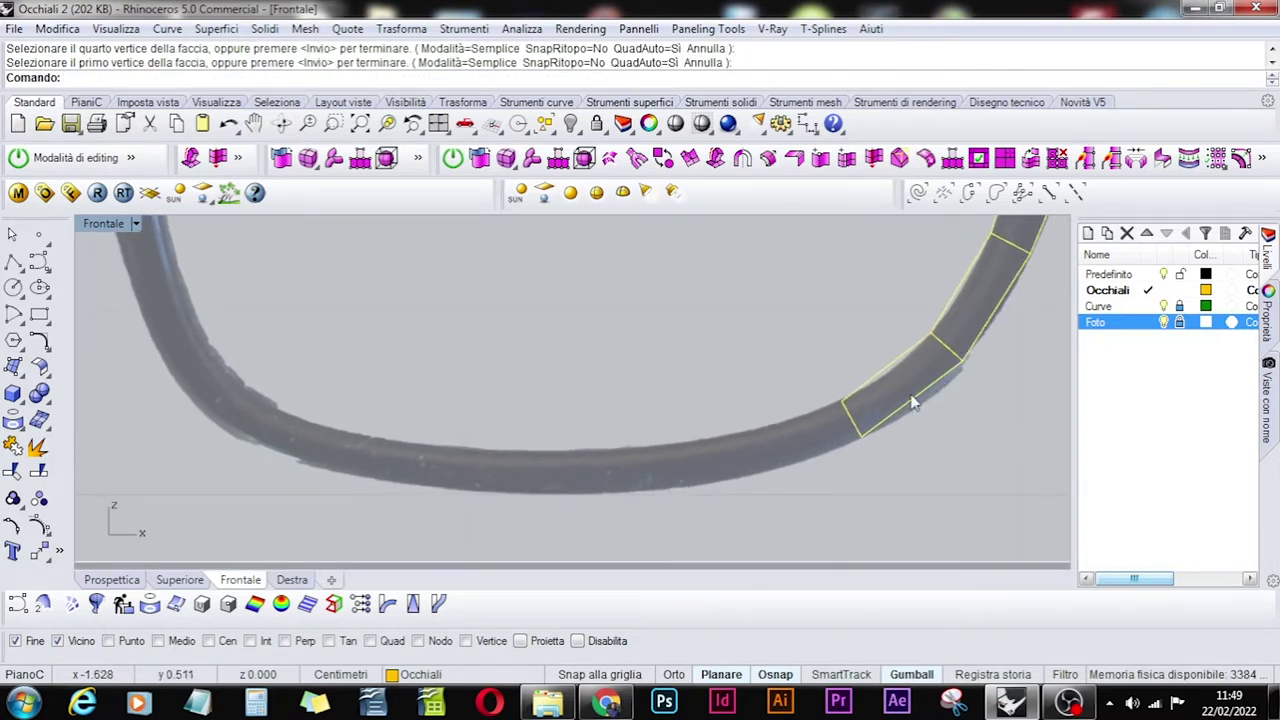
{"action": "right_click", "coordinate": [861, 459]}
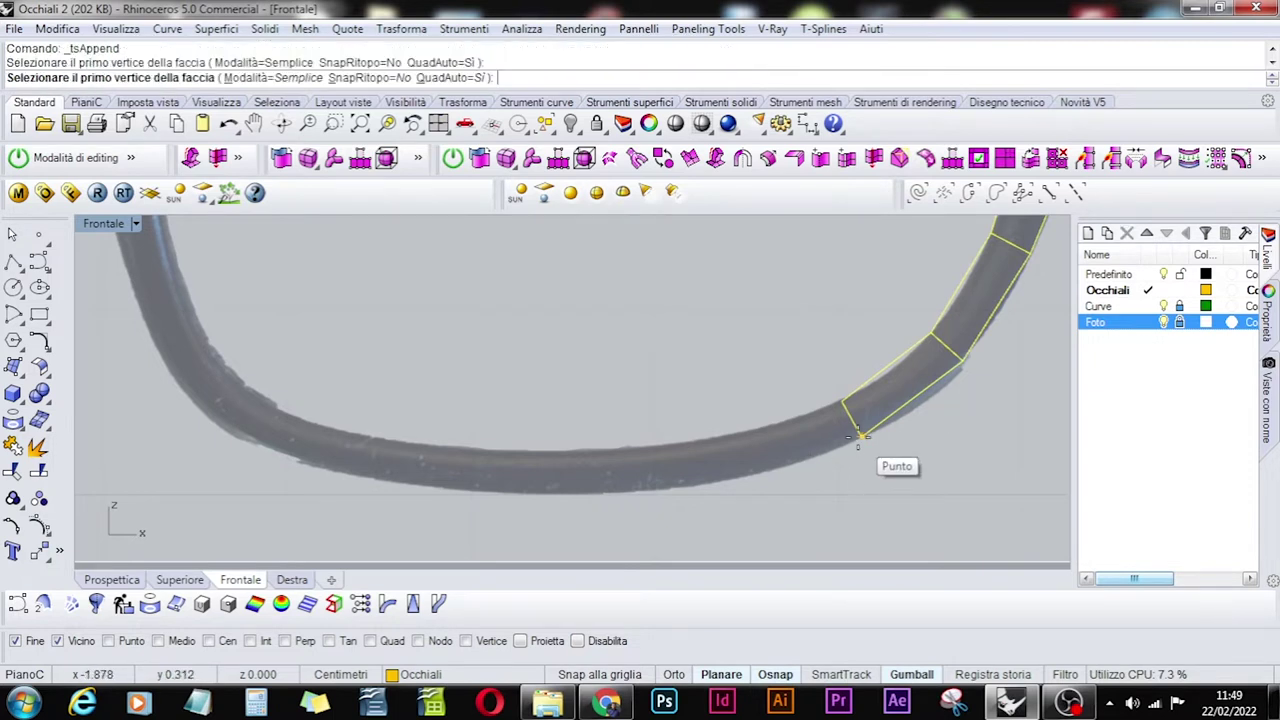
{"action": "left_click", "coordinate": [859, 436]}
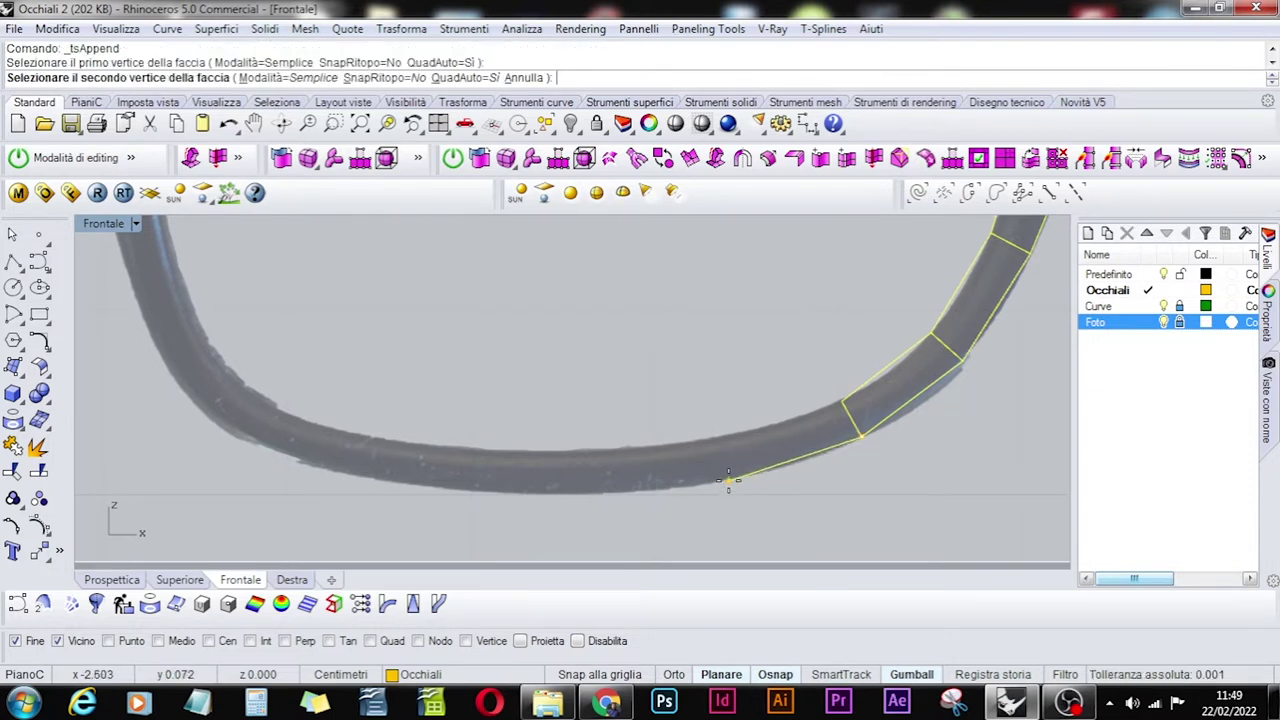
{"action": "left_click", "coordinate": [729, 479]}
{"action": "left_click", "coordinate": [717, 437]}
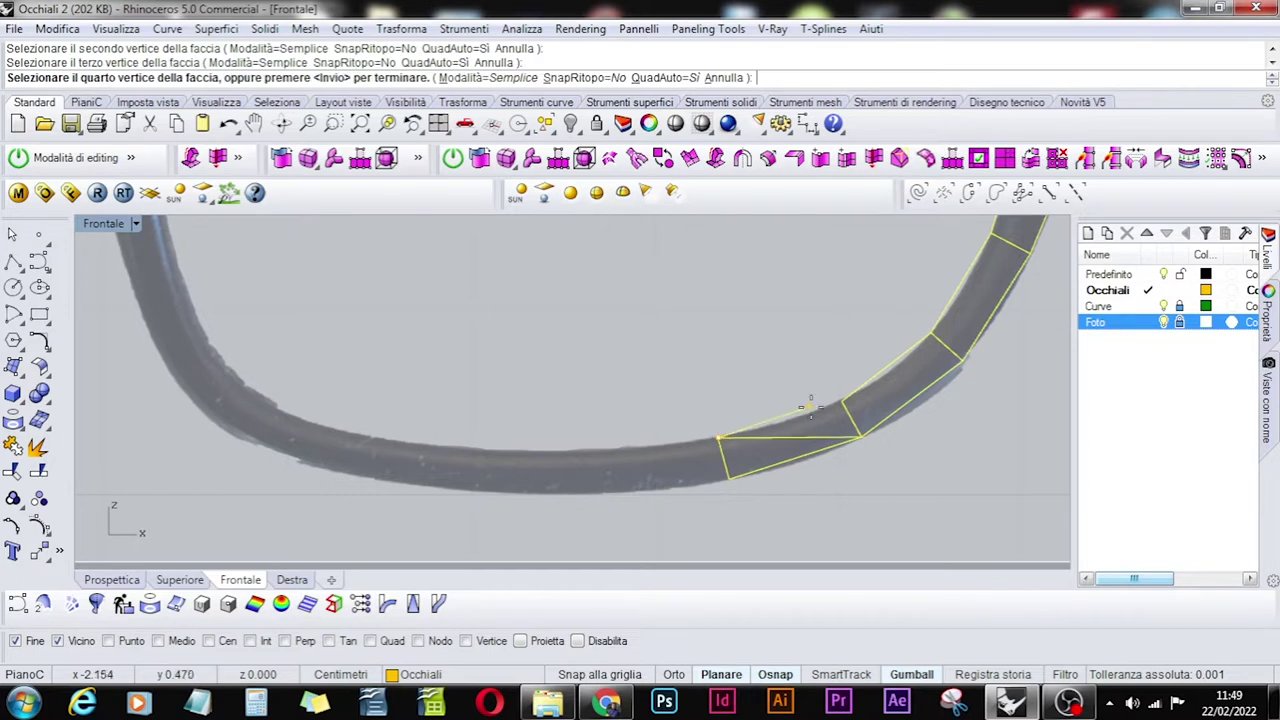
{"action": "left_click", "coordinate": [843, 403]}
{"action": "key", "text": "Return"}
Continue the left rim's underside with a four-sided face ending in a nearly vertical edge close to the rim's lowest point.
{"action": "key", "text": "Return"}
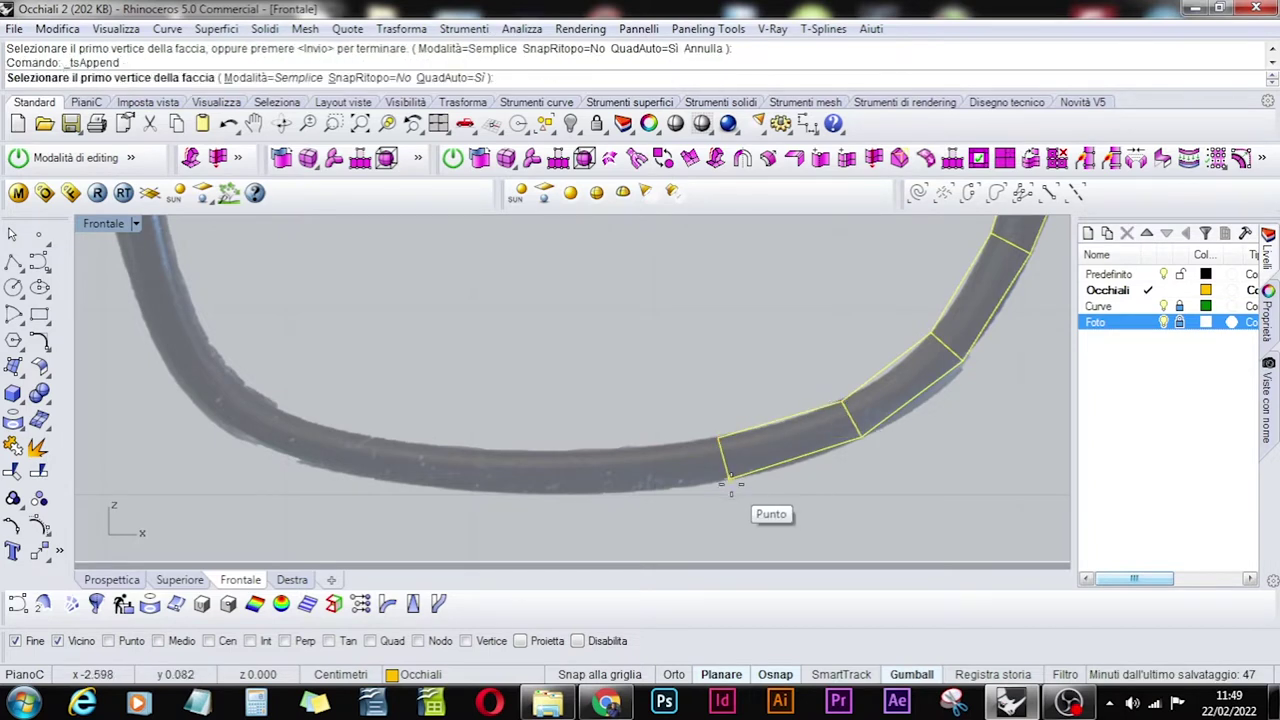
{"action": "left_click", "coordinate": [729, 479]}
{"action": "left_click", "coordinate": [600, 490]}
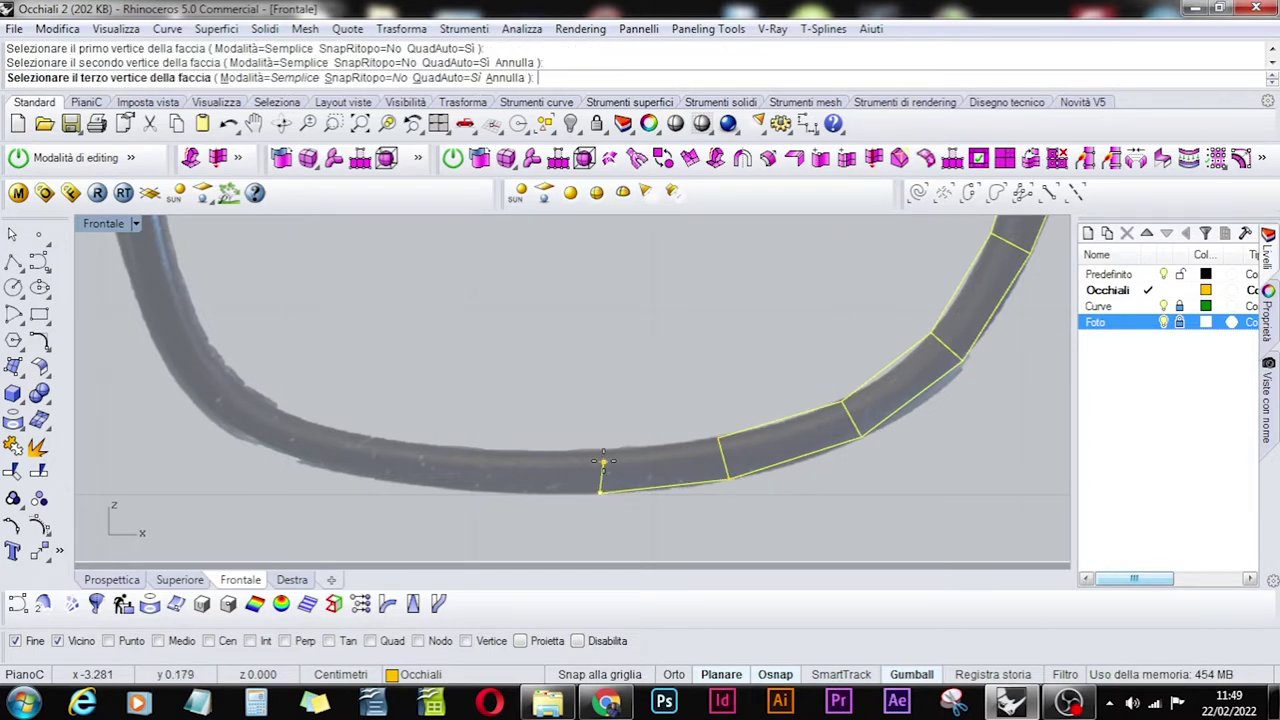
{"action": "left_click", "coordinate": [598, 450]}
{"action": "left_click", "coordinate": [717, 437]}
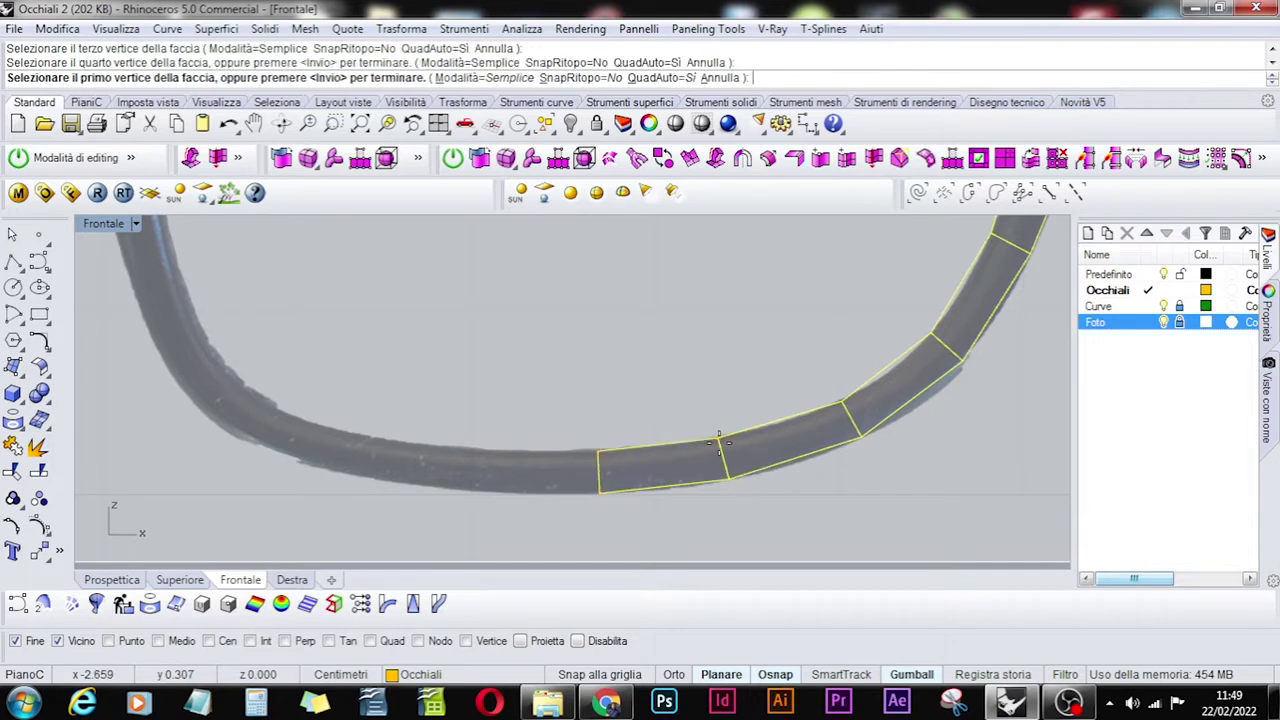
{"action": "key", "text": "Return"}
Append a four-sided face across the lowest, flat part of the left rim, giving it a vertical outer edge.
{"action": "scroll", "coordinate": [775, 477], "scroll_direction": "down", "scroll_amount": 5}
{"action": "scroll", "coordinate": [775, 477], "scroll_direction": "down", "scroll_amount": 1}
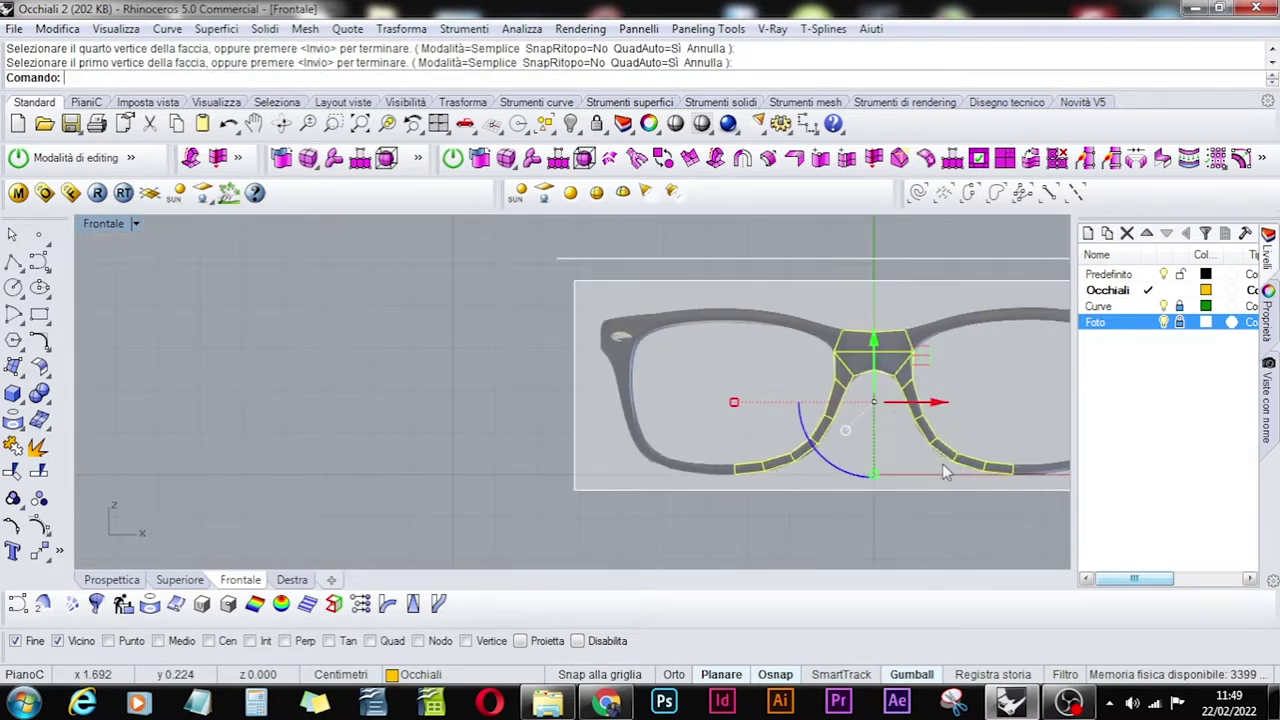
{"action": "scroll", "coordinate": [730, 465], "scroll_direction": "up", "scroll_amount": 8}
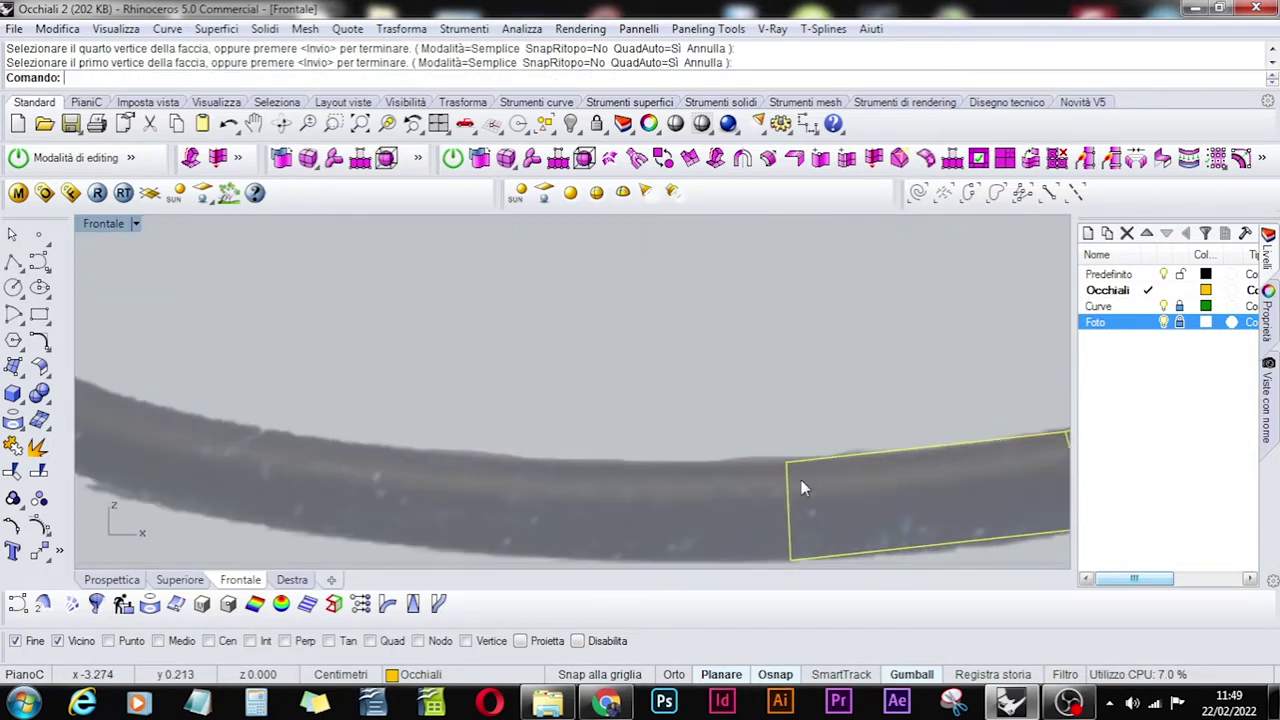
{"action": "right_click_drag", "start_coordinate": [808, 456], "coordinate": [839, 360]}
{"action": "key", "text": "Return"}
{"action": "left_click", "coordinate": [818, 367]}
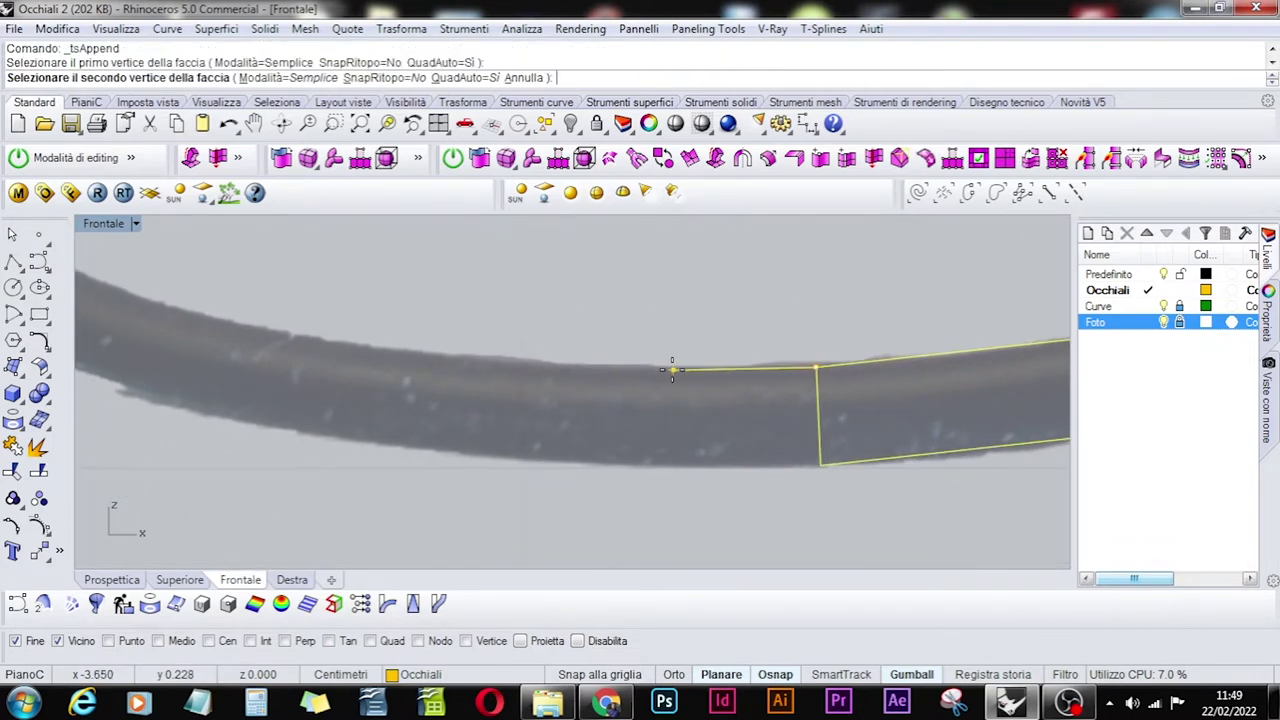
{"action": "left_click", "coordinate": [603, 365]}
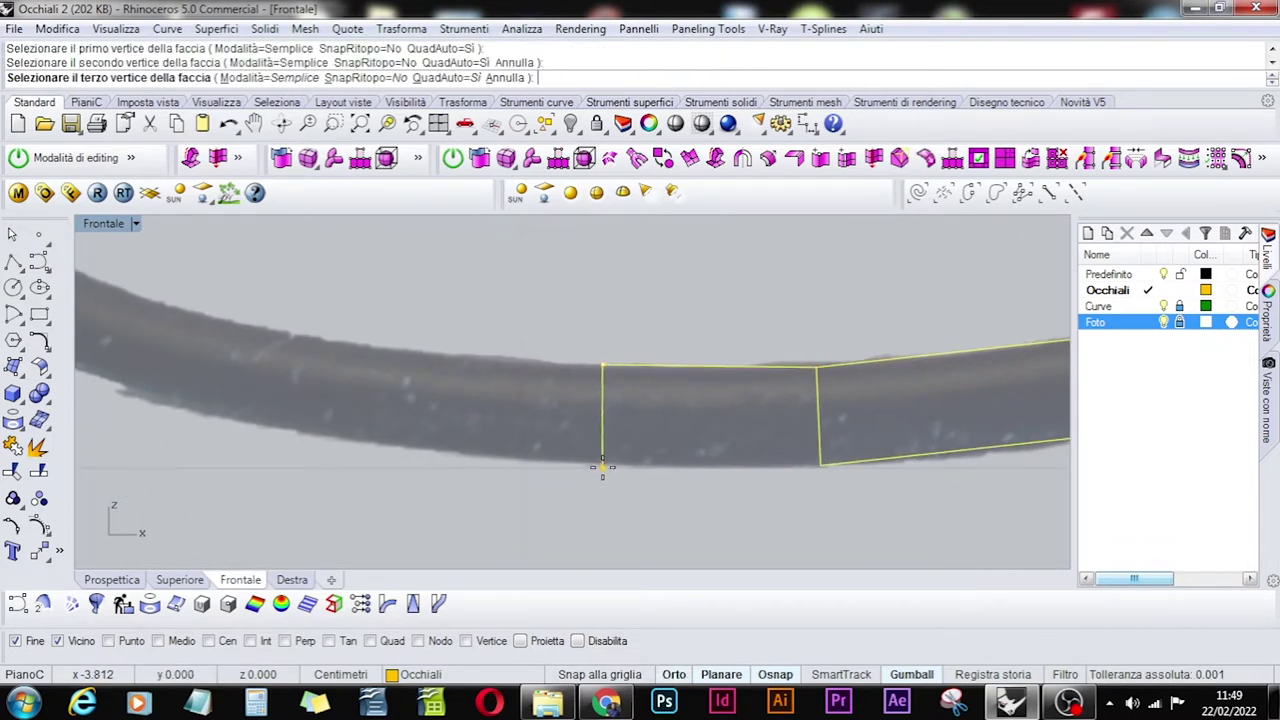
{"action": "left_click", "coordinate": [603, 465]}
{"action": "left_click", "coordinate": [815, 463]}
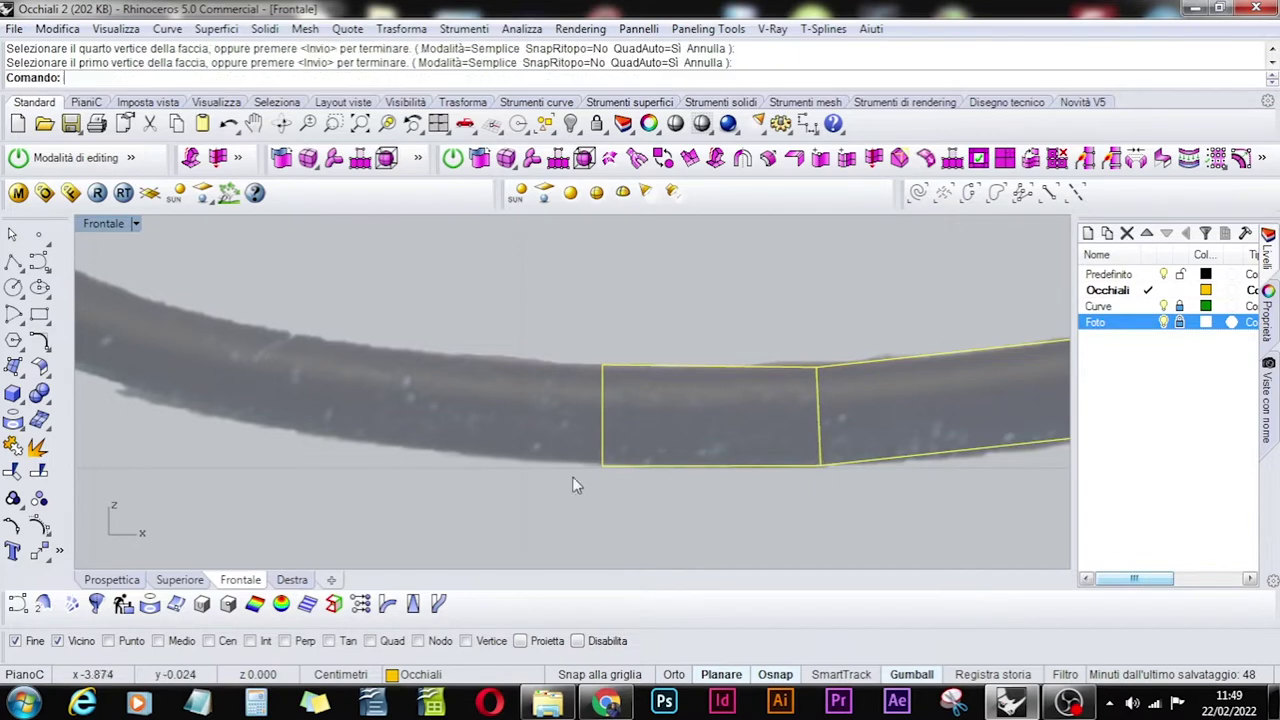
{"action": "key", "text": "Return"}
Append a longer four-sided face from that vertical edge outward along the gently rising underside of the left rim.
{"action": "key", "text": "Return"}
{"action": "left_click", "coordinate": [603, 465]}
{"action": "left_click", "coordinate": [310, 434]}
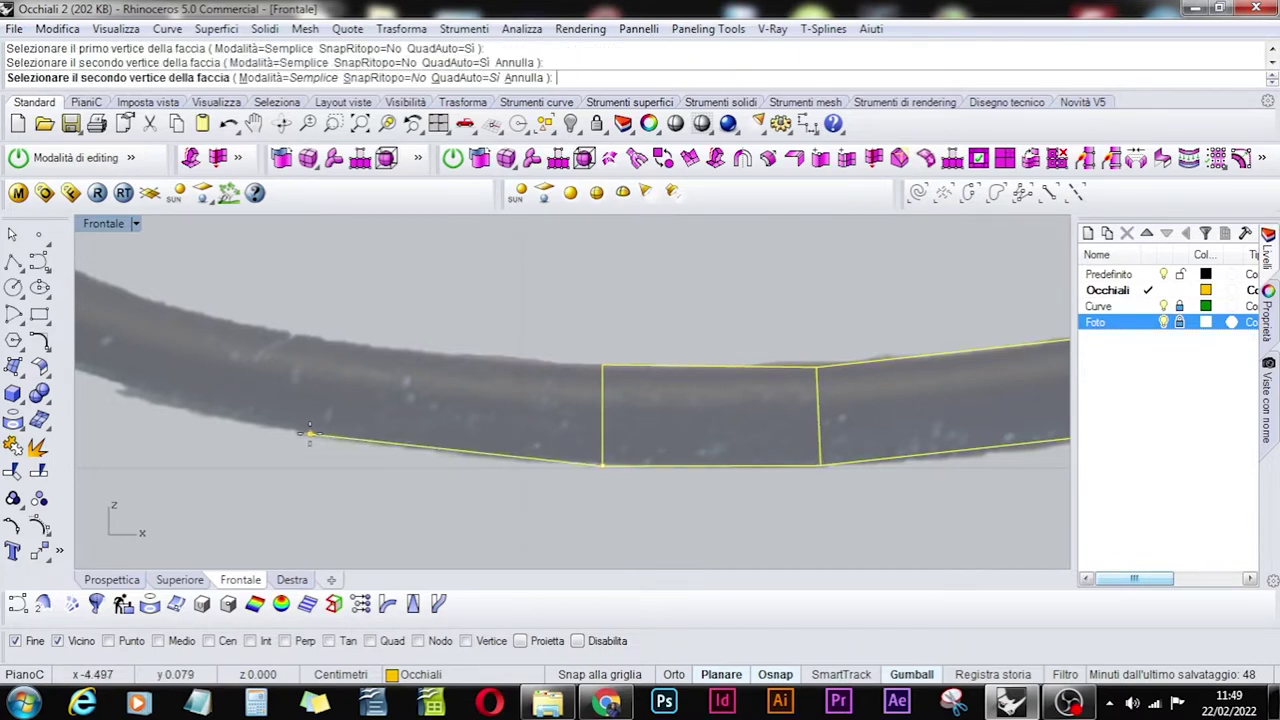
{"action": "left_click", "coordinate": [315, 341]}
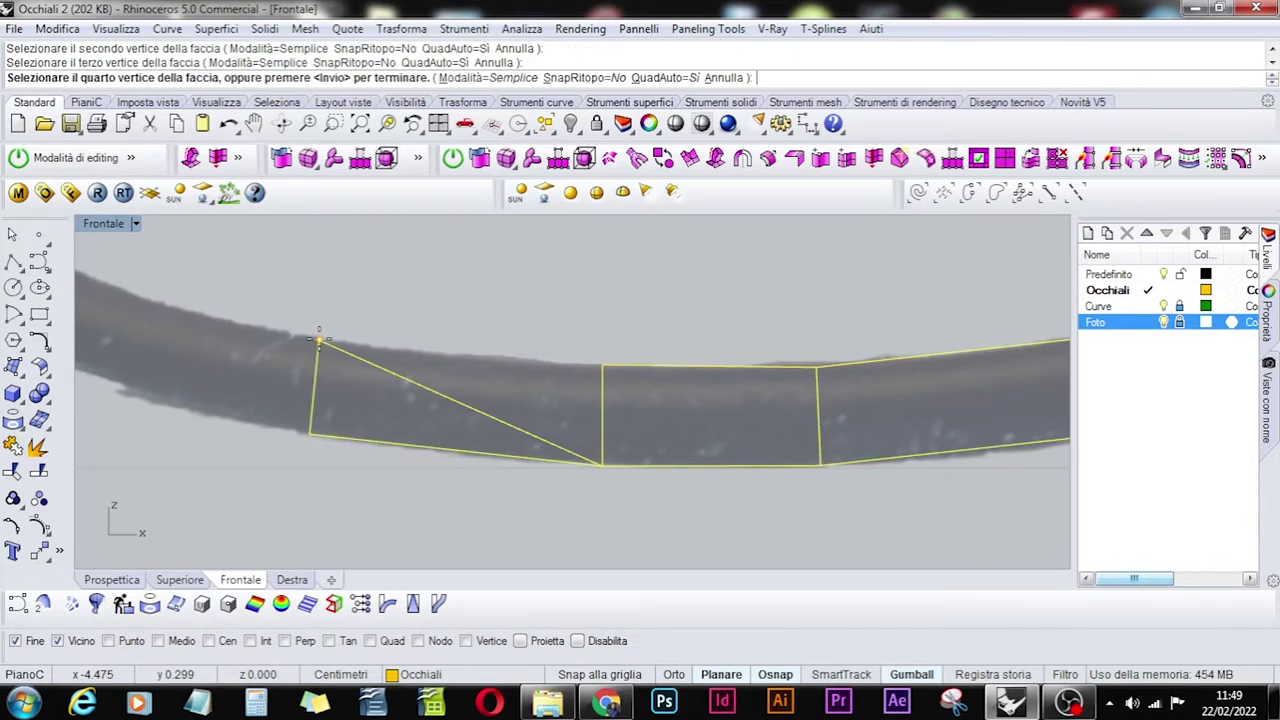
{"action": "left_click", "coordinate": [603, 365]}
{"action": "scroll", "coordinate": [452, 457], "scroll_direction": "down", "scroll_amount": 3}
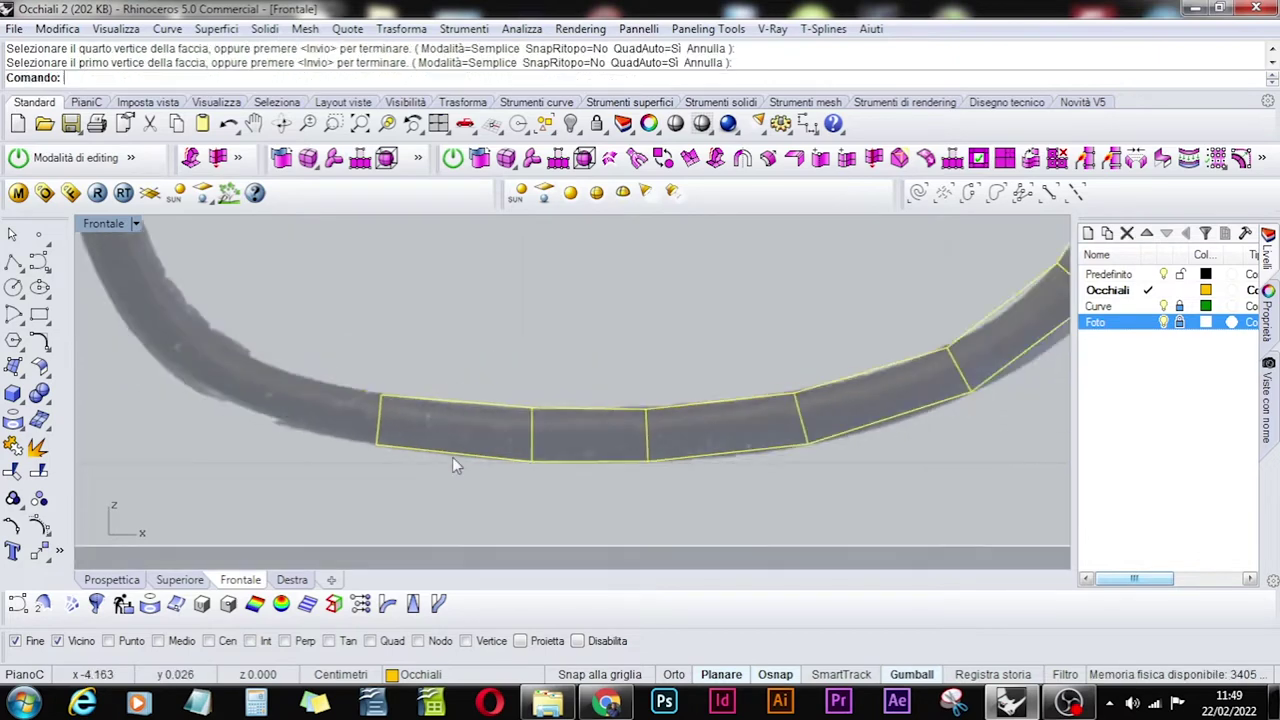
Append a four-sided face leading from the left rim's underside into its lower outer corner.
{"action": "scroll", "coordinate": [797, 534], "scroll_direction": "up", "scroll_amount": 3}
{"action": "key", "text": "Return"}
{"action": "key", "text": "Return"}
{"action": "left_click", "coordinate": [768, 497]}
{"action": "left_click", "coordinate": [640, 440]}
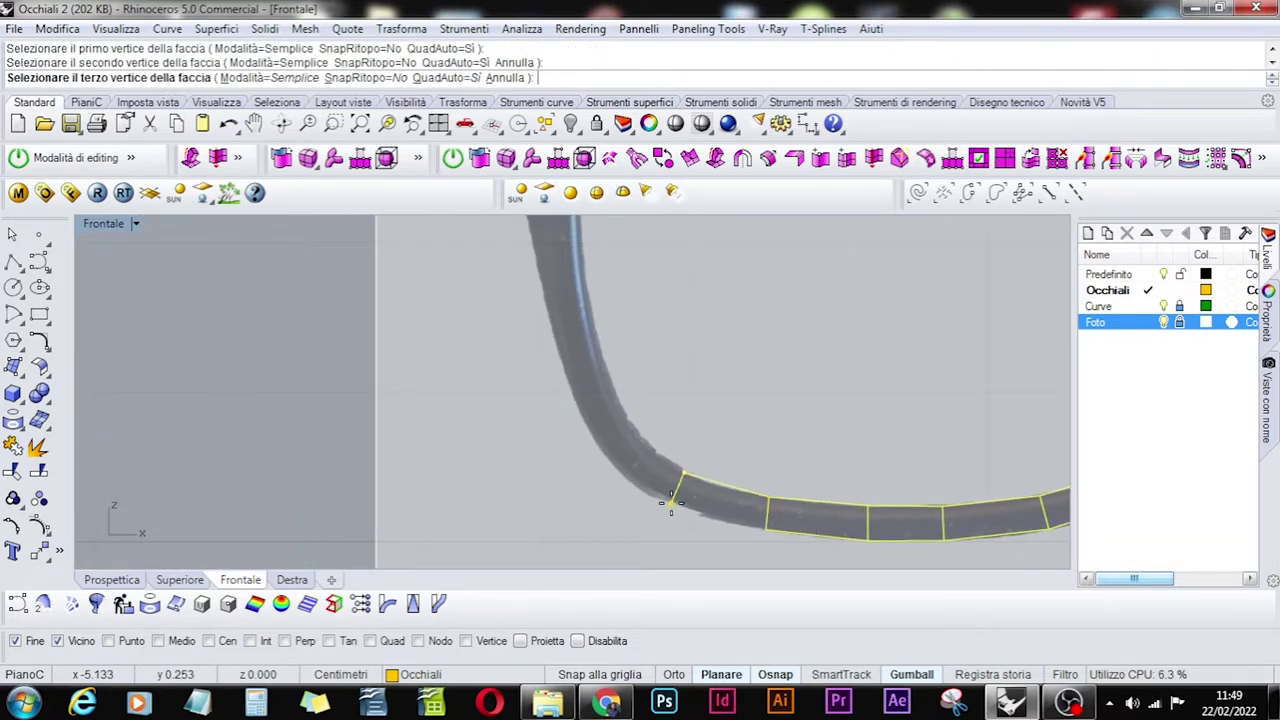
{"action": "left_click", "coordinate": [612, 500]}
{"action": "left_click", "coordinate": [768, 535]}
Append faces around the lower outer corner and up the outer side of the left rim to below the hinge area.
{"action": "right_click_drag", "start_coordinate": [640, 470], "coordinate": [770, 530]}
{"action": "key", "text": "Return"}
{"action": "key", "text": "Return"}
{"action": "left_click", "coordinate": [735, 462]}
{"action": "left_click", "coordinate": [712, 373]}
{"action": "scroll", "coordinate": [712, 373], "scroll_direction": "up", "scroll_amount": 2}
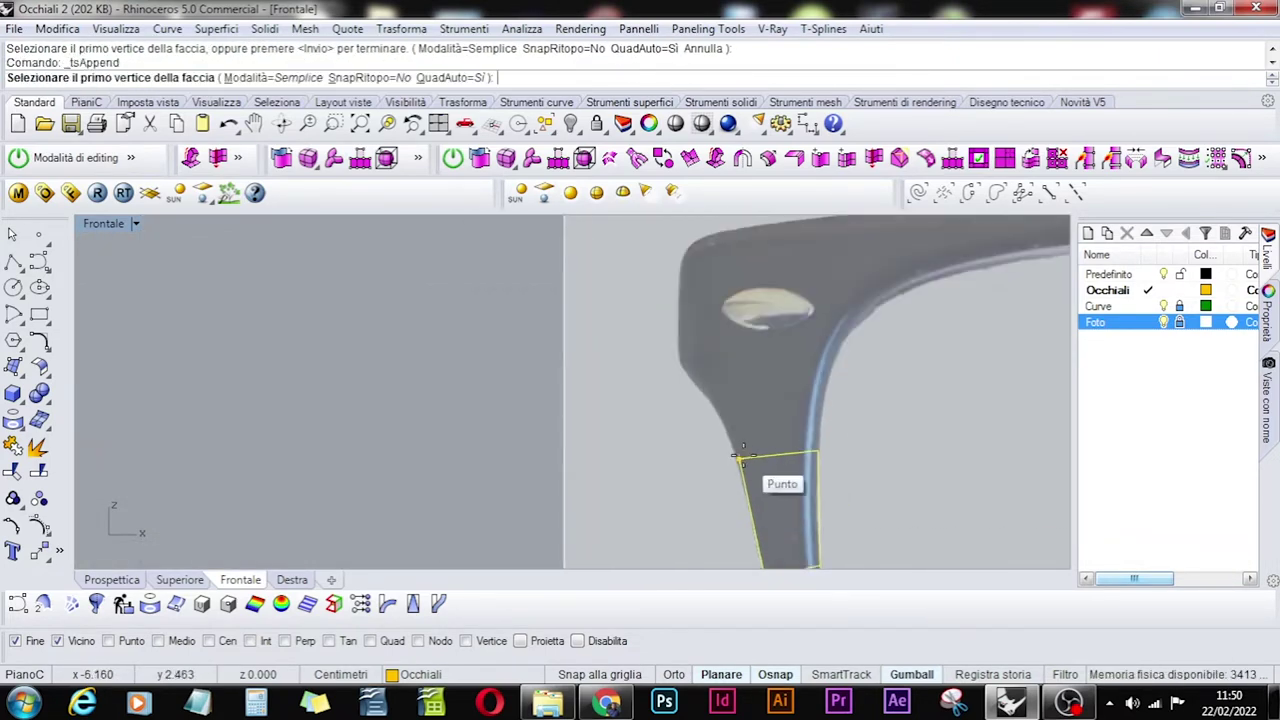
Append two four-sided faces up through the widening outer side of the left rim, ending just below the oval hinge ornament.
{"action": "left_click", "coordinate": [828, 382]}
{"action": "left_click", "coordinate": [818, 452]}
{"action": "left_click", "coordinate": [680, 350]}
{"action": "left_click", "coordinate": [840, 345]}
Append faces over the outer corner with the oval ornament and along the upper left rim toward the bridge.
{"action": "left_click", "coordinate": [680, 273]}
{"action": "left_click", "coordinate": [958, 270]}
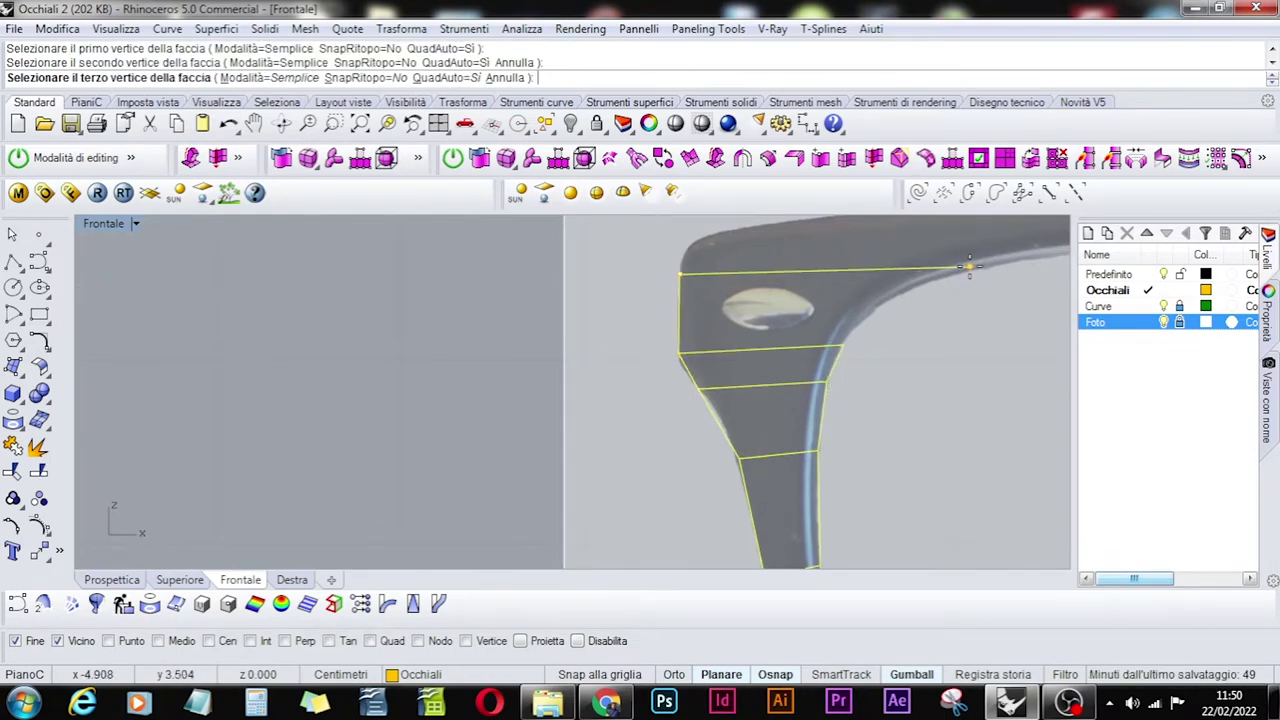
{"action": "right_click_drag", "start_coordinate": [958, 270], "coordinate": [580, 429]}
{"action": "left_click", "coordinate": [762, 347]}
{"action": "right_click_drag", "start_coordinate": [761, 348], "coordinate": [443, 339]}
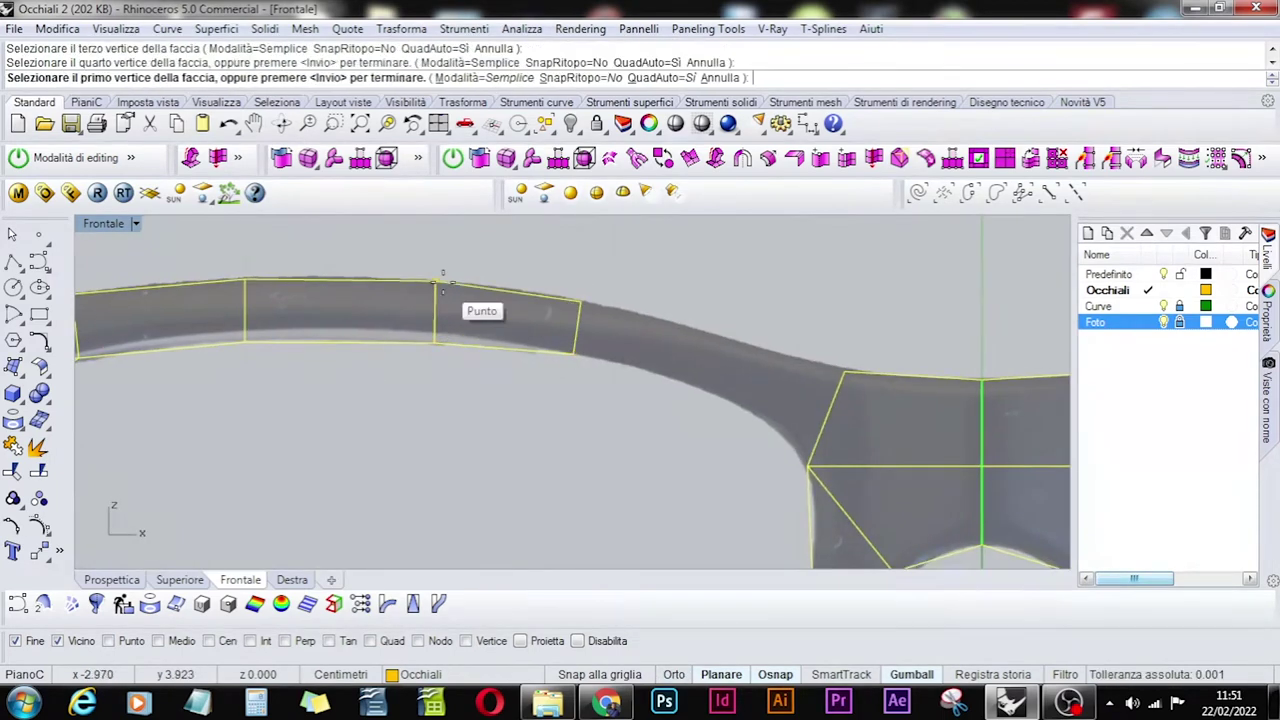
Complete the upper left rim with a final four-sided face joining it to the bridge's upper left slanted edge.
{"action": "key", "text": "Return"}
{"action": "key", "text": "Return"}
{"action": "left_click", "coordinate": [690, 389]}
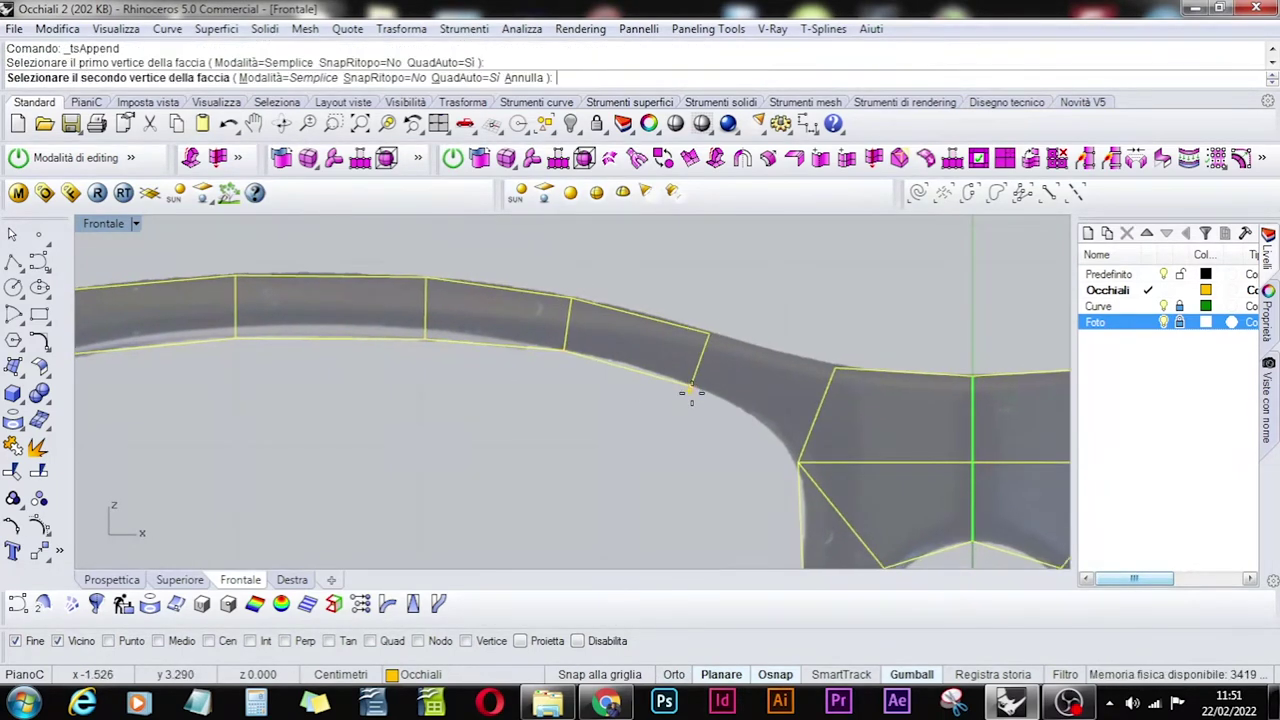
{"action": "left_click", "coordinate": [798, 463]}
{"action": "left_click", "coordinate": [836, 370]}
{"action": "left_click", "coordinate": [708, 335]}
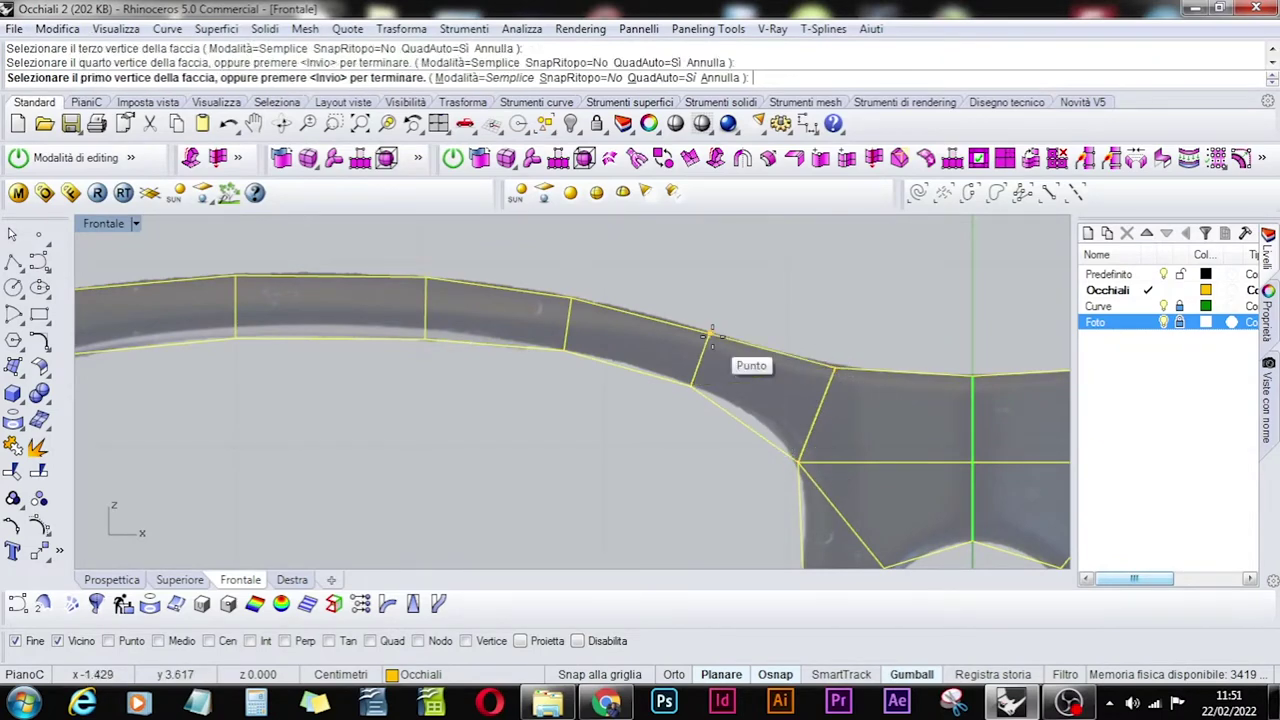
{"action": "key", "text": "Return"}
Examine the whole frame front in the perspective view, orbiting to see it from the side.
{"action": "scroll", "coordinate": [758, 389], "scroll_direction": "down", "scroll_amount": 5}
{"action": "scroll", "coordinate": [770, 430], "scroll_direction": "down", "scroll_amount": 3}
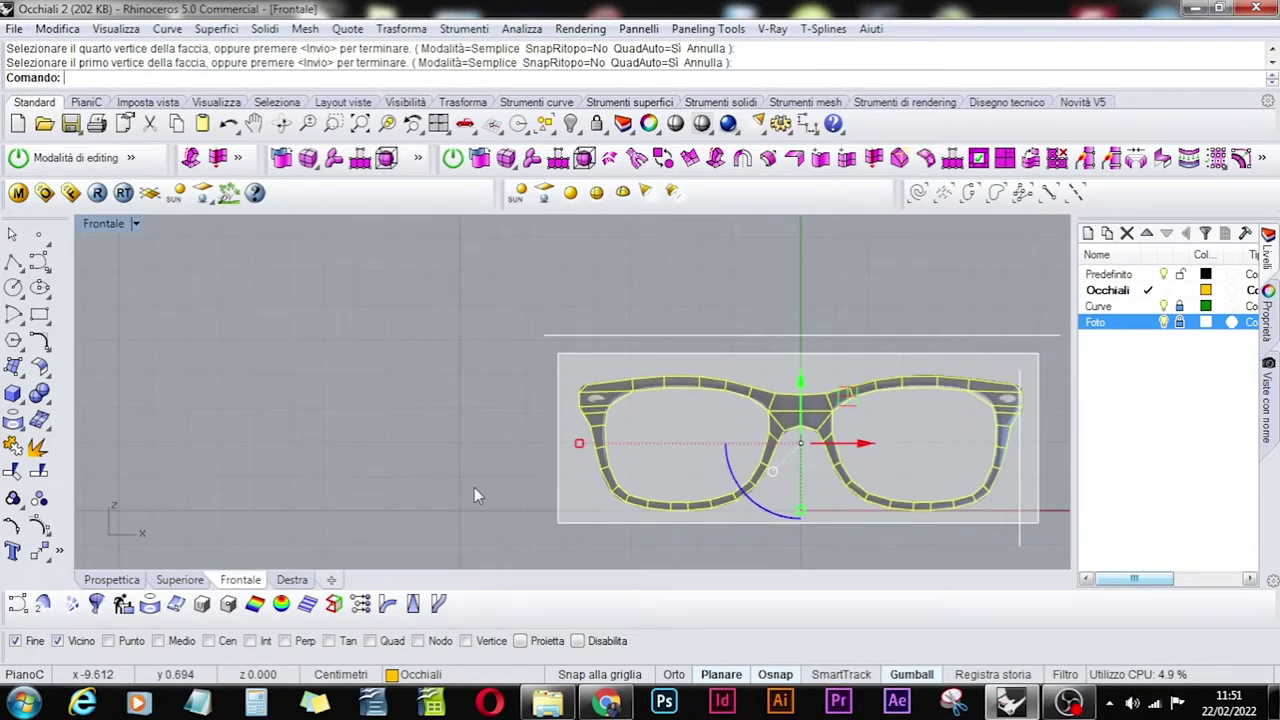
{"action": "left_click", "coordinate": [126, 579]}
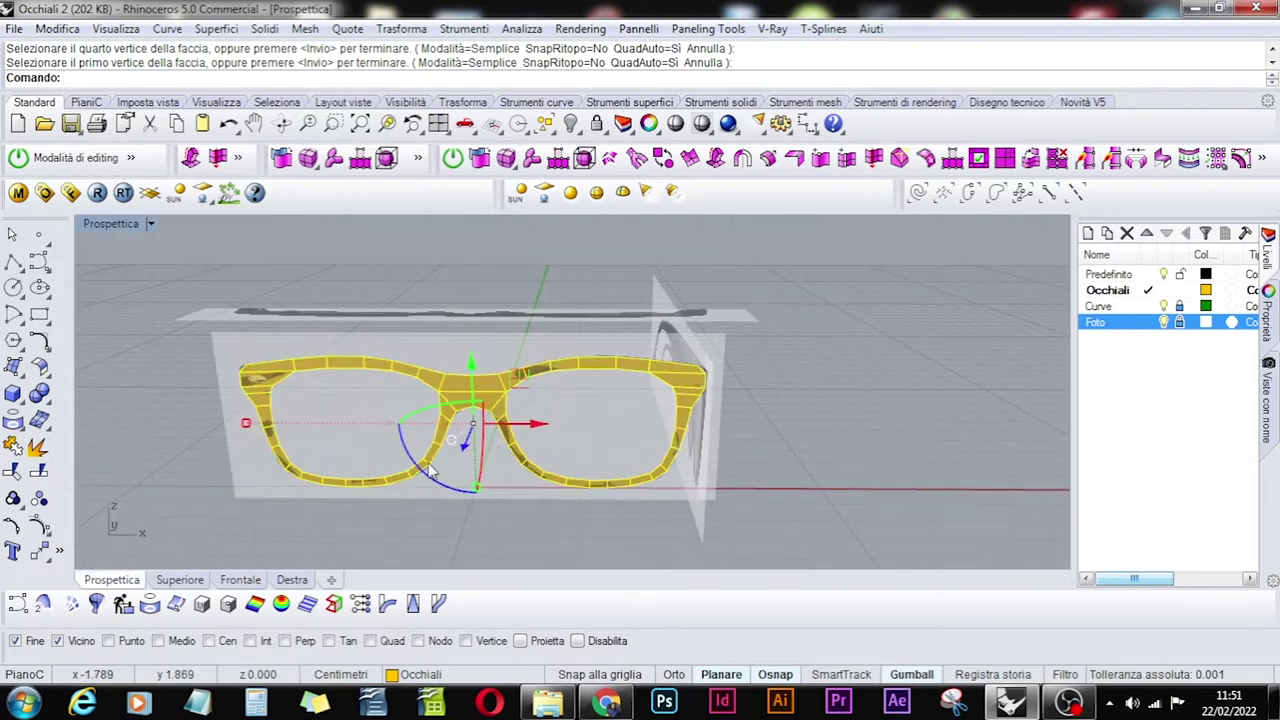
{"action": "right_click_drag", "start_coordinate": [430, 470], "coordinate": [885, 487]}
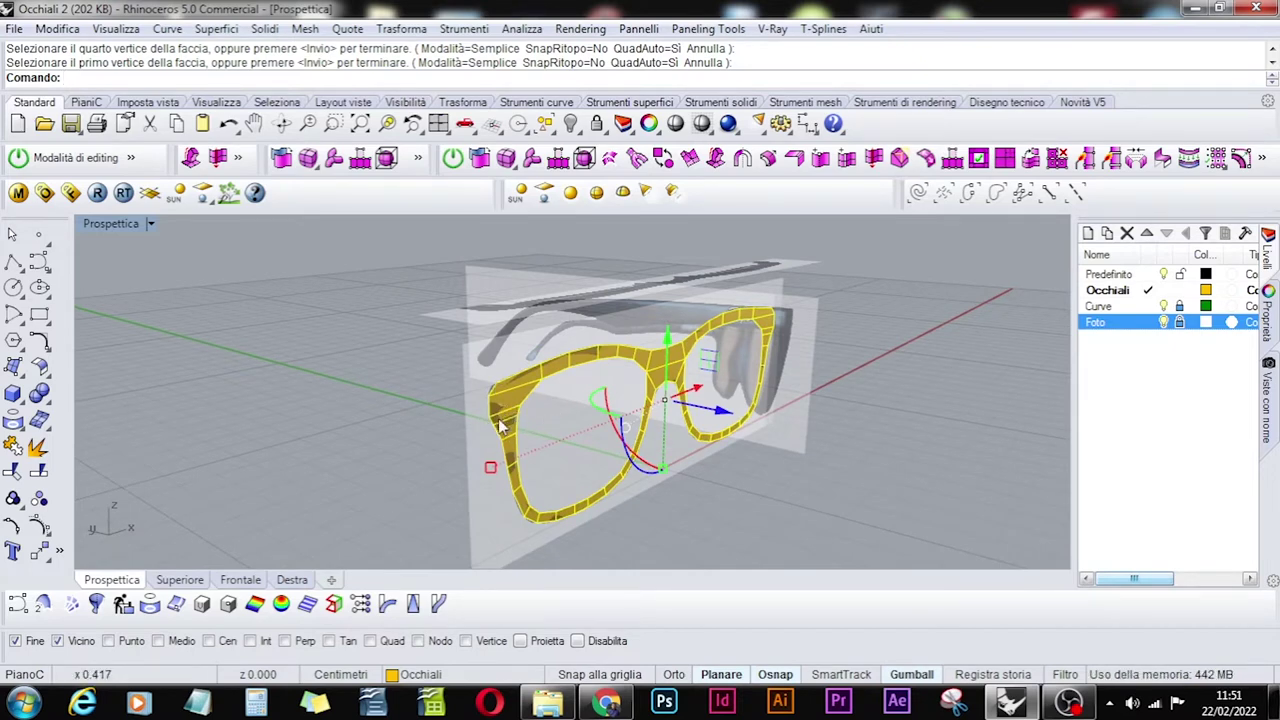
Unlock the Foto layer to move the front reference photo slightly behind the frame, relock it and save the file.
{"action": "right_click_drag", "start_coordinate": [500, 432], "coordinate": [556, 444]}
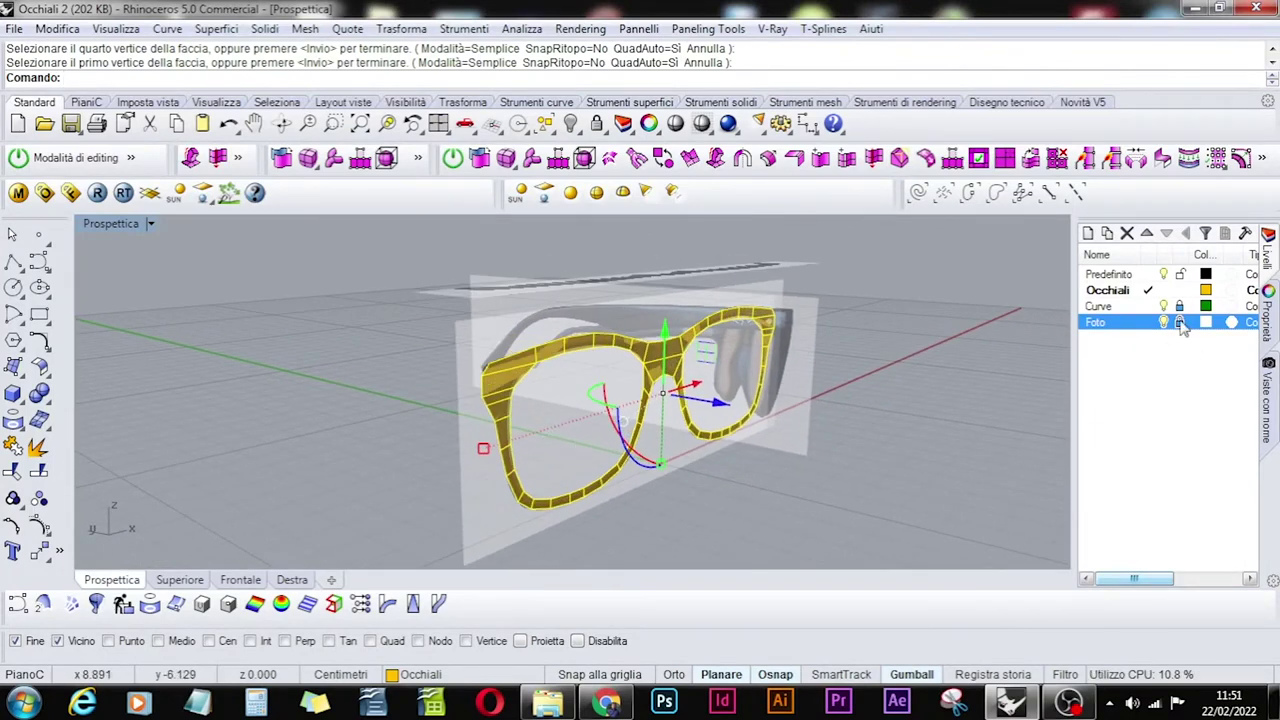
{"action": "left_click", "coordinate": [472, 521]}
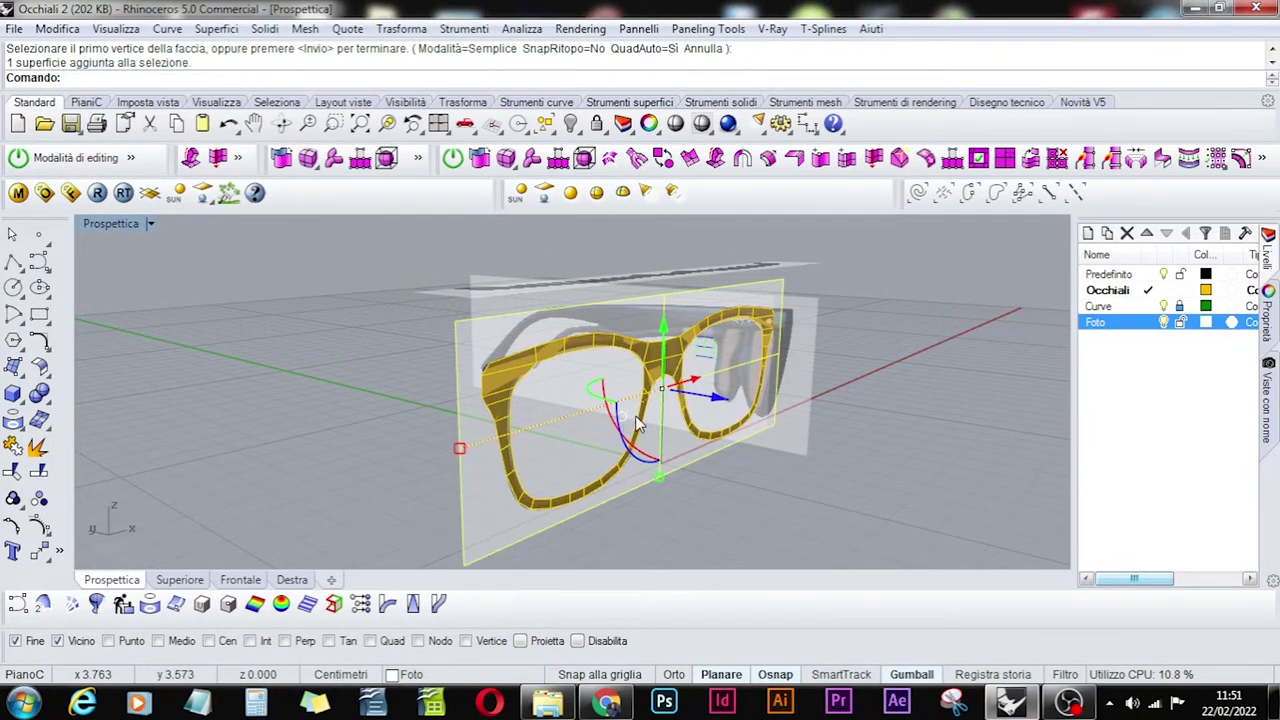
{"action": "left_click_drag", "start_coordinate": [716, 404], "coordinate": [738, 425]}
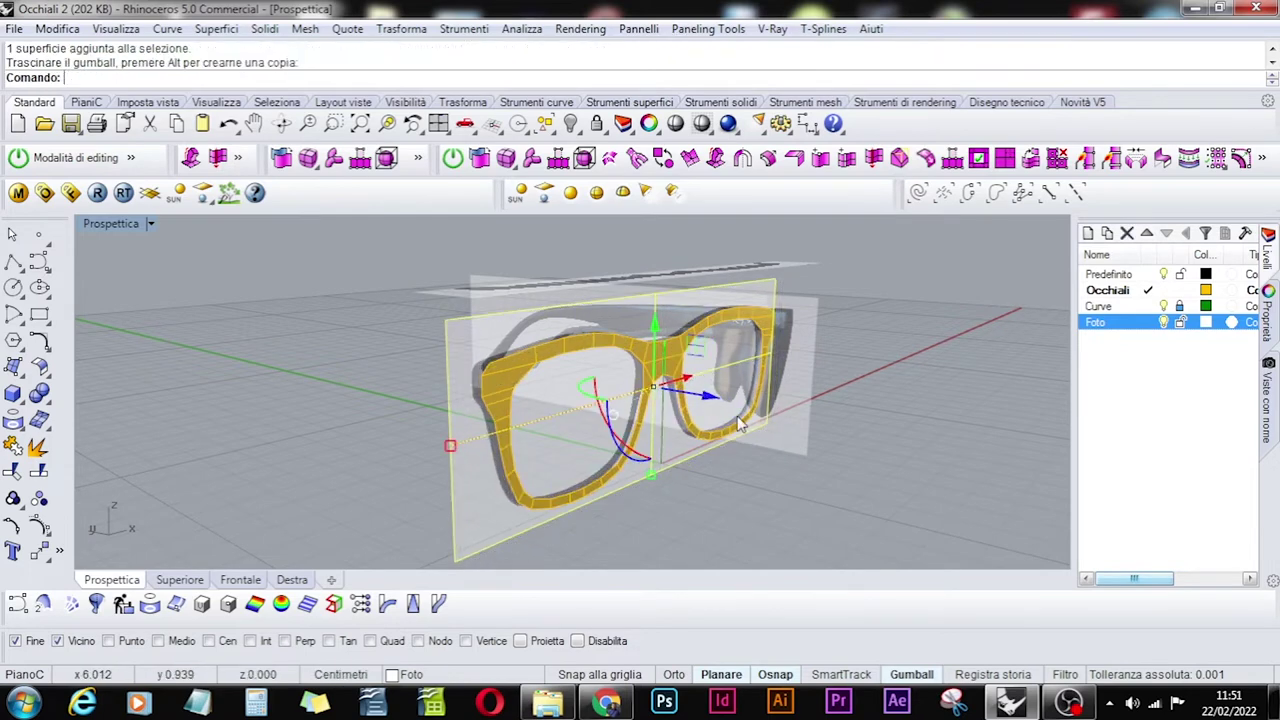
{"action": "left_click", "coordinate": [1180, 321]}
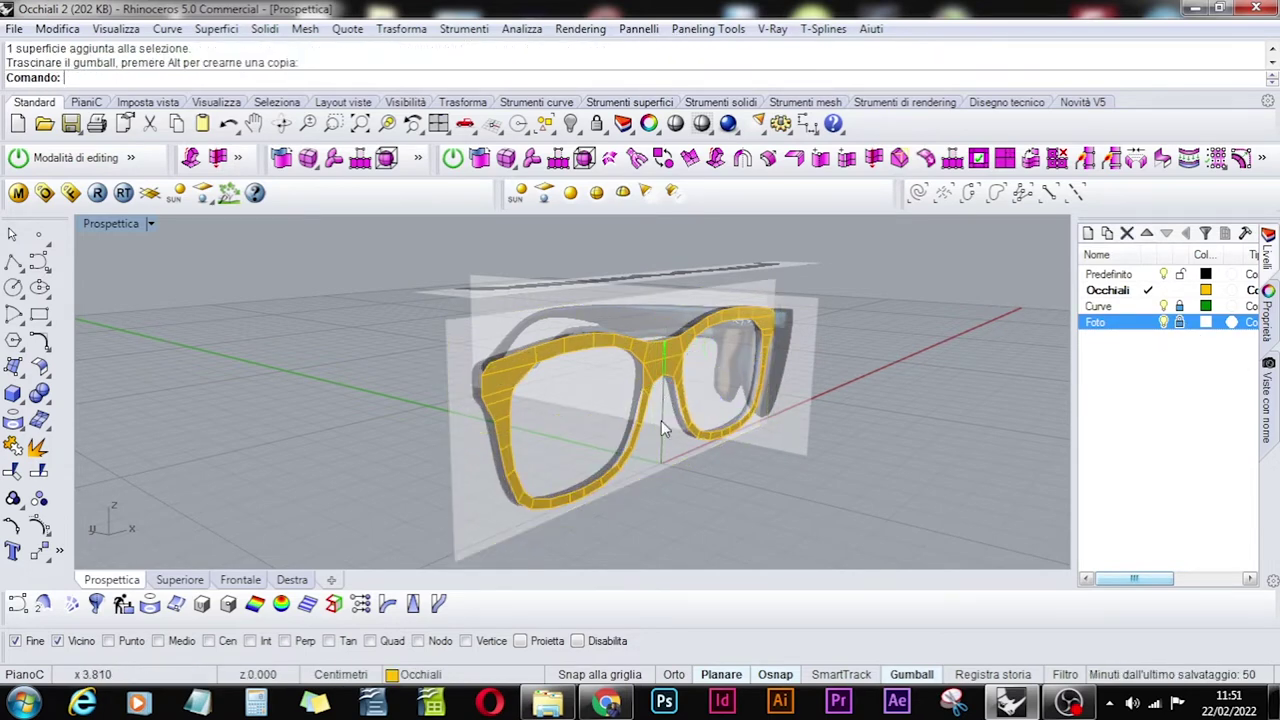
{"action": "right_click_drag", "start_coordinate": [661, 420], "coordinate": [920, 420]}
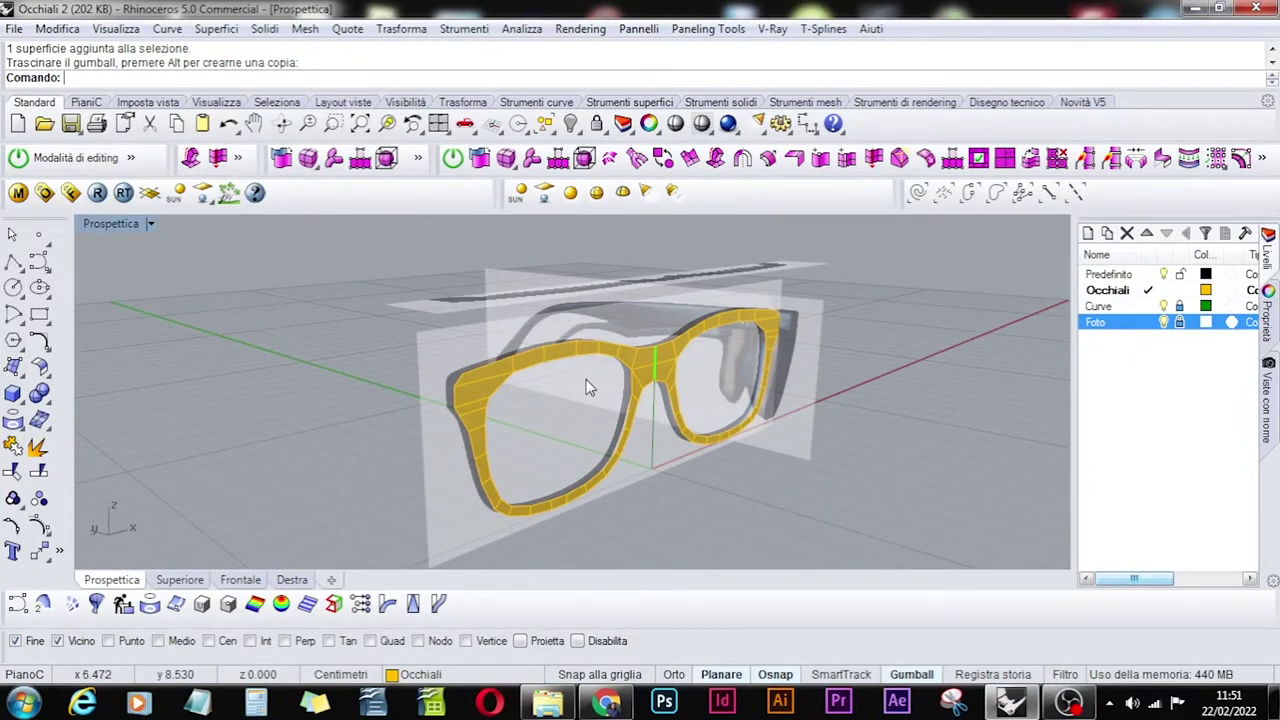
{"action": "left_click", "coordinate": [71, 122]}
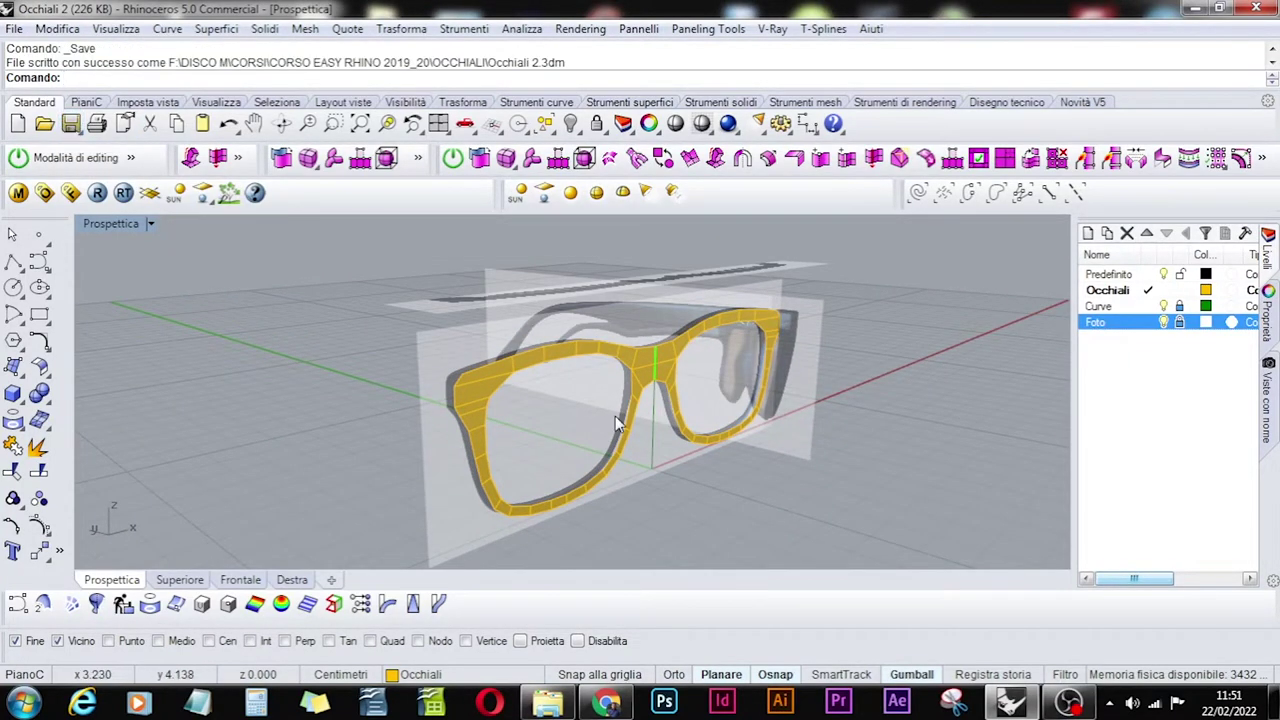
Switch the T-spline frame to smooth mode and compare its contour with the photo in the front view.
{"action": "right_click_drag", "start_coordinate": [615, 416], "coordinate": [624, 385]}
{"action": "left_click", "coordinate": [250, 582]}
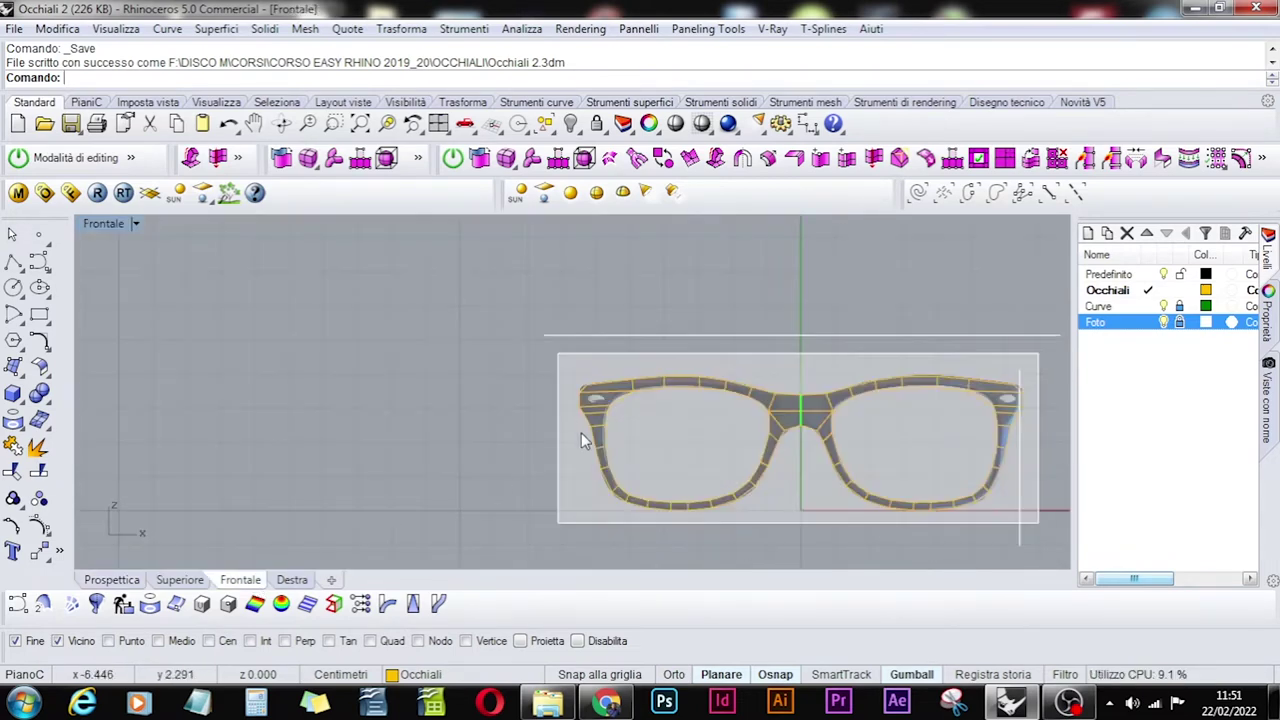
{"action": "scroll", "coordinate": [766, 443], "scroll_direction": "up", "scroll_amount": 6}
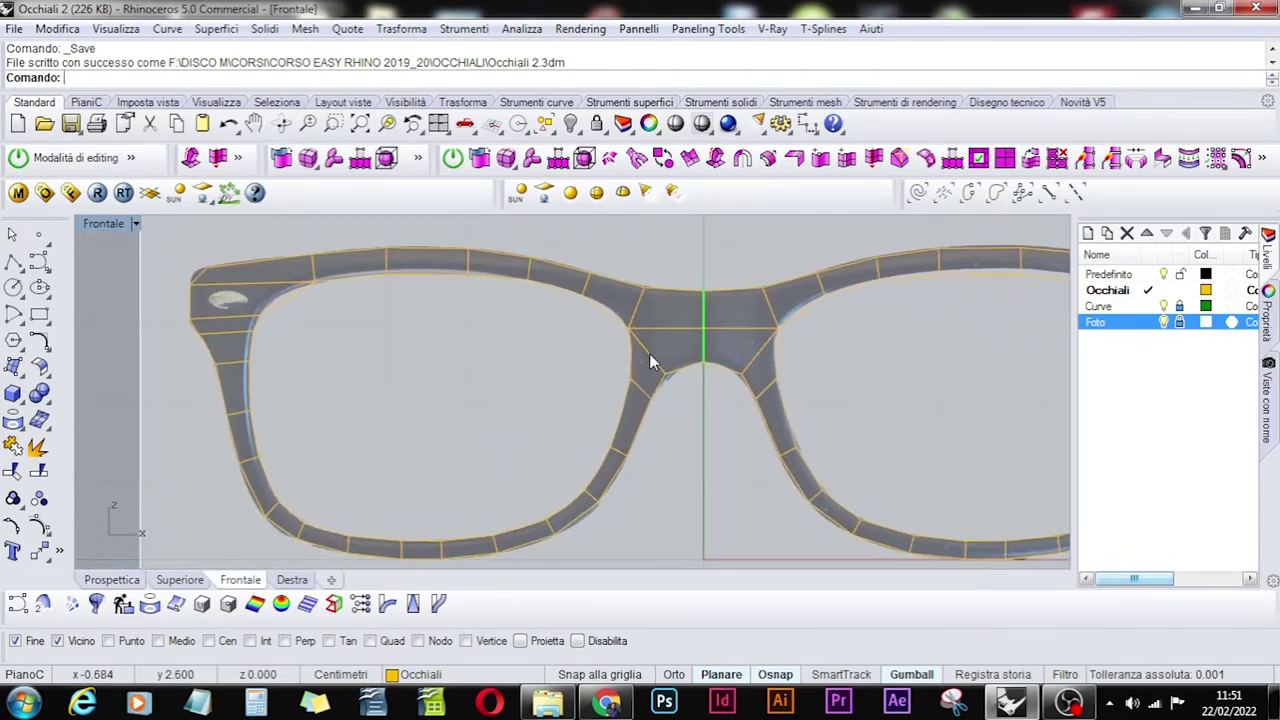
{"action": "left_click", "coordinate": [649, 353]}
{"action": "left_click", "coordinate": [663, 158]}
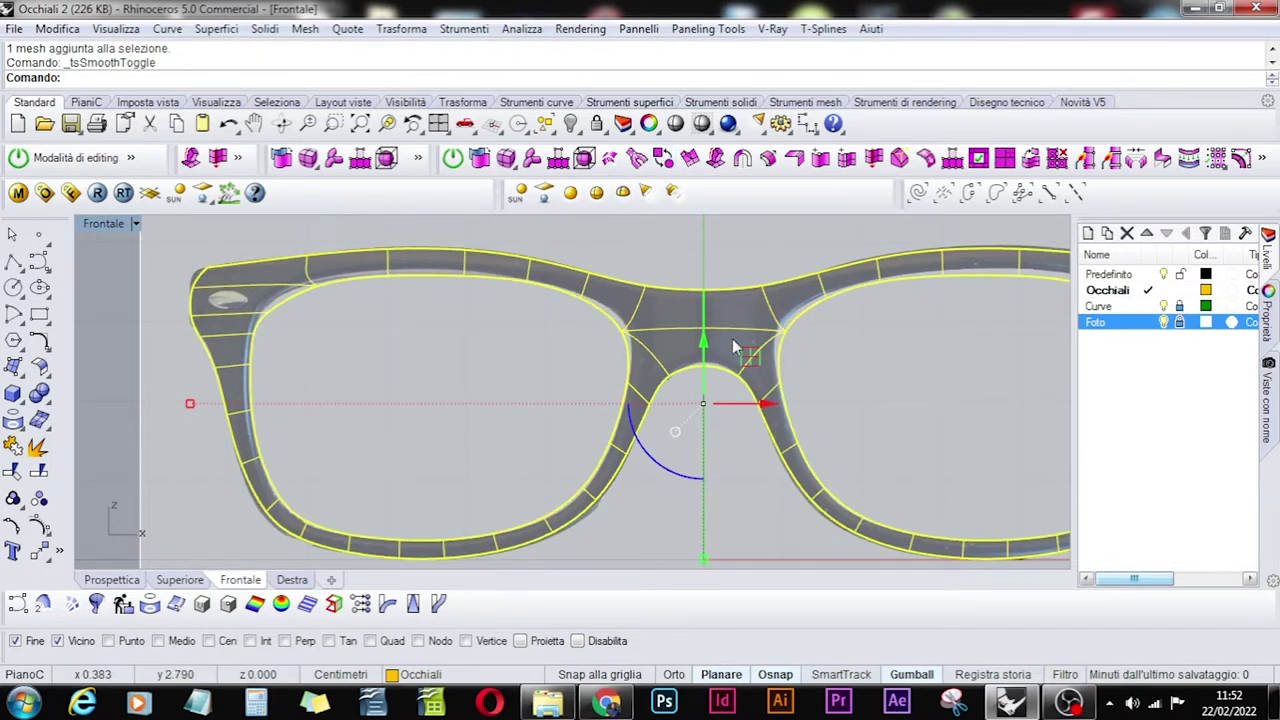
{"action": "scroll", "coordinate": [478, 325], "scroll_direction": "up", "scroll_amount": 4}
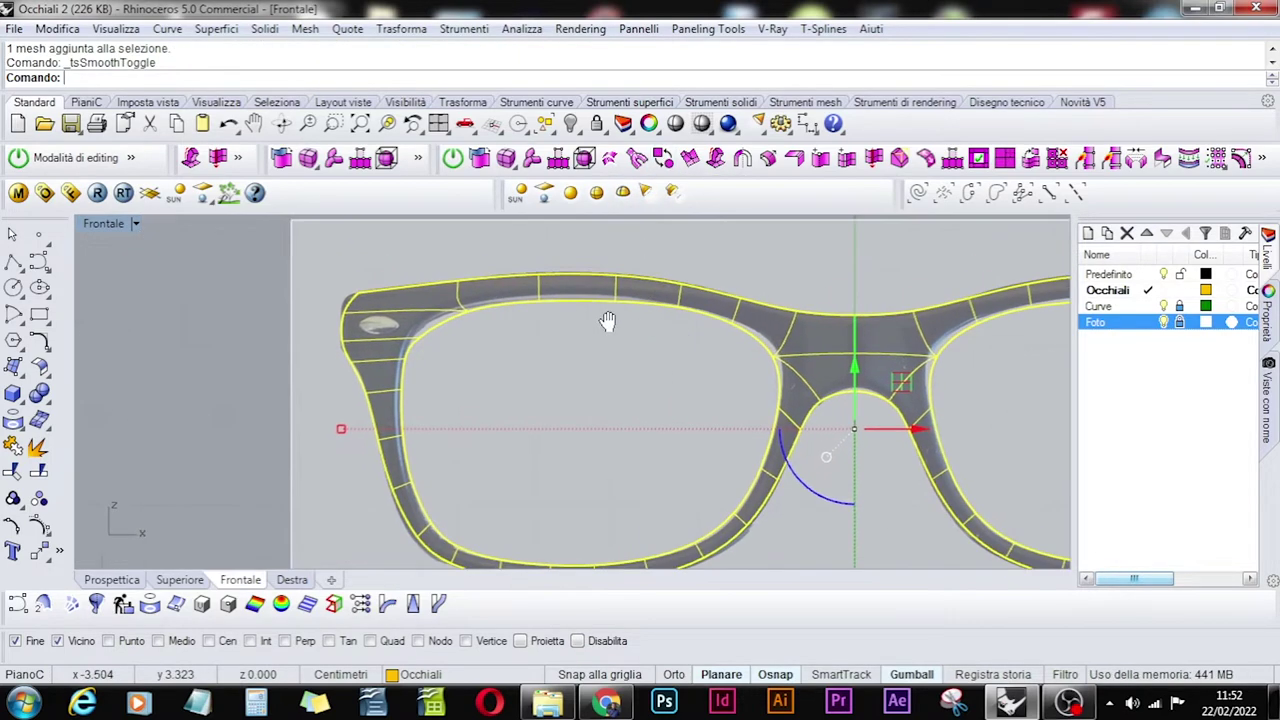
{"action": "scroll", "coordinate": [478, 325], "scroll_direction": "down", "scroll_amount": 1}
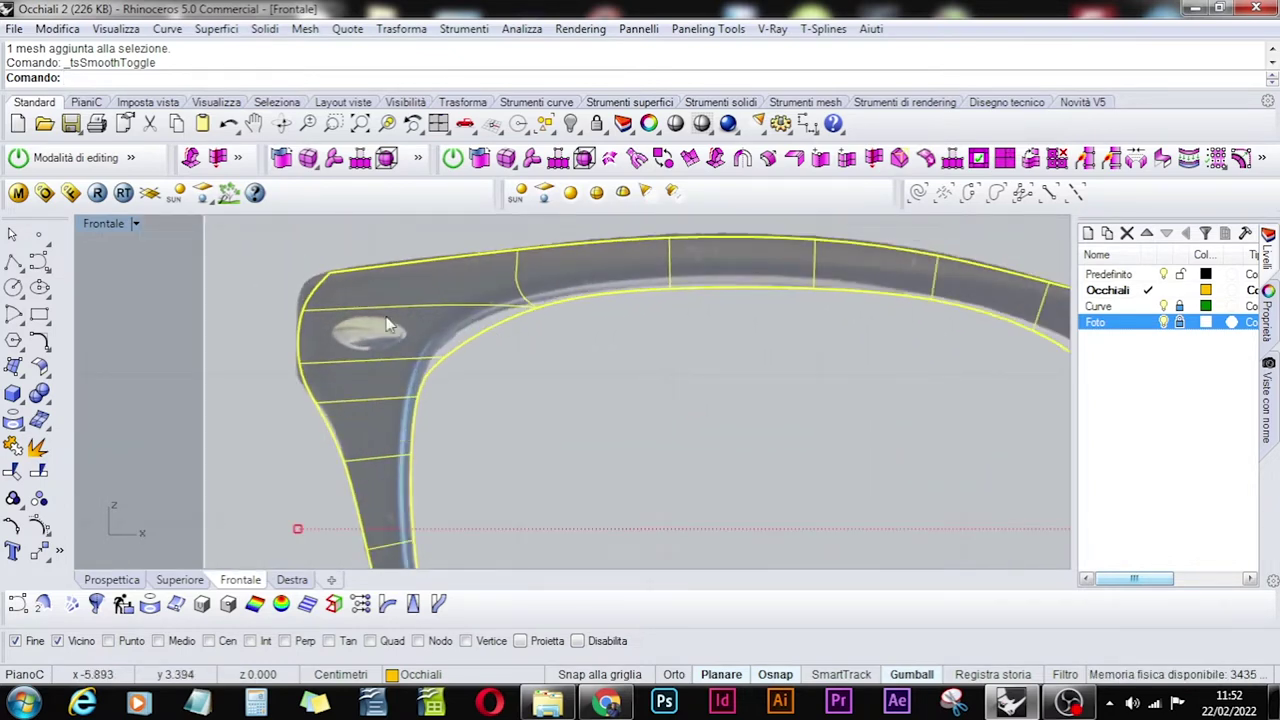
{"action": "scroll", "coordinate": [555, 298], "scroll_direction": "down", "scroll_amount": 4}
{"action": "scroll", "coordinate": [640, 330], "scroll_direction": "down", "scroll_amount": 2}
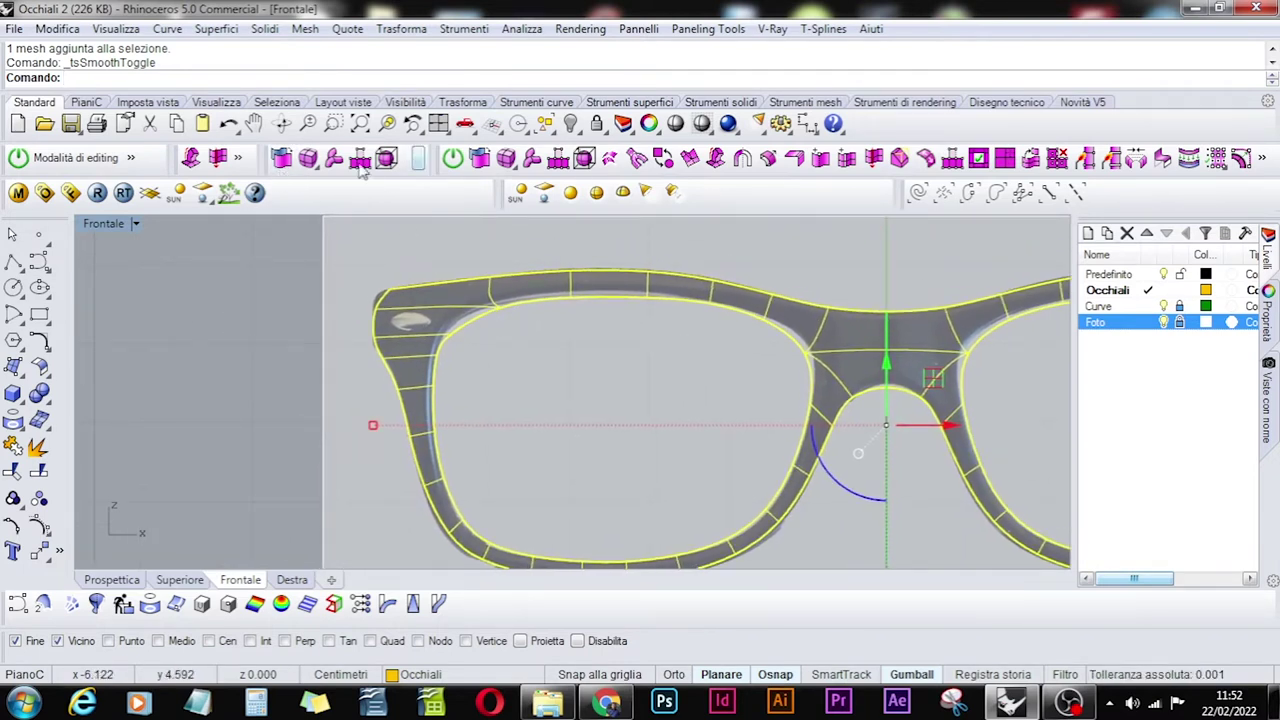
Turn on T-spline vertex editing and pull the left rim's upper outer corner vertex outward to match the photo.
{"action": "left_click", "coordinate": [453, 158]}
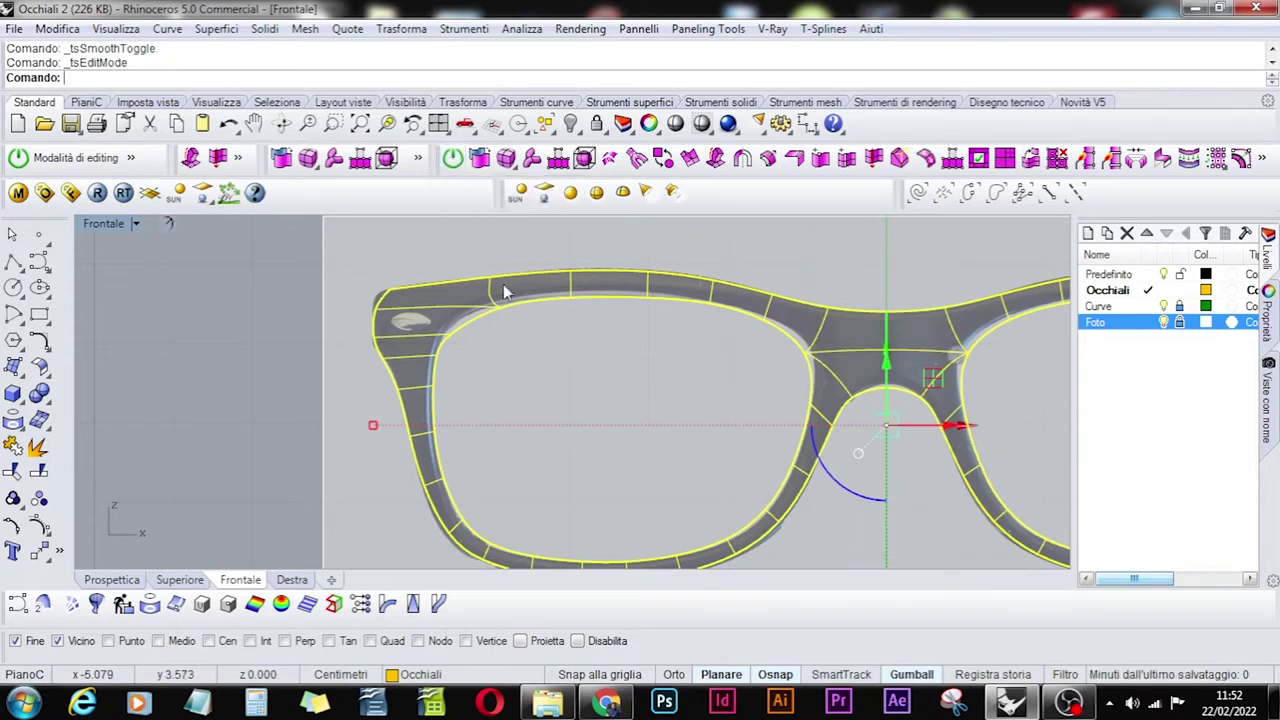
{"action": "left_click", "coordinate": [825, 29]}
{"action": "mouse_move", "coordinate": [900, 182]}
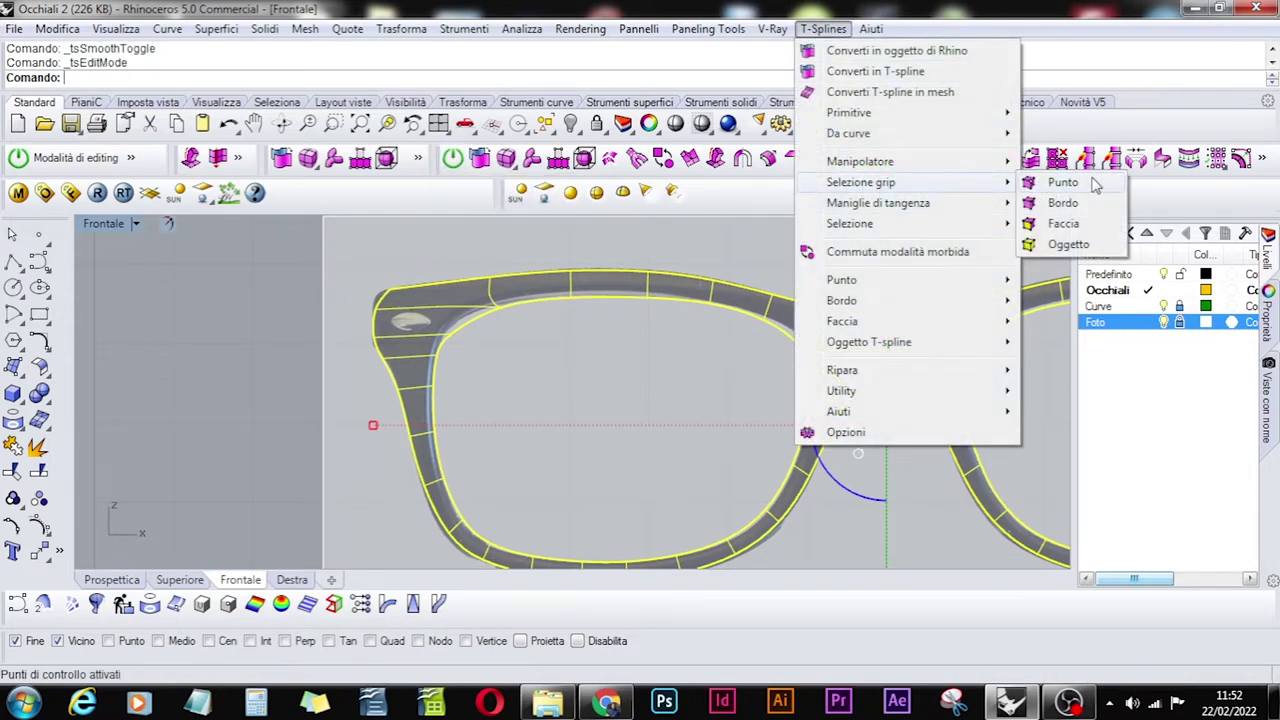
{"action": "left_click", "coordinate": [1090, 184]}
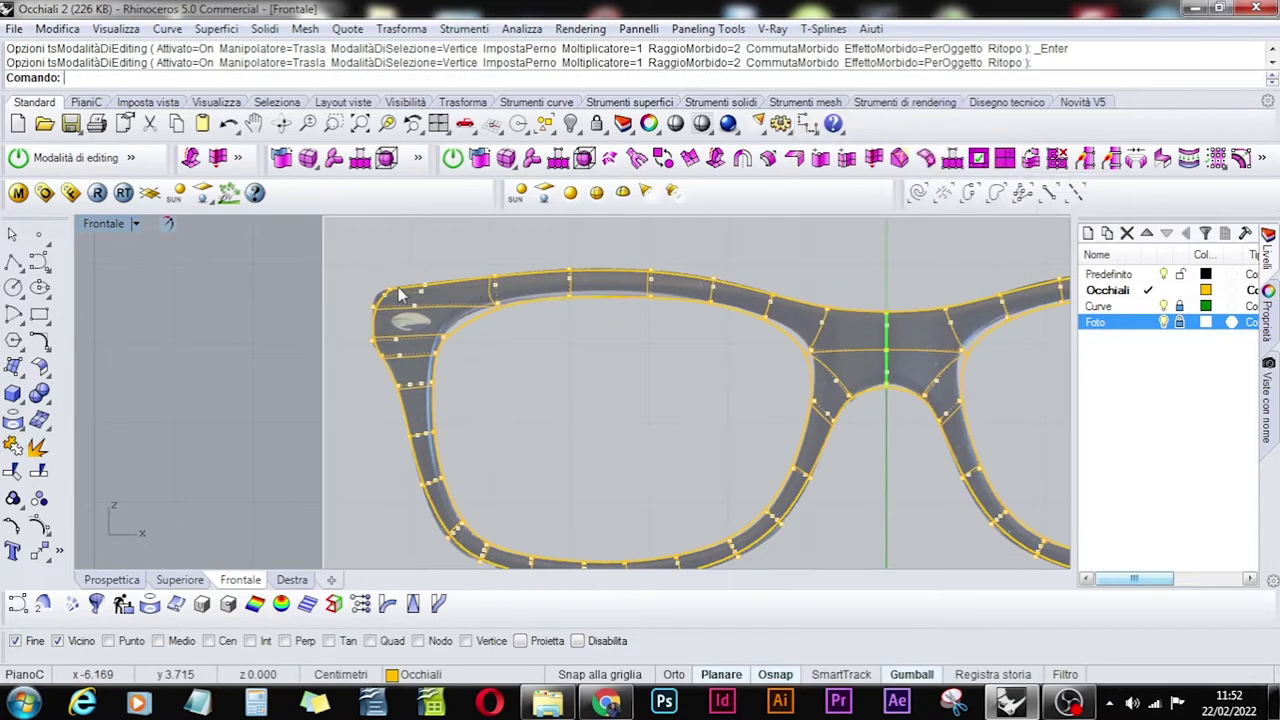
{"action": "scroll", "coordinate": [398, 288], "scroll_direction": "up", "scroll_amount": 3}
{"action": "left_click_drag", "start_coordinate": [297, 265], "coordinate": [365, 321]}
{"action": "left_click_drag", "start_coordinate": [410, 277], "coordinate": [381, 258]}
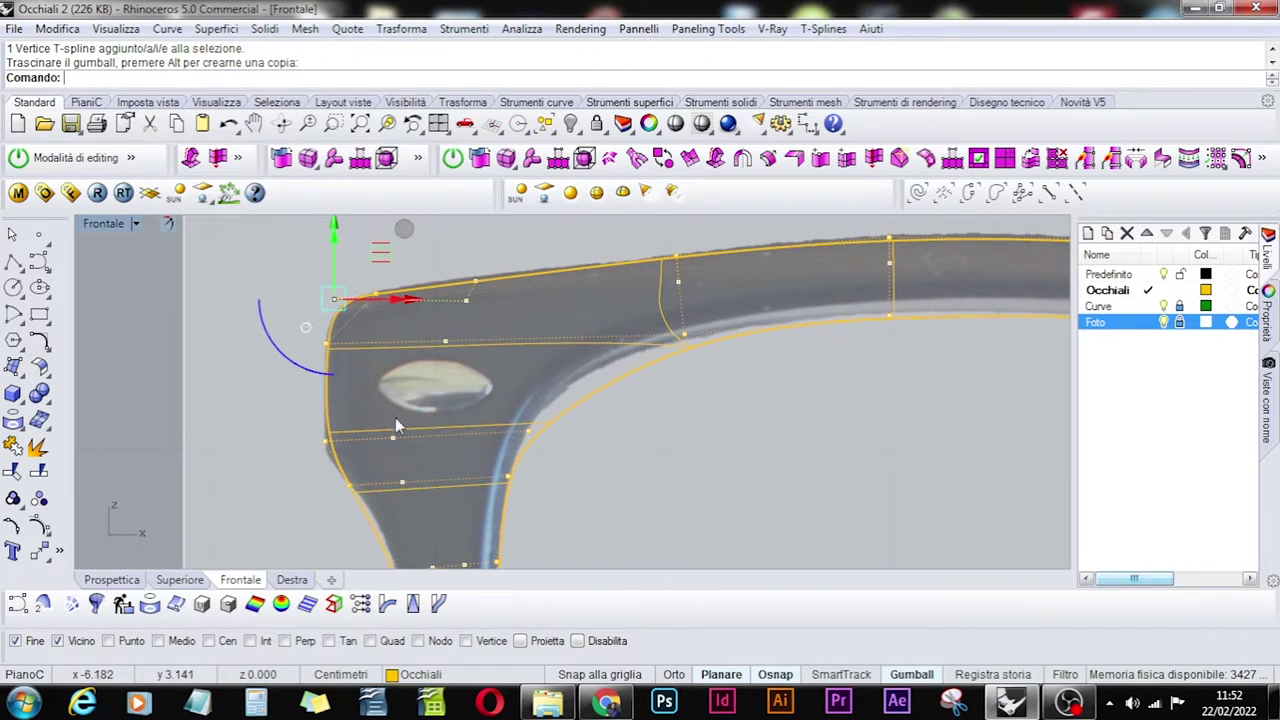
Move the left rim's outer-edge vertices below the oval ornament so the contour follows the photo.
{"action": "right_click_drag", "start_coordinate": [396, 420], "coordinate": [437, 326]}
{"action": "left_click_drag", "start_coordinate": [364, 324], "coordinate": [402, 350]}
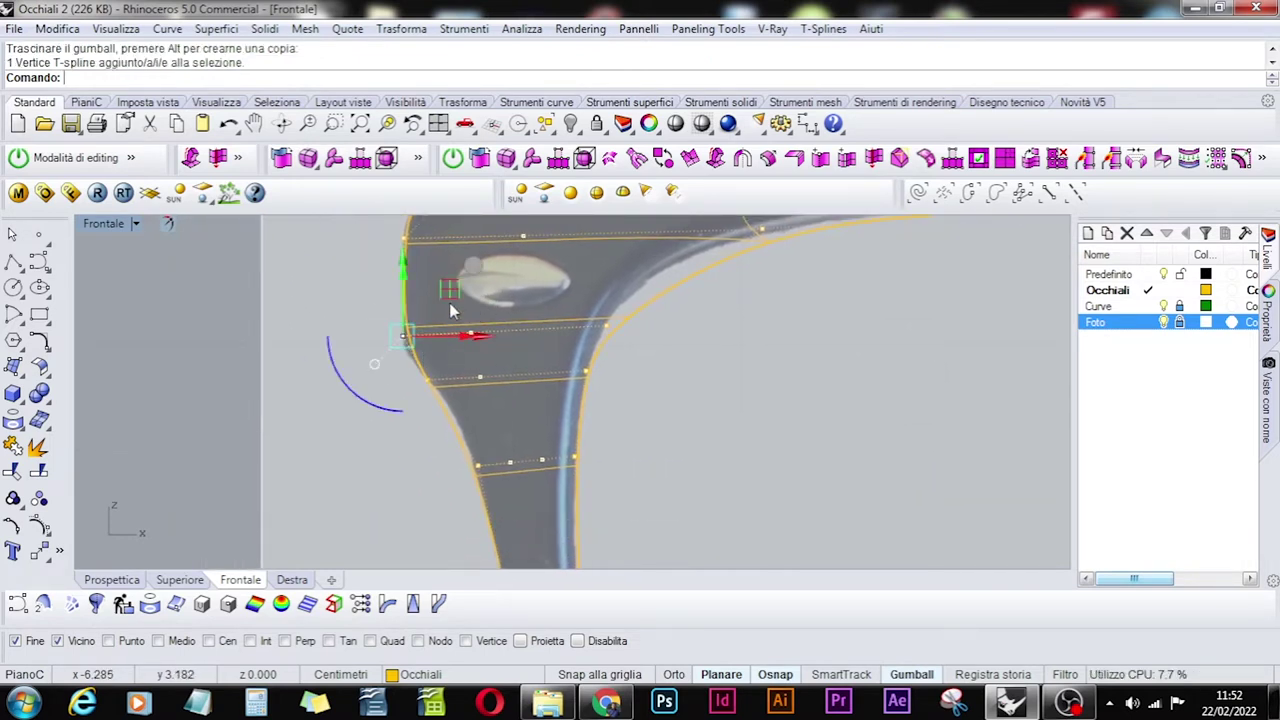
{"action": "left_click_drag", "start_coordinate": [449, 302], "coordinate": [443, 297]}
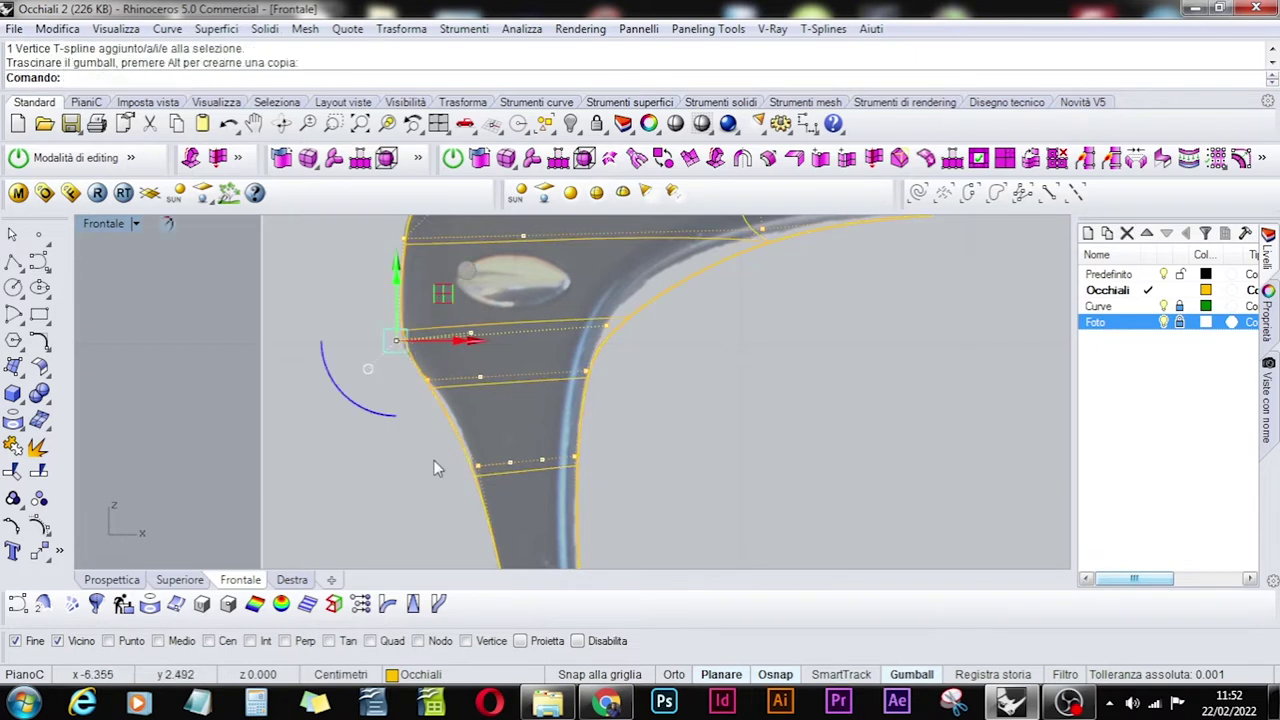
{"action": "left_click_drag", "start_coordinate": [440, 490], "coordinate": [533, 421]}
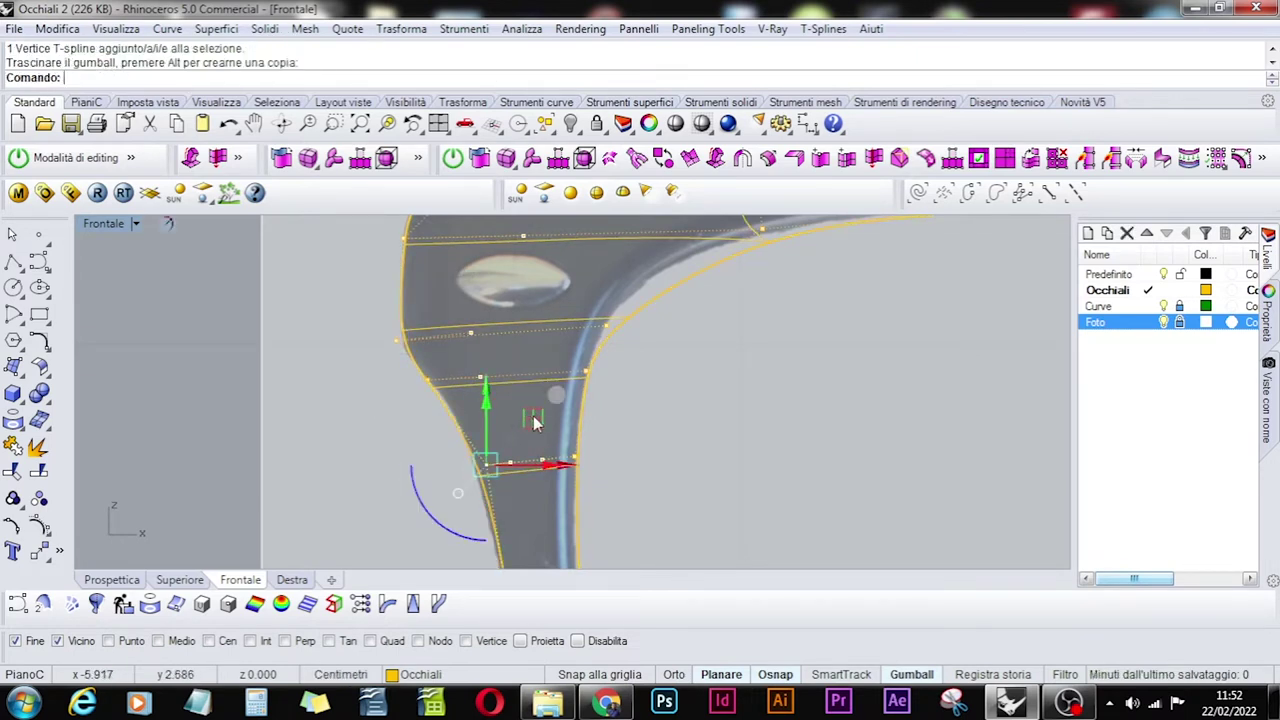
Adjust the inner-edge vertices around the left lens's upper outer corner and along the top rim to the photo outline.
{"action": "right_click_drag", "start_coordinate": [718, 357], "coordinate": [611, 487]}
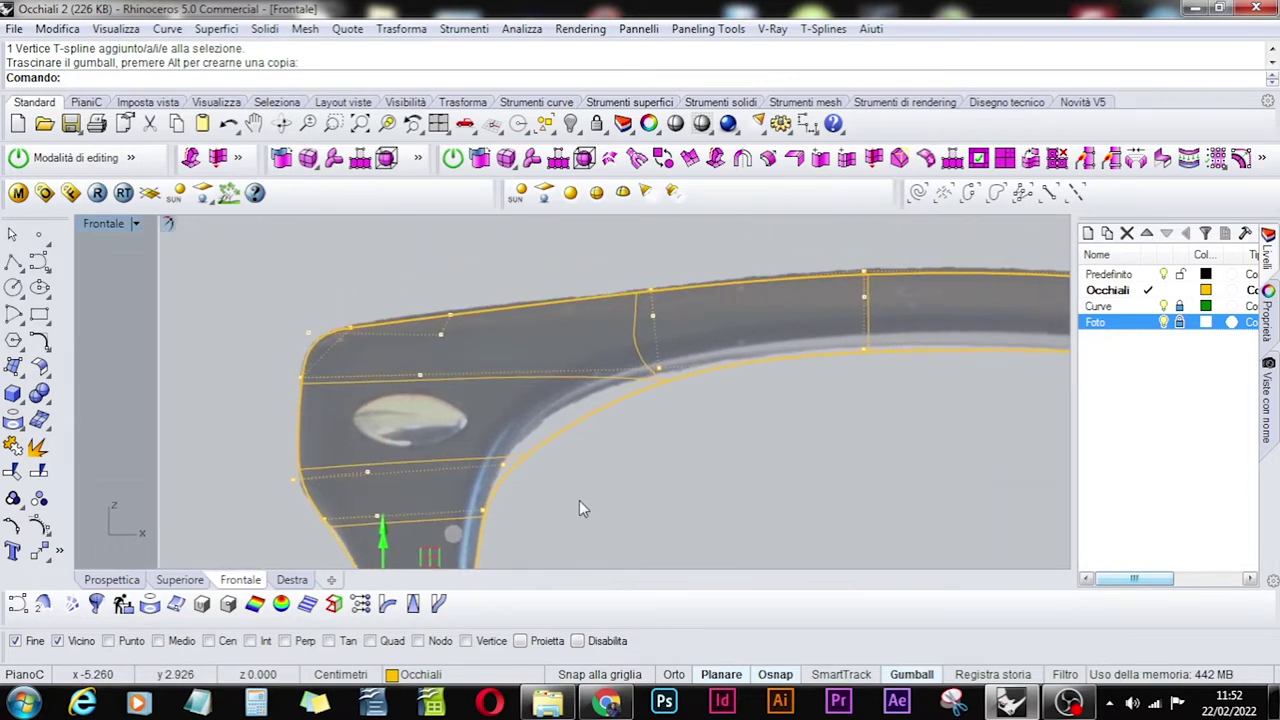
{"action": "left_click", "coordinate": [500, 464]}
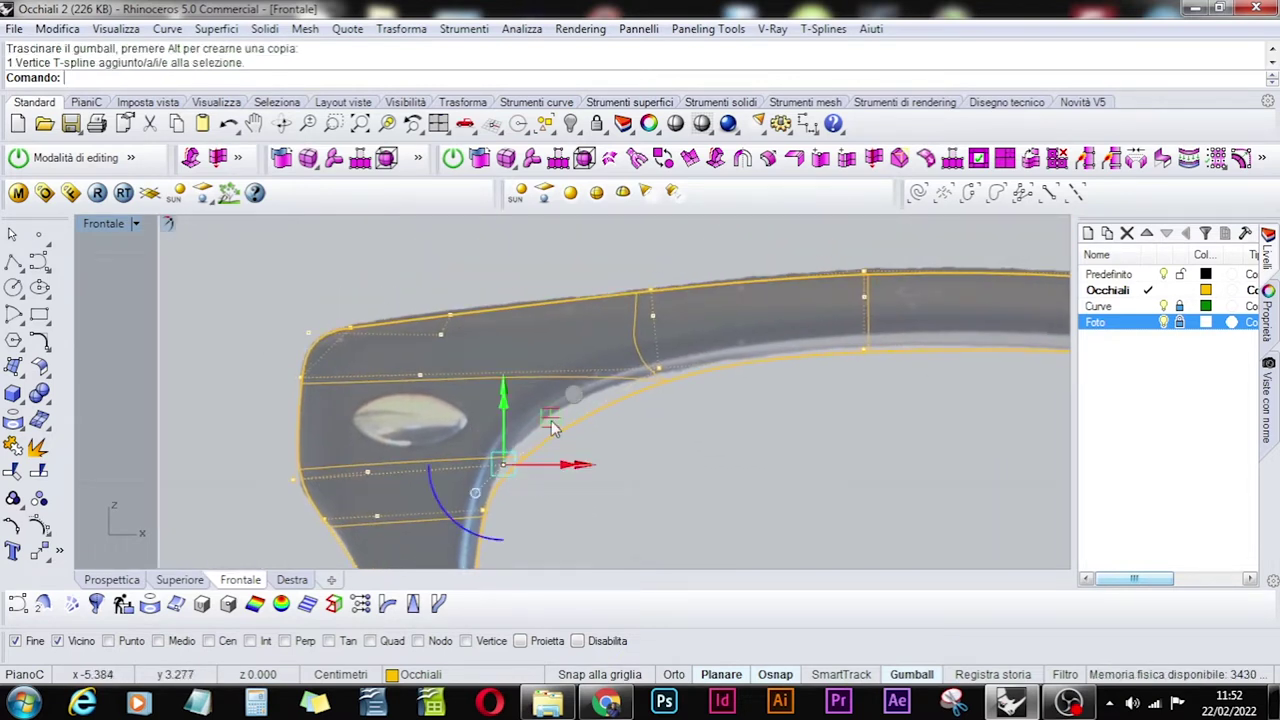
{"action": "left_click_drag", "start_coordinate": [550, 425], "coordinate": [557, 398]}
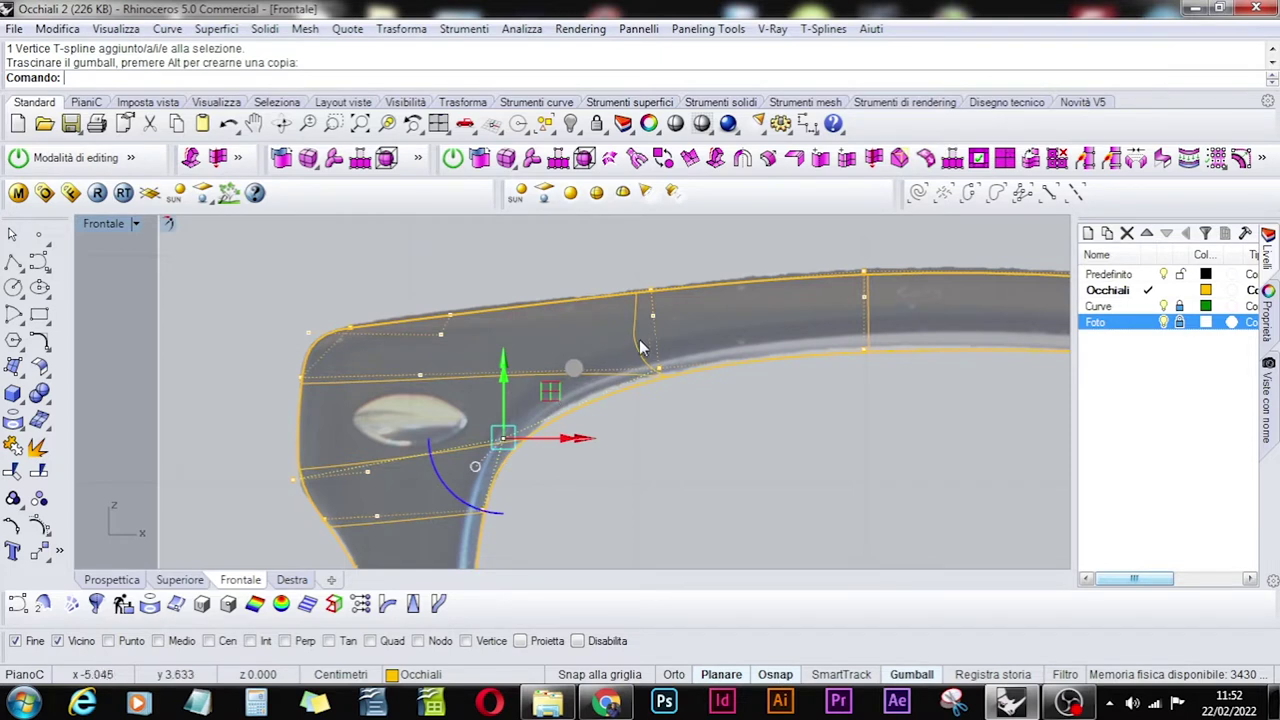
{"action": "left_click", "coordinate": [657, 368]}
{"action": "left_click_drag", "start_coordinate": [702, 330], "coordinate": [713, 333]}
{"action": "right_click_drag", "start_coordinate": [922, 431], "coordinate": [551, 396]}
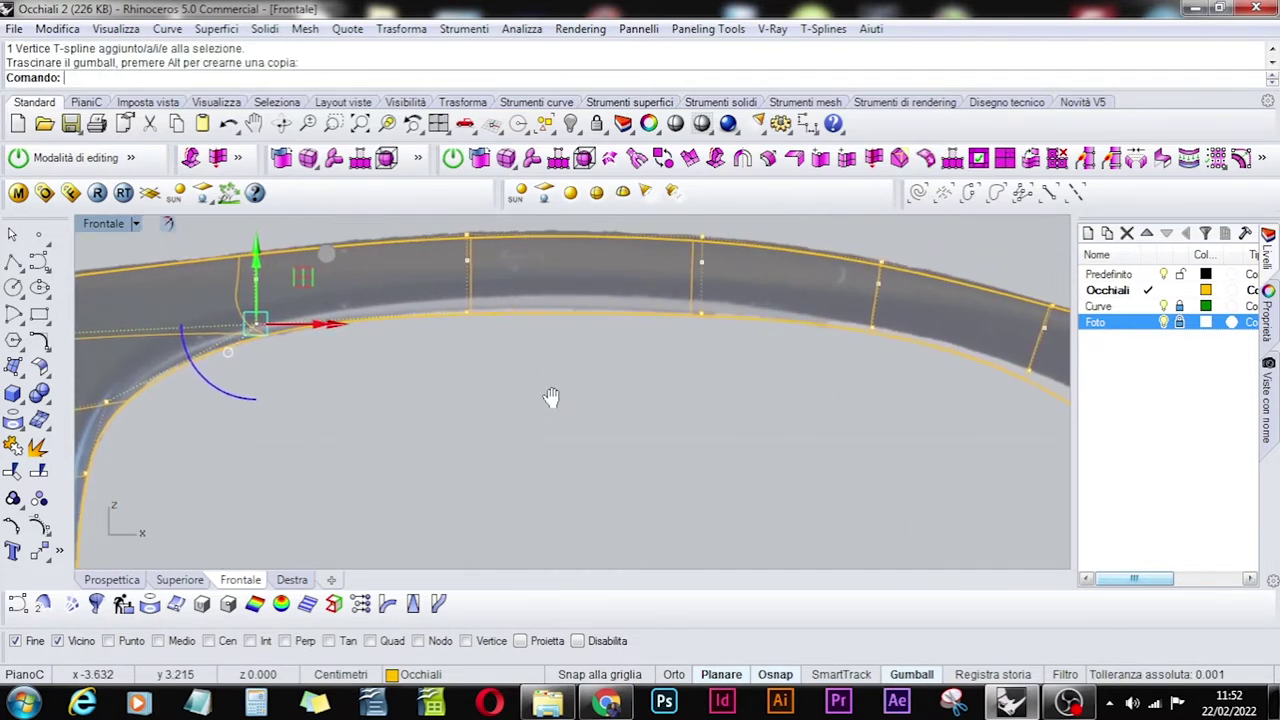
{"action": "left_click", "coordinate": [465, 313]}
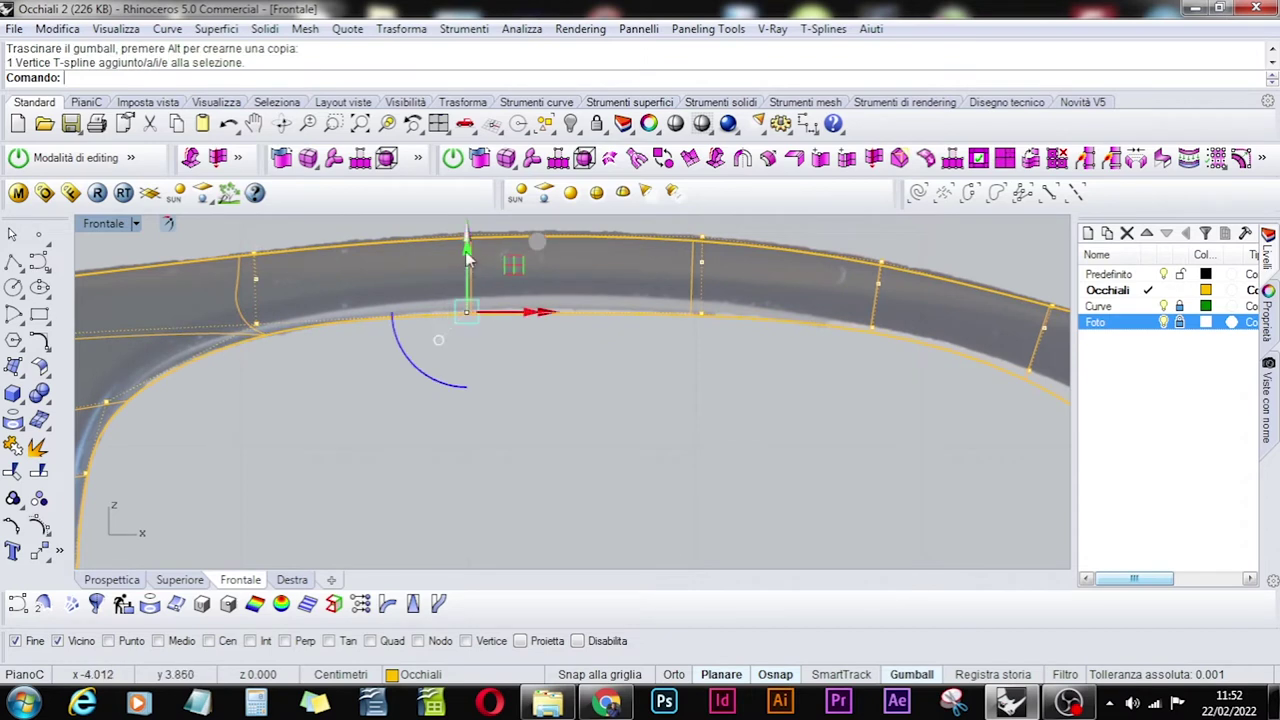
Move the inner vertex at the bridge junction toward the bridge and raise the neighbouring inner vertex of the upper left rim.
{"action": "right_click_drag", "start_coordinate": [929, 384], "coordinate": [469, 291]}
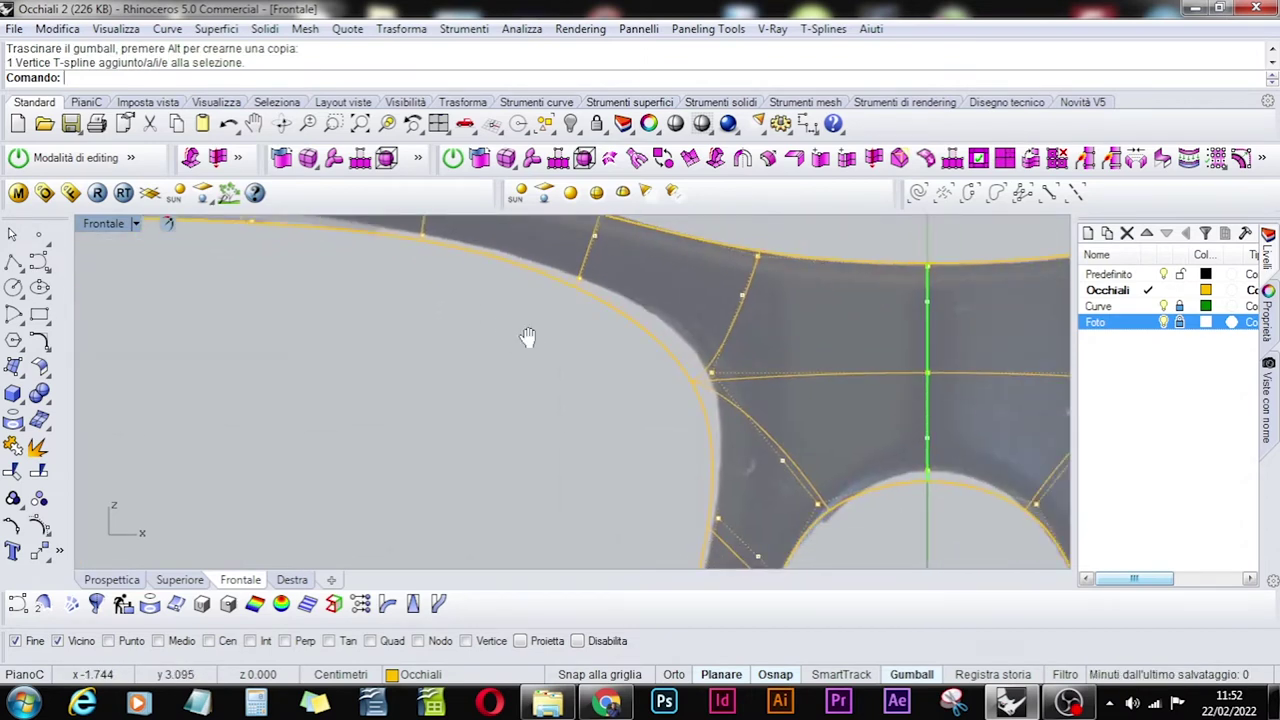
{"action": "right_click_drag", "start_coordinate": [527, 337], "coordinate": [517, 365]}
{"action": "left_click", "coordinate": [697, 398]}
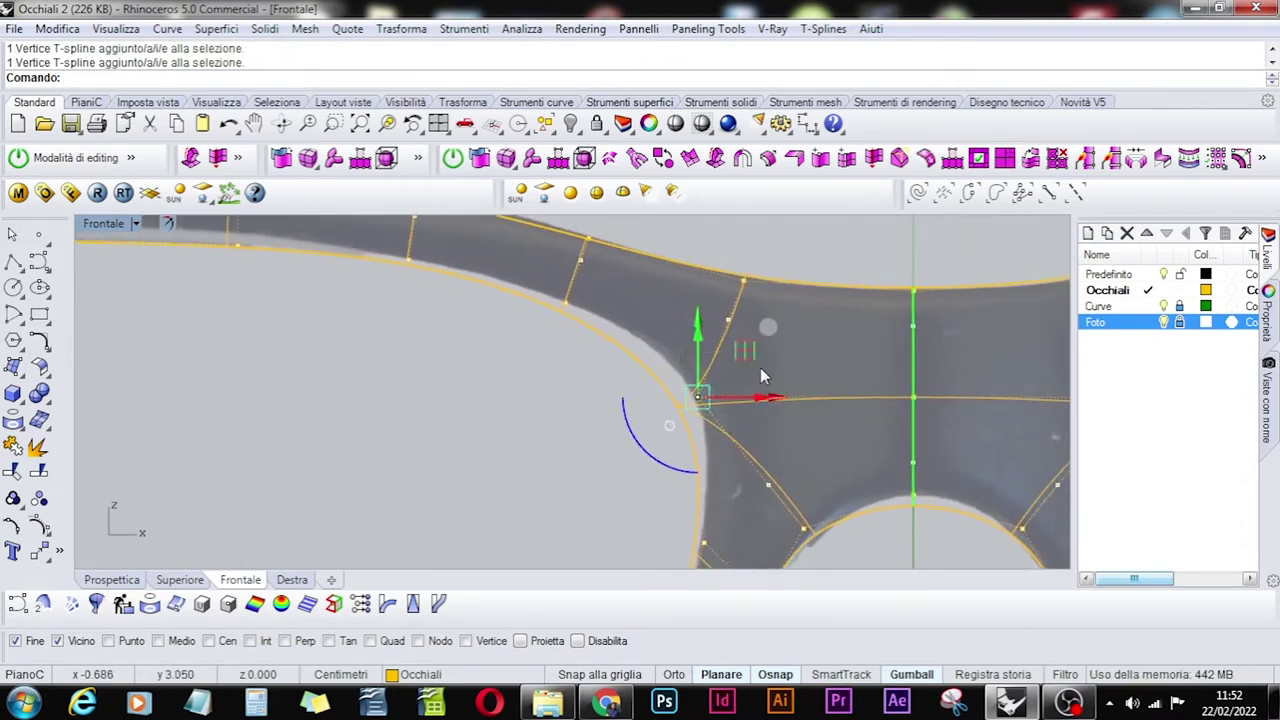
{"action": "left_click_drag", "start_coordinate": [740, 360], "coordinate": [760, 328]}
{"action": "right_click_drag", "start_coordinate": [583, 290], "coordinate": [604, 391]}
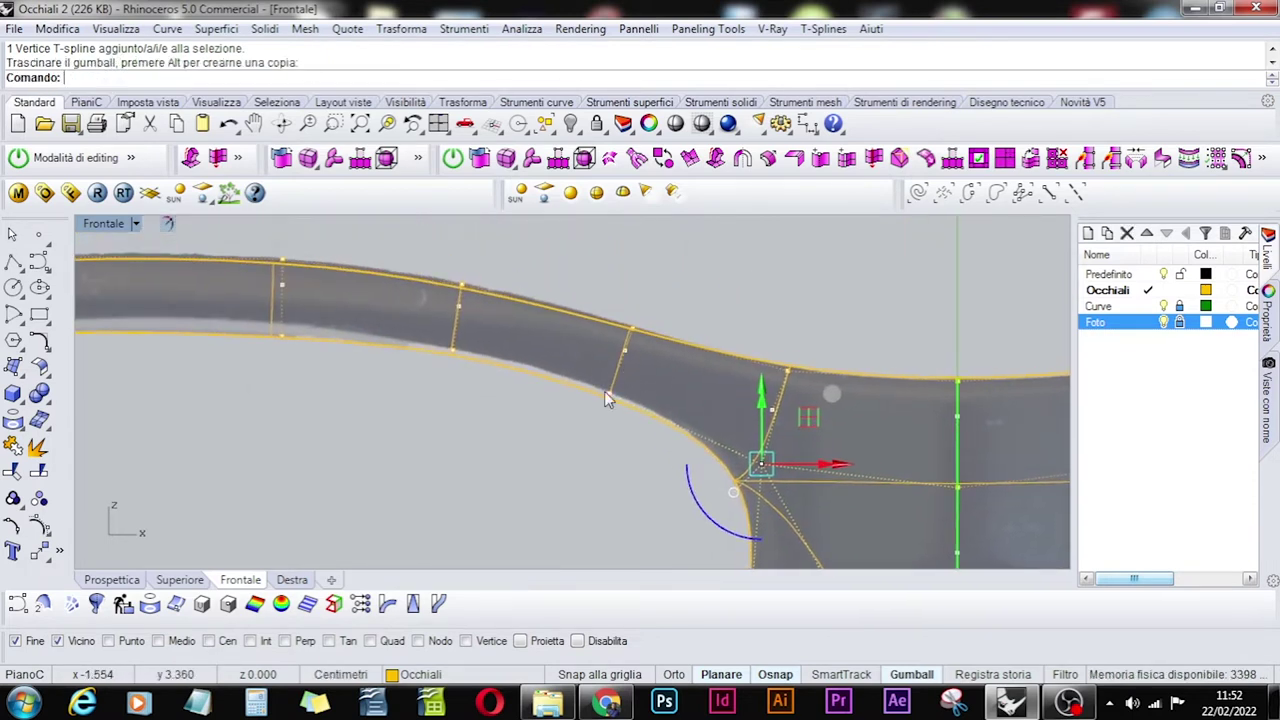
{"action": "left_click_drag", "start_coordinate": [557, 429], "coordinate": [624, 372]}
{"action": "left_click", "coordinate": [649, 339]}
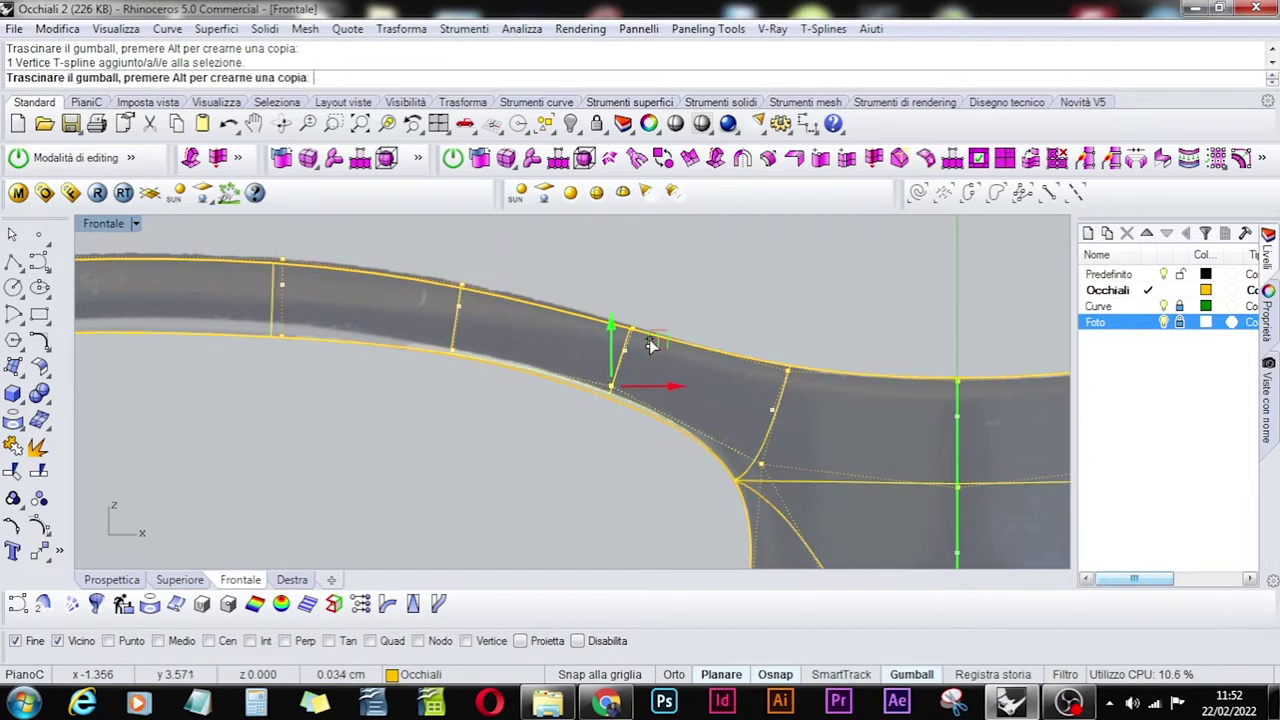
Reposition the vertices down the bridge side and the cross rows around the lower left rim to match the photo.
{"action": "right_click_drag", "start_coordinate": [752, 471], "coordinate": [848, 400]}
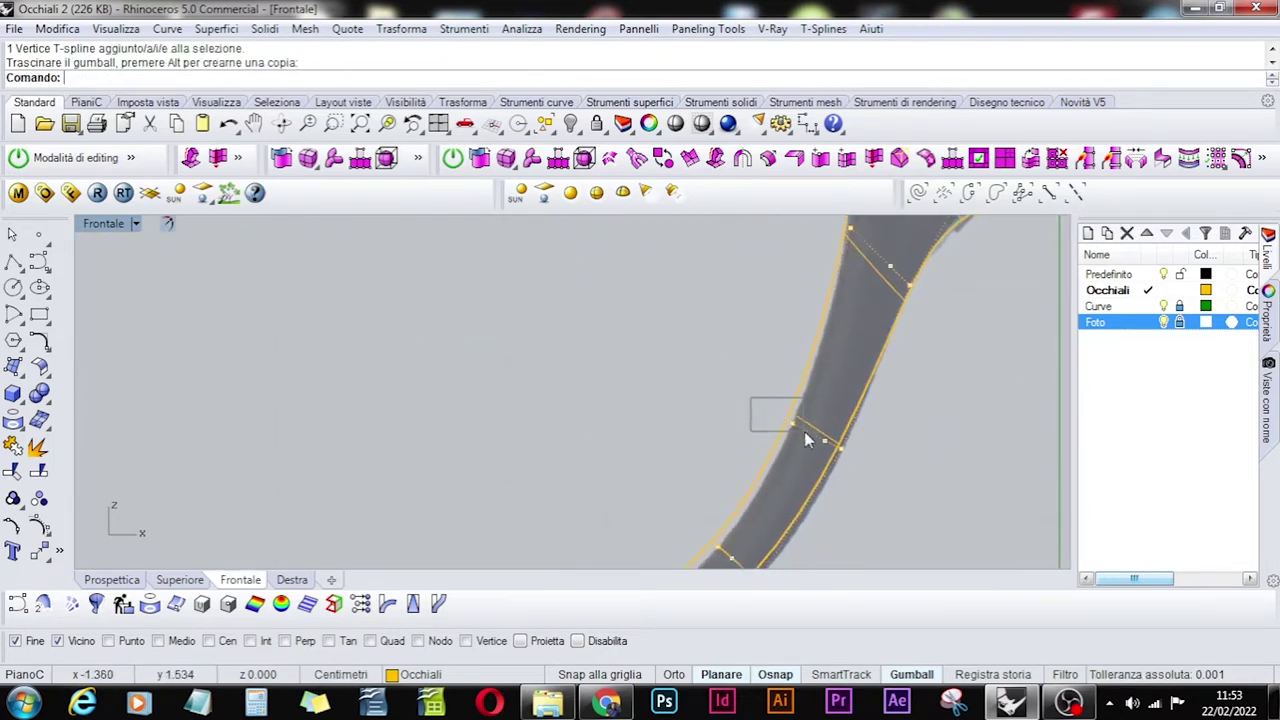
{"action": "left_click_drag", "start_coordinate": [804, 431], "coordinate": [810, 430]}
{"action": "right_click_drag", "start_coordinate": [810, 430], "coordinate": [971, 306]}
{"action": "left_click", "coordinate": [864, 409]}
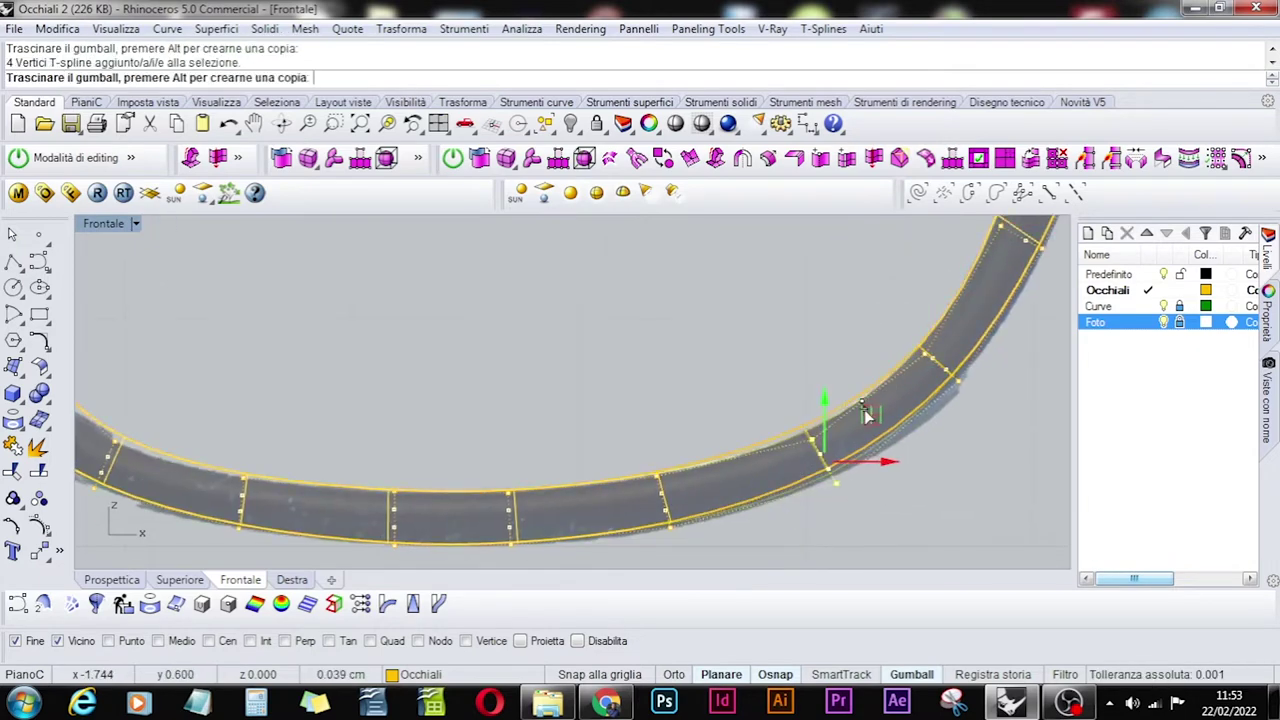
{"action": "left_click_drag", "start_coordinate": [864, 409], "coordinate": [709, 478]}
{"action": "right_click_drag", "start_coordinate": [703, 434], "coordinate": [544, 349]}
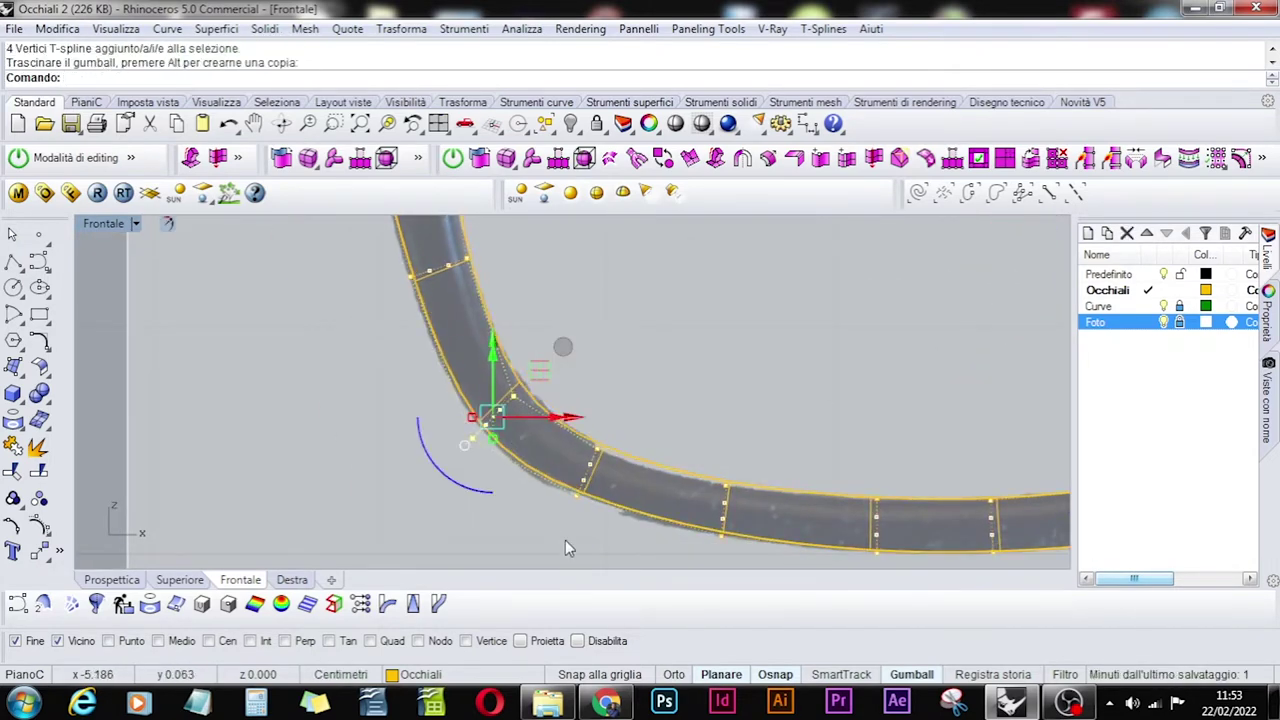
{"action": "left_click", "coordinate": [722, 515]}
Nudge the left rim's outer-side vertex outward, adjust the upper rim's vertices to the photo and clear the selection.
{"action": "scroll", "coordinate": [453, 367], "scroll_direction": "up", "scroll_amount": 3}
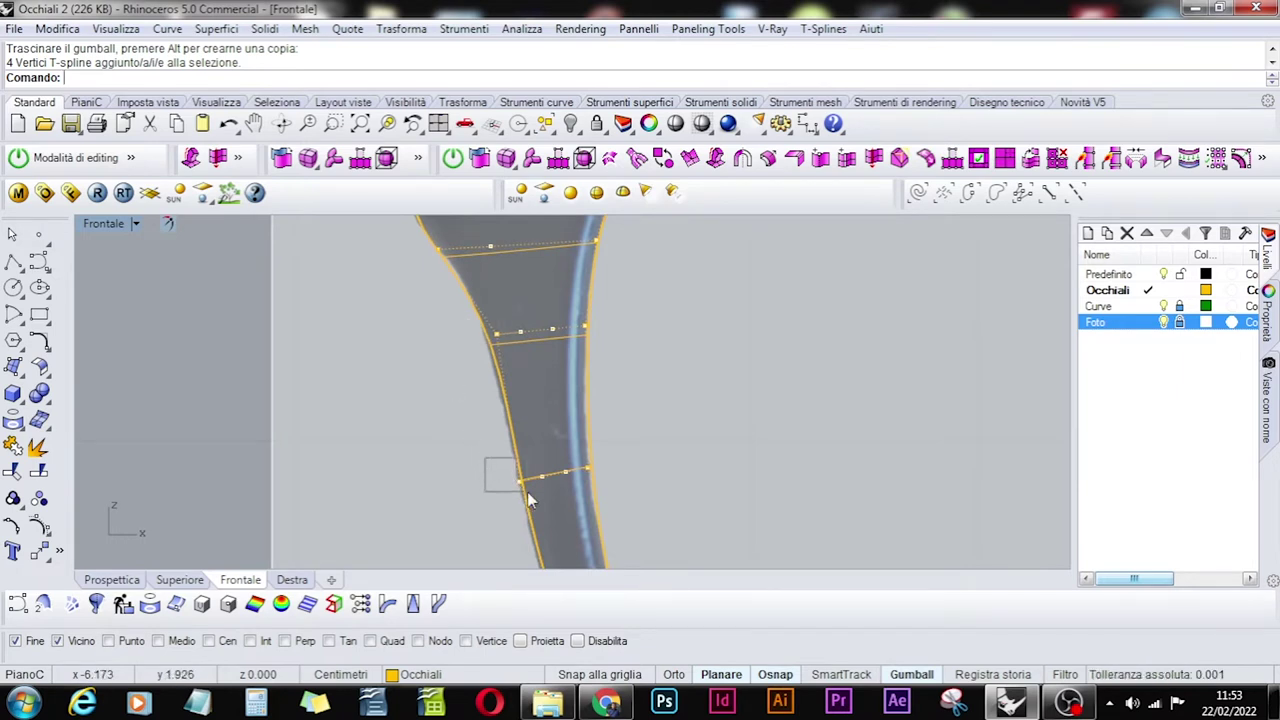
{"action": "left_click_drag", "start_coordinate": [527, 491], "coordinate": [529, 494]}
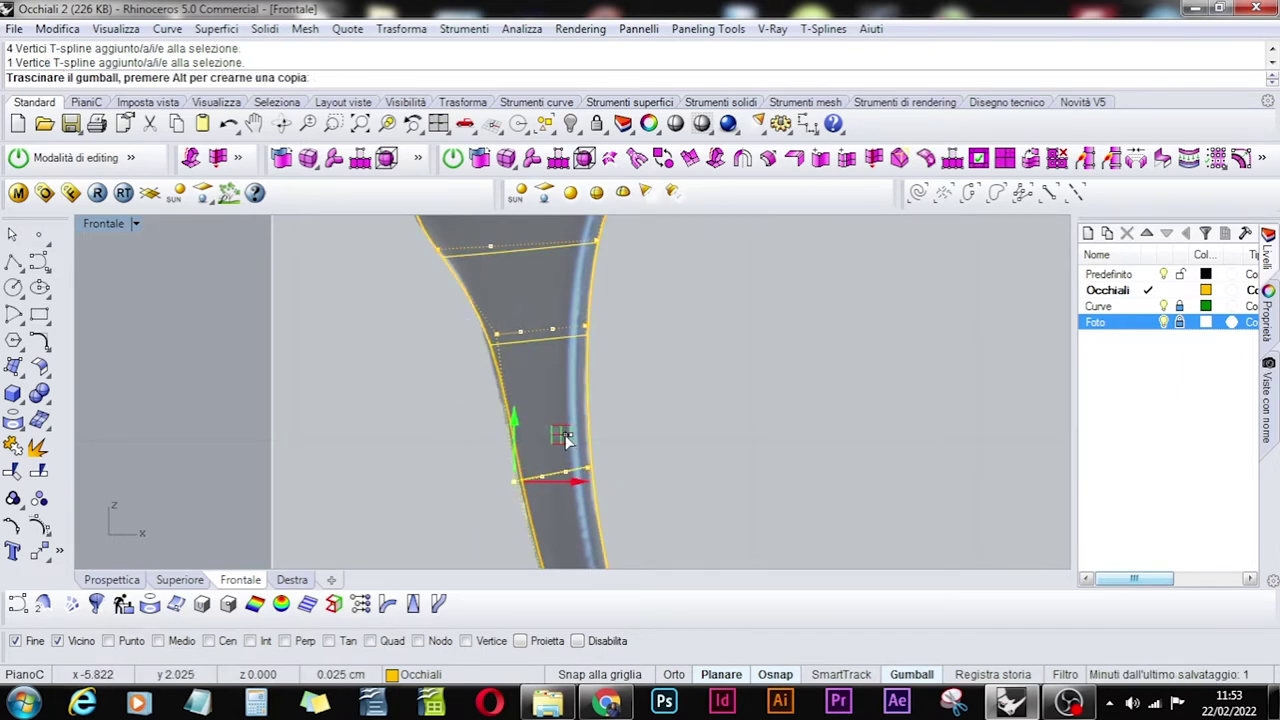
{"action": "scroll", "coordinate": [643, 489], "scroll_direction": "down", "scroll_amount": 5}
{"action": "right_click_drag", "start_coordinate": [958, 477], "coordinate": [633, 374]}
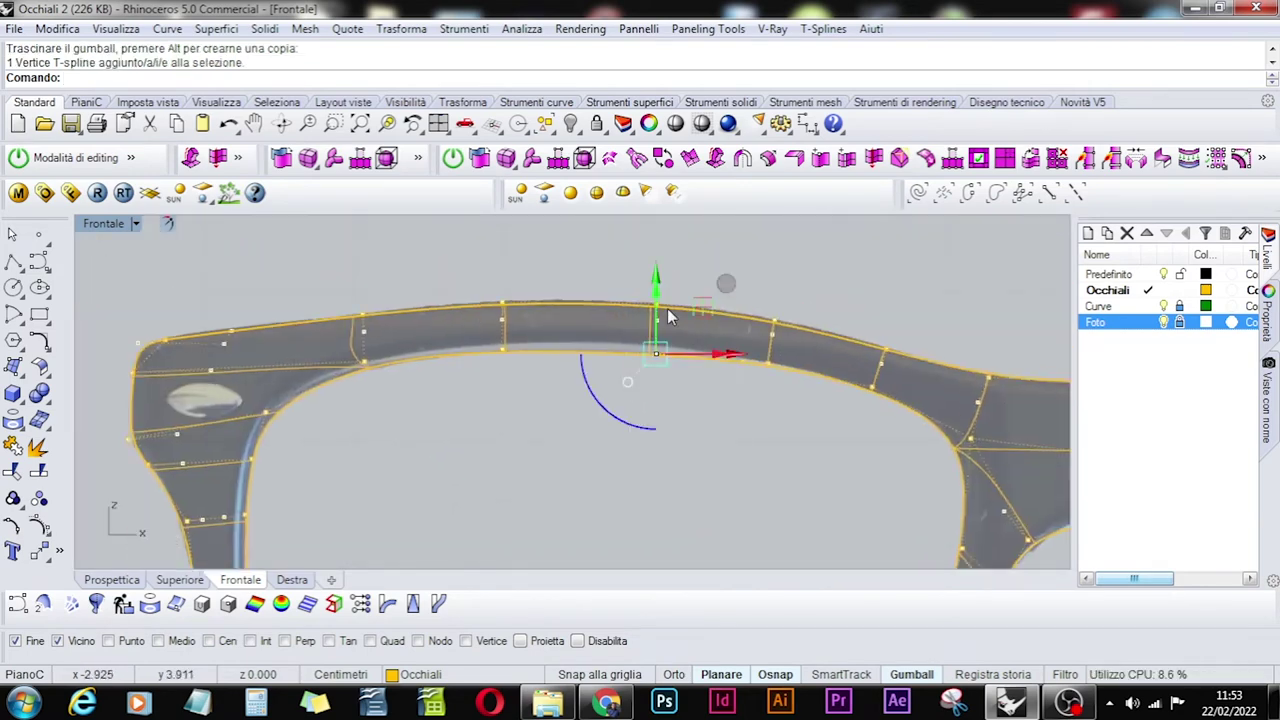
{"action": "left_click", "coordinate": [500, 286]}
{"action": "key", "text": "Escape"}
{"action": "scroll", "coordinate": [616, 462], "scroll_direction": "down", "scroll_amount": 3}
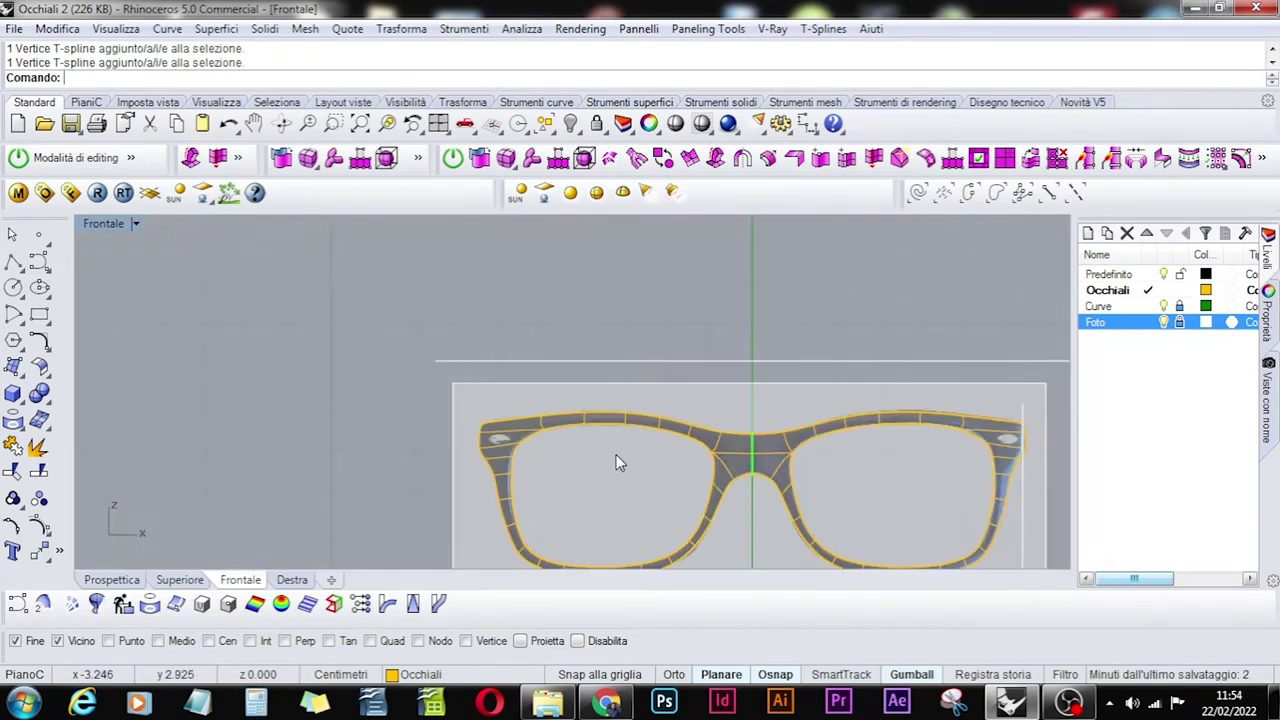
Examine the flat frame front in the perspective view against the reference photos from several angles.
{"action": "scroll", "coordinate": [616, 462], "scroll_direction": "down", "scroll_amount": 3}
{"action": "left_click", "coordinate": [111, 580]}
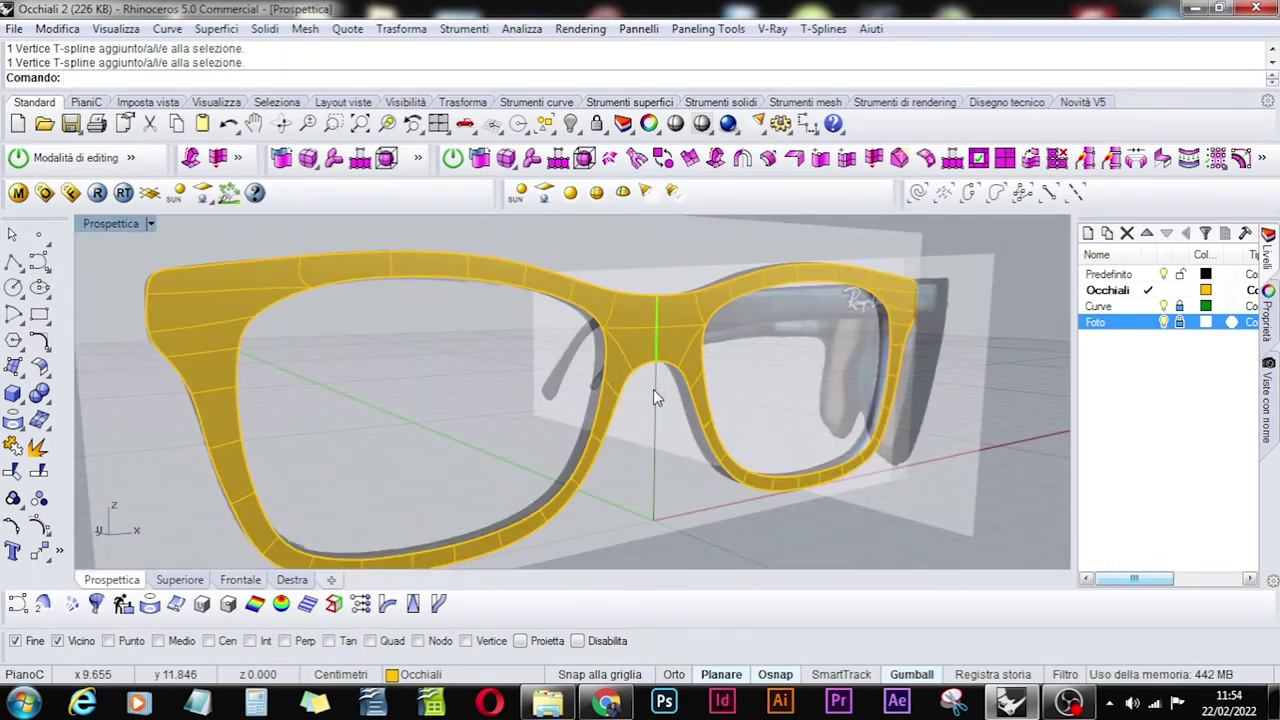
{"action": "scroll", "coordinate": [654, 400], "scroll_direction": "down", "scroll_amount": 3}
{"action": "scroll", "coordinate": [487, 422], "scroll_direction": "up", "scroll_amount": 2}
{"action": "right_click_drag", "start_coordinate": [487, 422], "coordinate": [700, 430]}
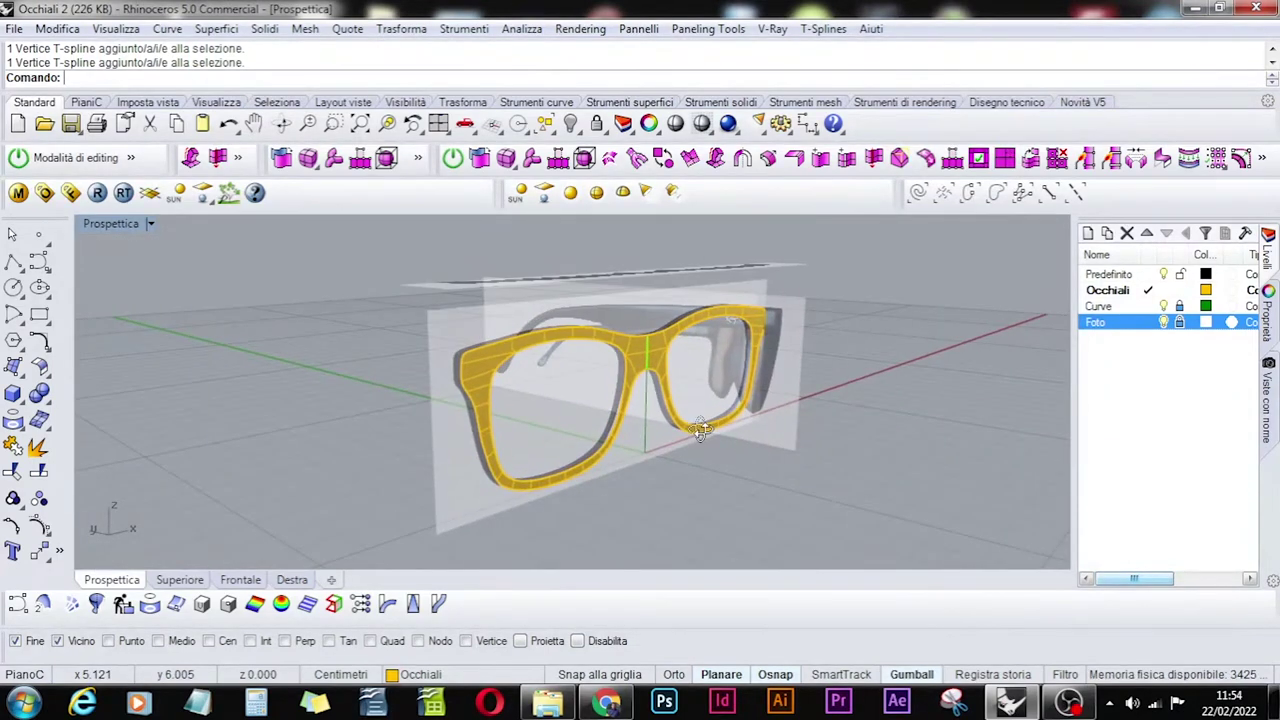
{"action": "left_click", "coordinate": [505, 362]}
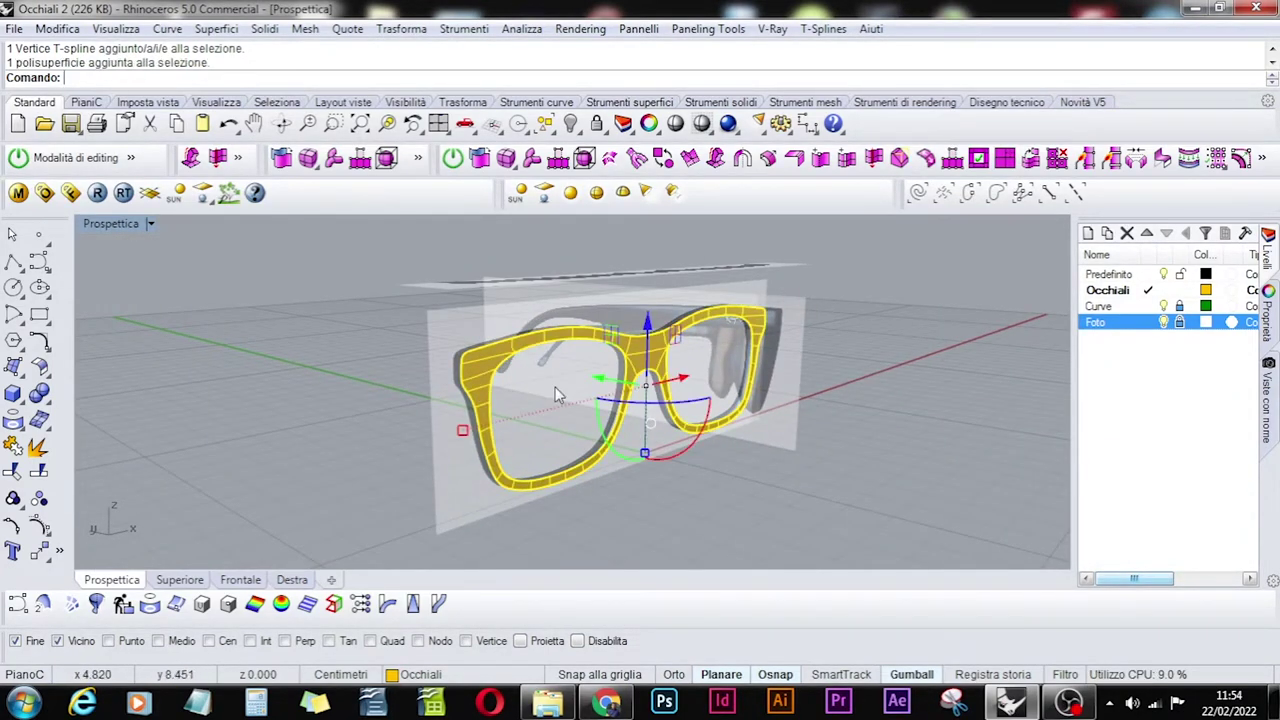
{"action": "left_click", "coordinate": [736, 490]}
{"action": "right_click_drag", "start_coordinate": [736, 490], "coordinate": [823, 315]}
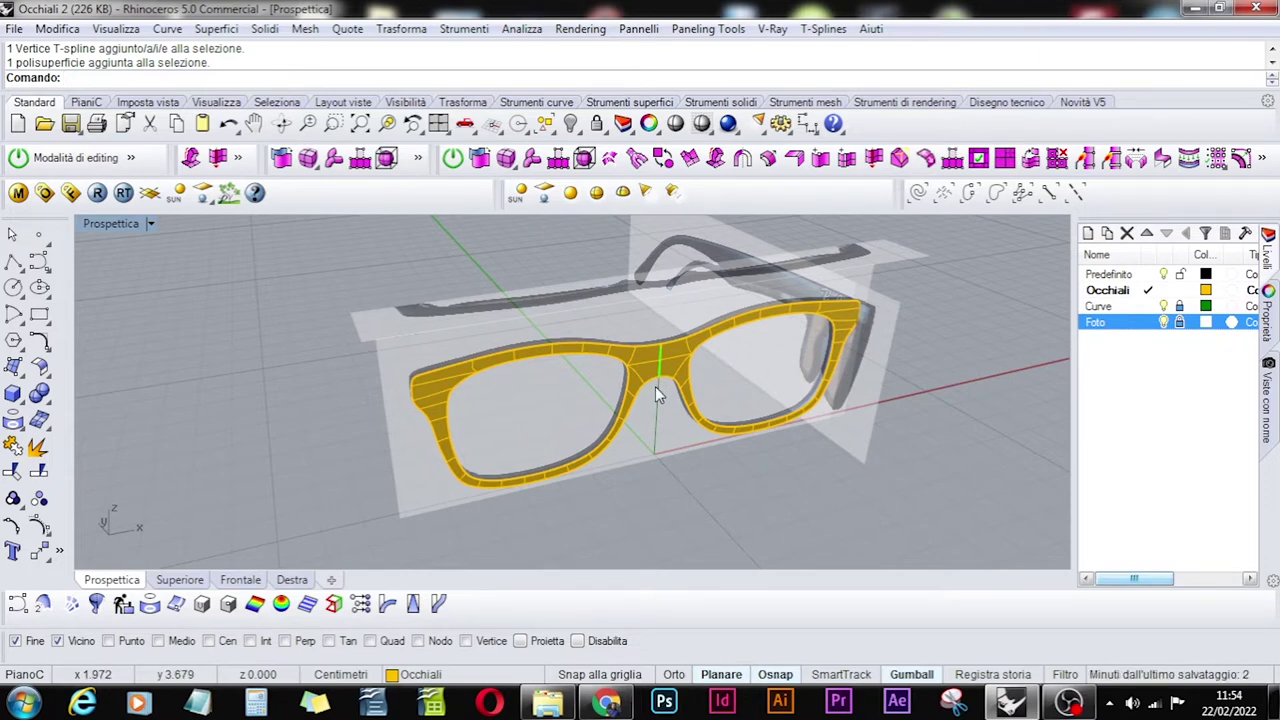
{"action": "right_click_drag", "start_coordinate": [567, 396], "coordinate": [649, 353]}
Set the Occhiali layer's colour to Nero and clear the frame selection.
{"action": "left_click", "coordinate": [649, 353]}
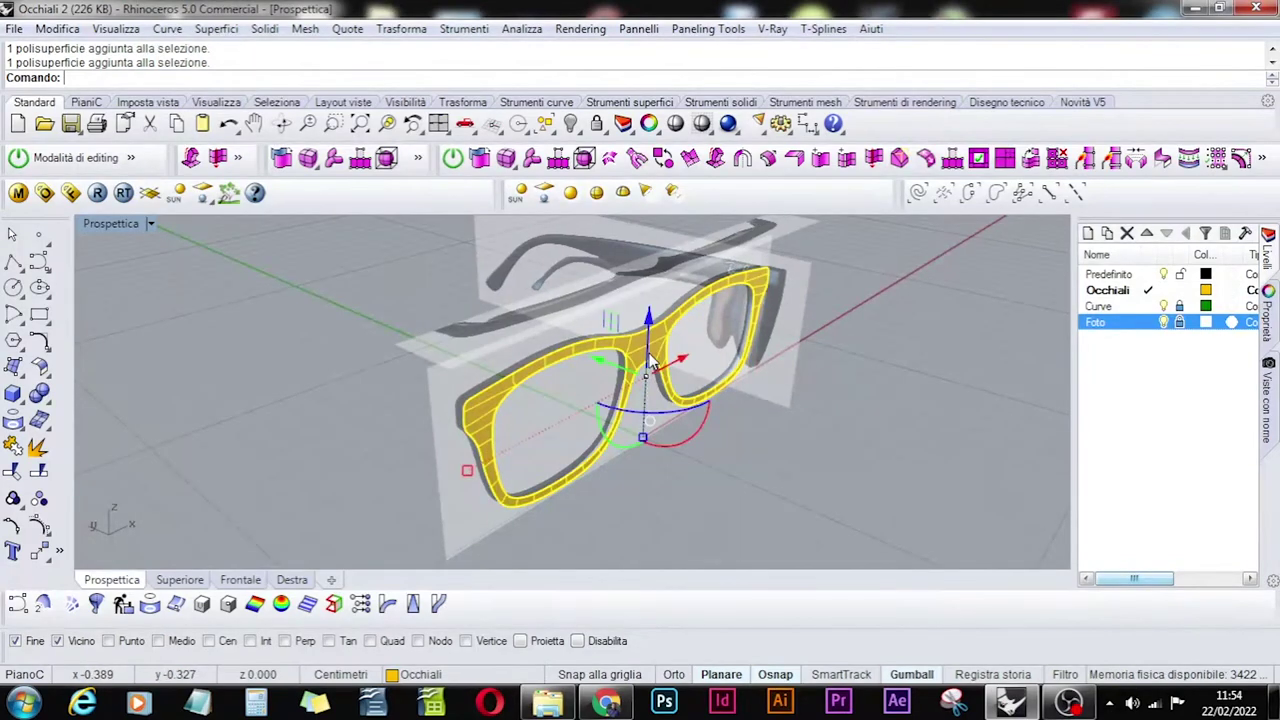
{"action": "left_click", "coordinate": [1205, 290]}
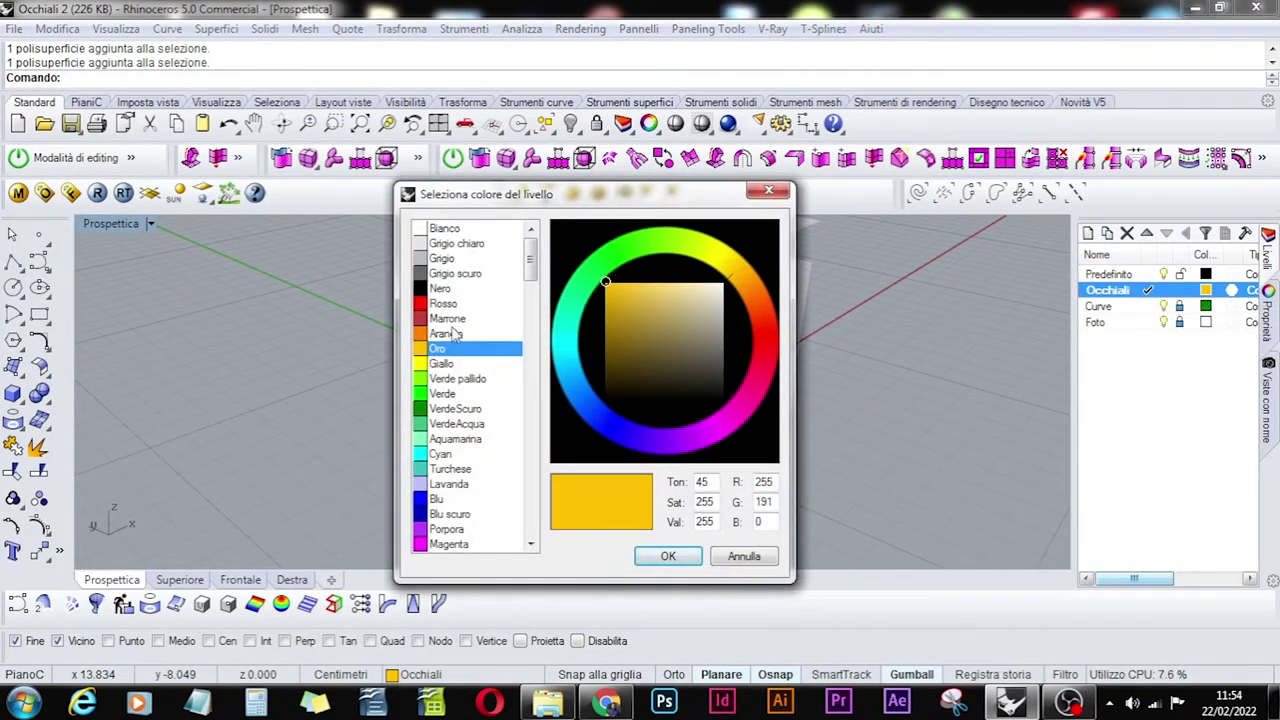
{"action": "left_click", "coordinate": [440, 289]}
{"action": "left_click", "coordinate": [690, 560]}
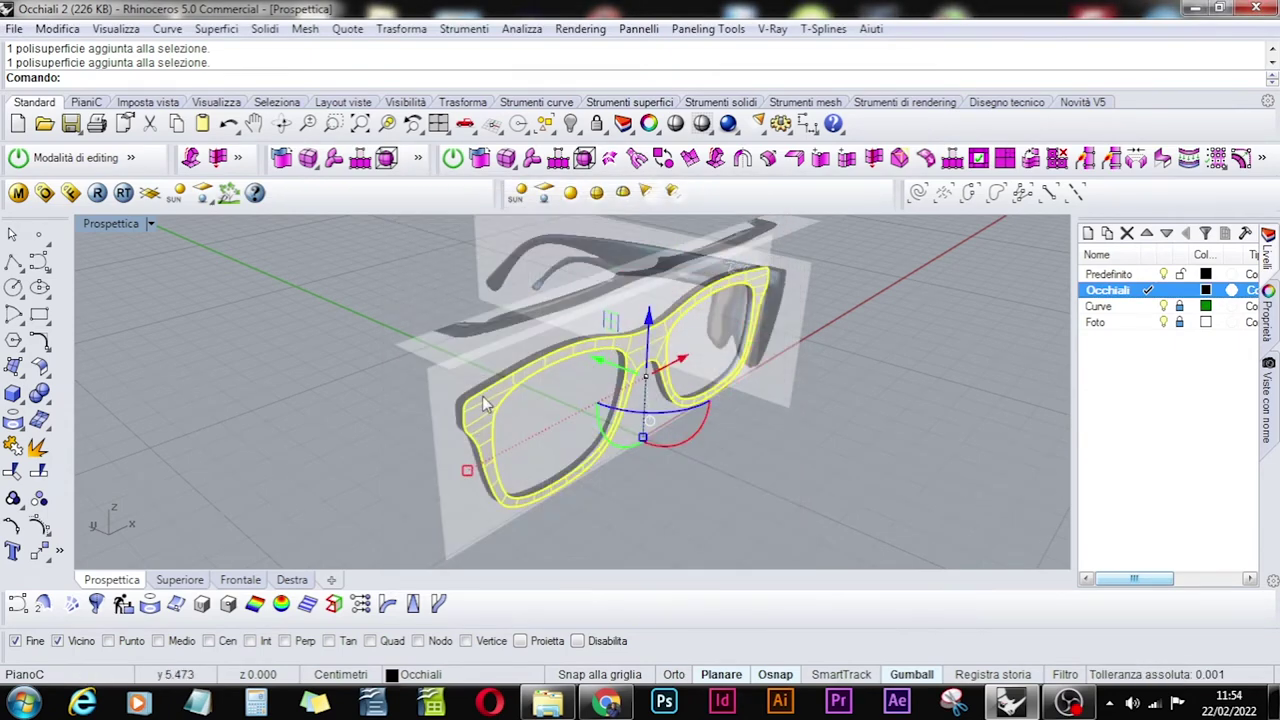
{"action": "left_click", "coordinate": [552, 401]}
Select the frame front, start the T-spline Thicken command on it and disable object snaps.
{"action": "right_click_drag", "start_coordinate": [636, 485], "coordinate": [748, 508]}
{"action": "left_click", "coordinate": [632, 352]}
{"action": "right_click_drag", "start_coordinate": [632, 352], "coordinate": [766, 300]}
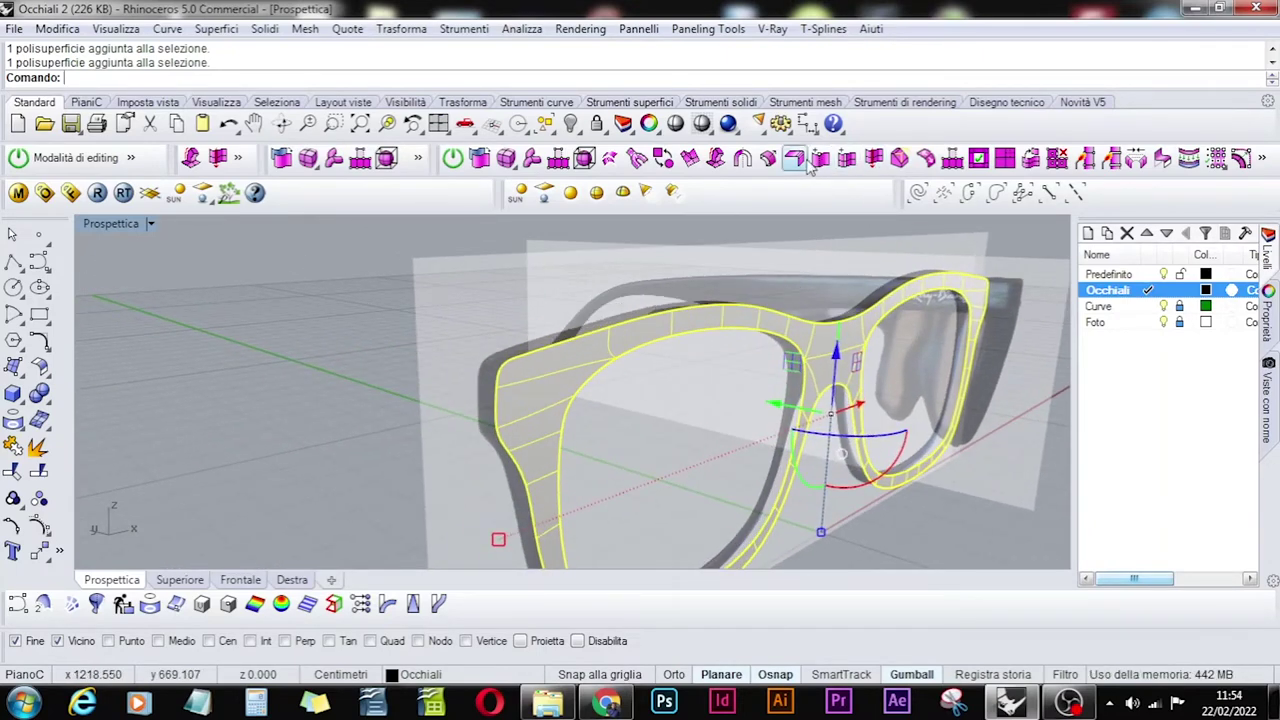
{"action": "left_click", "coordinate": [768, 159]}
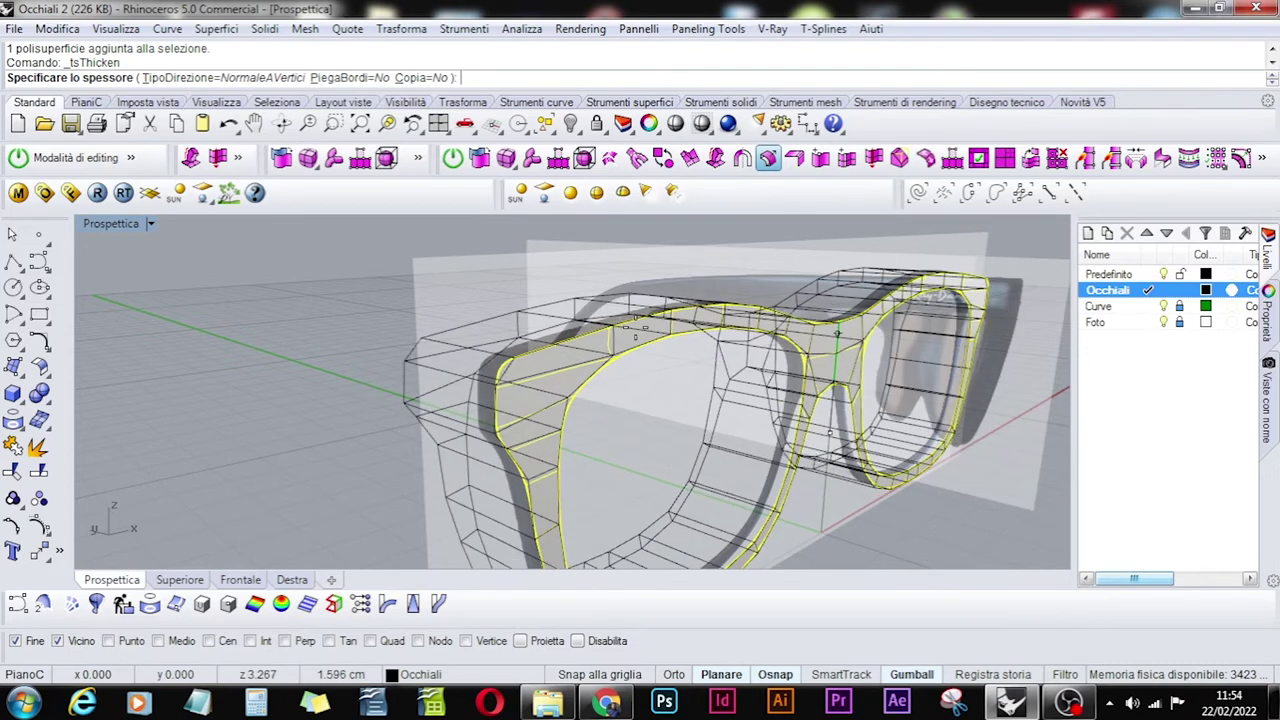
{"action": "left_click", "coordinate": [603, 641]}
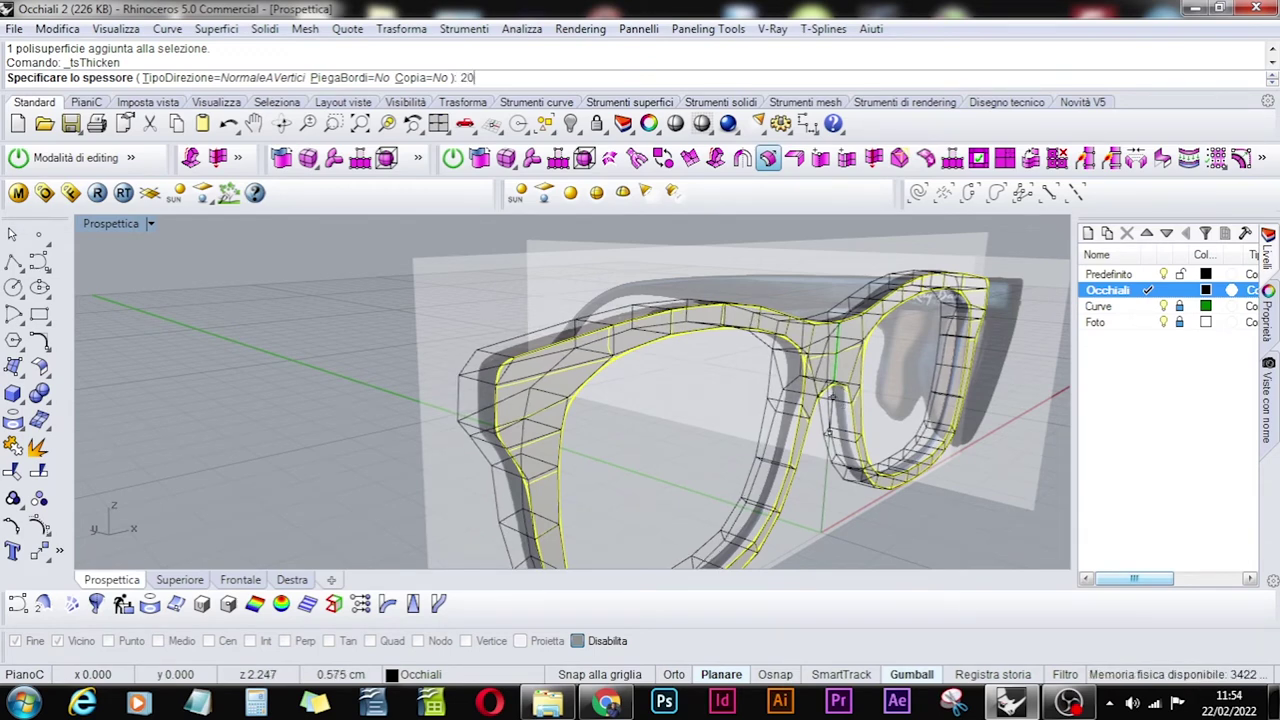
Try thickening the frame front by 20, check the result and undo it.
{"action": "key", "text": "Return"}
{"action": "type", "text": "20"}
{"action": "key", "text": "Return"}
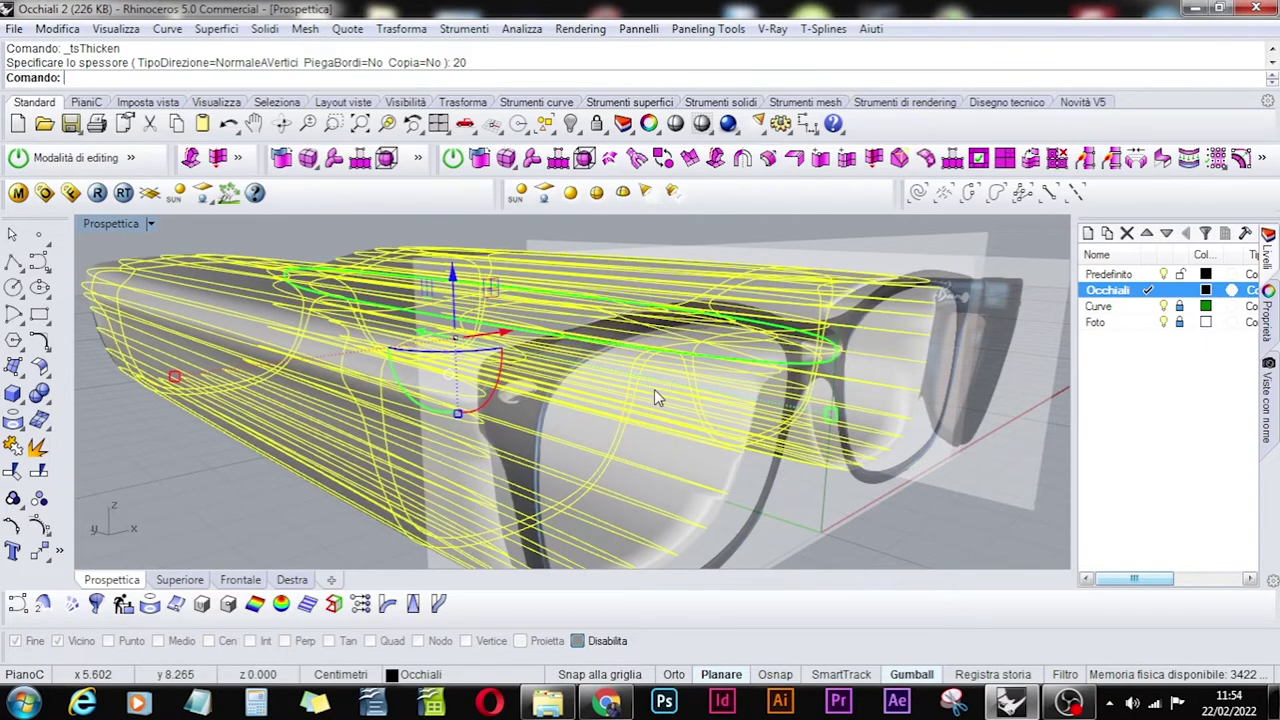
{"action": "key", "text": "Escape"}
{"action": "mouse_move", "coordinate": [508, 487]}
{"action": "right_mouse_down"}
{"action": "mouse_move", "coordinate": [640, 492]}
{"action": "mouse_move", "coordinate": [522, 476]}
{"action": "right_mouse_up"}
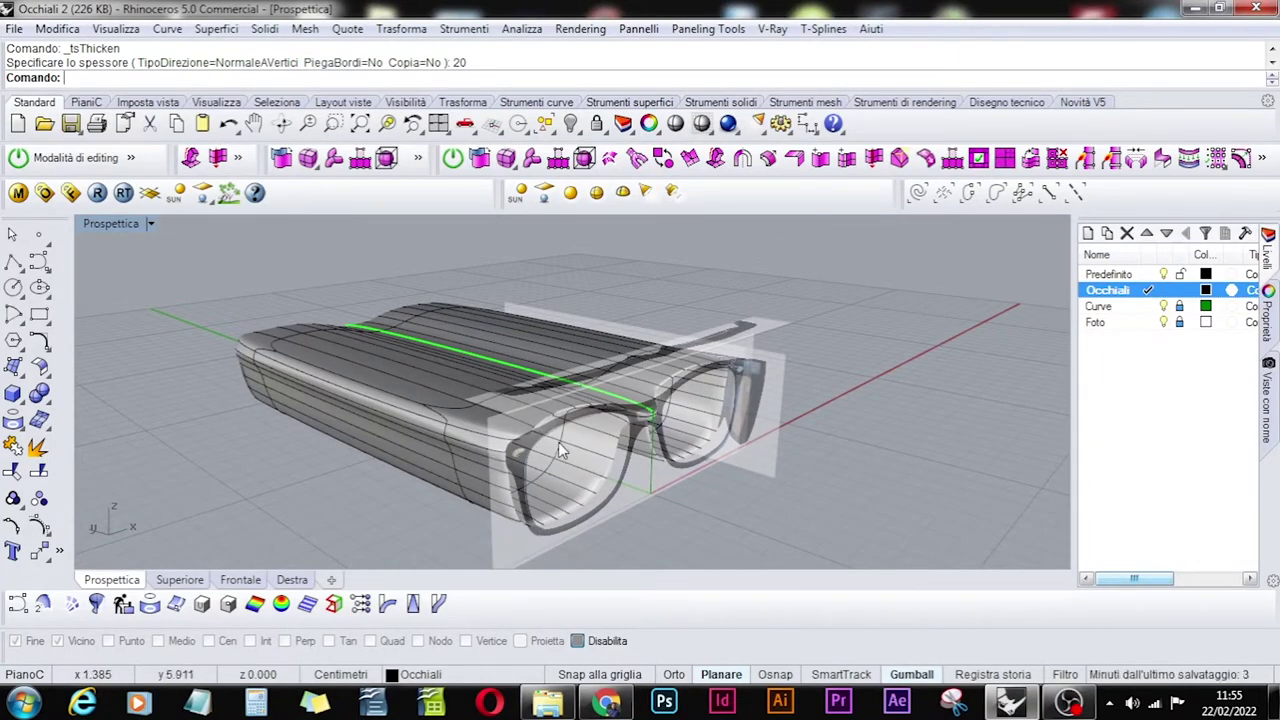
{"action": "key", "text": "ctrl+z"}
Try a Thicken value of 2 on the frame front, check it up close and undo it.
{"action": "key", "text": "Return"}
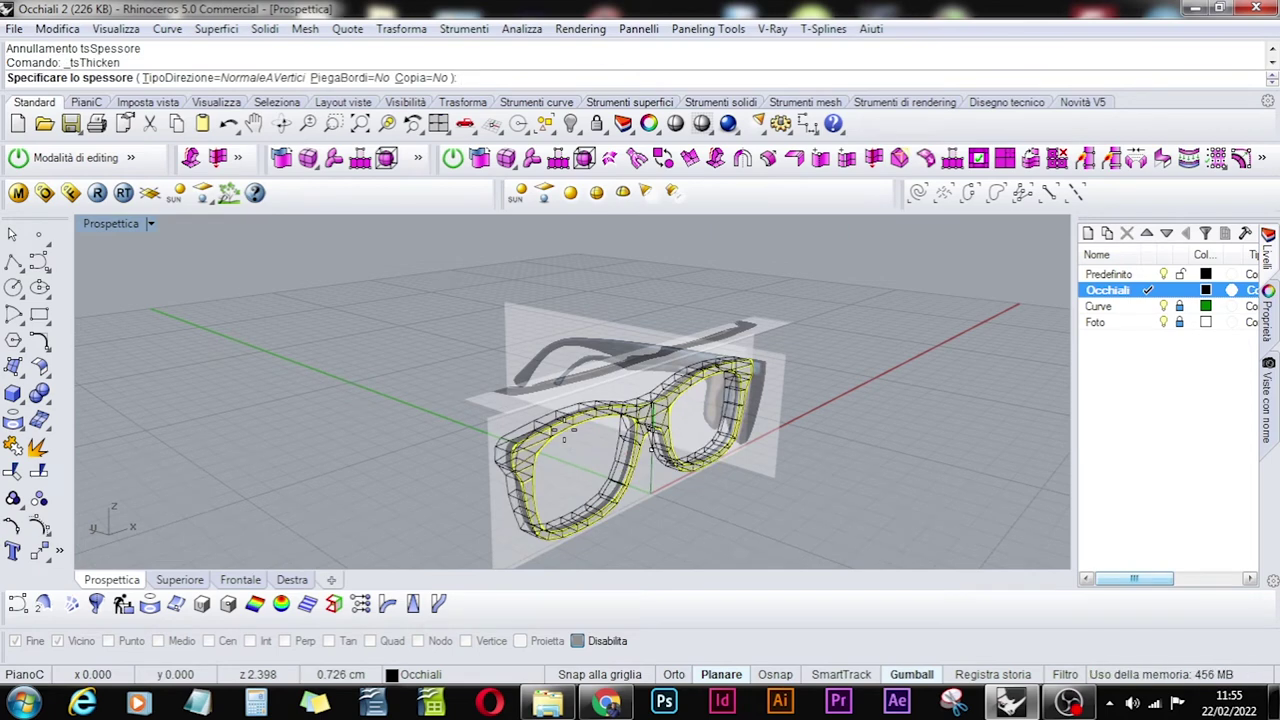
{"action": "type", "text": "2"}
{"action": "key", "text": "Return"}
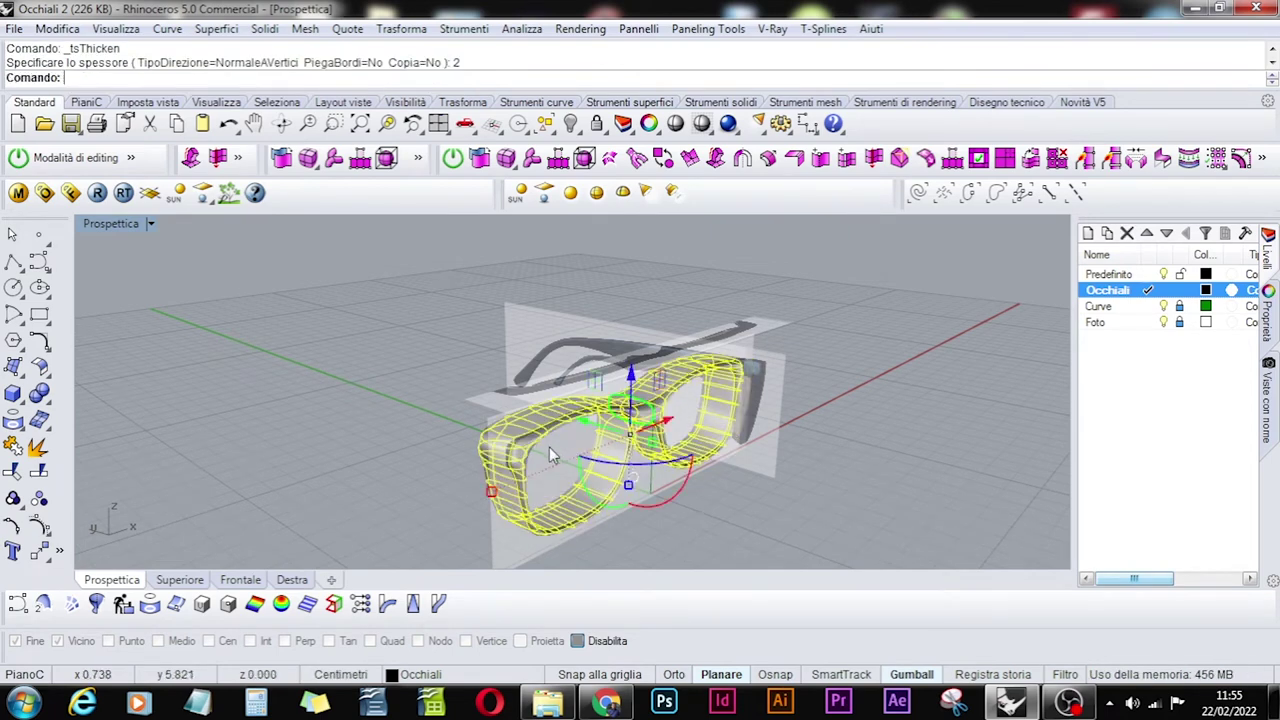
{"action": "scroll", "coordinate": [549, 449], "scroll_direction": "up", "scroll_amount": 5}
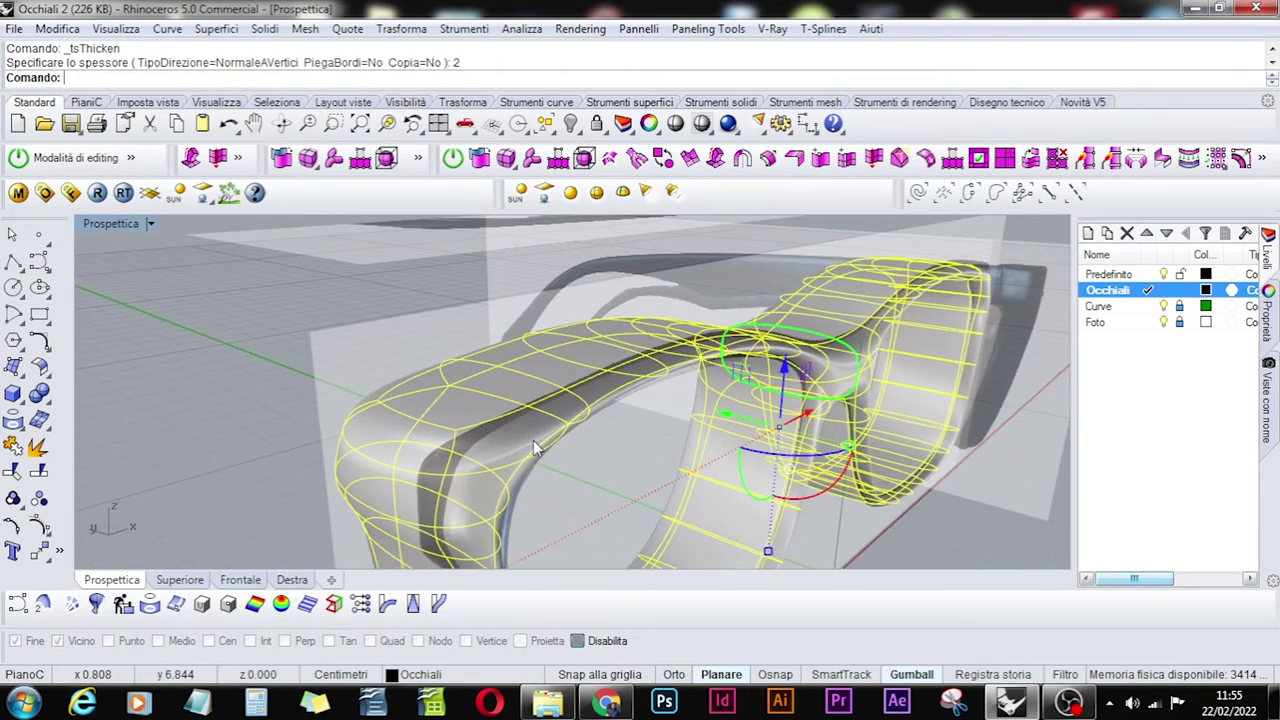
{"action": "scroll", "coordinate": [533, 440], "scroll_direction": "down", "scroll_amount": 5}
{"action": "mouse_move", "coordinate": [533, 440]}
{"action": "right_mouse_down"}
{"action": "mouse_move", "coordinate": [737, 400]}
{"action": "mouse_move", "coordinate": [790, 403]}
{"action": "mouse_move", "coordinate": [532, 445]}
{"action": "right_mouse_up"}
{"action": "key", "text": "ctrl+z"}
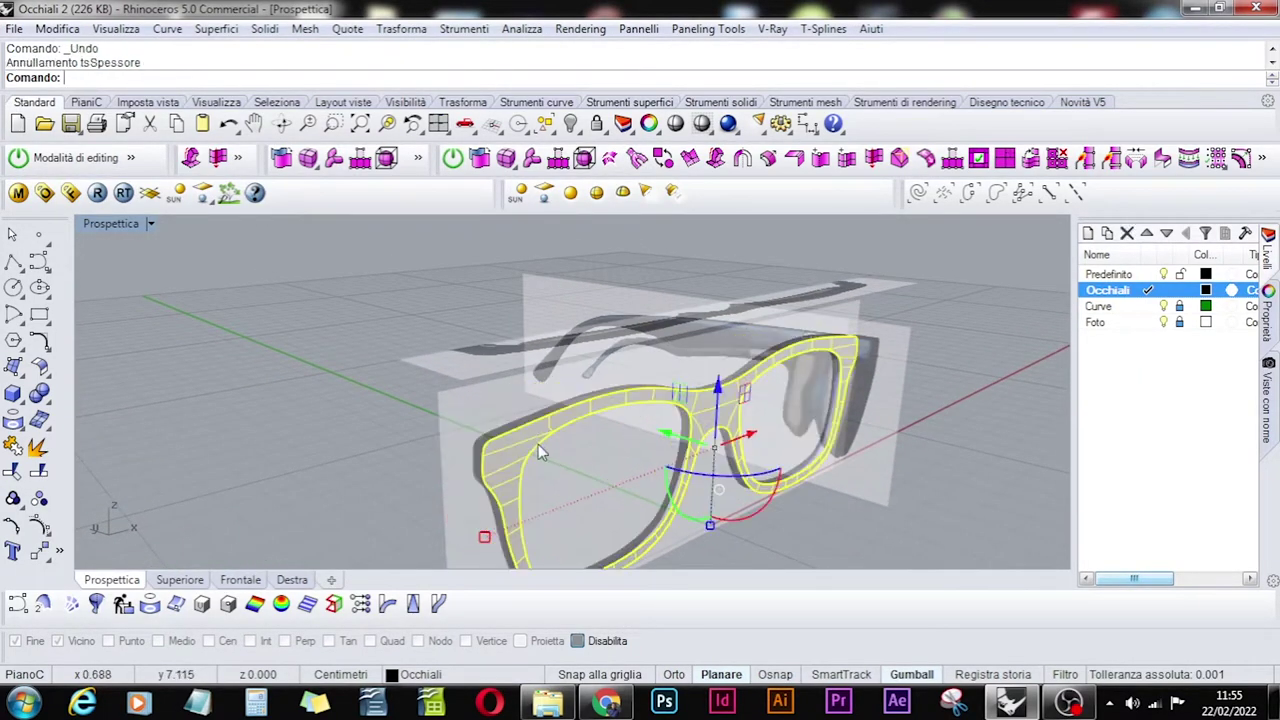
Thicken the frame front by 0.5 and check the solid frame from behind.
{"action": "key", "text": "Return"}
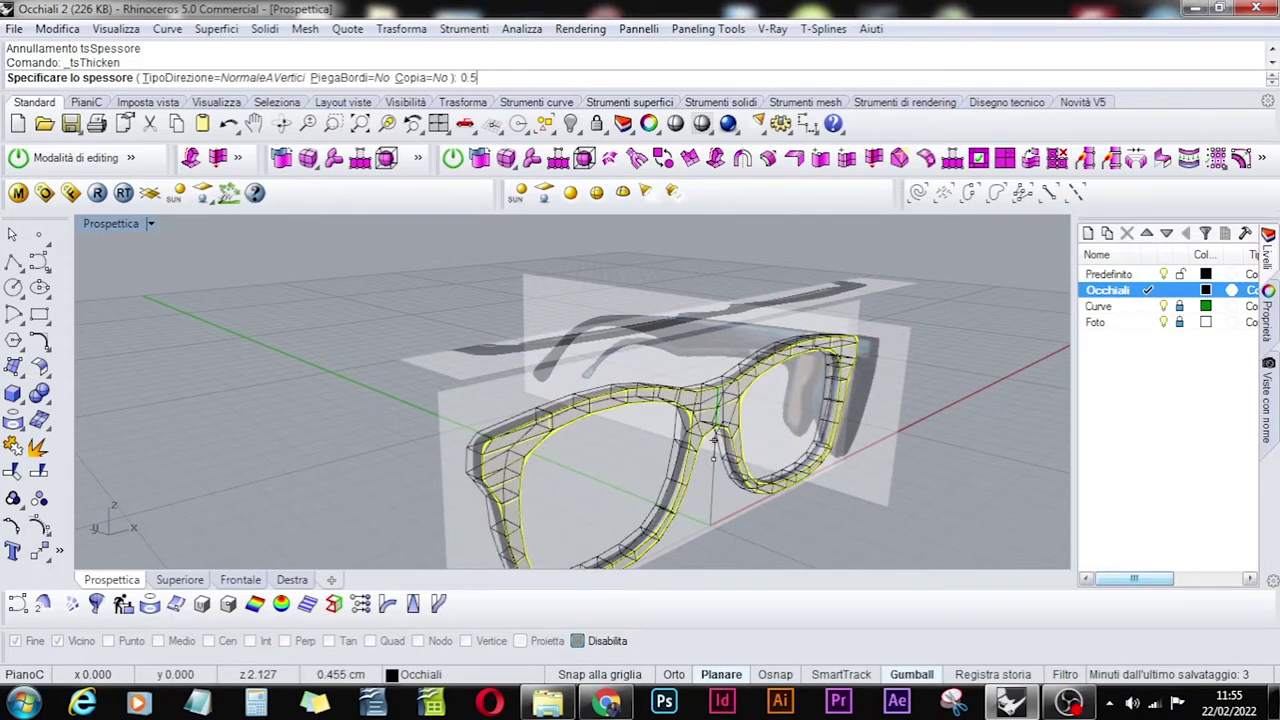
{"action": "type", "text": "0.5"}
{"action": "key", "text": "Return"}
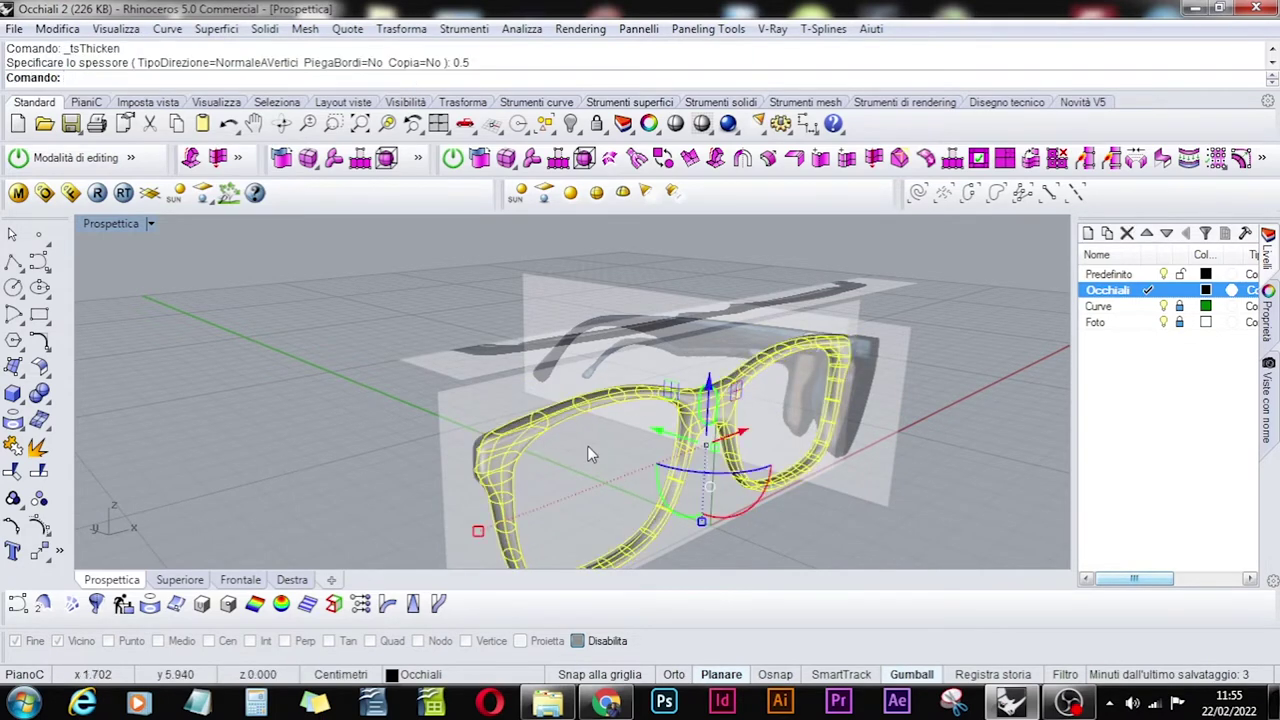
{"action": "key", "text": "Escape"}
{"action": "right_click_drag", "start_coordinate": [587, 453], "coordinate": [572, 428]}
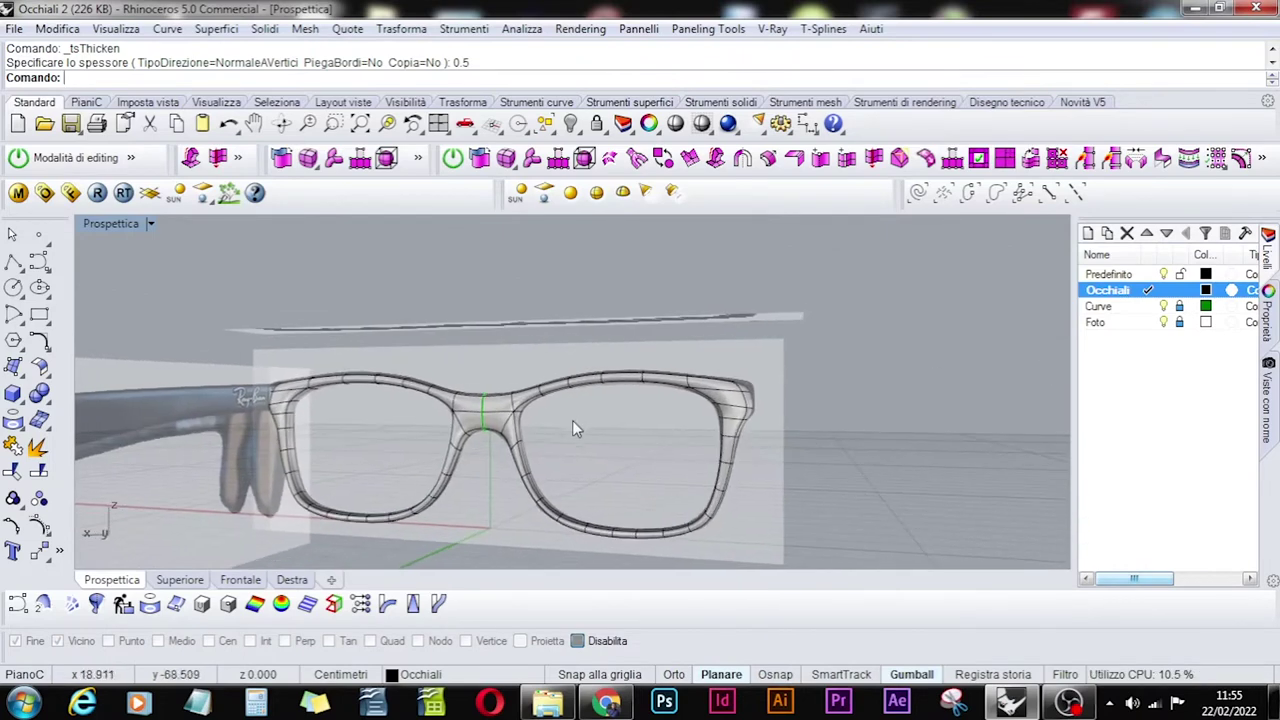
{"action": "scroll", "coordinate": [757, 412], "scroll_direction": "up", "scroll_amount": 3}
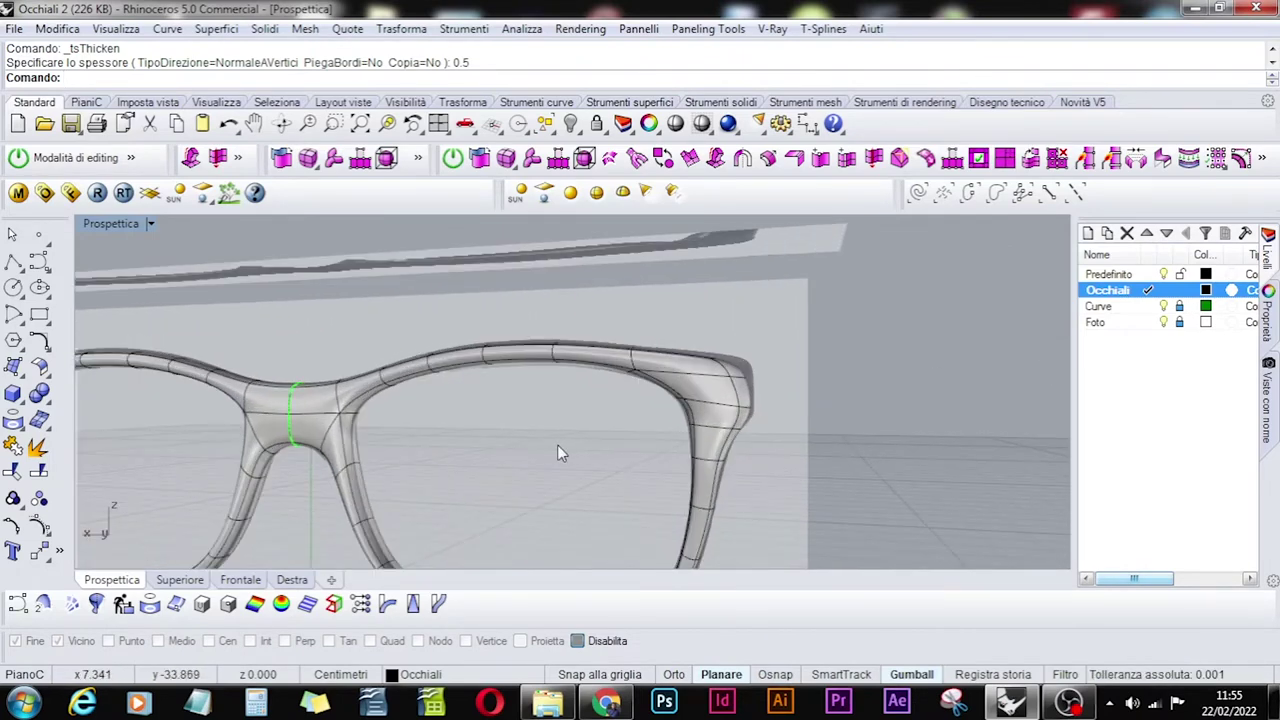
{"action": "scroll", "coordinate": [479, 474], "scroll_direction": "down", "scroll_amount": 3}
{"action": "right_click_drag", "start_coordinate": [734, 363], "coordinate": [710, 377]}
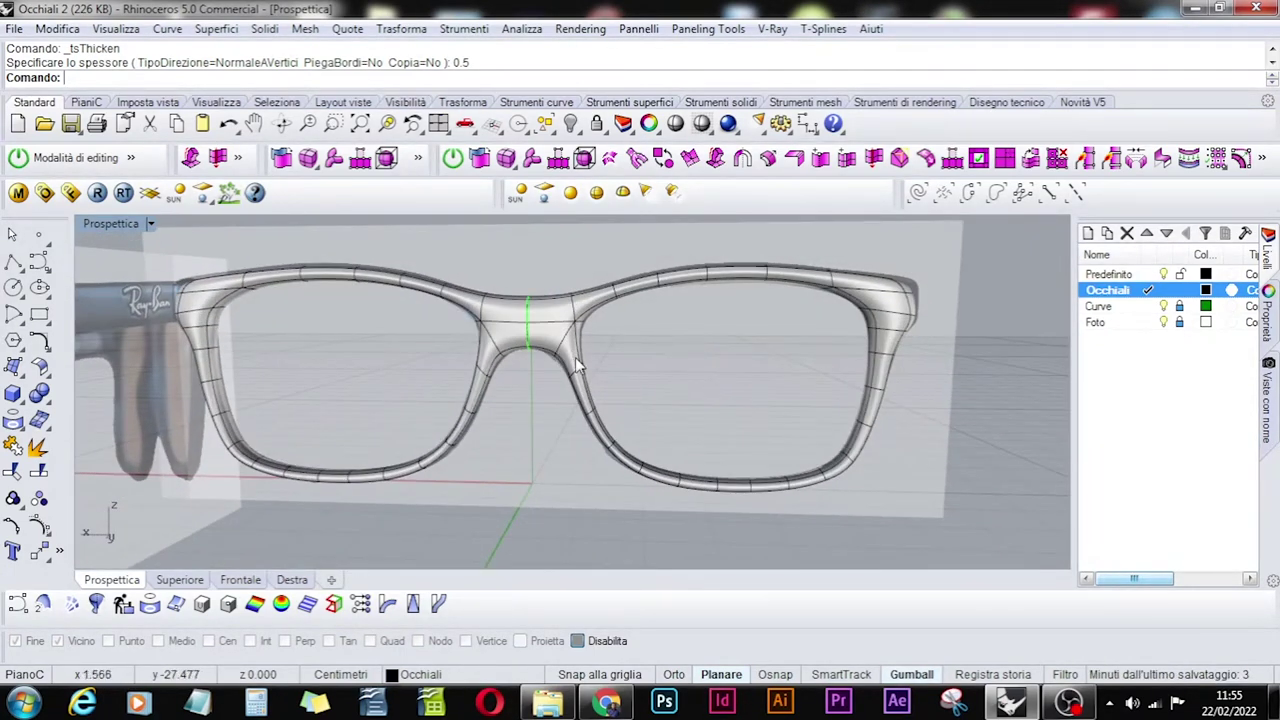
Switch the frame to T-spline face selection and select two adjacent faces on the nose side of one rim, below the bridge.
{"action": "right_click_drag", "start_coordinate": [704, 389], "coordinate": [611, 336]}
{"action": "scroll", "coordinate": [667, 366], "scroll_direction": "up", "scroll_amount": 3}
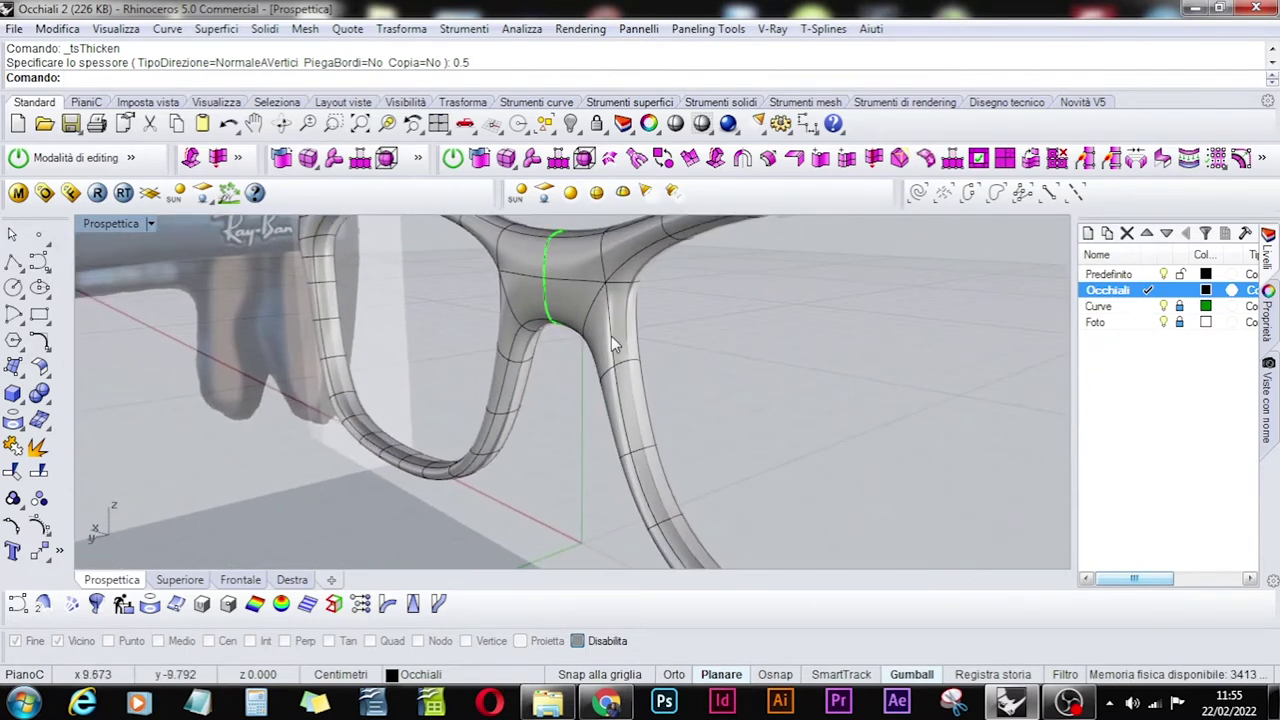
{"action": "left_click", "coordinate": [615, 334]}
{"action": "left_click", "coordinate": [818, 30]}
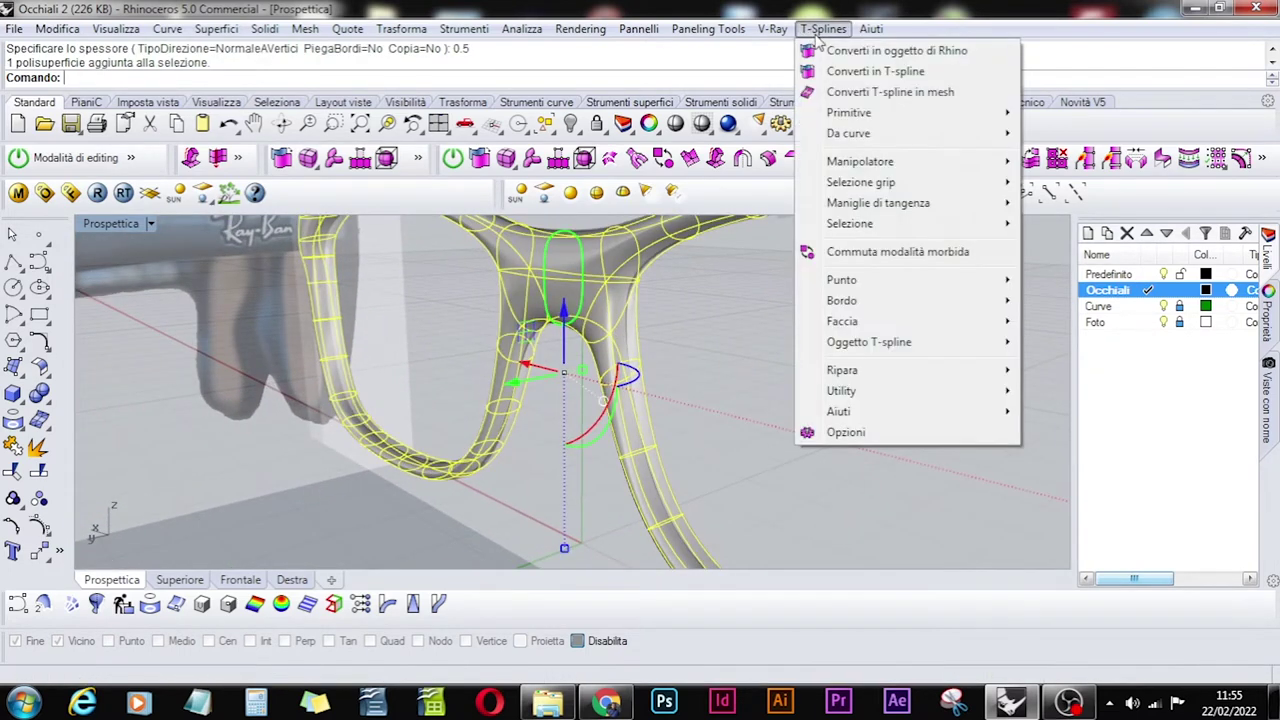
{"action": "mouse_move", "coordinate": [845, 182]}
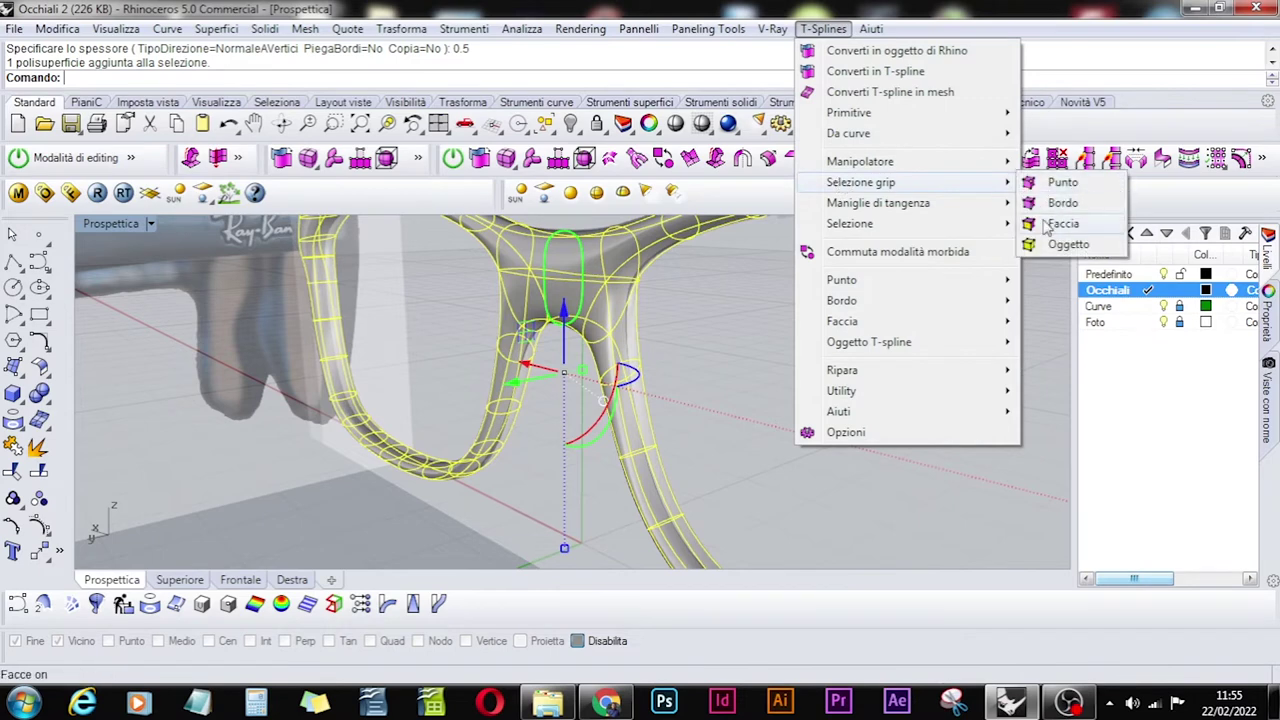
{"action": "left_click", "coordinate": [1058, 224]}
{"action": "right_click_drag", "start_coordinate": [640, 420], "coordinate": [645, 453]}
{"action": "left_click", "coordinate": [583, 420]}
{"action": "left_click", "coordinate": [605, 484]}
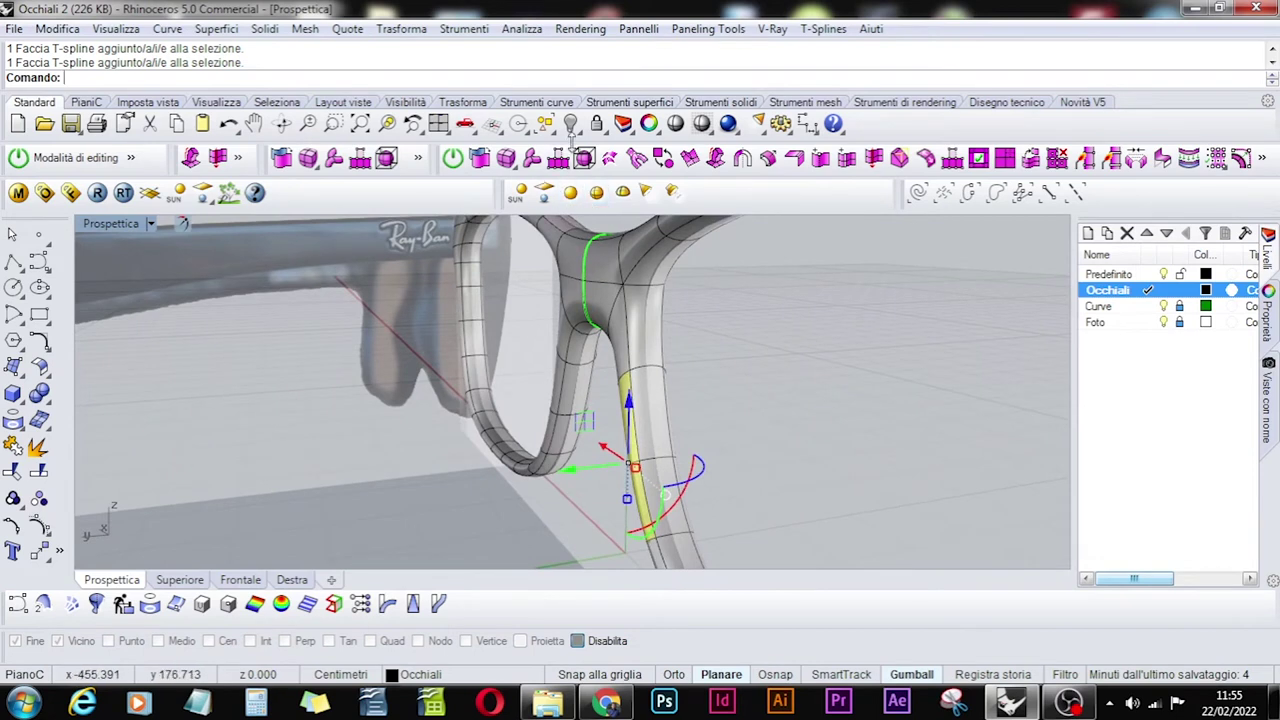
Extrude the two selected faces and pull them backward to form the nose pads.
{"action": "left_click", "coordinate": [691, 160]}
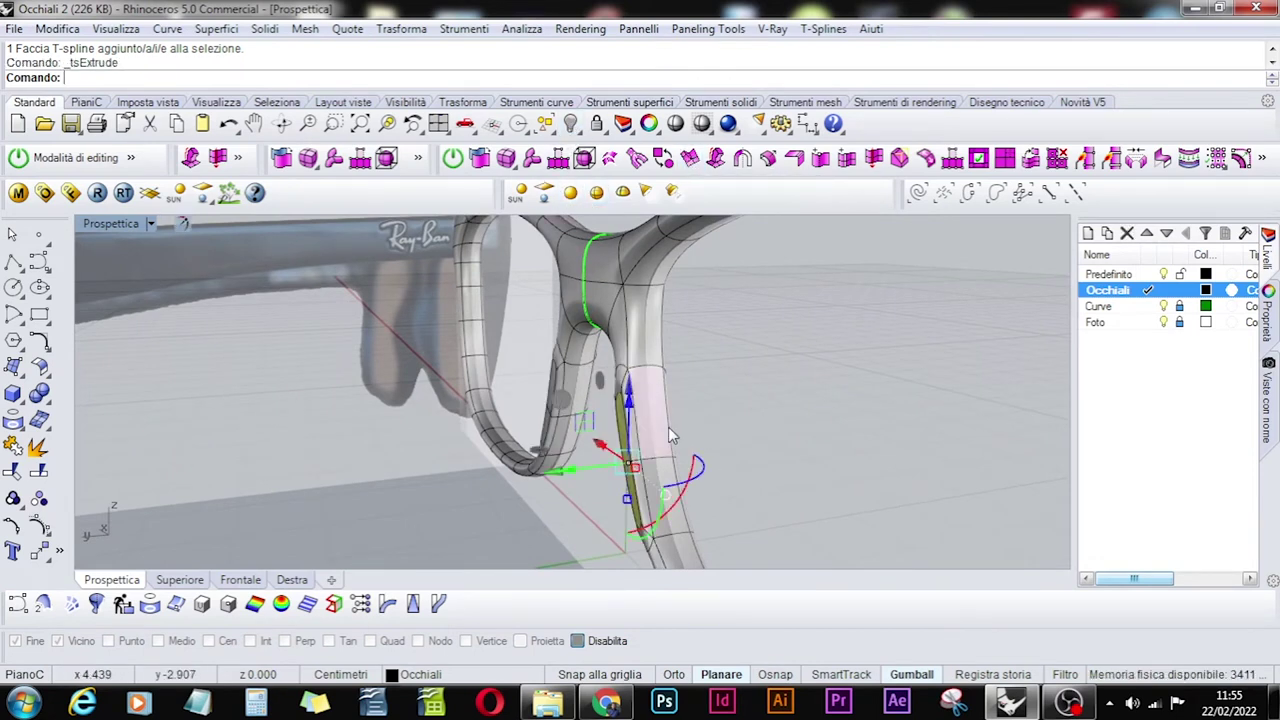
{"action": "left_click", "coordinate": [534, 475]}
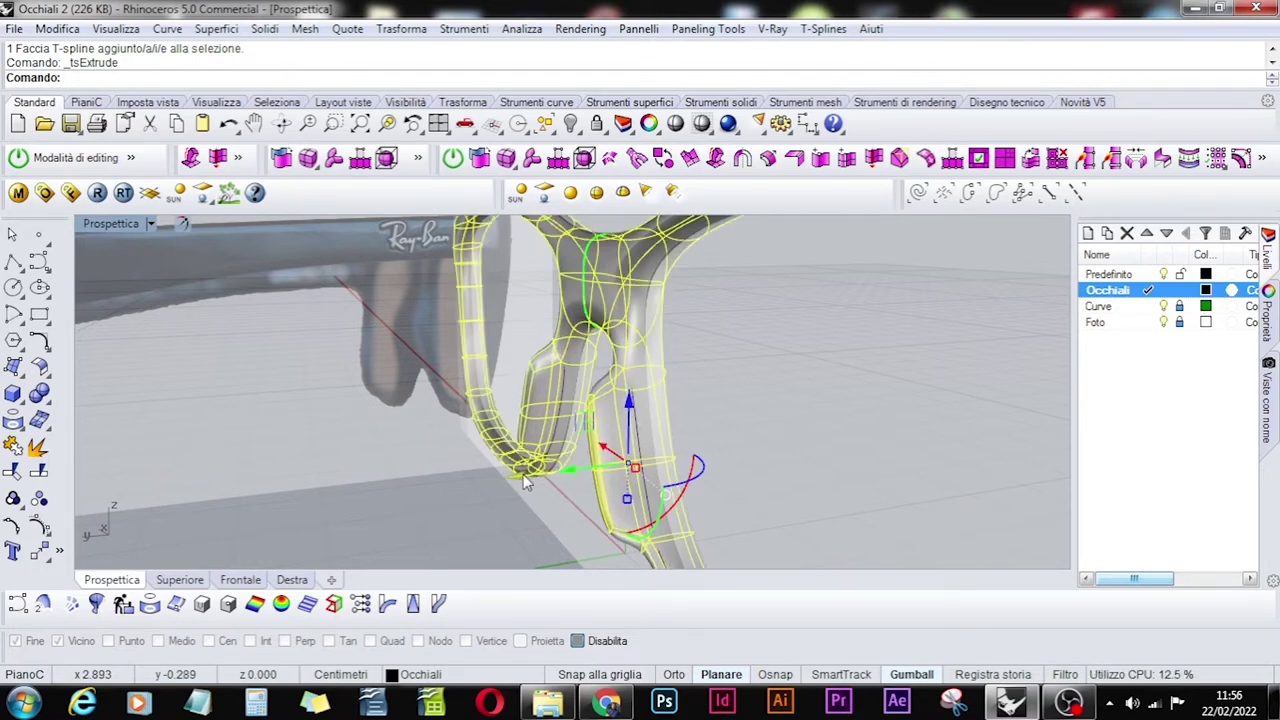
{"action": "right_click_drag", "start_coordinate": [756, 473], "coordinate": [700, 510]}
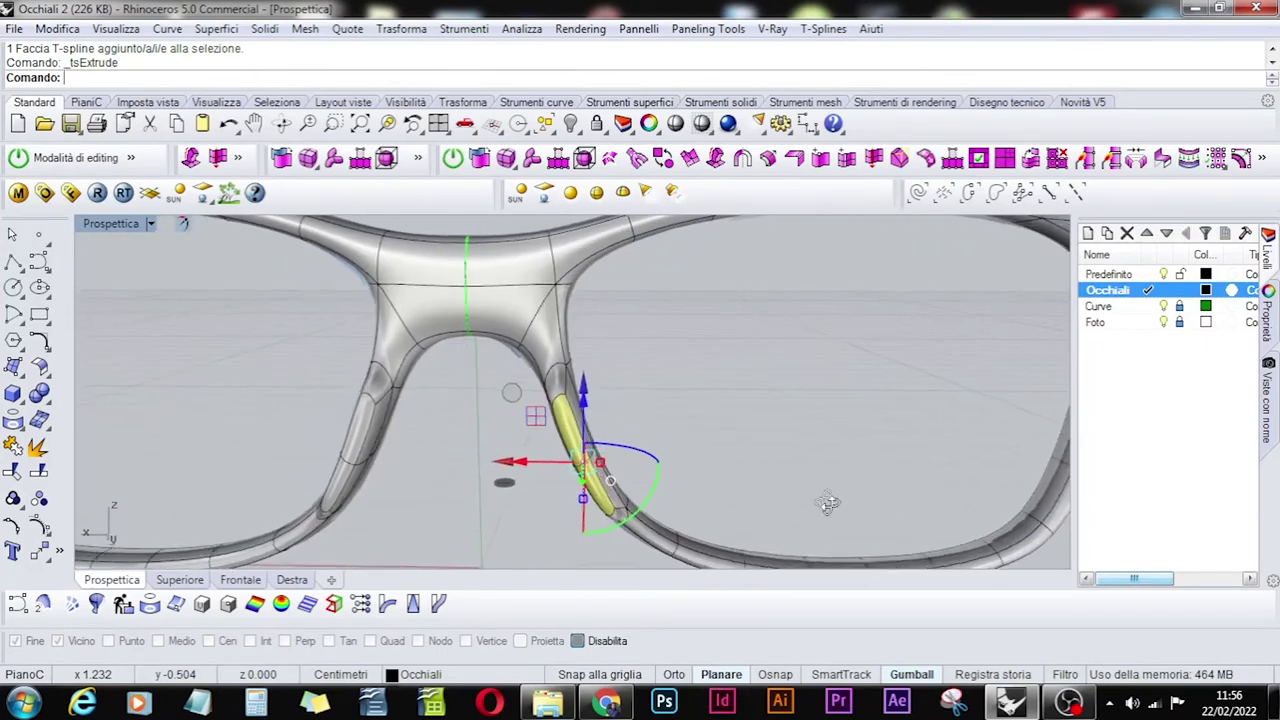
Move the extruded nose pad faces up along the rim and rotate them slightly in the frontal view.
{"action": "left_click", "coordinate": [240, 580]}
{"action": "scroll", "coordinate": [729, 470], "scroll_direction": "up", "scroll_amount": 6}
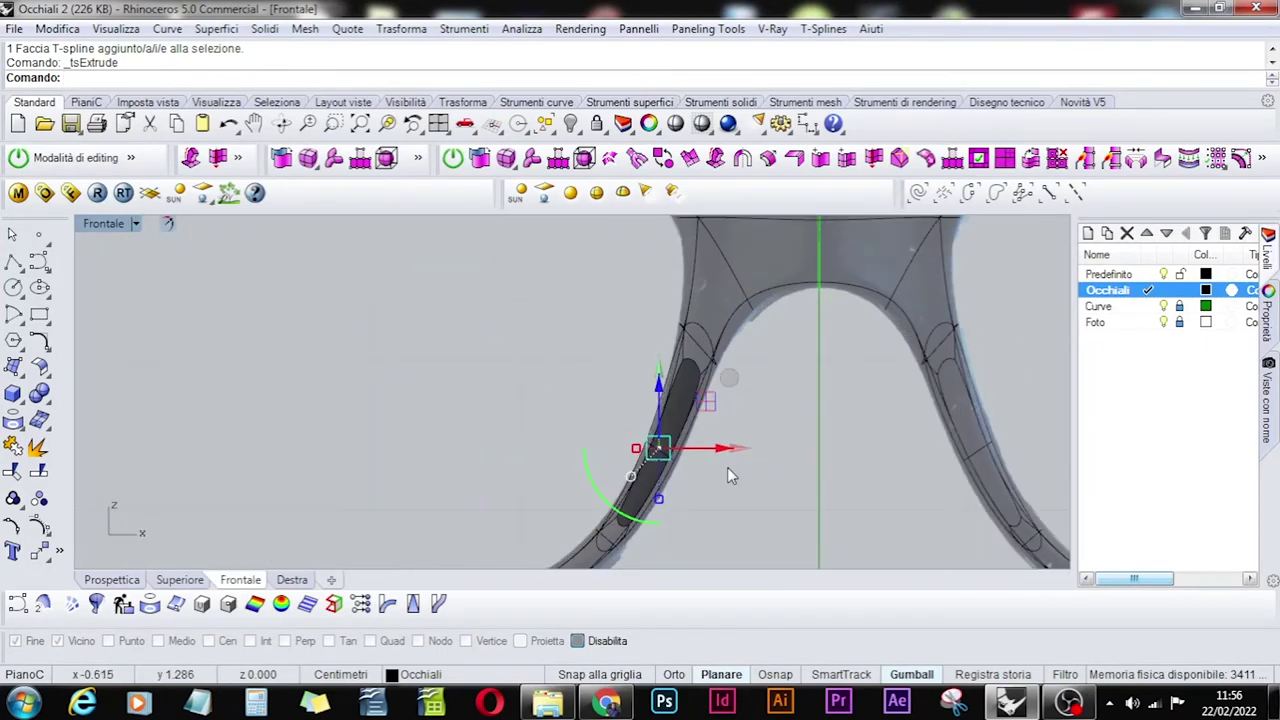
{"action": "key", "text": "Return"}
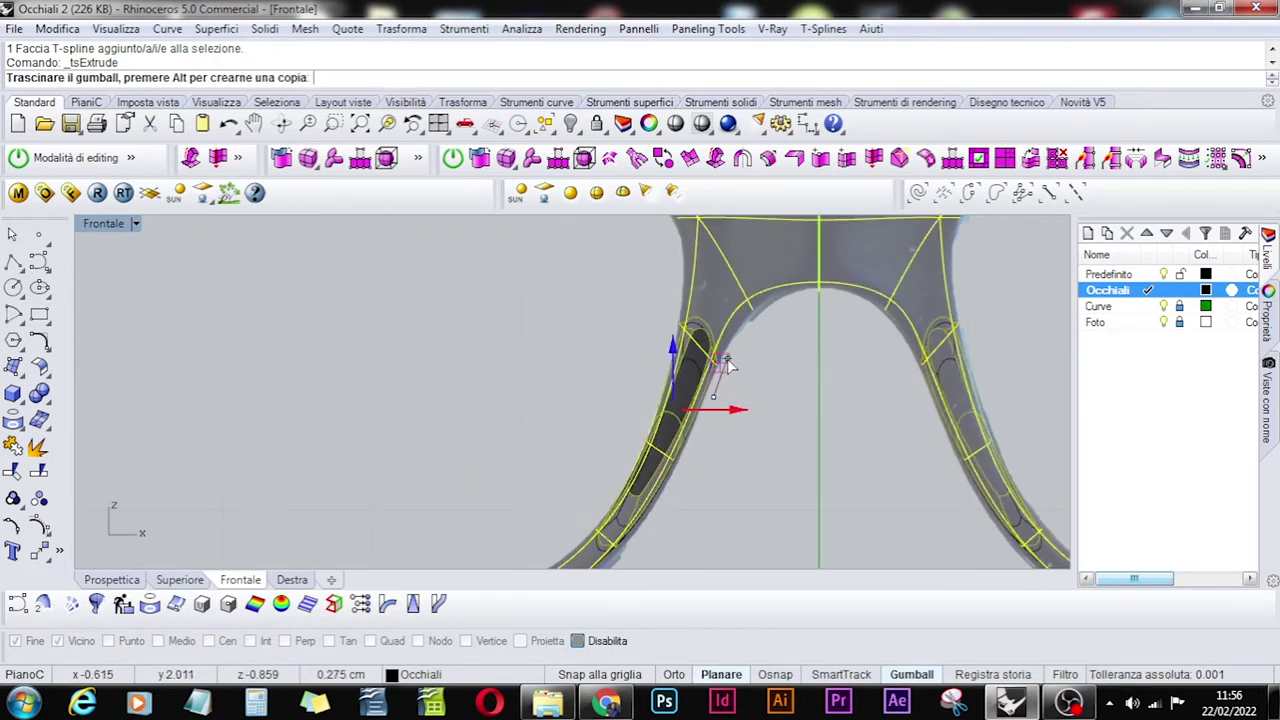
{"action": "key", "text": "Return"}
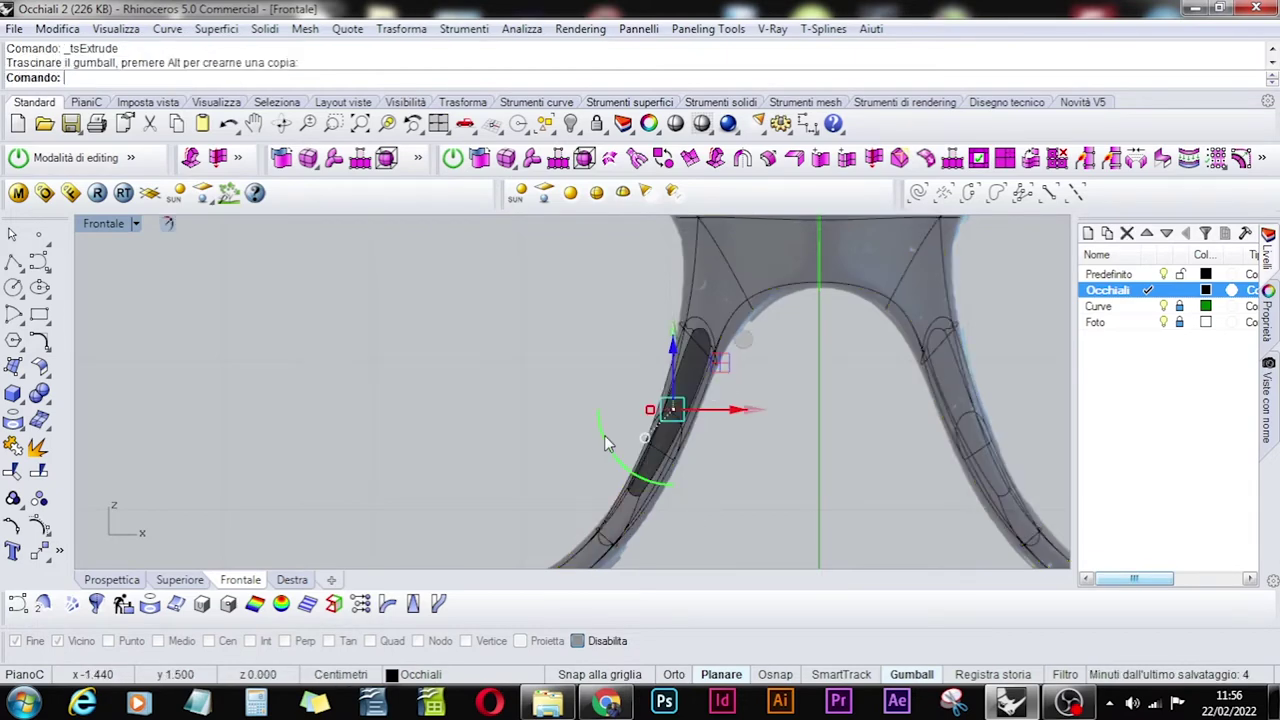
{"action": "left_click_drag", "start_coordinate": [605, 439], "coordinate": [738, 407]}
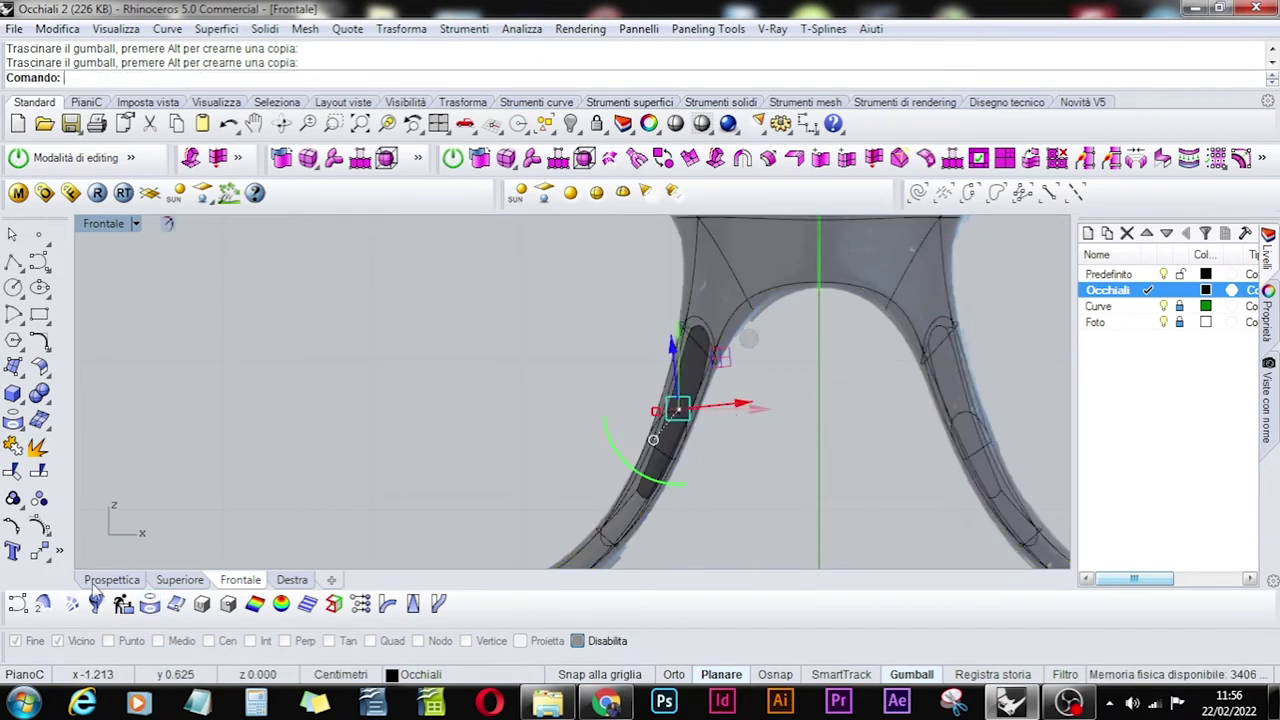
Check the nose pads in the perspective view, and undo their repositioning, rotation and backward pull.
{"action": "left_click", "coordinate": [90, 580]}
{"action": "right_click_drag", "start_coordinate": [505, 511], "coordinate": [541, 408]}
{"action": "scroll", "coordinate": [788, 430], "scroll_direction": "down", "scroll_amount": 5}
{"action": "right_click_drag", "start_coordinate": [788, 430], "coordinate": [578, 408]}
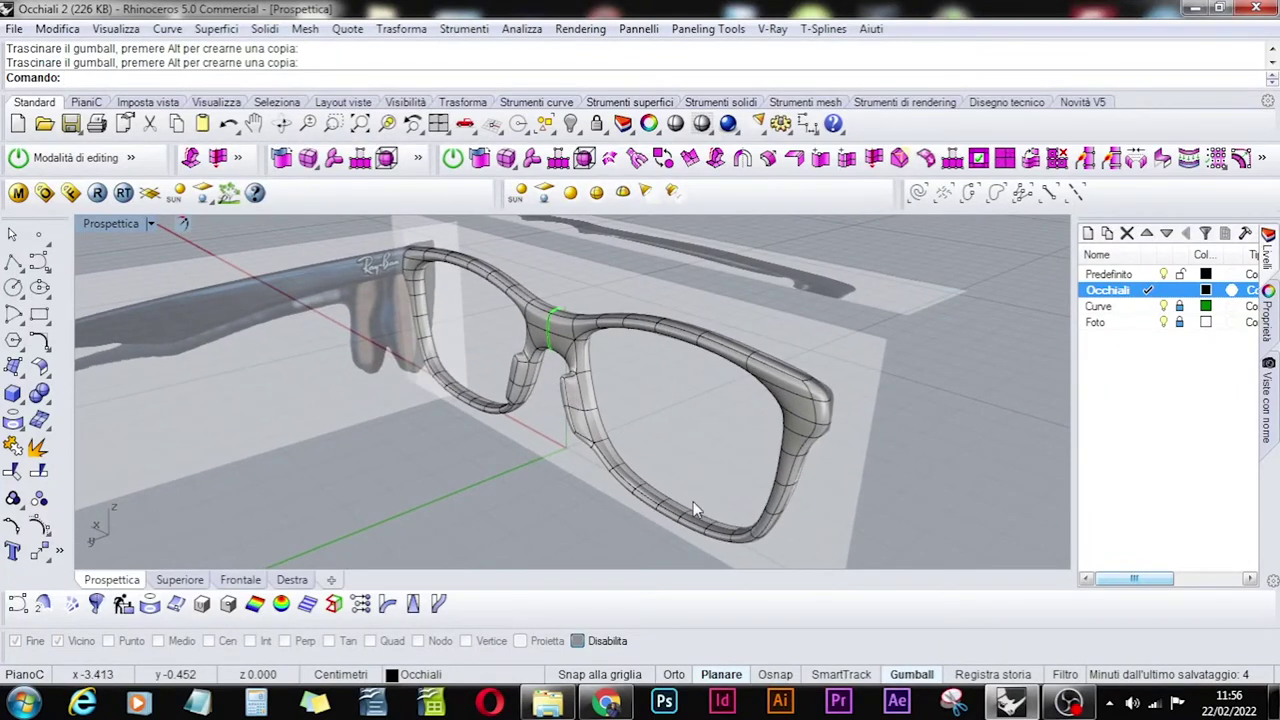
{"action": "key", "text": "ctrl+z"}
{"action": "key", "text": "ctrl+z"}
{"action": "key", "text": "ctrl+z"}
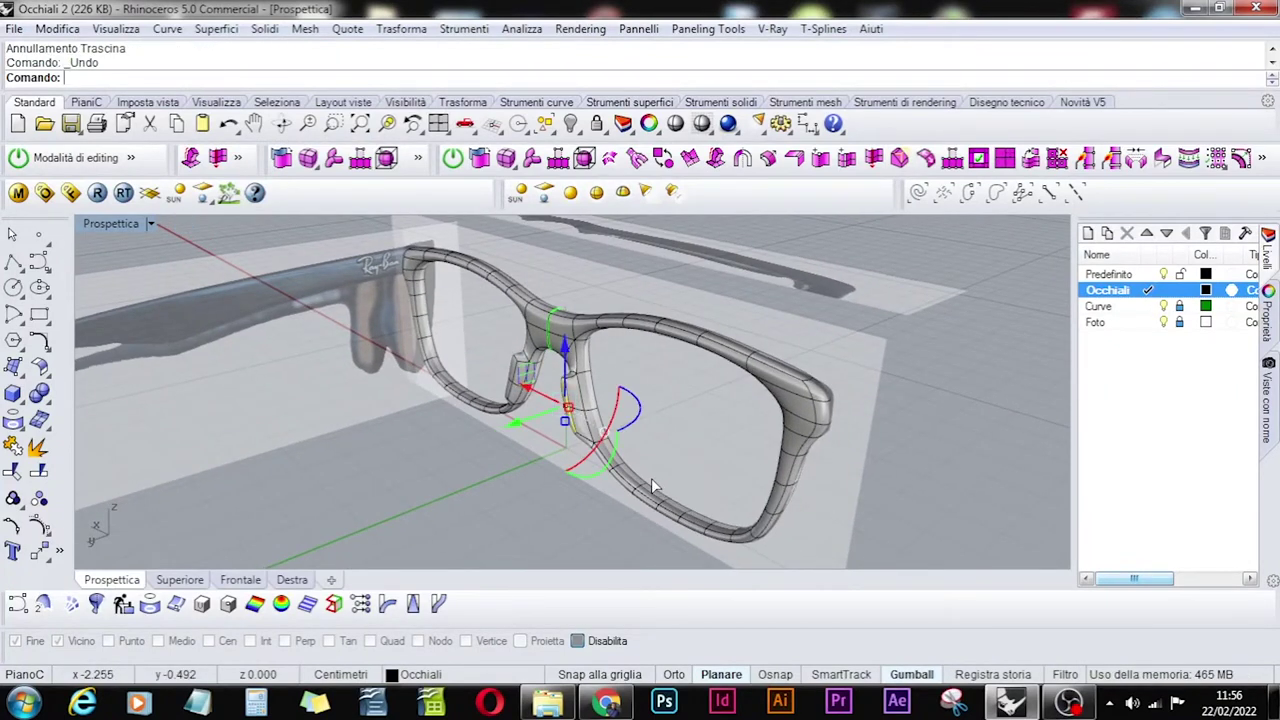
{"action": "key", "text": "ctrl+z"}
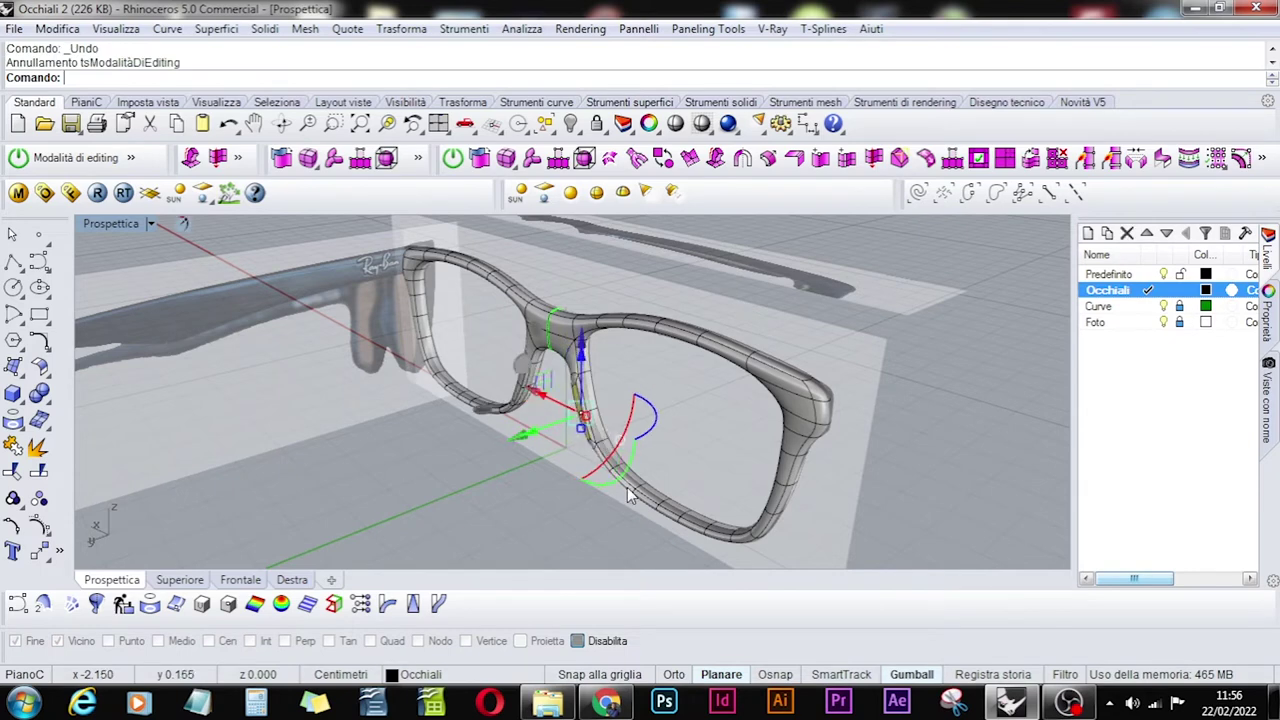
Undo the nose pad extrusion and select two adjacent rim faces higher up, closer to the bridge.
{"action": "key", "text": "ctrl+z"}
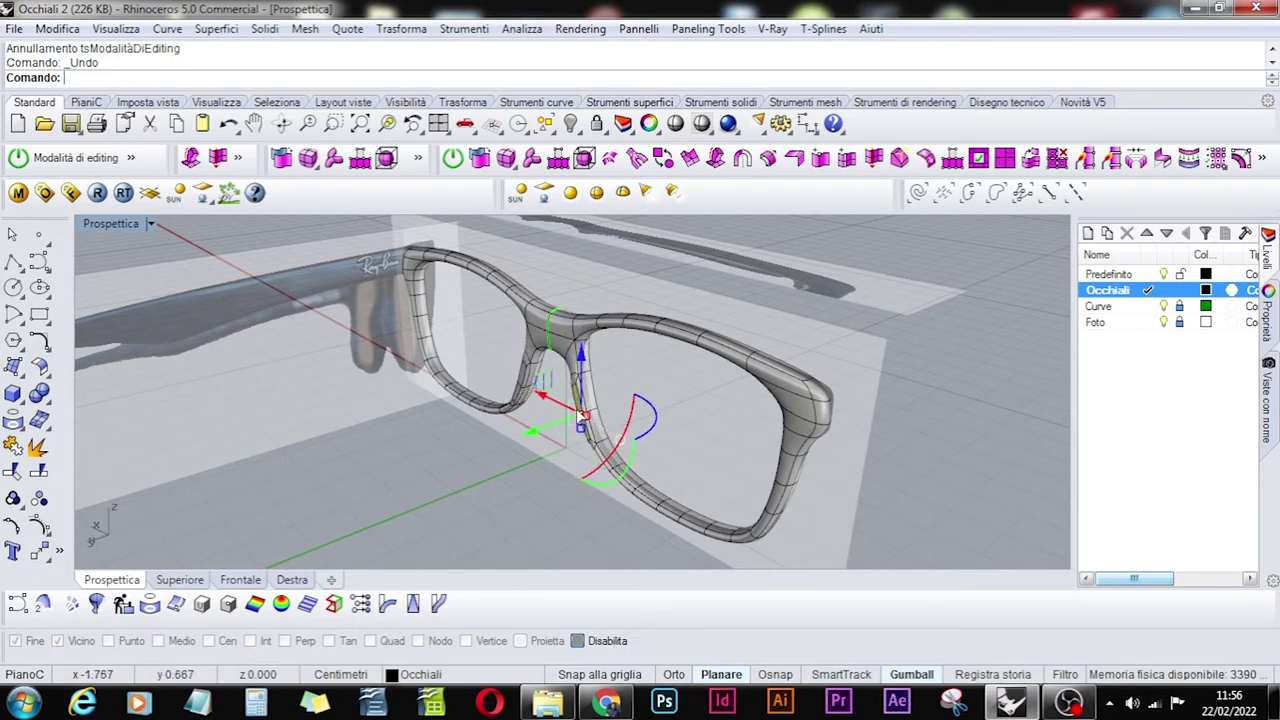
{"action": "key", "text": "ctrl+z"}
{"action": "scroll", "coordinate": [700, 450], "scroll_direction": "up", "scroll_amount": 4}
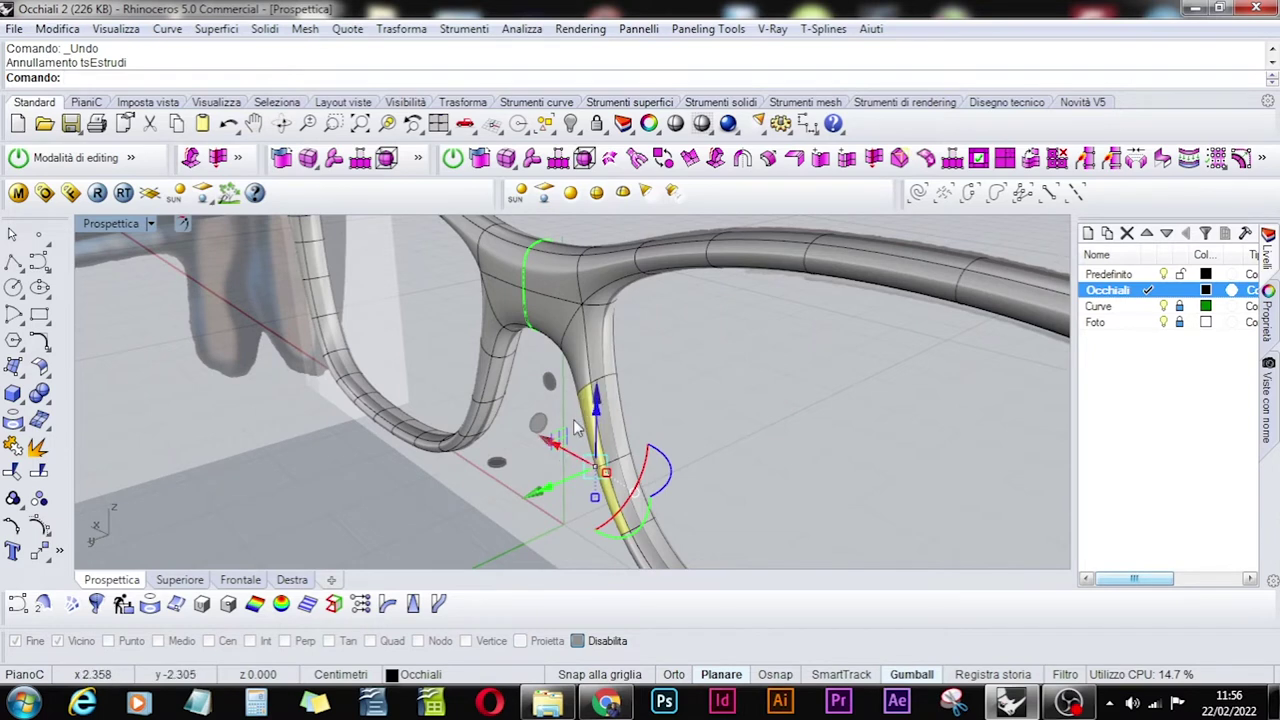
{"action": "left_click", "coordinate": [675, 422]}
{"action": "left_click", "coordinate": [589, 410]}
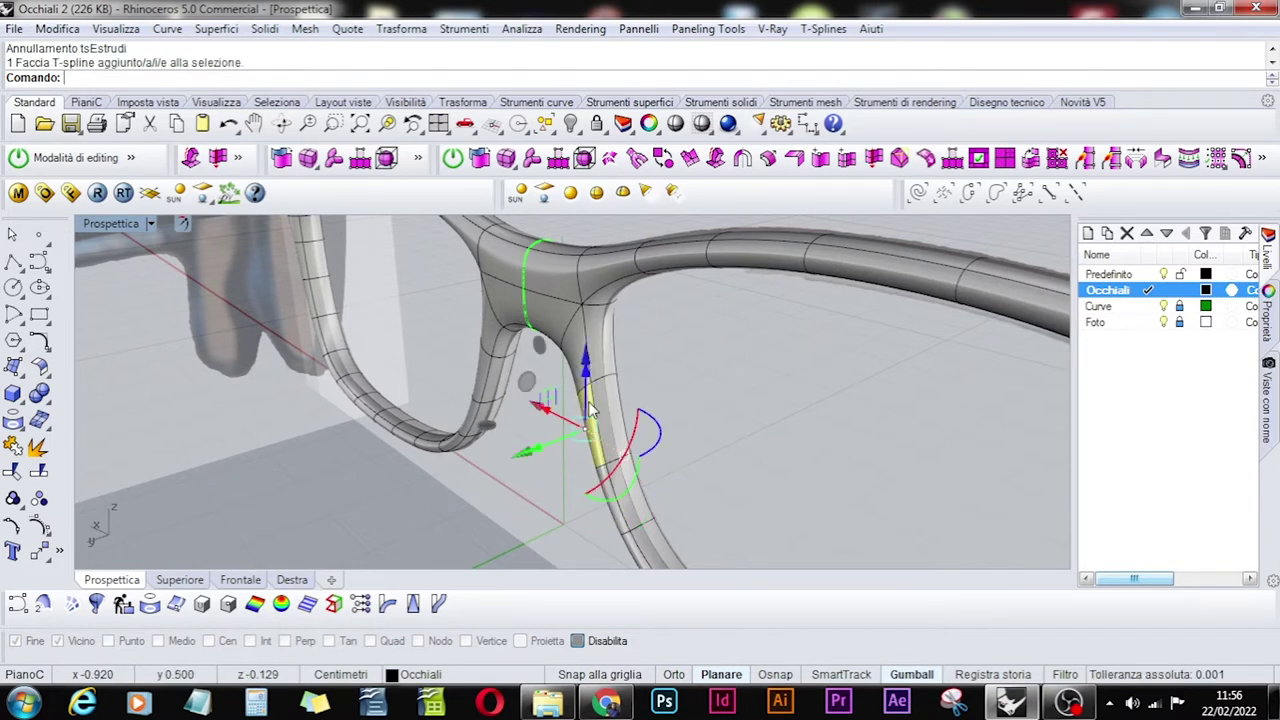
Extrude the two newly selected rim faces and pull them backward into nose pads.
{"action": "left_click", "coordinate": [690, 158]}
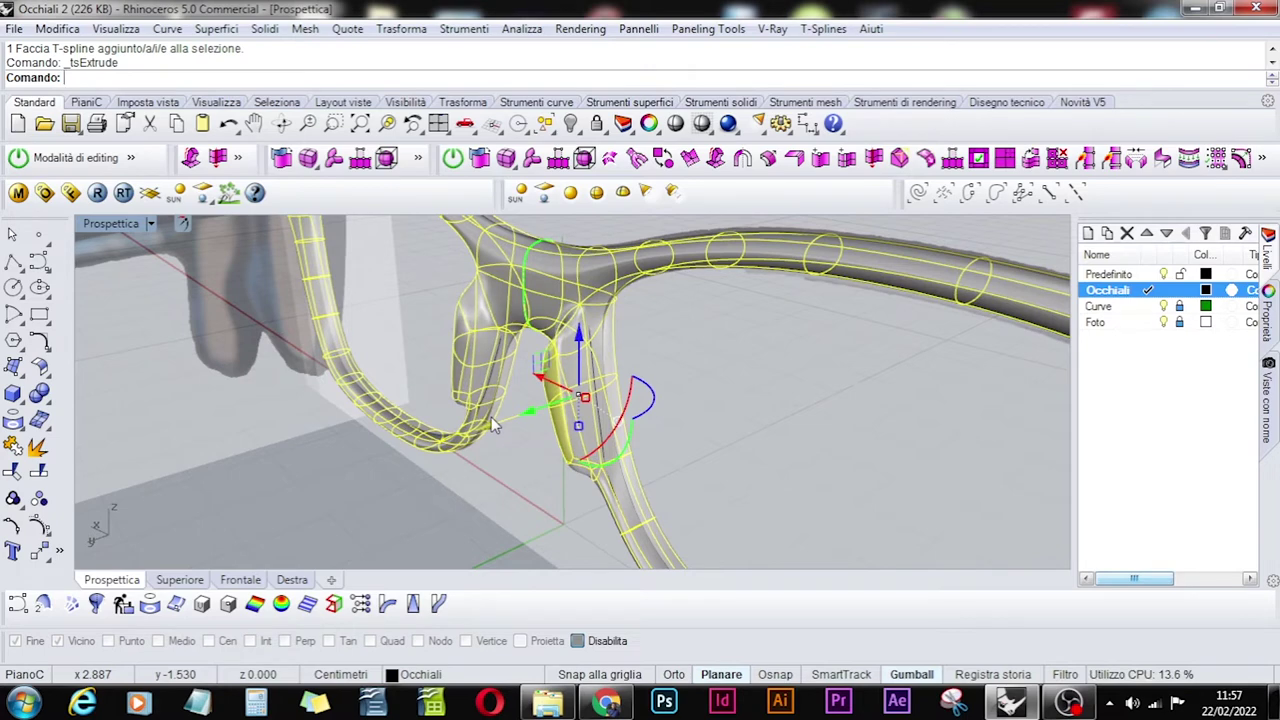
{"action": "right_click_drag", "start_coordinate": [556, 464], "coordinate": [735, 430]}
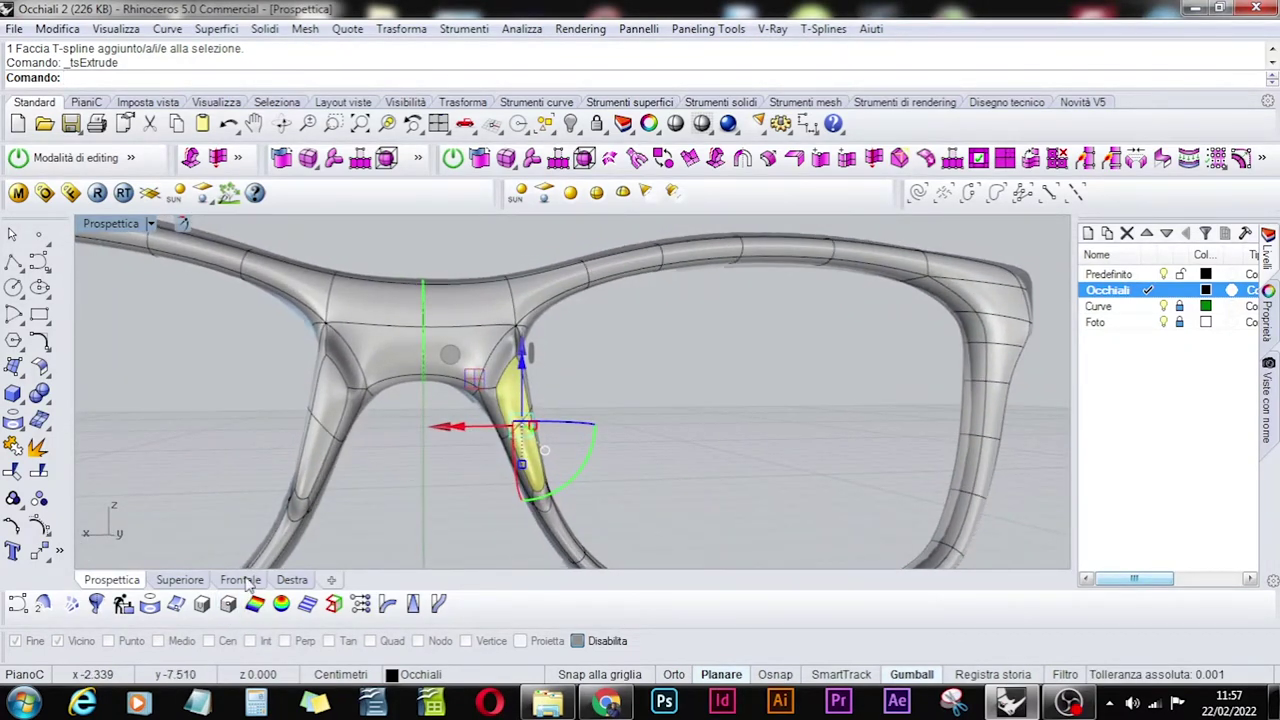
Narrow the nose pad end faces diagonally in the frontal view with Scale 1D by about 0.75, shift them slightly toward the bridge, and deselect them.
{"action": "left_click", "coordinate": [245, 580]}
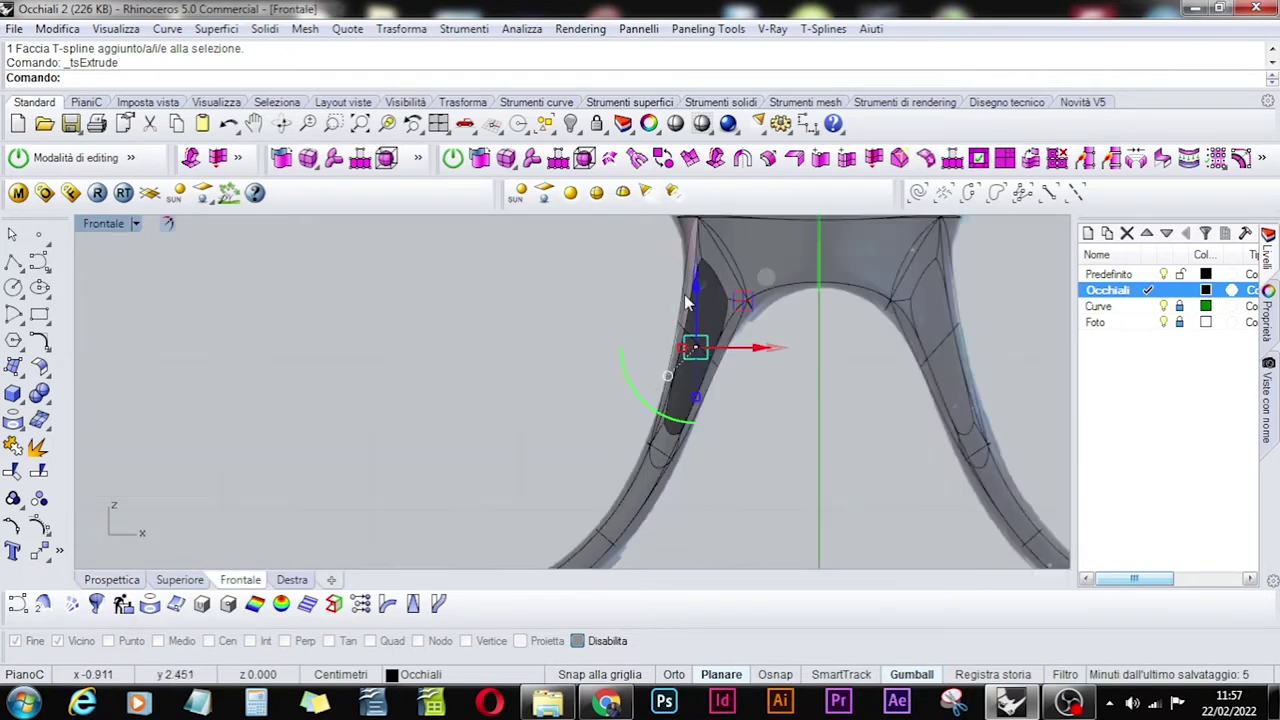
{"action": "scroll", "coordinate": [700, 305], "scroll_direction": "up", "scroll_amount": 3}
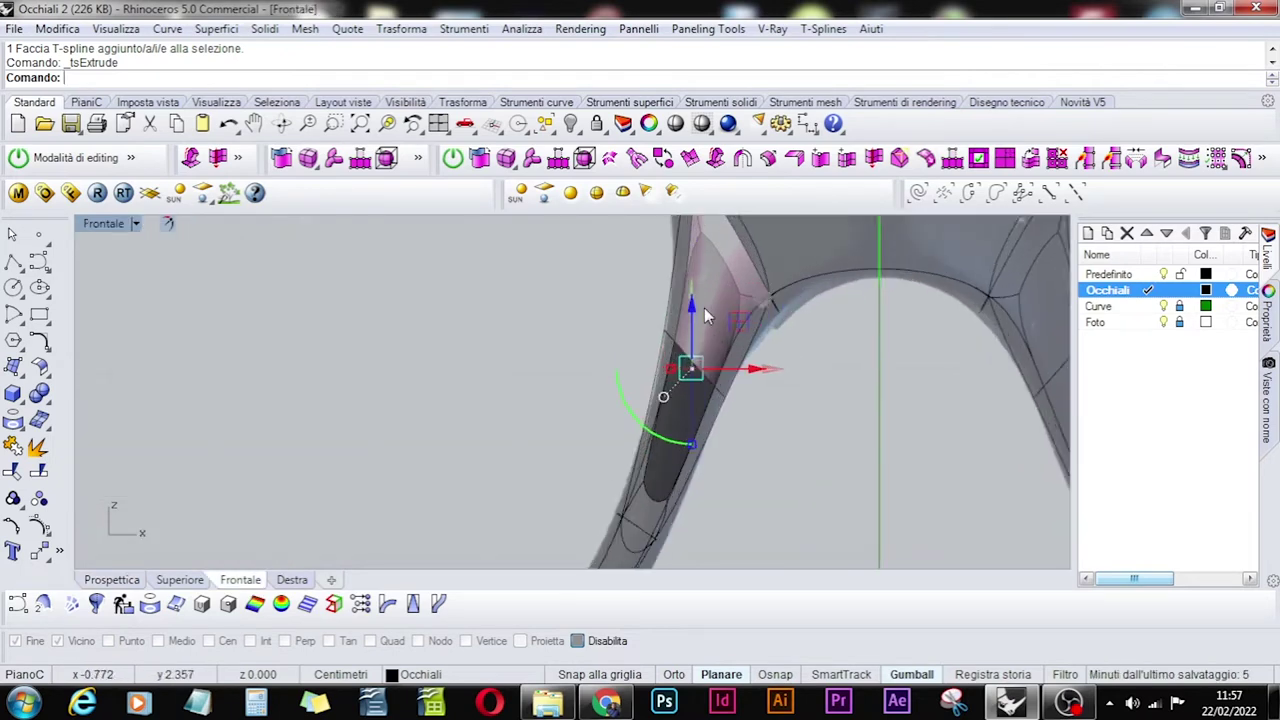
{"action": "left_click", "coordinate": [60, 556]}
{"action": "mouse_move", "coordinate": [117, 380]}
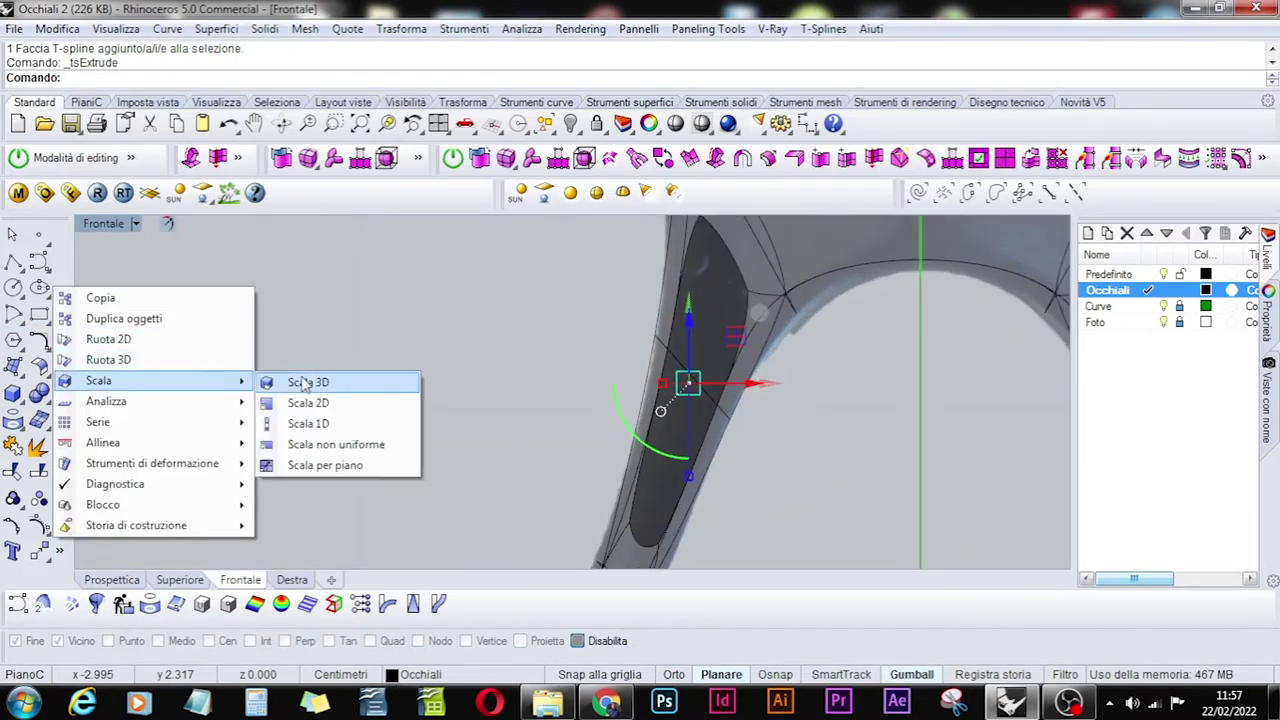
{"action": "left_click", "coordinate": [308, 423]}
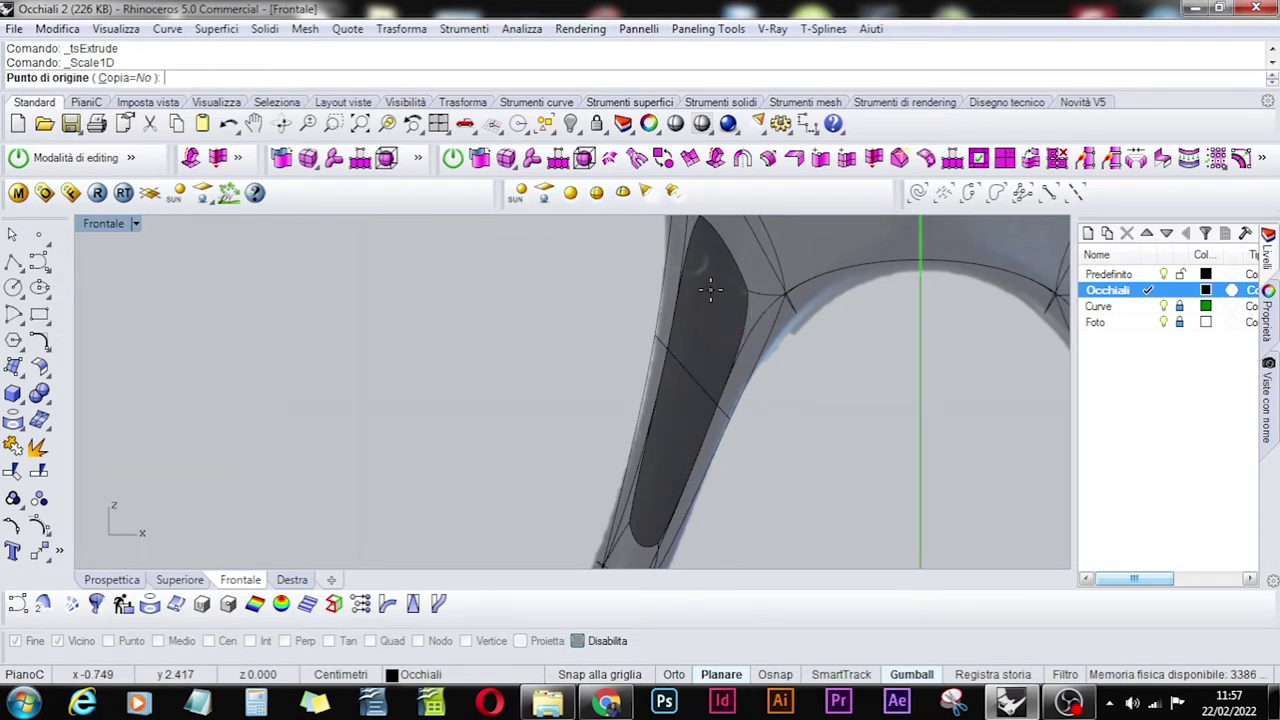
{"action": "left_click", "coordinate": [710, 290]}
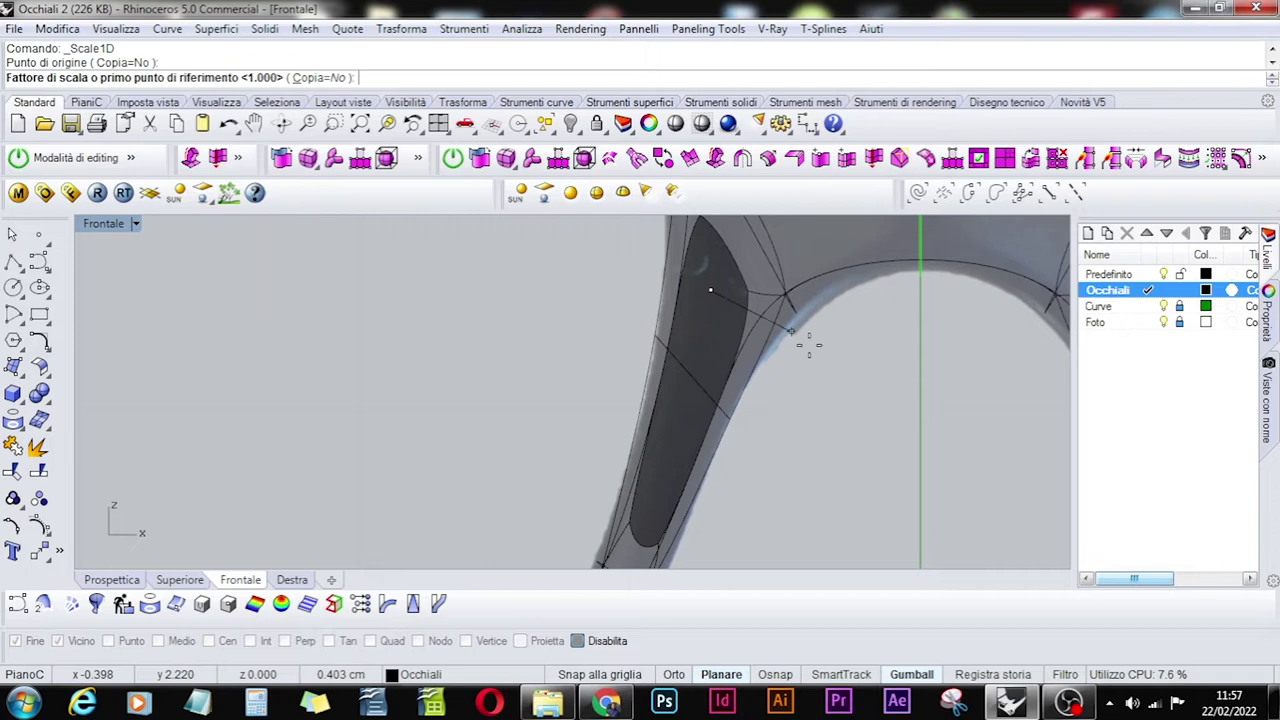
{"action": "left_click", "coordinate": [869, 404]}
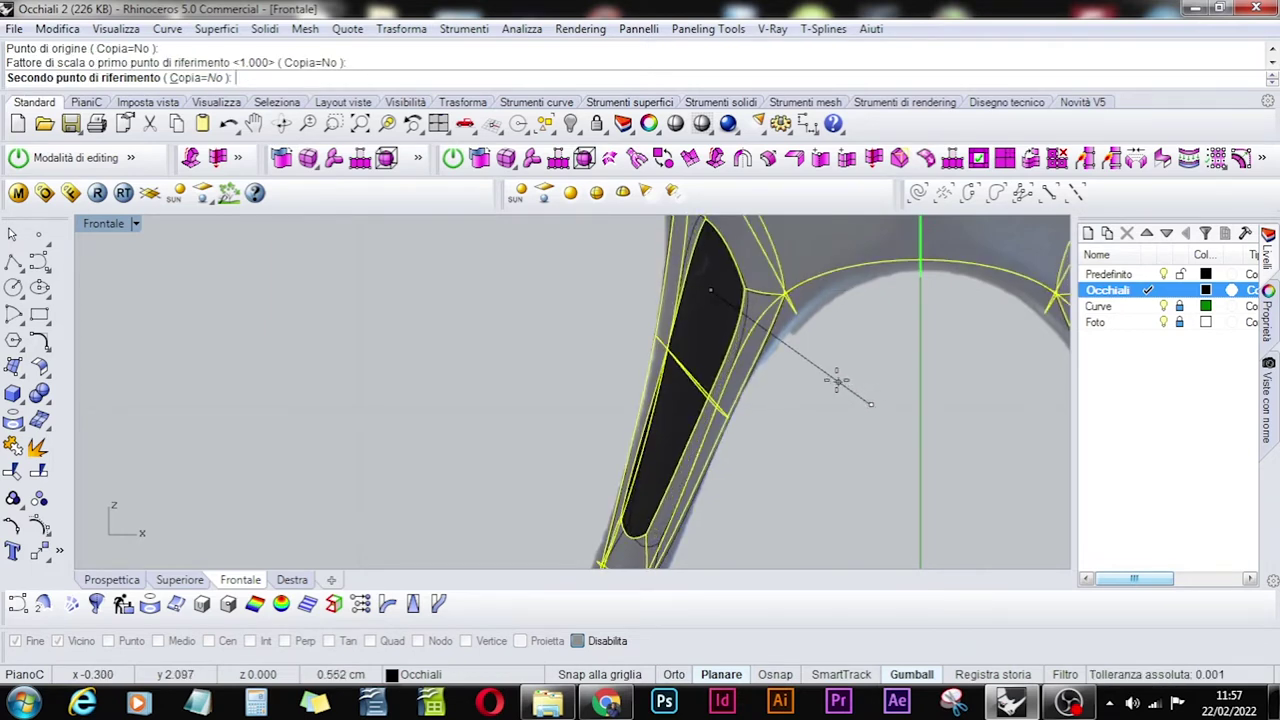
{"action": "left_click", "coordinate": [843, 389]}
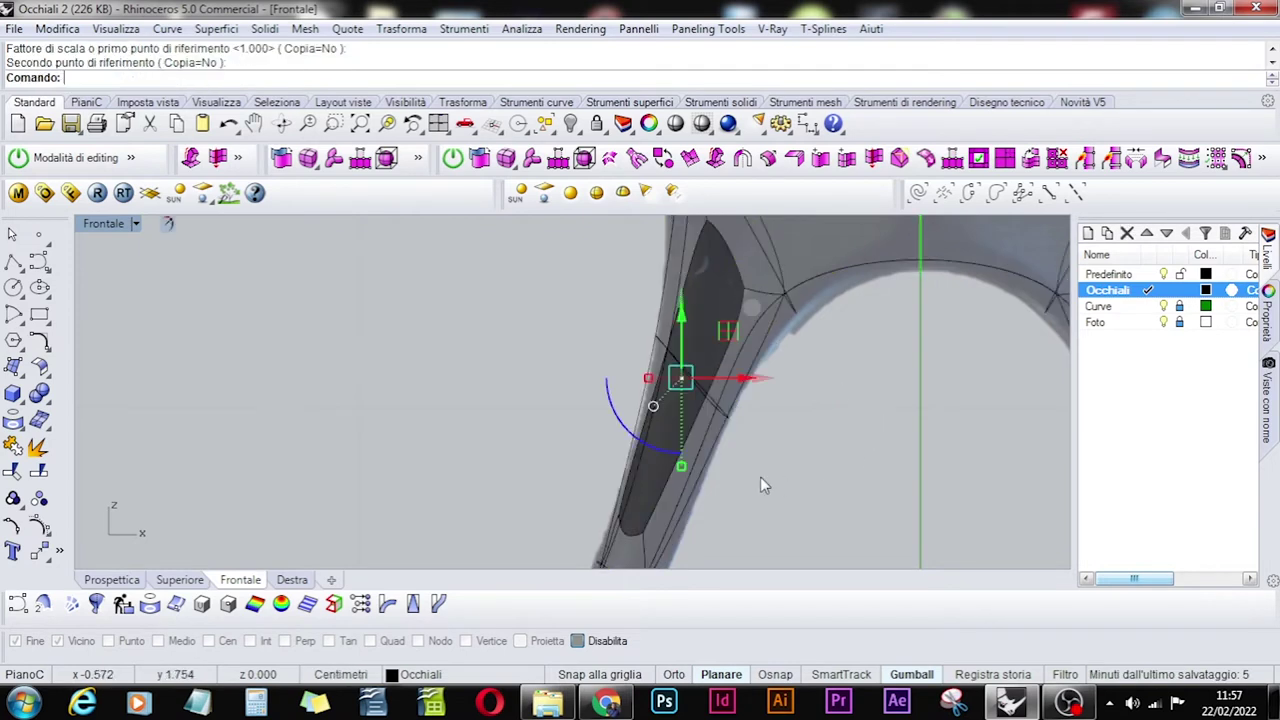
{"action": "left_click_drag", "start_coordinate": [730, 330], "coordinate": [745, 334]}
{"action": "left_click", "coordinate": [111, 579]}
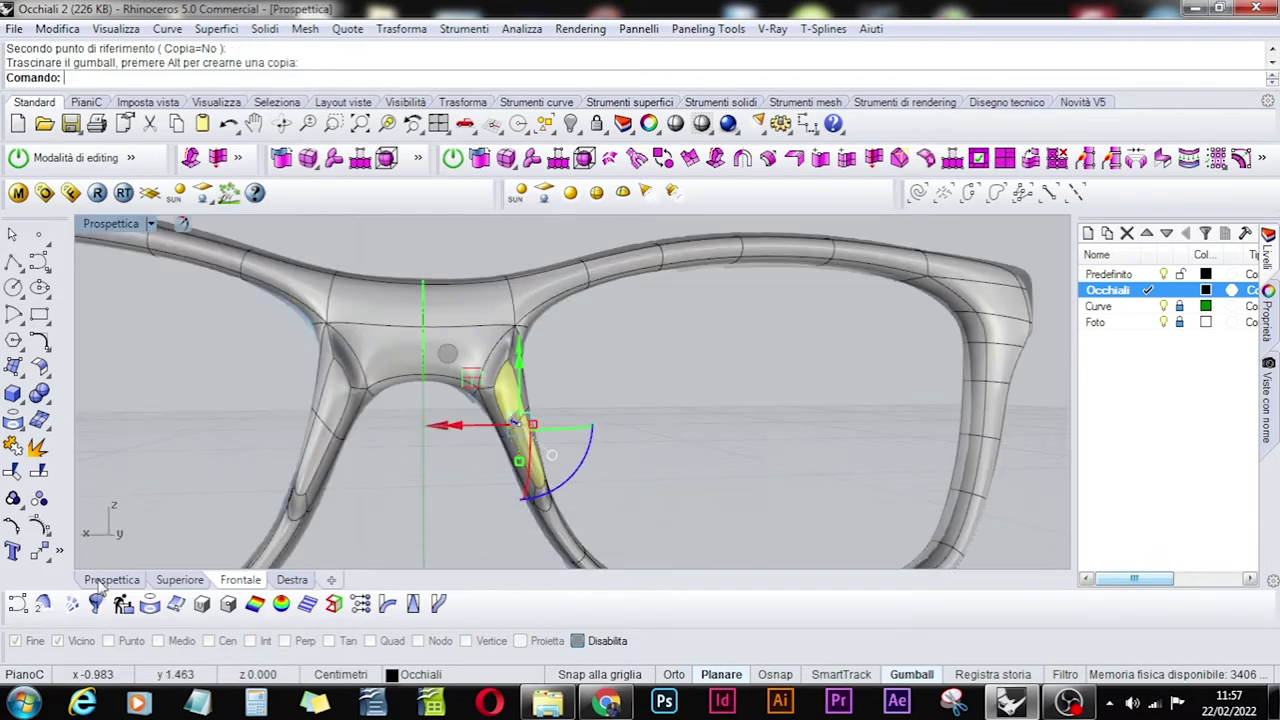
{"action": "left_click", "coordinate": [700, 435]}
Select the two upper side faces of the nose pad and compress them diagonally with Scale 1D in the frontal view.
{"action": "right_click_drag", "start_coordinate": [743, 334], "coordinate": [667, 347]}
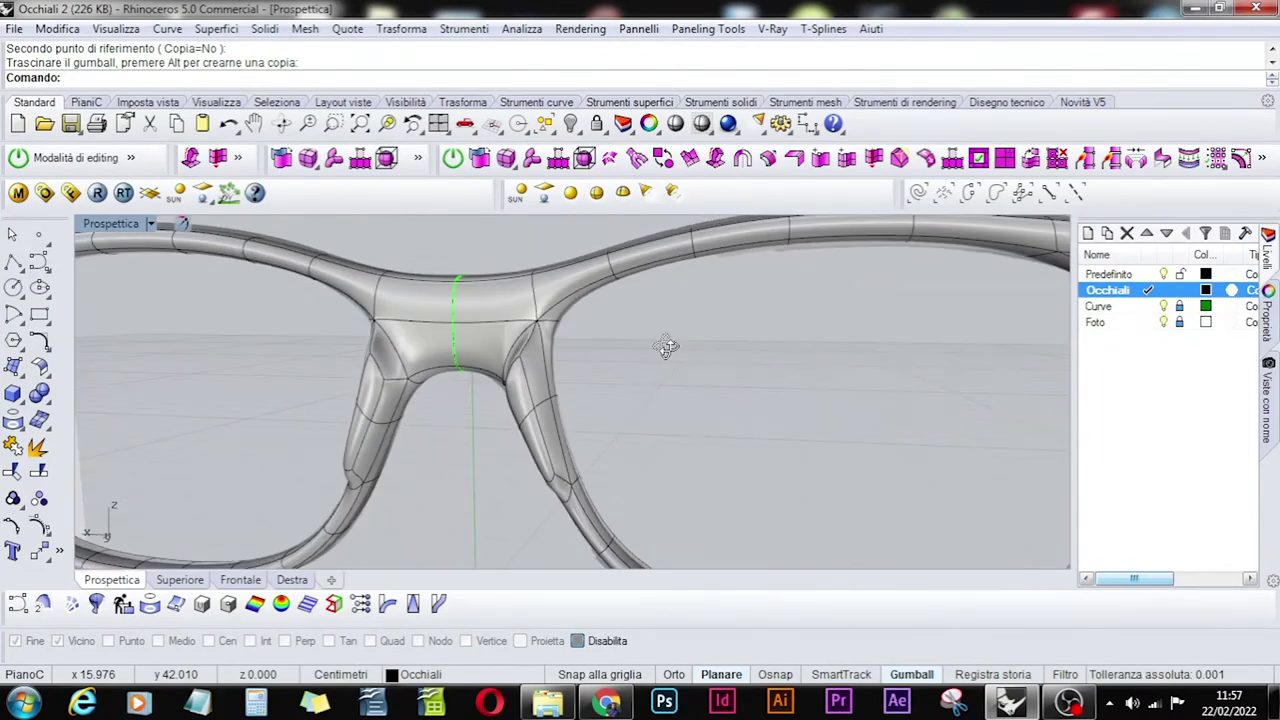
{"action": "left_click", "coordinate": [541, 375]}
{"action": "right_click_drag", "start_coordinate": [567, 390], "coordinate": [575, 437]}
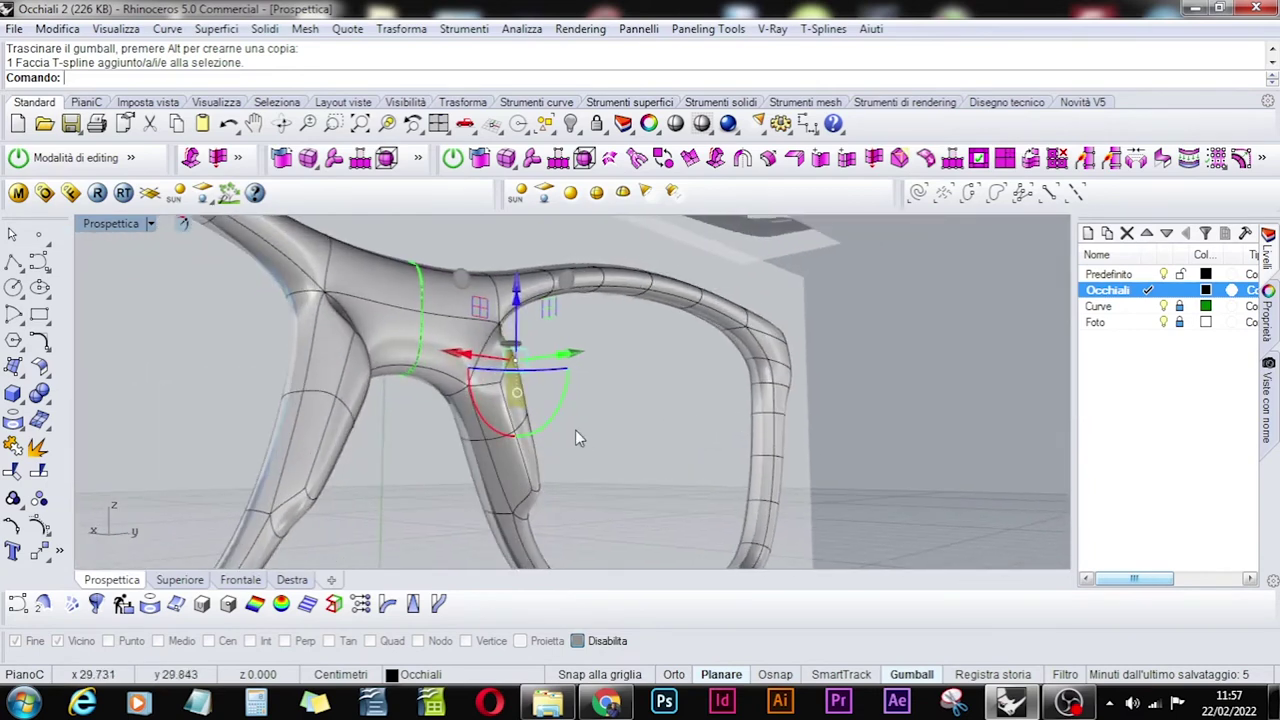
{"action": "left_click", "coordinate": [503, 416], "text": "shift"}
{"action": "left_click", "coordinate": [238, 580]}
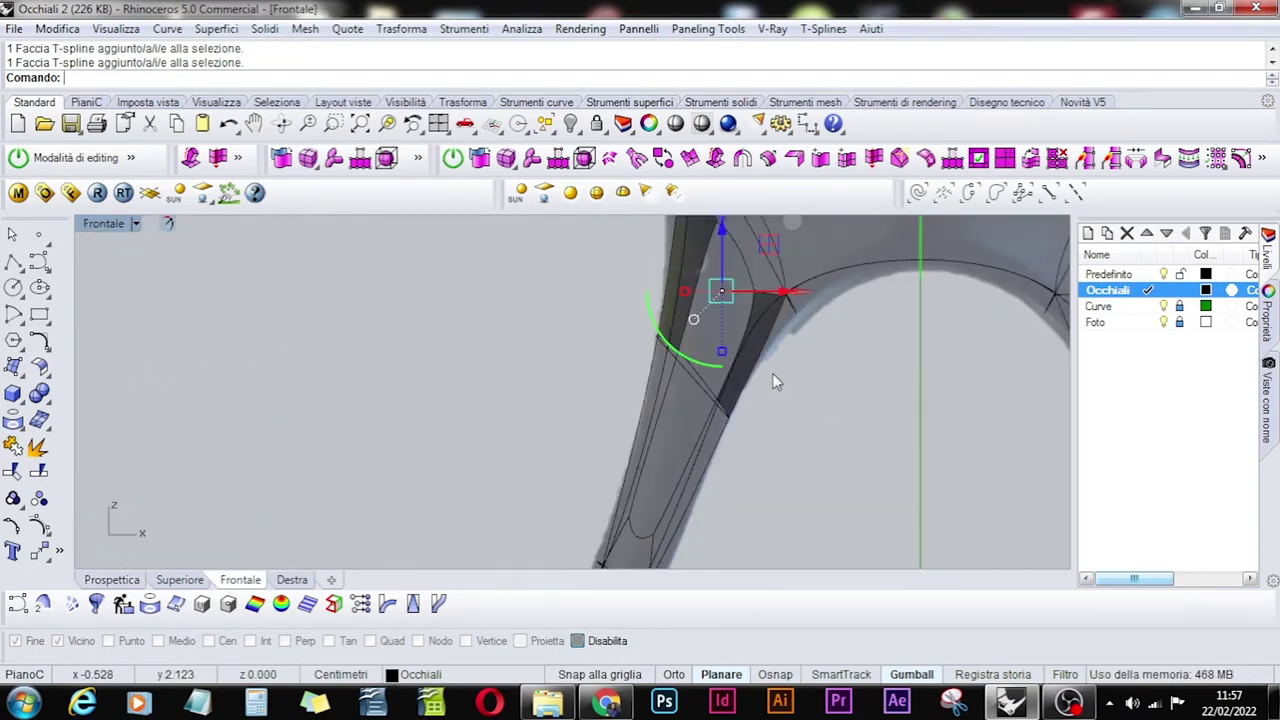
{"action": "right_click_drag", "start_coordinate": [798, 399], "coordinate": [727, 465]}
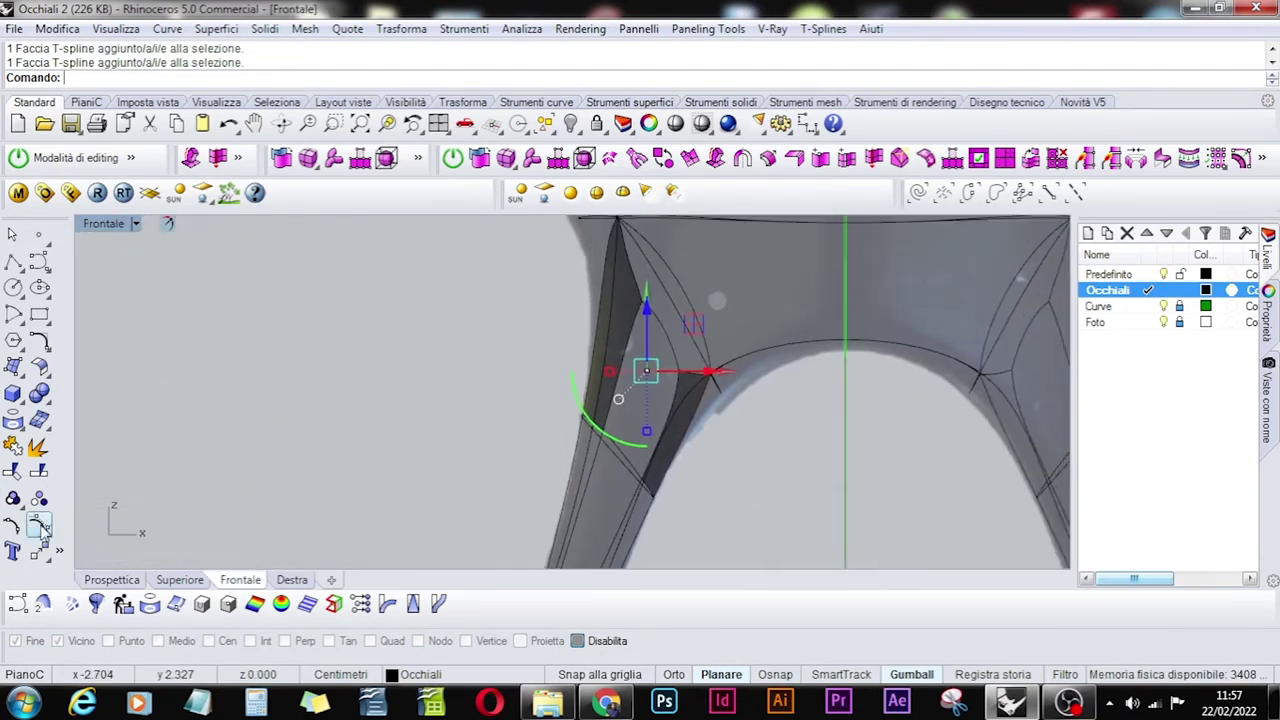
{"action": "left_click", "coordinate": [59, 551]}
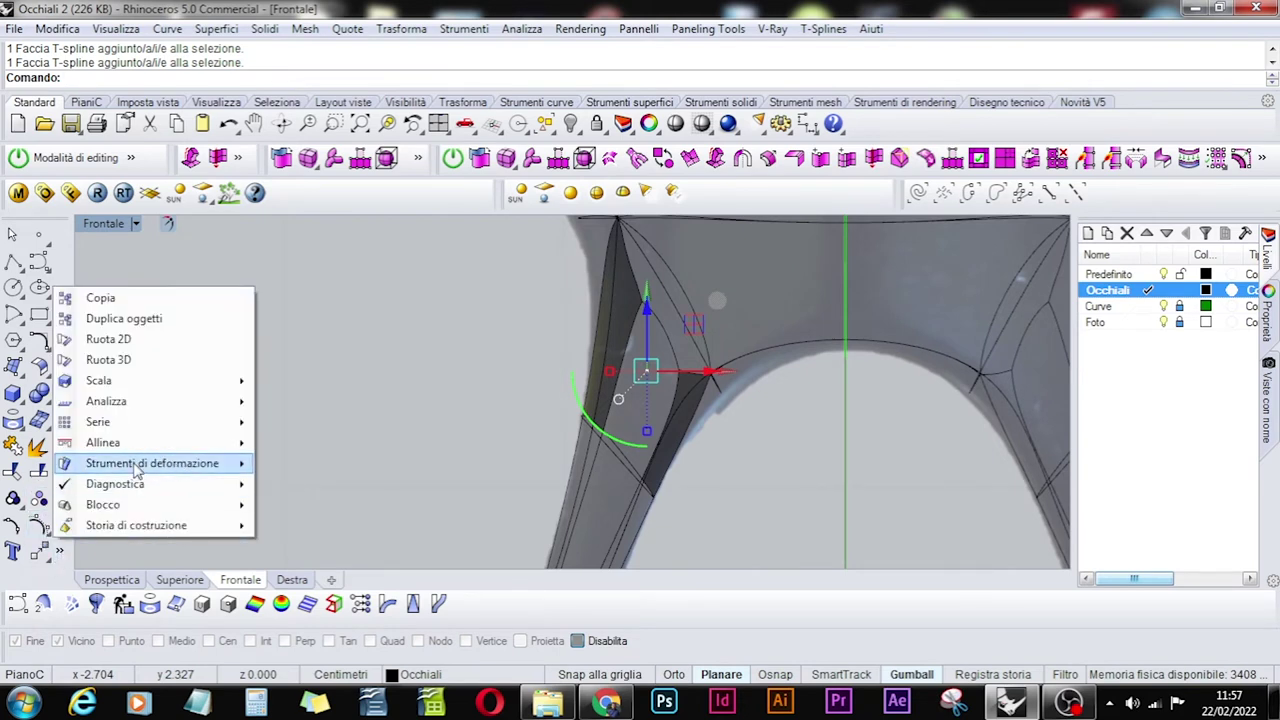
{"action": "mouse_move", "coordinate": [145, 385]}
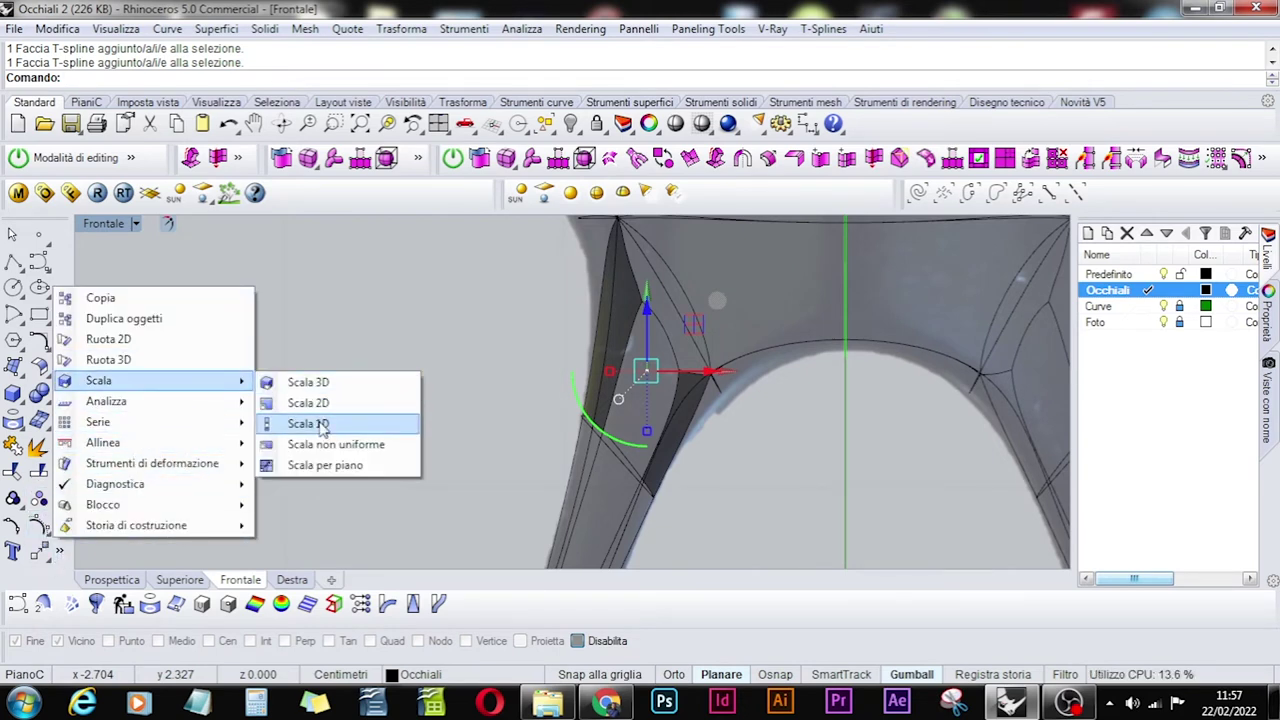
{"action": "left_click", "coordinate": [330, 422]}
{"action": "left_click", "coordinate": [651, 366]}
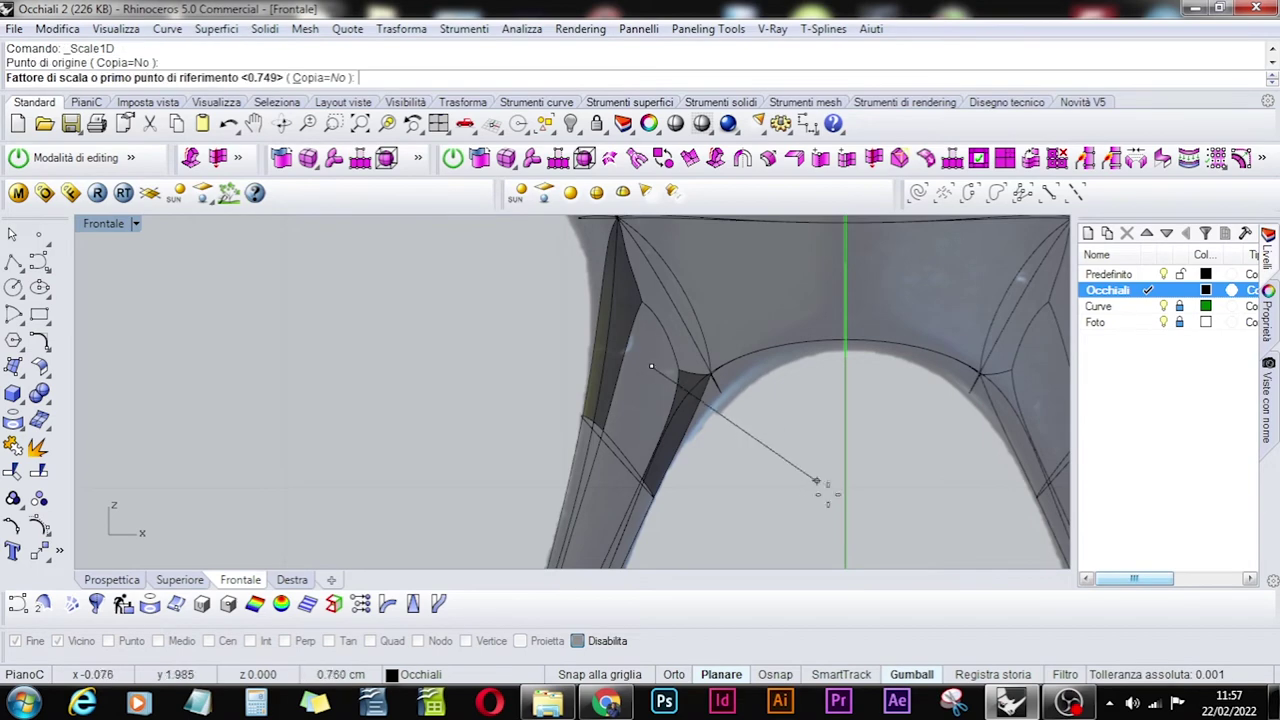
{"action": "left_click", "coordinate": [847, 509]}
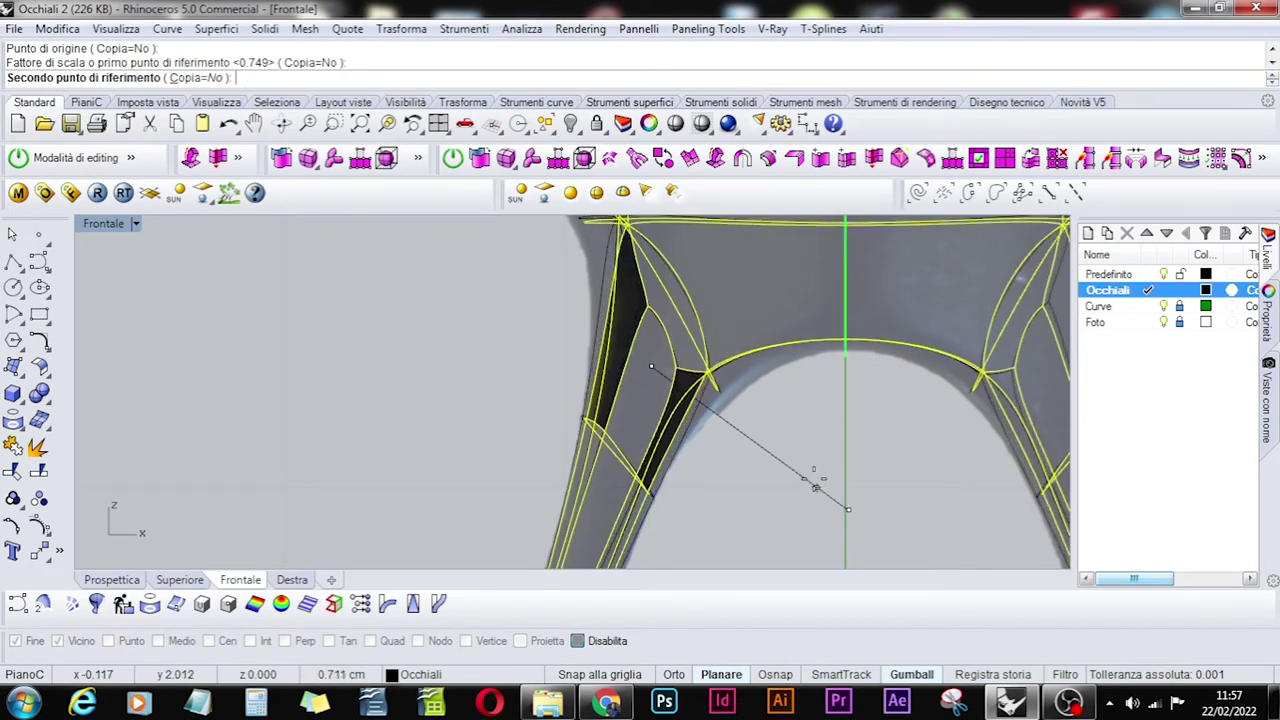
{"action": "left_click", "coordinate": [811, 472]}
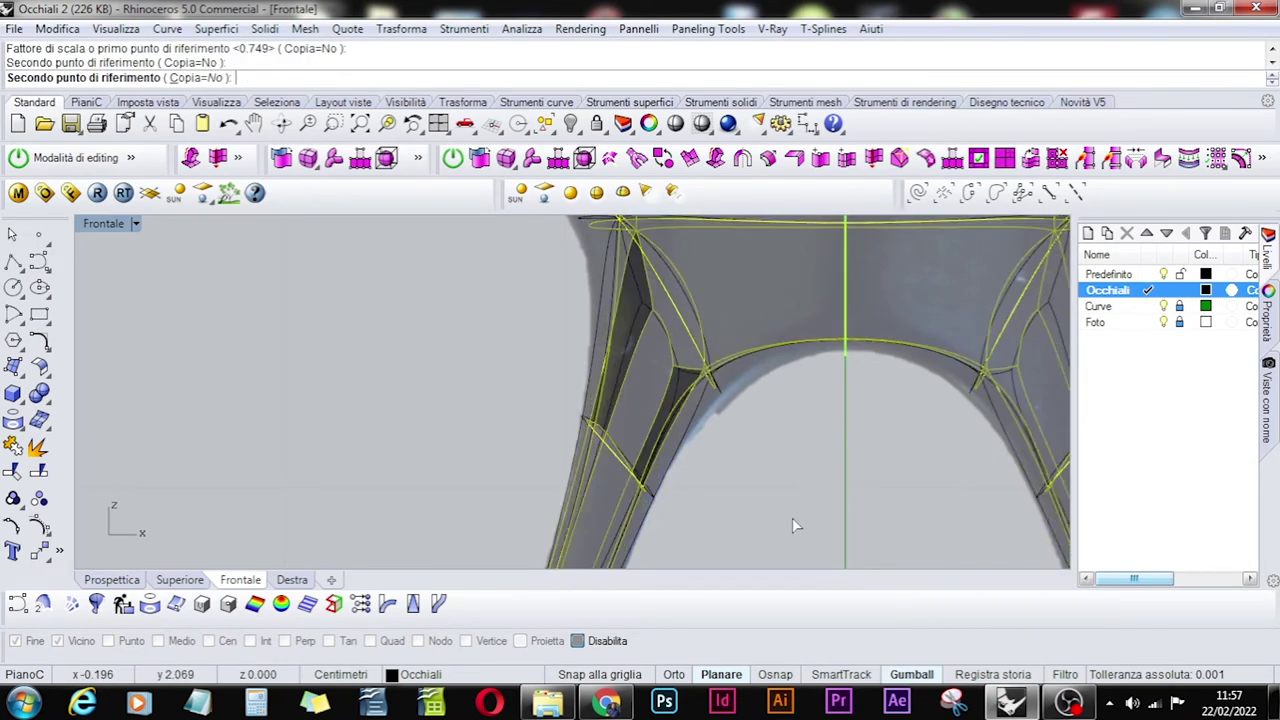
{"action": "left_click", "coordinate": [118, 580]}
{"action": "key", "text": "Escape"}
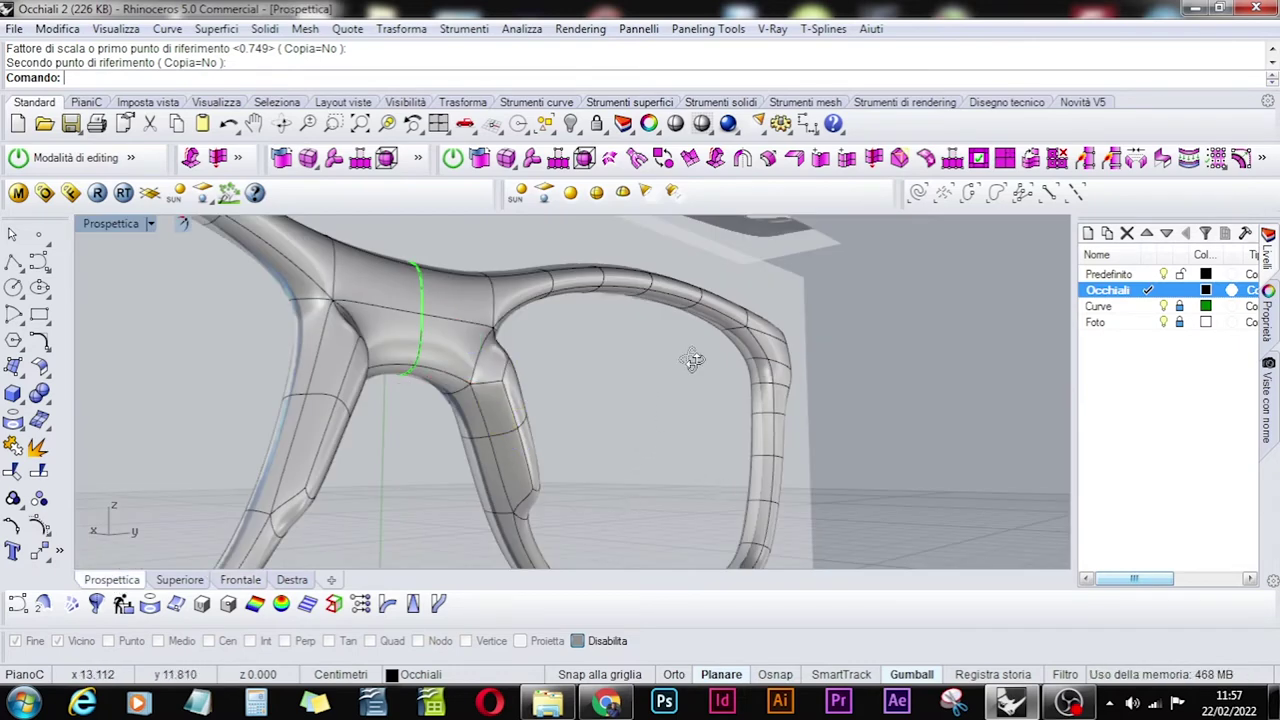
Save the eyeglass model file.
{"action": "right_click_drag", "start_coordinate": [686, 363], "coordinate": [776, 391]}
{"action": "key", "text": "ctrl+s"}
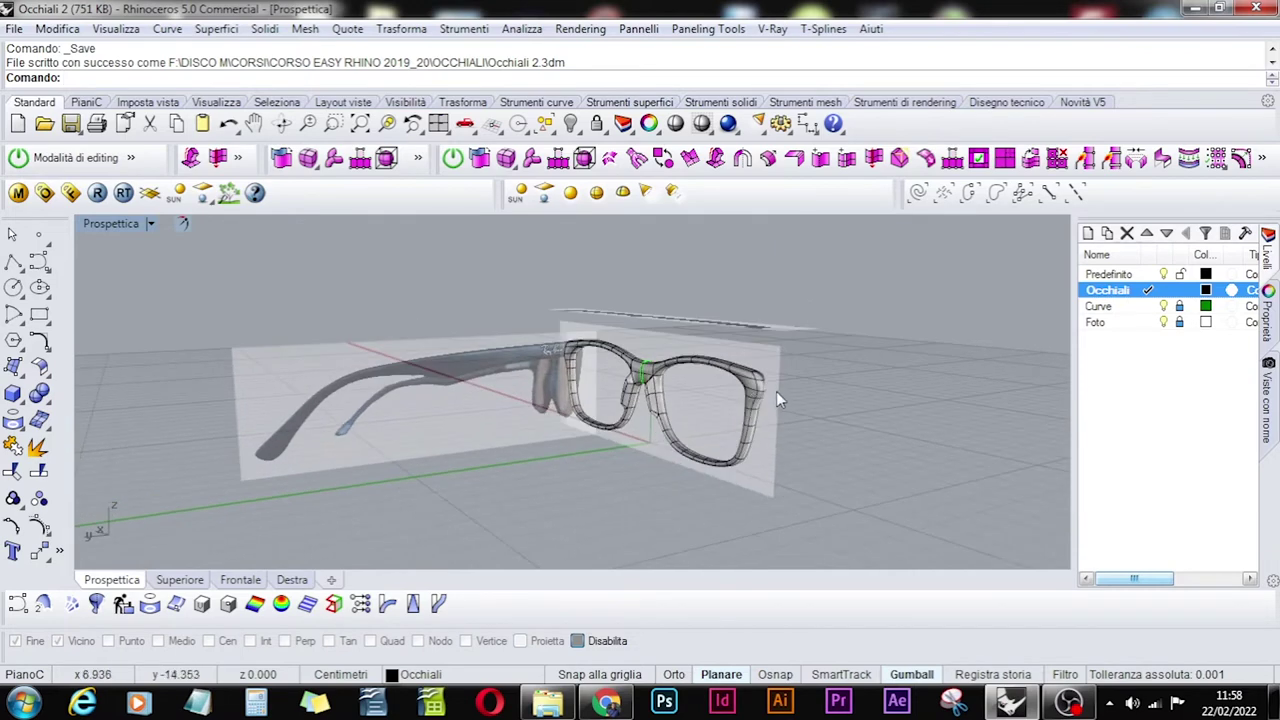
Try to run tsInserisciBordoSemplice to insert an edge at the rim's upper outer corner.
{"action": "scroll", "coordinate": [761, 382], "scroll_direction": "up", "scroll_amount": 6}
{"action": "mouse_move", "coordinate": [903, 378]}
{"action": "right_mouse_down"}
{"action": "mouse_move", "coordinate": [903, 363]}
{"action": "mouse_move", "coordinate": [890, 374]}
{"action": "right_mouse_up"}
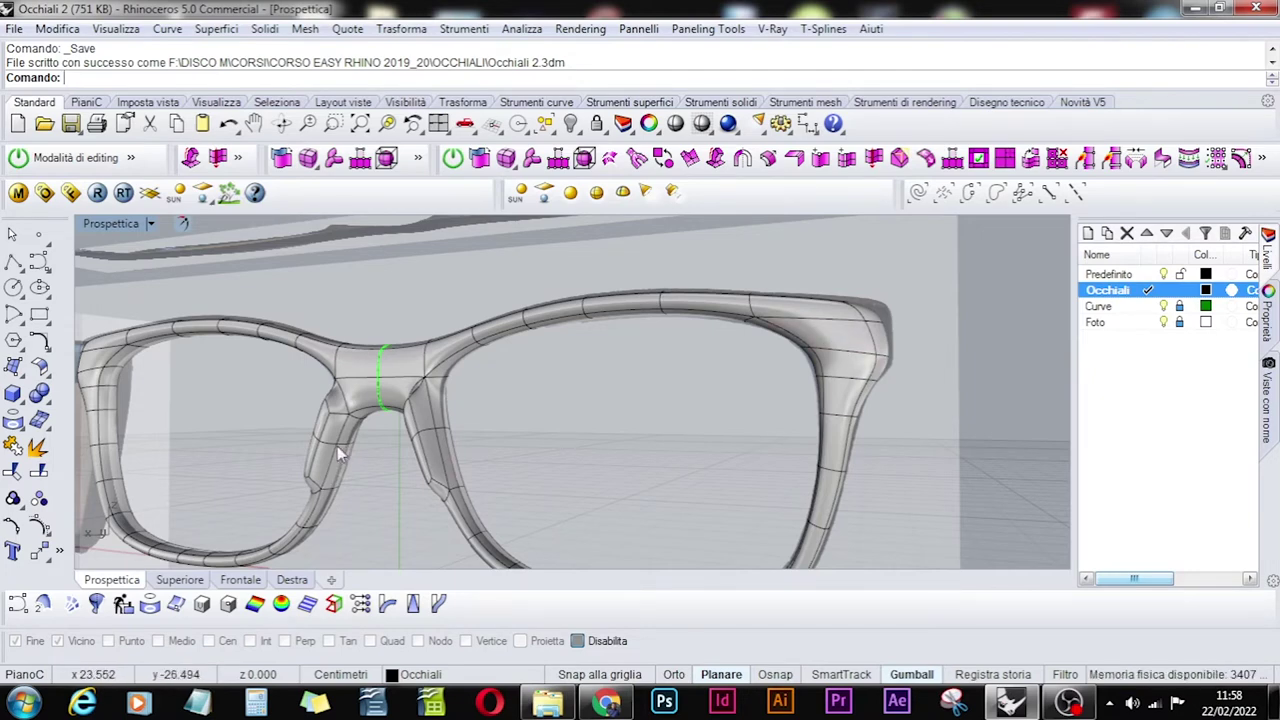
{"action": "right_click_drag", "start_coordinate": [892, 401], "coordinate": [812, 341]}
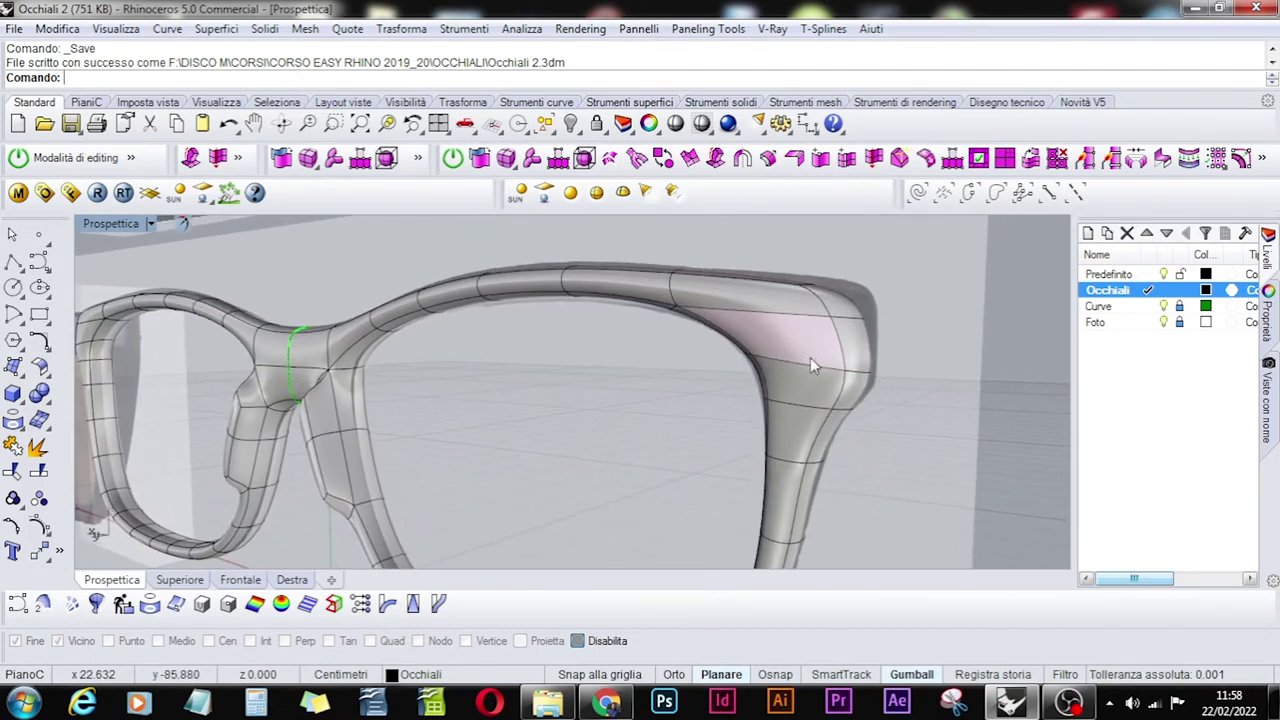
{"action": "scroll", "coordinate": [886, 346], "scroll_direction": "up", "scroll_amount": 4}
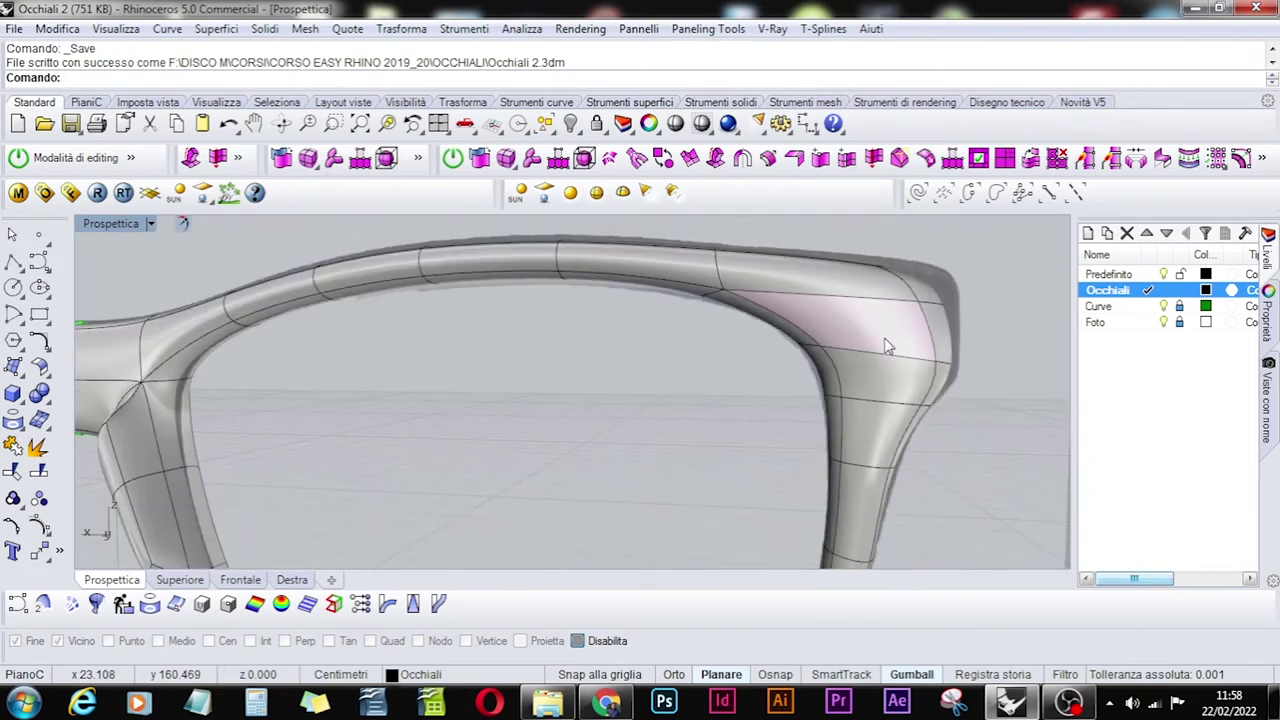
{"action": "right_click_drag", "start_coordinate": [868, 366], "coordinate": [901, 365]}
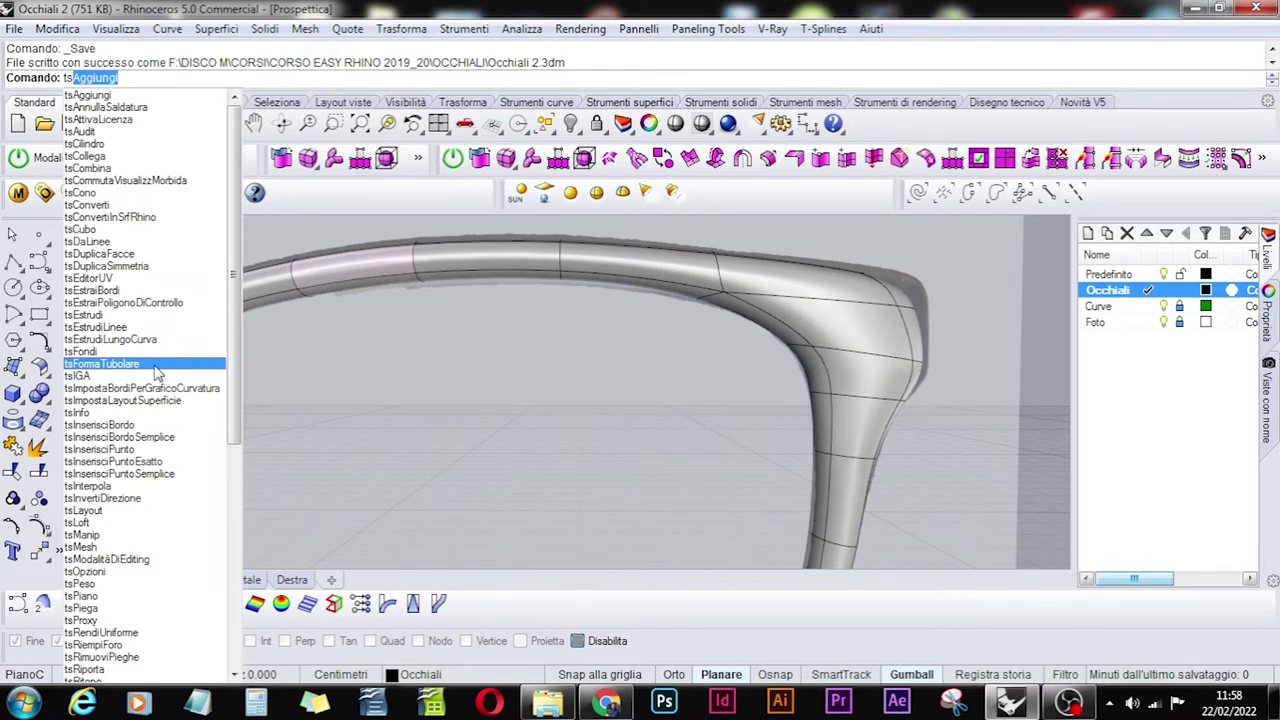
{"action": "left_click", "coordinate": [139, 444]}
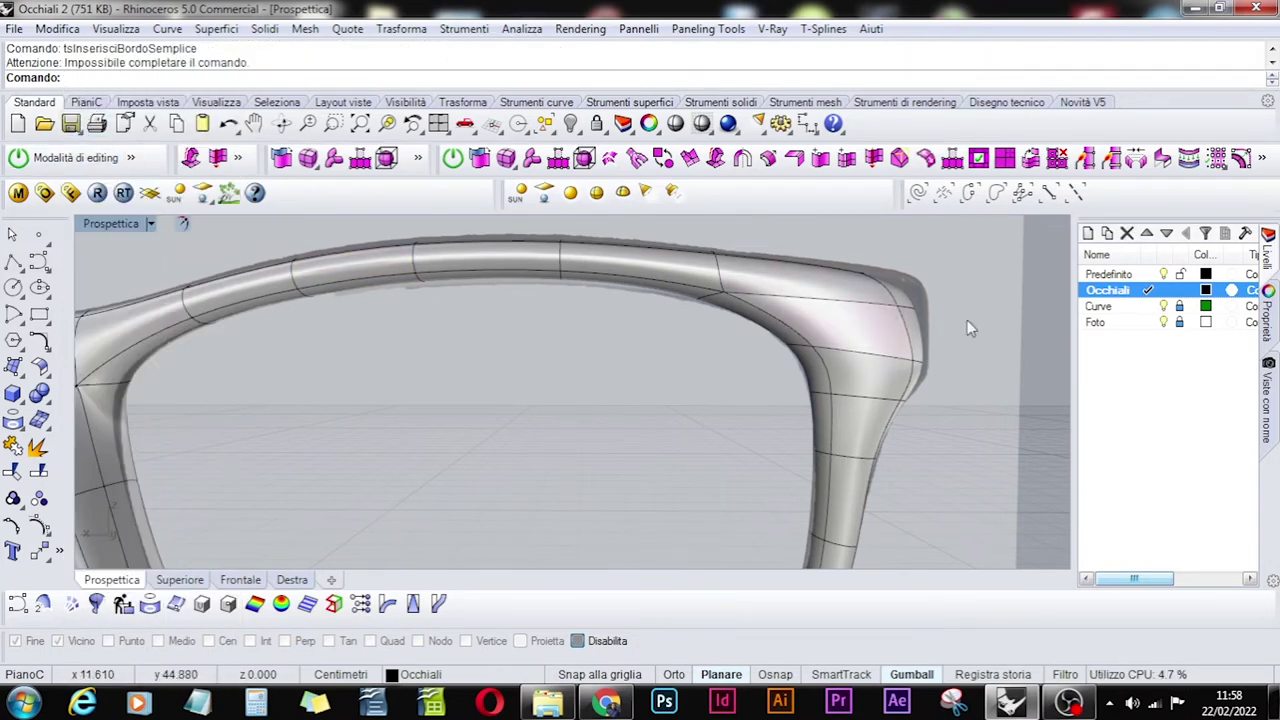
Activate T-spline edit mode with the selection mode set to edges (Bordo).
{"action": "left_click", "coordinate": [451, 160]}
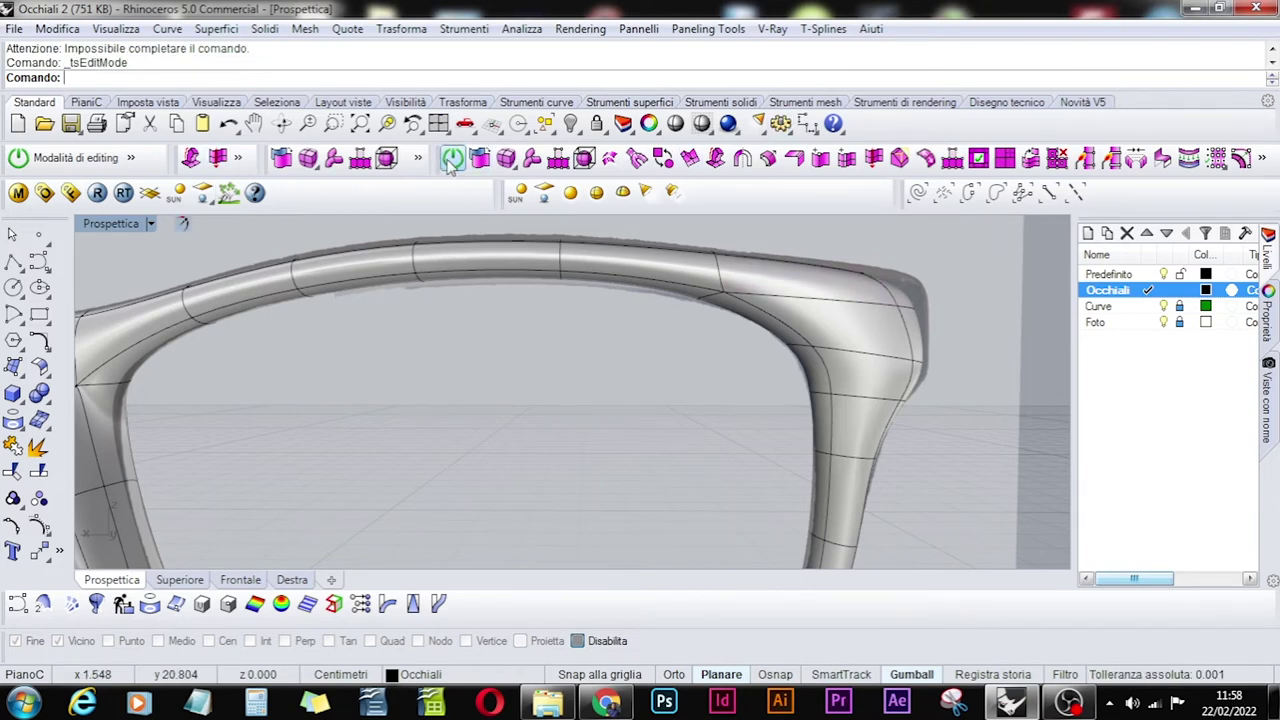
{"action": "left_click", "coordinate": [823, 29]}
{"action": "mouse_move", "coordinate": [860, 180]}
{"action": "left_click", "coordinate": [1100, 200]}
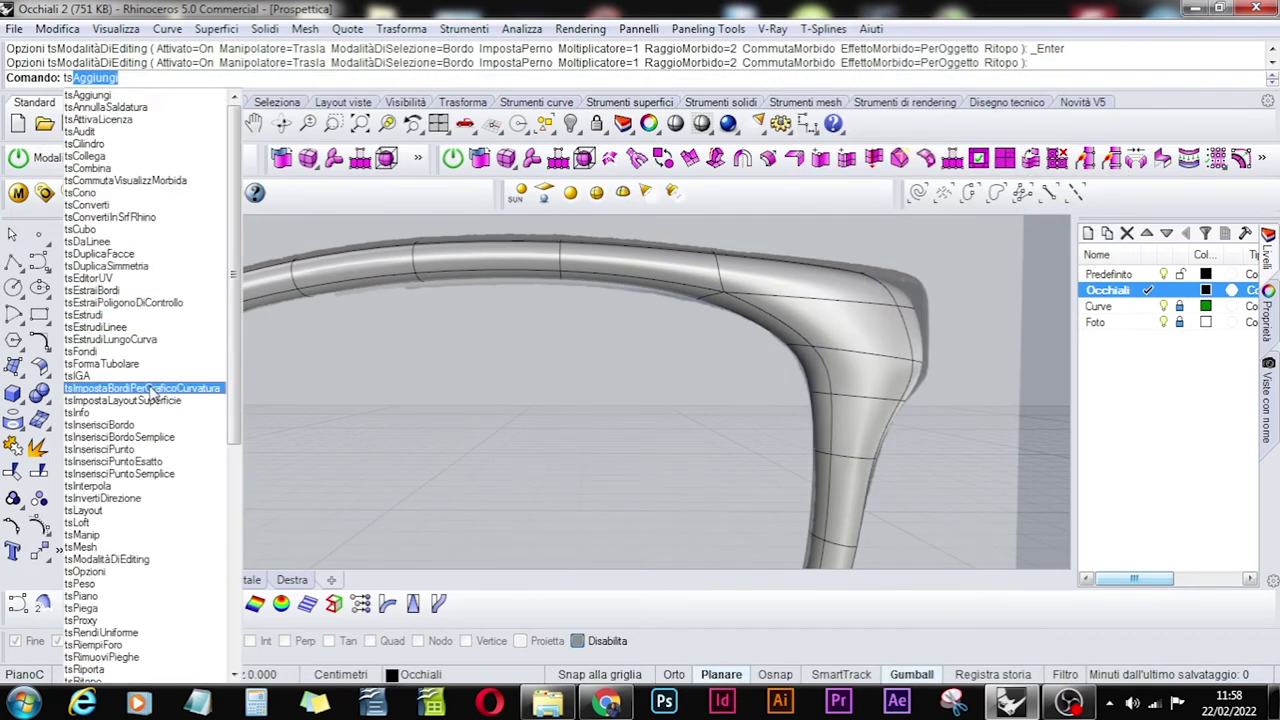
Insert a short edge with tsInserisciBordoSemplice across the three horizontal edges of the rim's upper outer corner, at about 0.49 along them.
{"action": "left_click", "coordinate": [155, 443]}
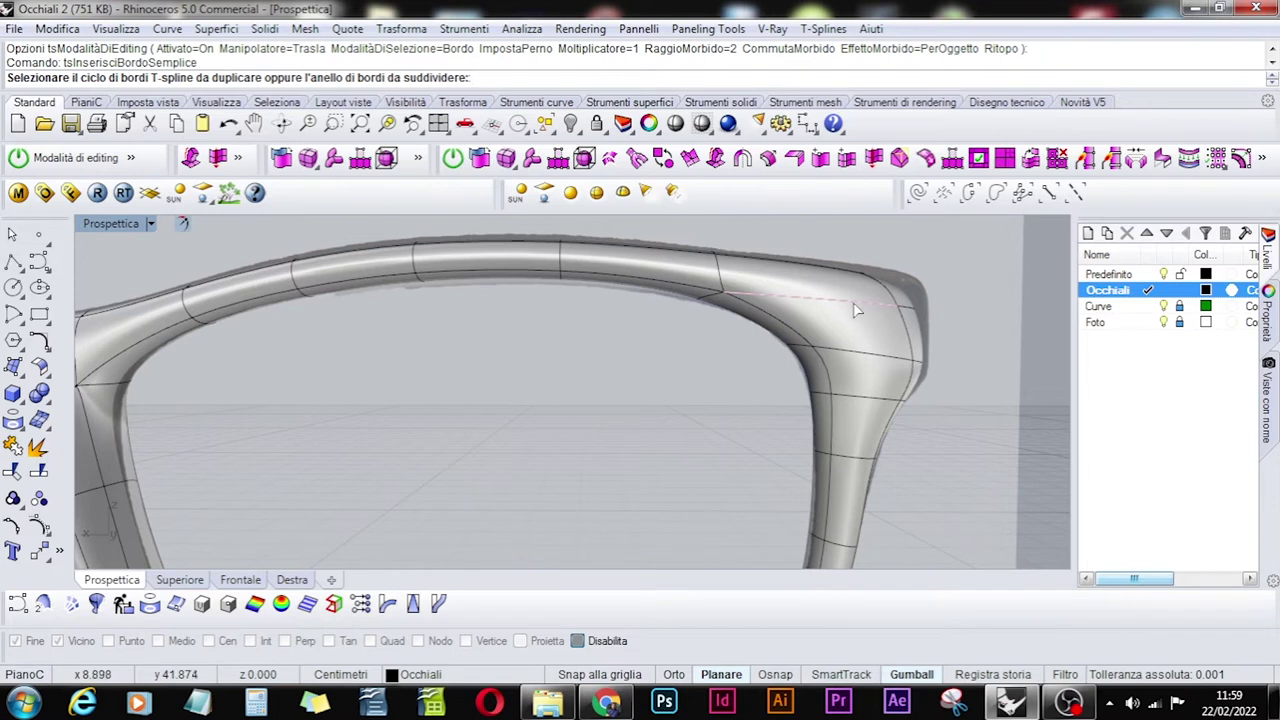
{"action": "left_click", "coordinate": [853, 306]}
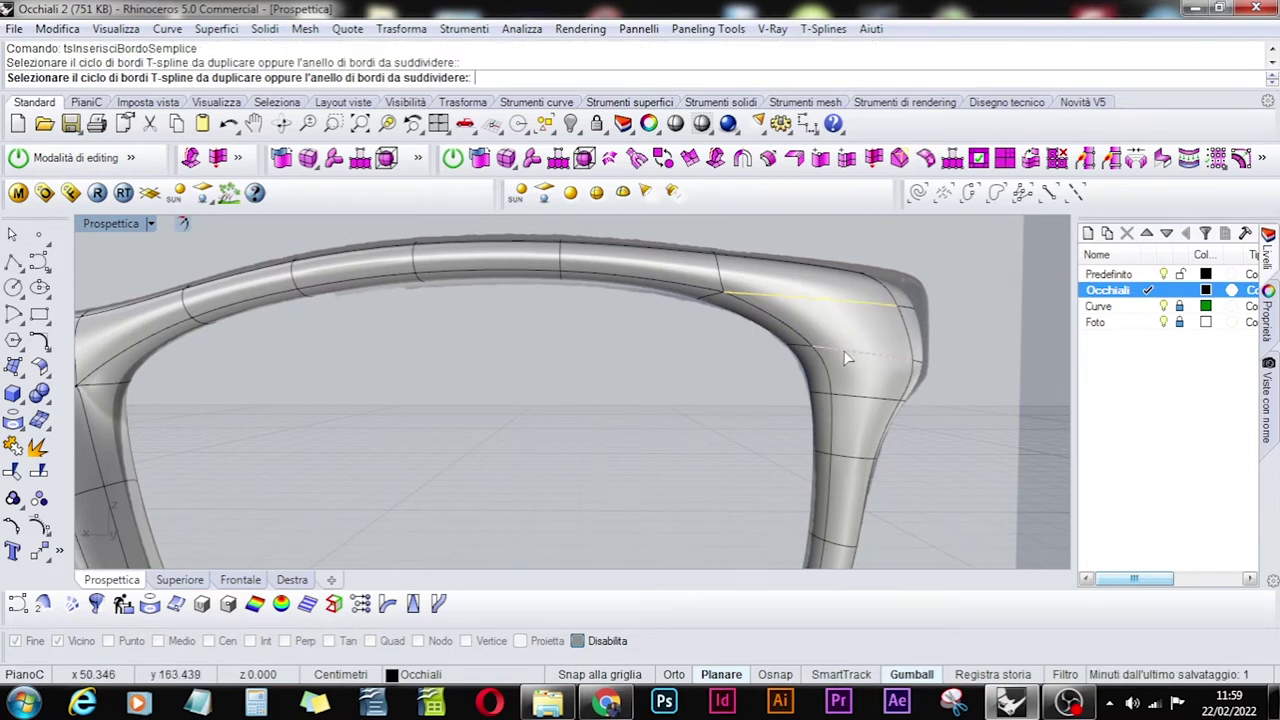
{"action": "left_click", "coordinate": [855, 344]}
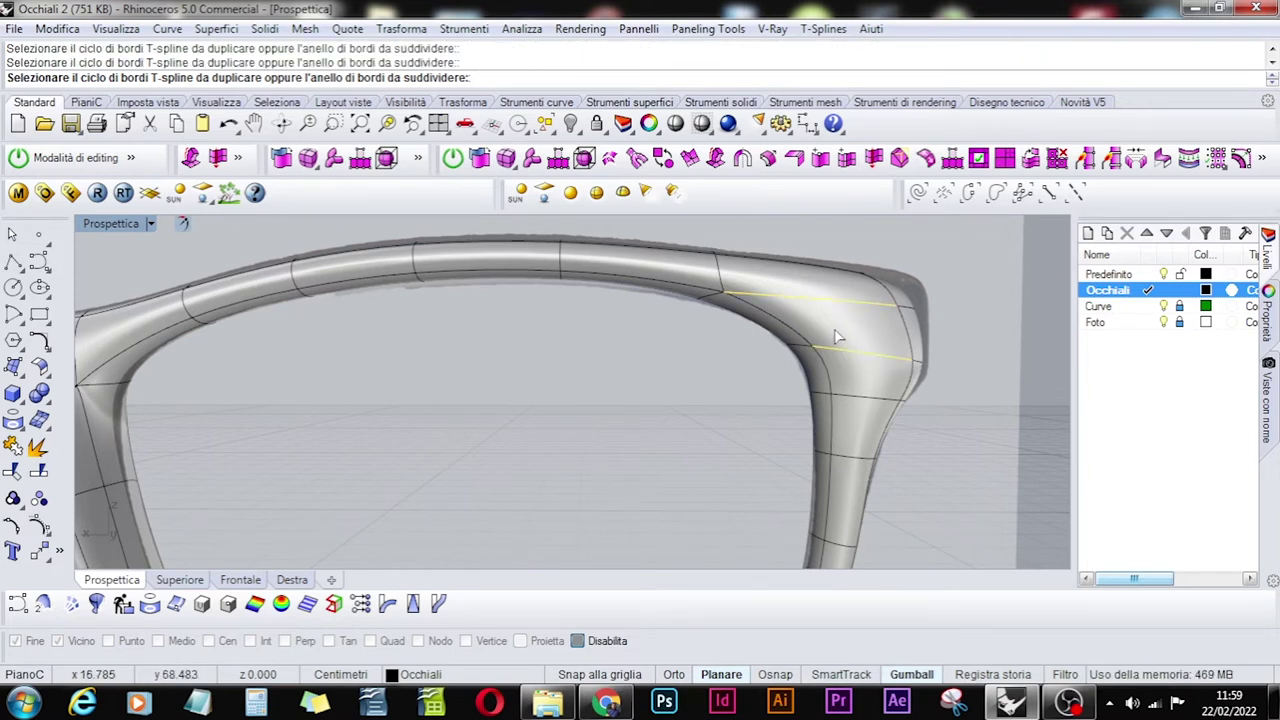
{"action": "right_click_drag", "start_coordinate": [988, 428], "coordinate": [839, 430]}
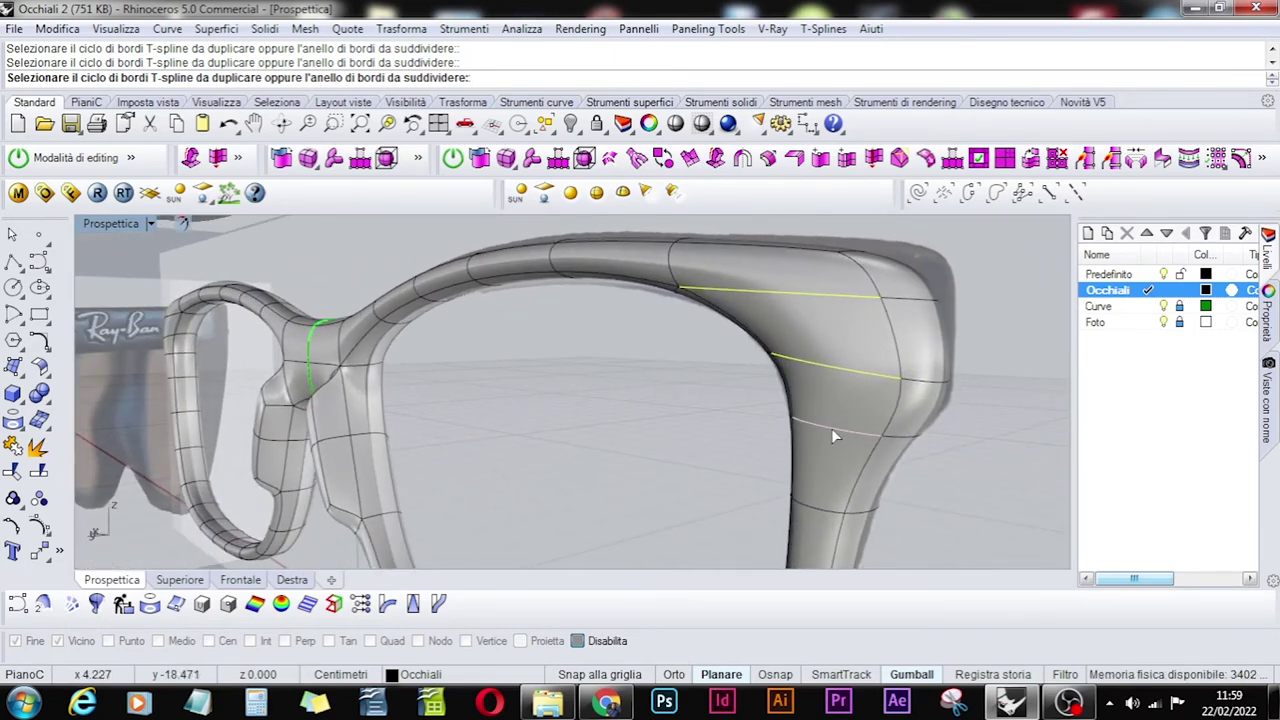
{"action": "left_click", "coordinate": [824, 377]}
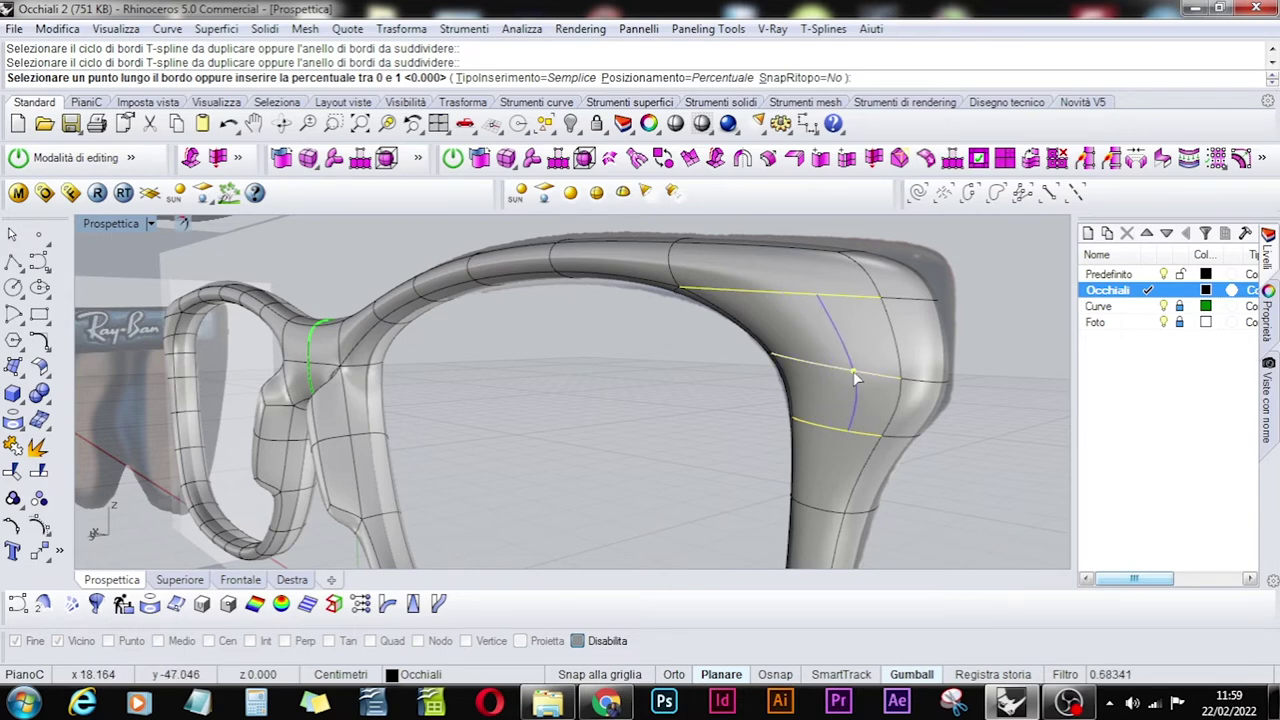
{"action": "right_click_drag", "start_coordinate": [838, 371], "coordinate": [930, 356]}
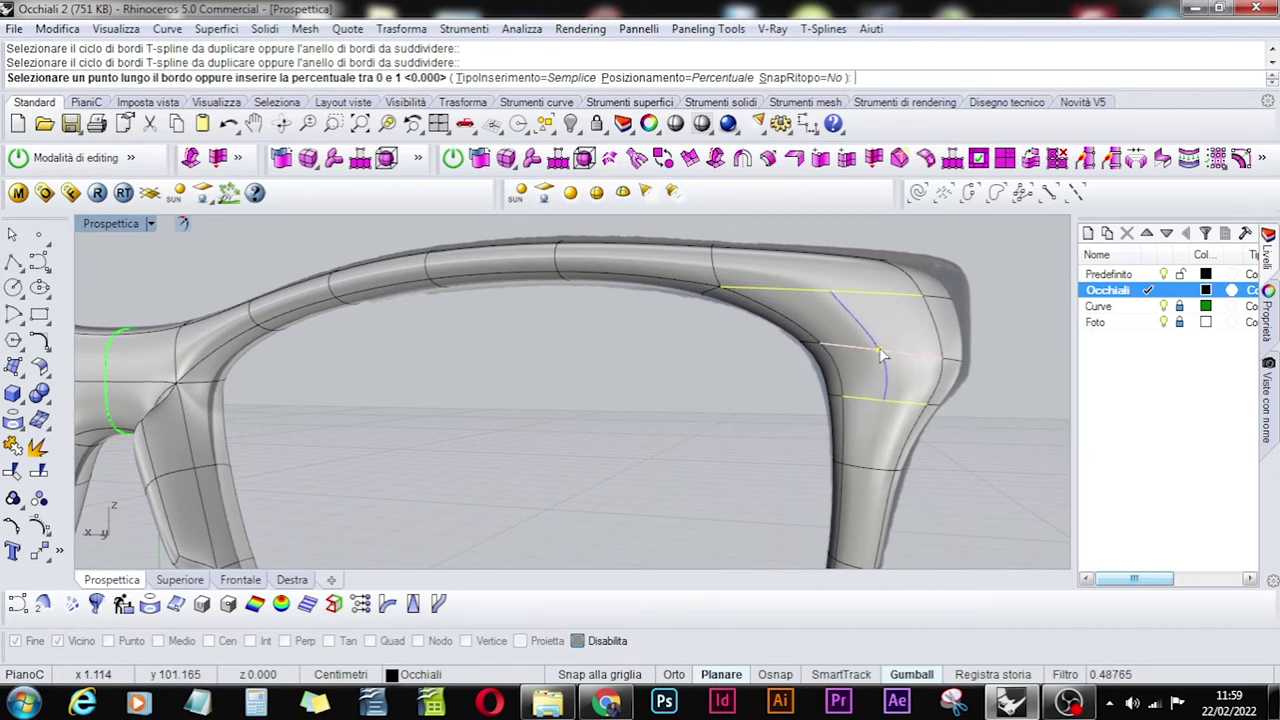
{"action": "left_click", "coordinate": [882, 353]}
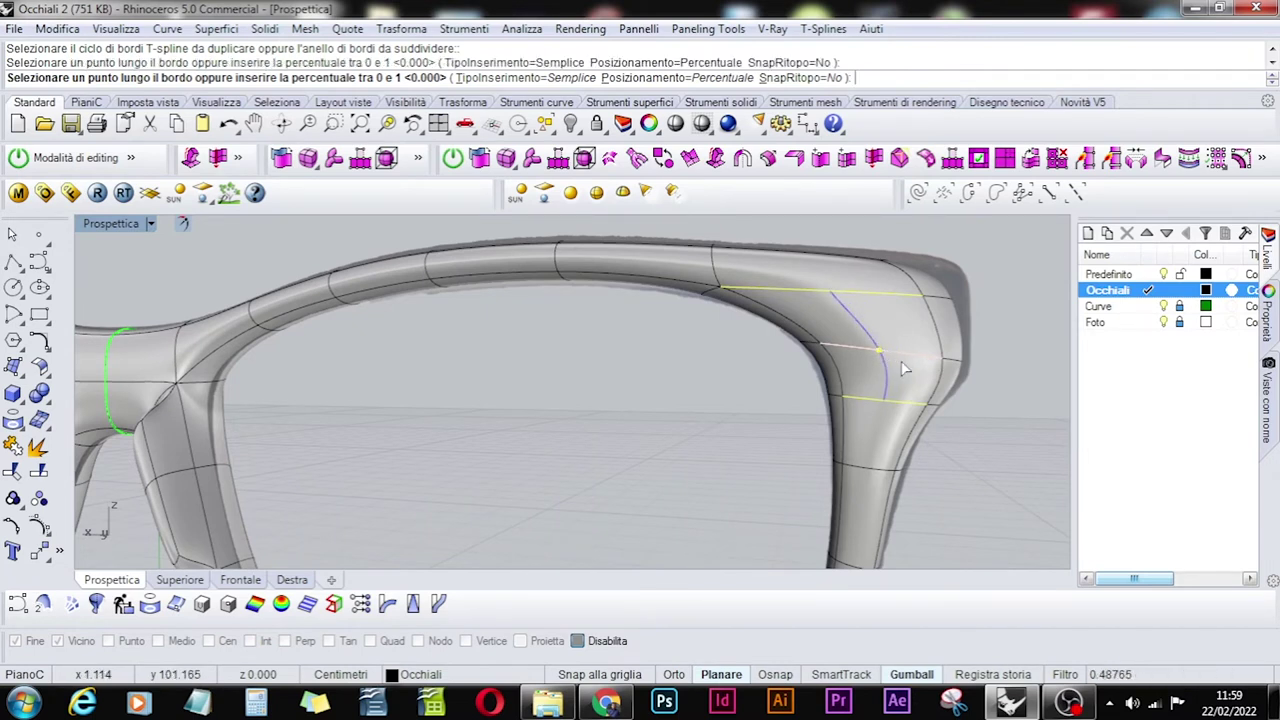
{"action": "key", "text": "Return"}
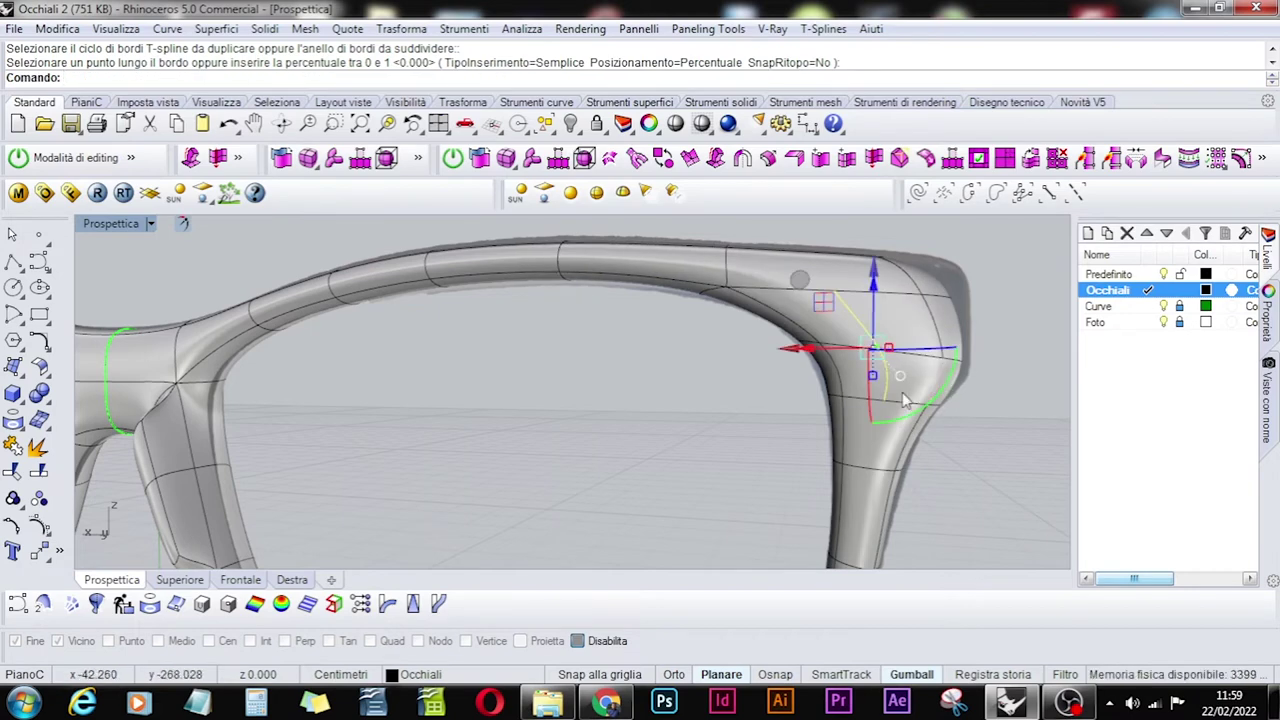
{"action": "key", "text": "Escape"}
{"action": "scroll", "coordinate": [885, 383], "scroll_direction": "down", "scroll_amount": 5}
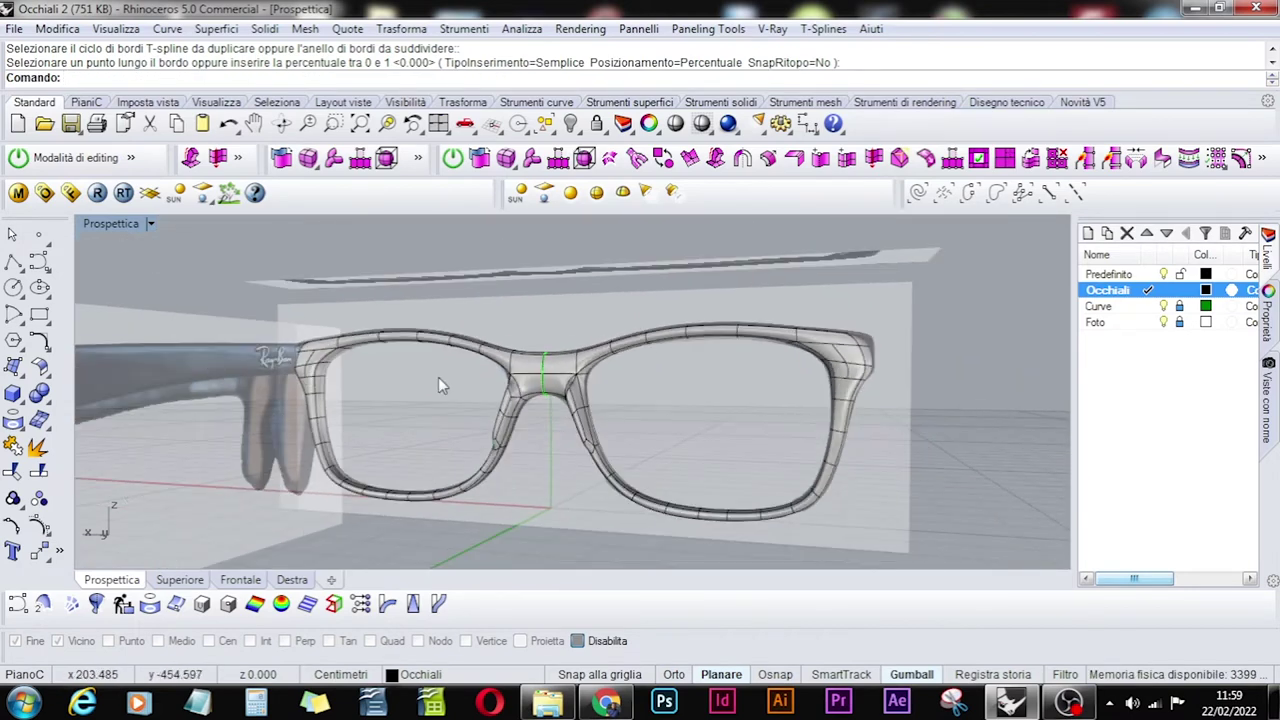
Select the two faces beside the inserted edge at the back of the outer corner in face mode (Faccia) and extrude them.
{"action": "scroll", "coordinate": [854, 379], "scroll_direction": "up", "scroll_amount": 2}
{"action": "scroll", "coordinate": [854, 379], "scroll_direction": "up", "scroll_amount": 3}
{"action": "right_click_drag", "start_coordinate": [860, 320], "coordinate": [743, 363]}
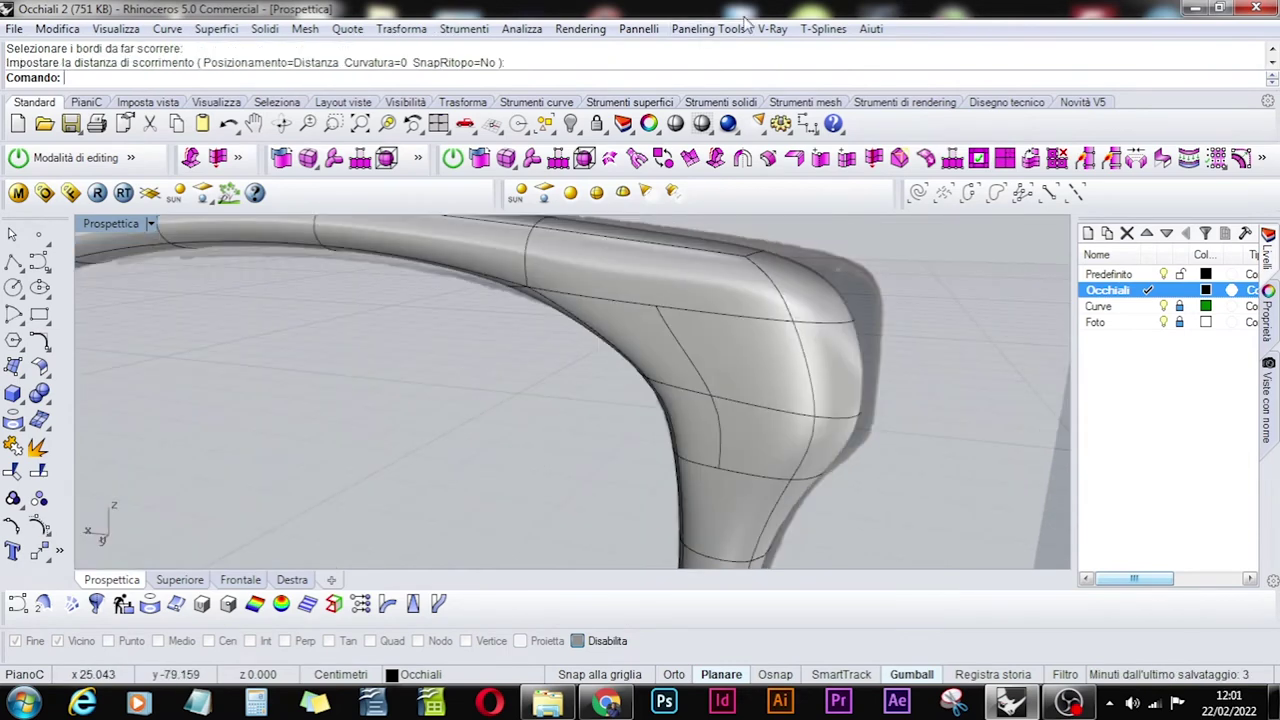
{"action": "left_click", "coordinate": [822, 28]}
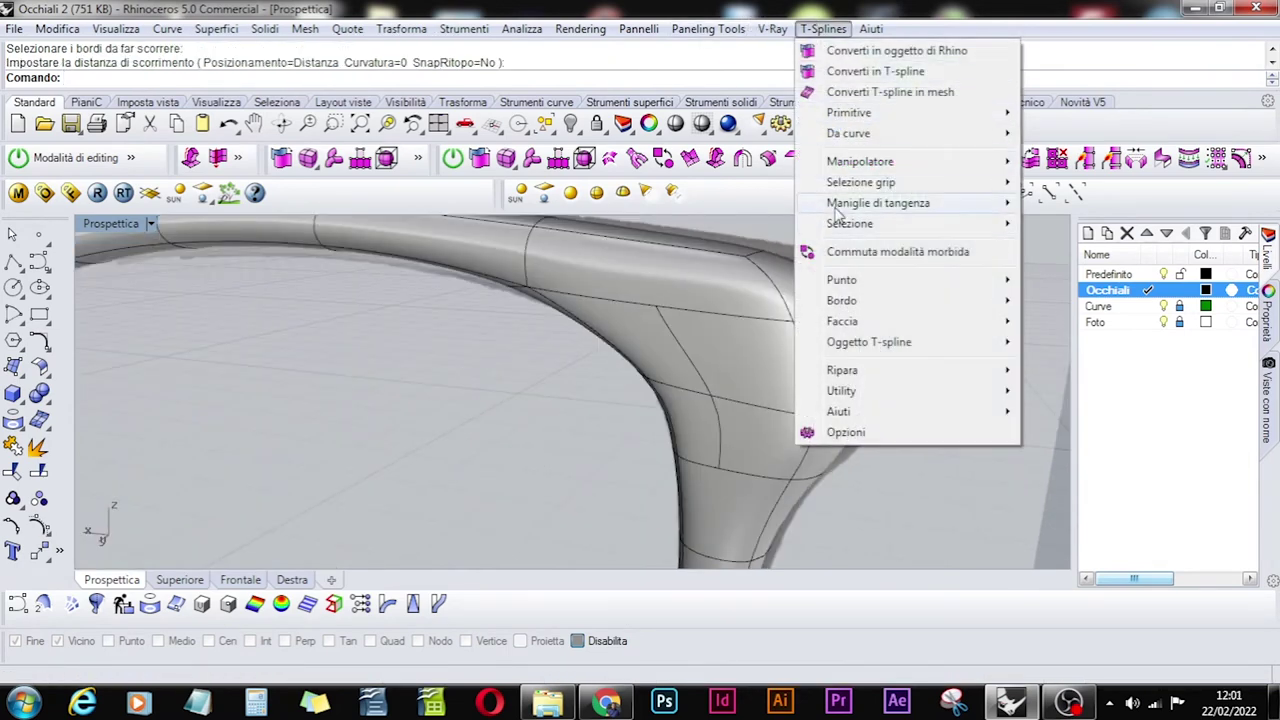
{"action": "left_click", "coordinate": [1065, 228]}
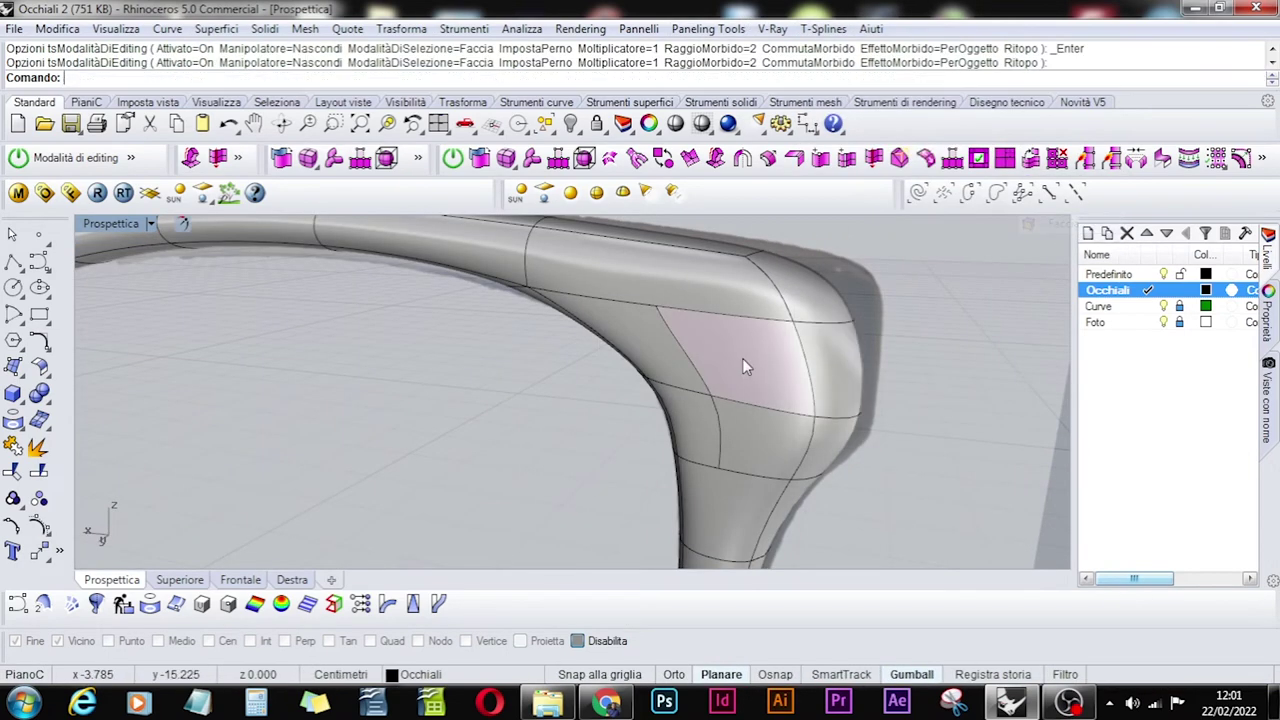
{"action": "left_click", "coordinate": [742, 358]}
{"action": "left_click", "coordinate": [759, 432]}
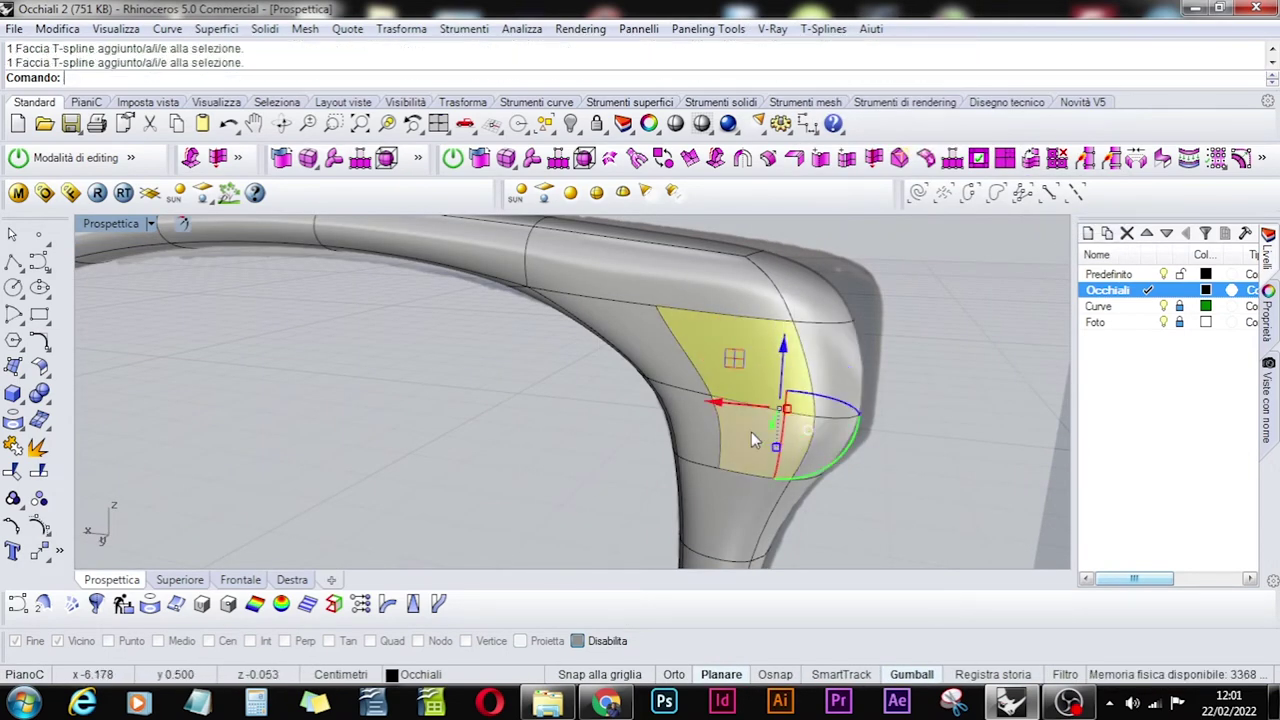
{"action": "left_click", "coordinate": [692, 160]}
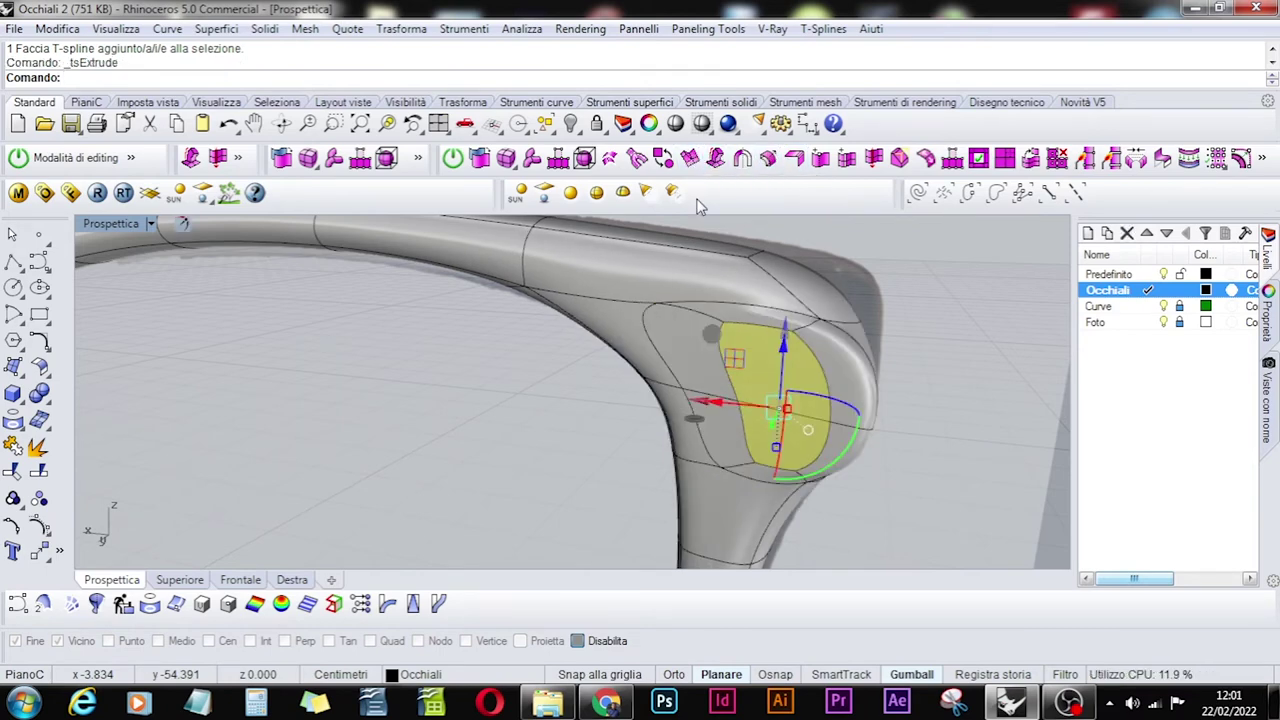
Pull the extruded corner faces backward along the gumball's green axis and dismiss the news notification.
{"action": "right_click_drag", "start_coordinate": [985, 365], "coordinate": [812, 414]}
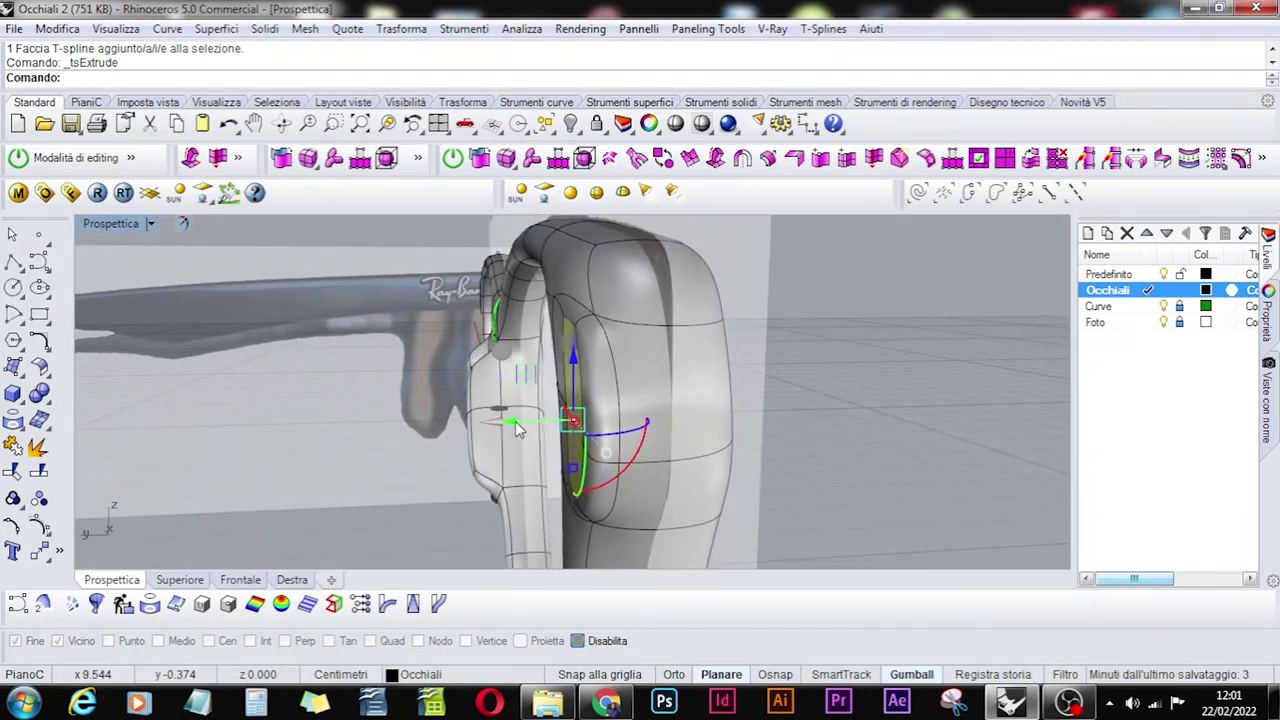
{"action": "left_click", "coordinate": [513, 421]}
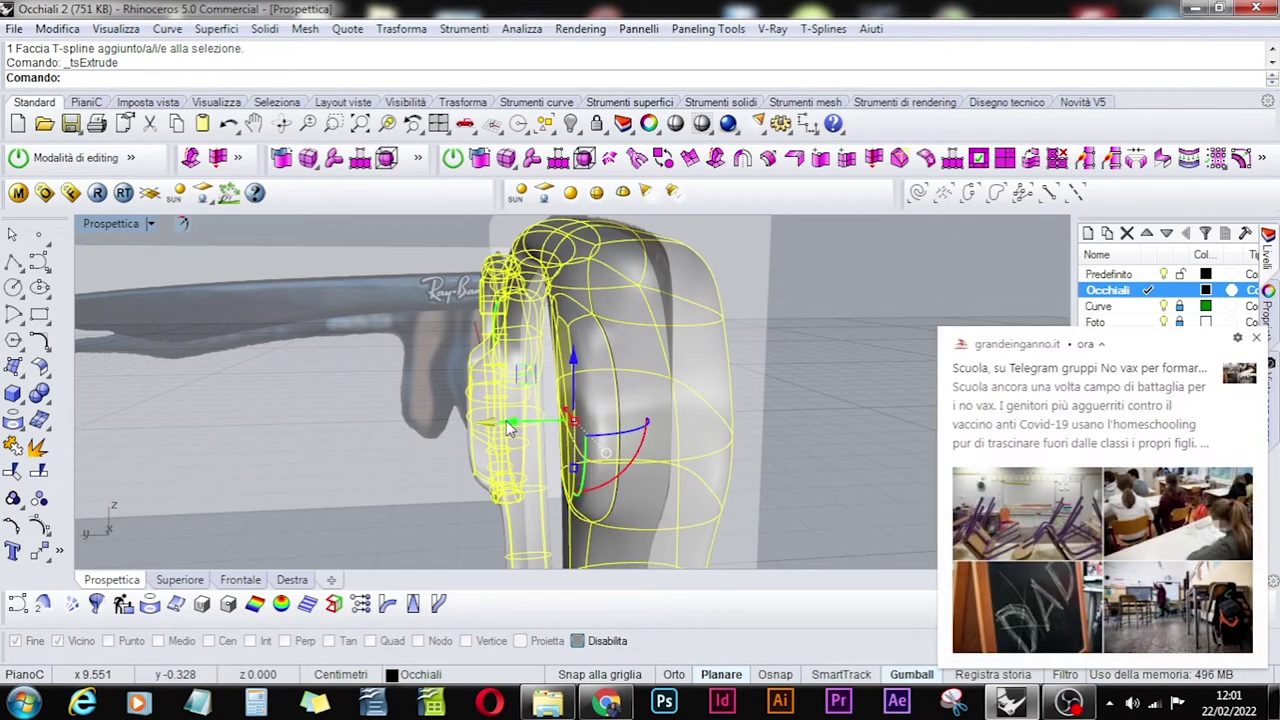
{"action": "left_click", "coordinate": [1255, 338]}
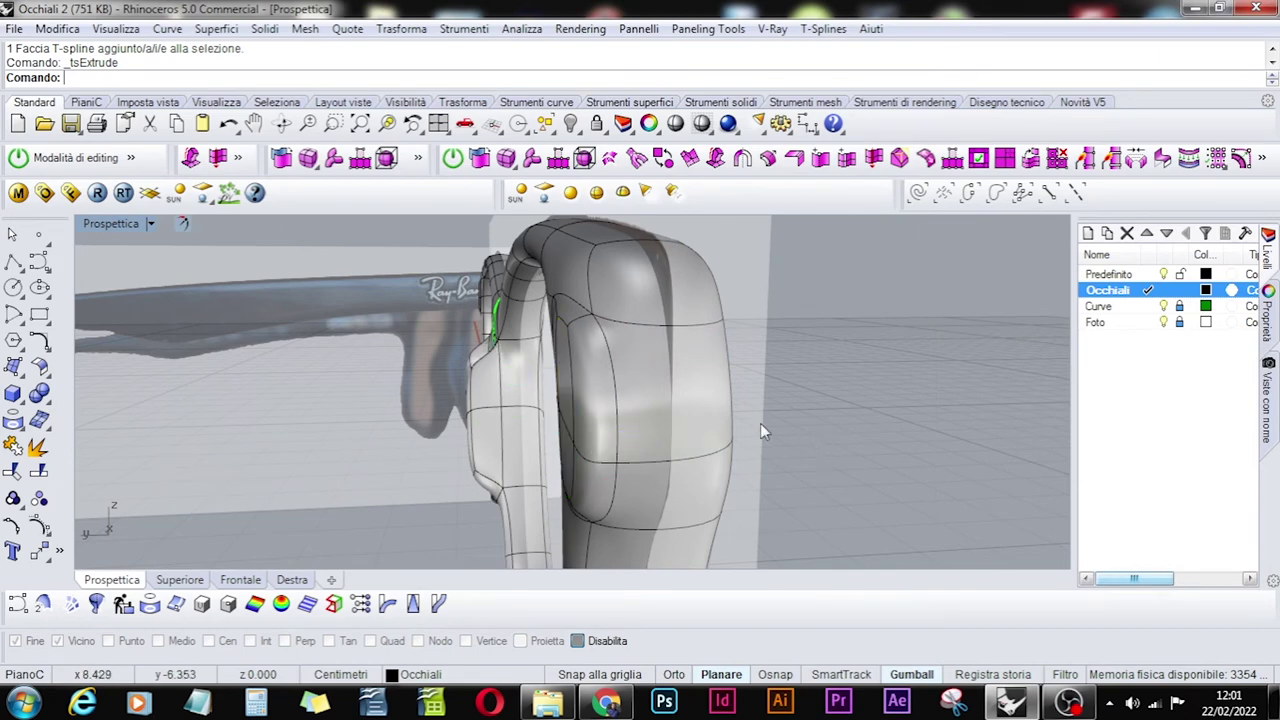
Return to face editing, select the two outer faces of the extruded corner block and shift them slightly with the gumball.
{"action": "right_click_drag", "start_coordinate": [608, 393], "coordinate": [713, 364]}
{"action": "left_click", "coordinate": [714, 367]}
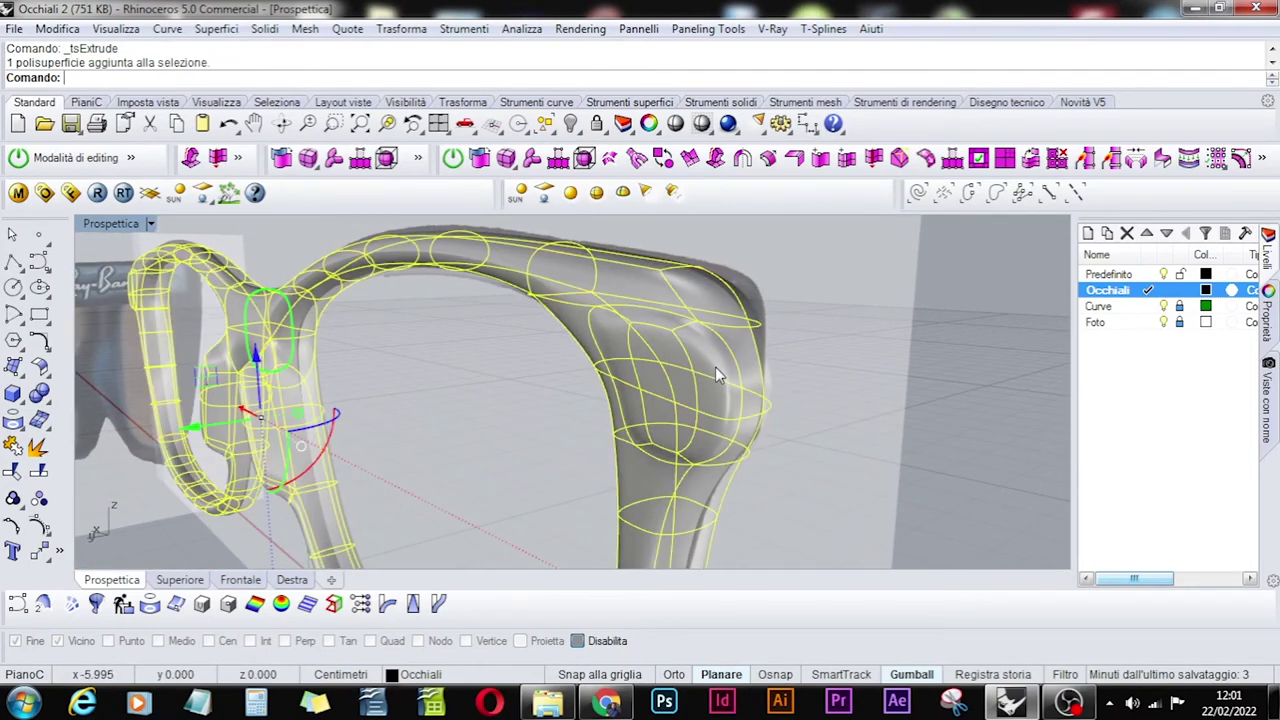
{"action": "left_click", "coordinate": [823, 28]}
{"action": "mouse_move", "coordinate": [846, 191]}
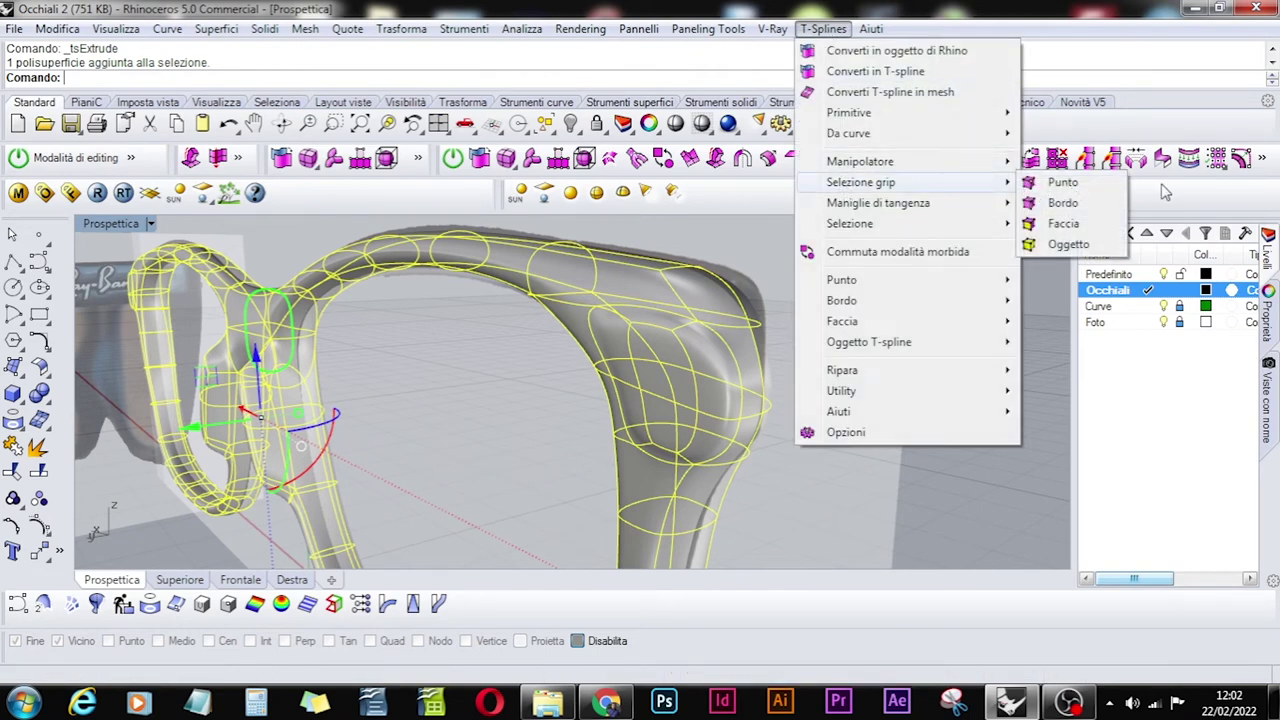
{"action": "left_click", "coordinate": [1063, 224]}
{"action": "left_click", "coordinate": [687, 363]}
{"action": "left_click", "coordinate": [693, 428]}
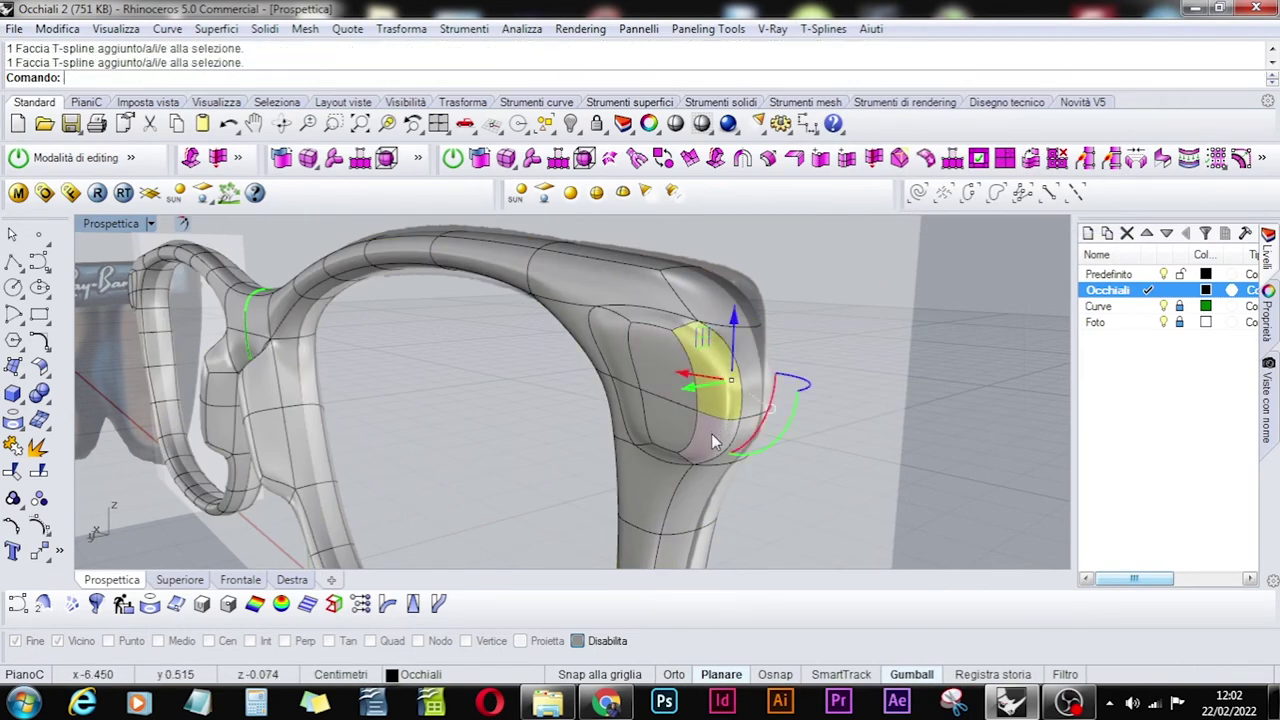
{"action": "left_click_drag", "start_coordinate": [686, 418], "coordinate": [667, 401]}
{"action": "right_click_drag", "start_coordinate": [750, 430], "coordinate": [961, 394]}
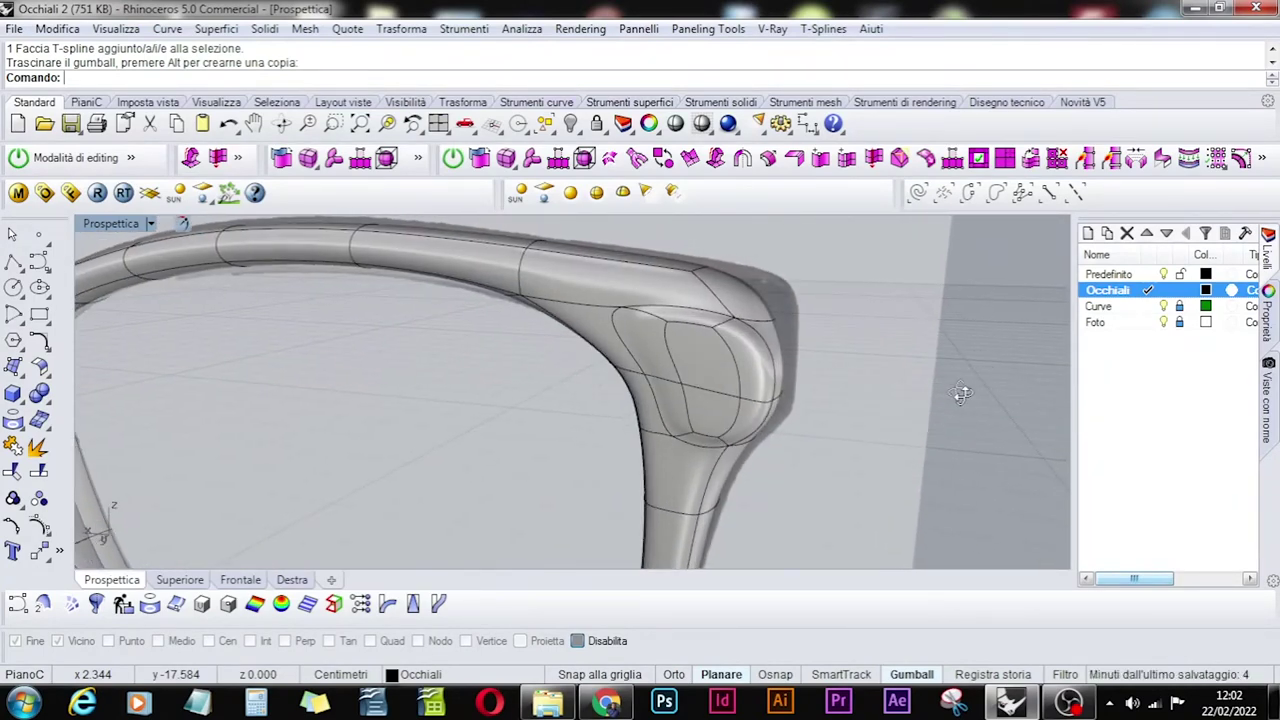
Examine the frame from several angles, focusing on how the lower rim's edges and thickness follow the reference photo.
{"action": "scroll", "coordinate": [711, 398], "scroll_direction": "down", "scroll_amount": 10}
{"action": "right_click_drag", "start_coordinate": [880, 443], "coordinate": [767, 389]}
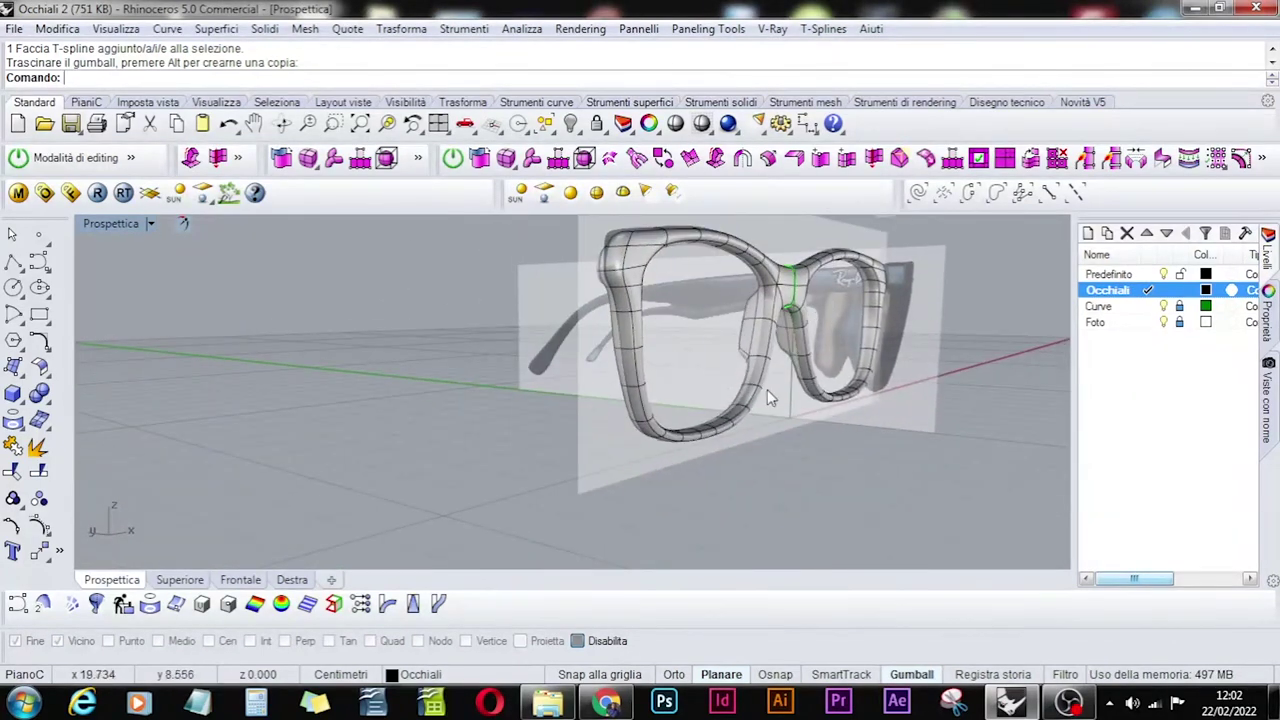
{"action": "scroll", "coordinate": [703, 416], "scroll_direction": "up", "scroll_amount": 5}
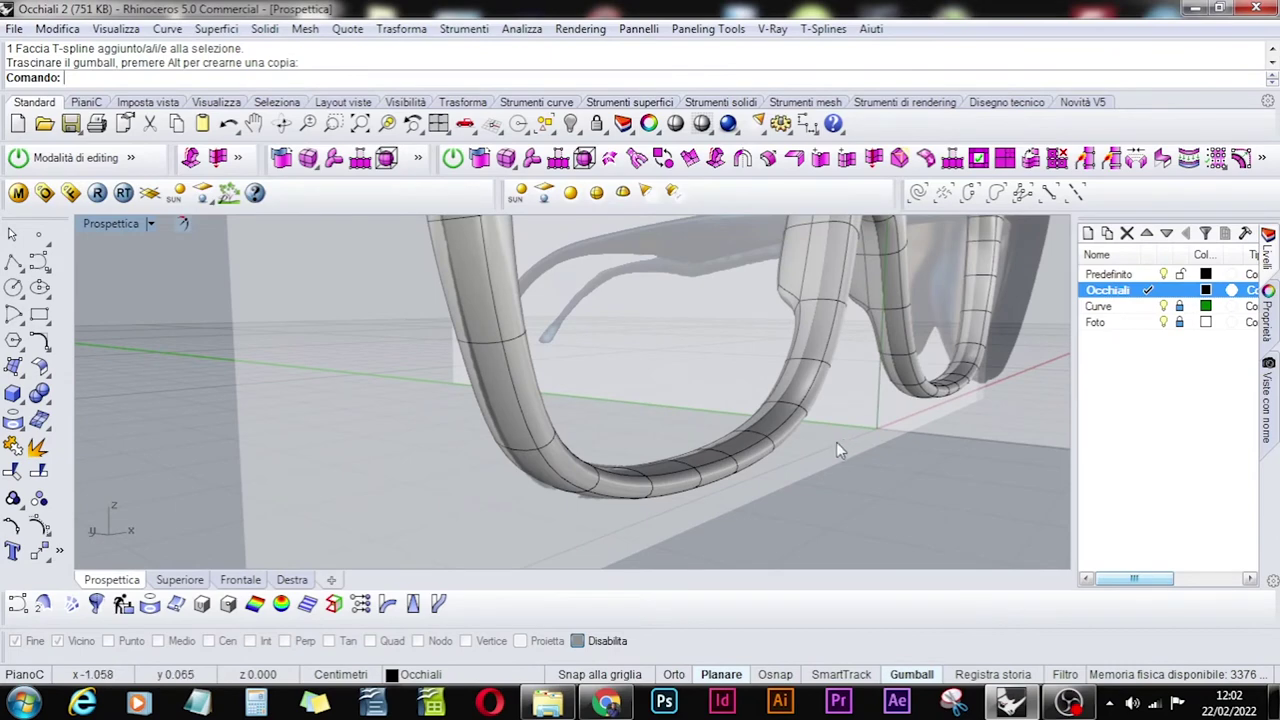
{"action": "right_click_drag", "start_coordinate": [836, 450], "coordinate": [755, 480]}
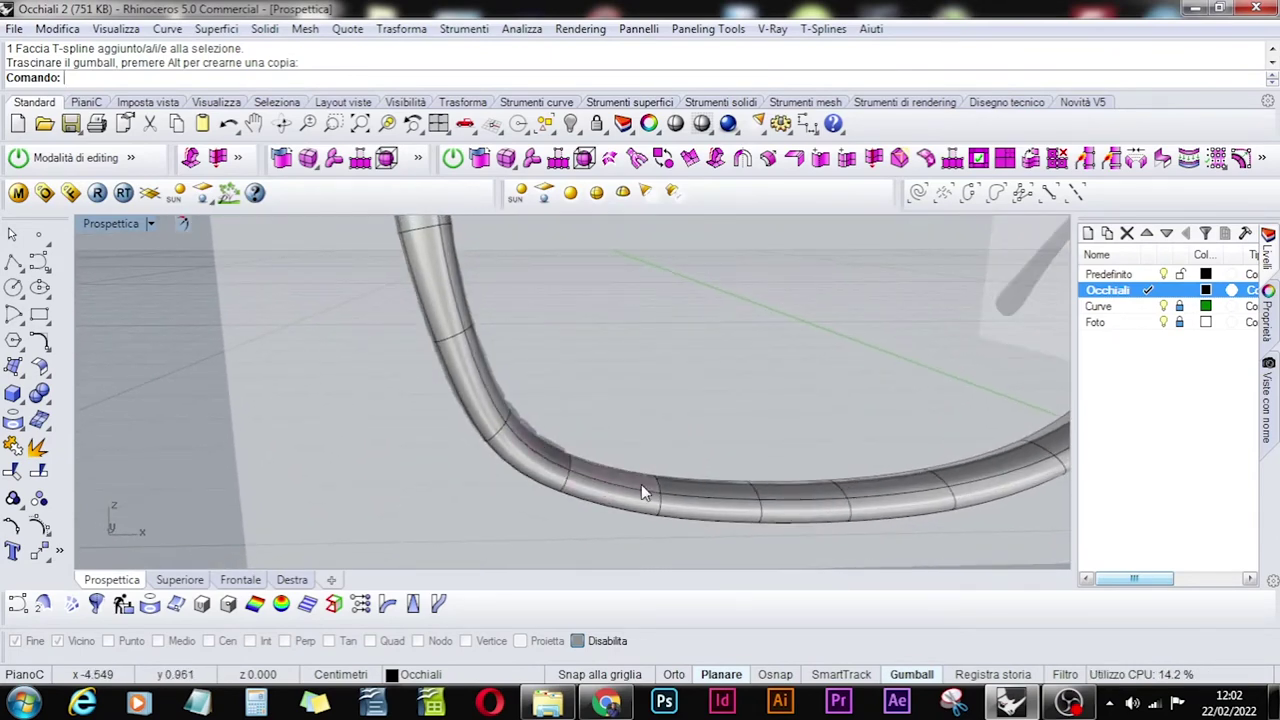
{"action": "scroll", "coordinate": [988, 488], "scroll_direction": "down", "scroll_amount": 5}
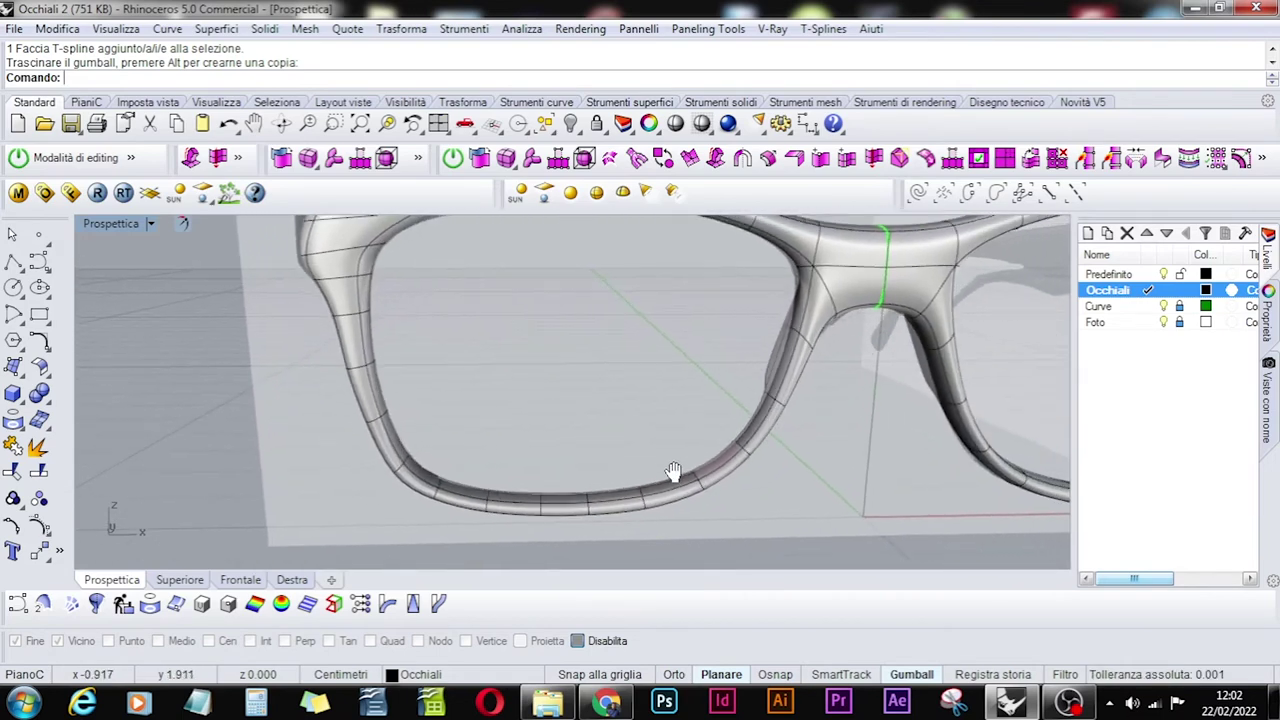
{"action": "scroll", "coordinate": [674, 471], "scroll_direction": "up", "scroll_amount": 2}
{"action": "right_click_drag", "start_coordinate": [545, 350], "coordinate": [665, 410], "text": "shift"}
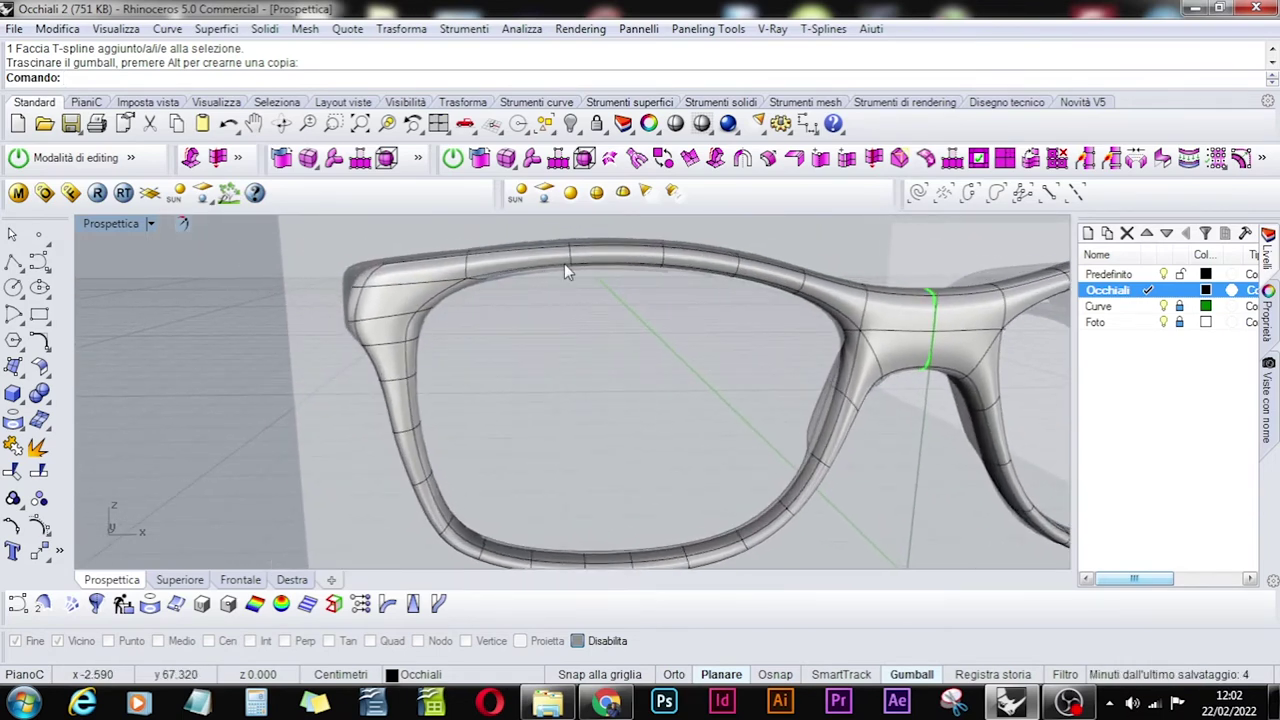
{"action": "right_click_drag", "start_coordinate": [556, 566], "coordinate": [545, 456]}
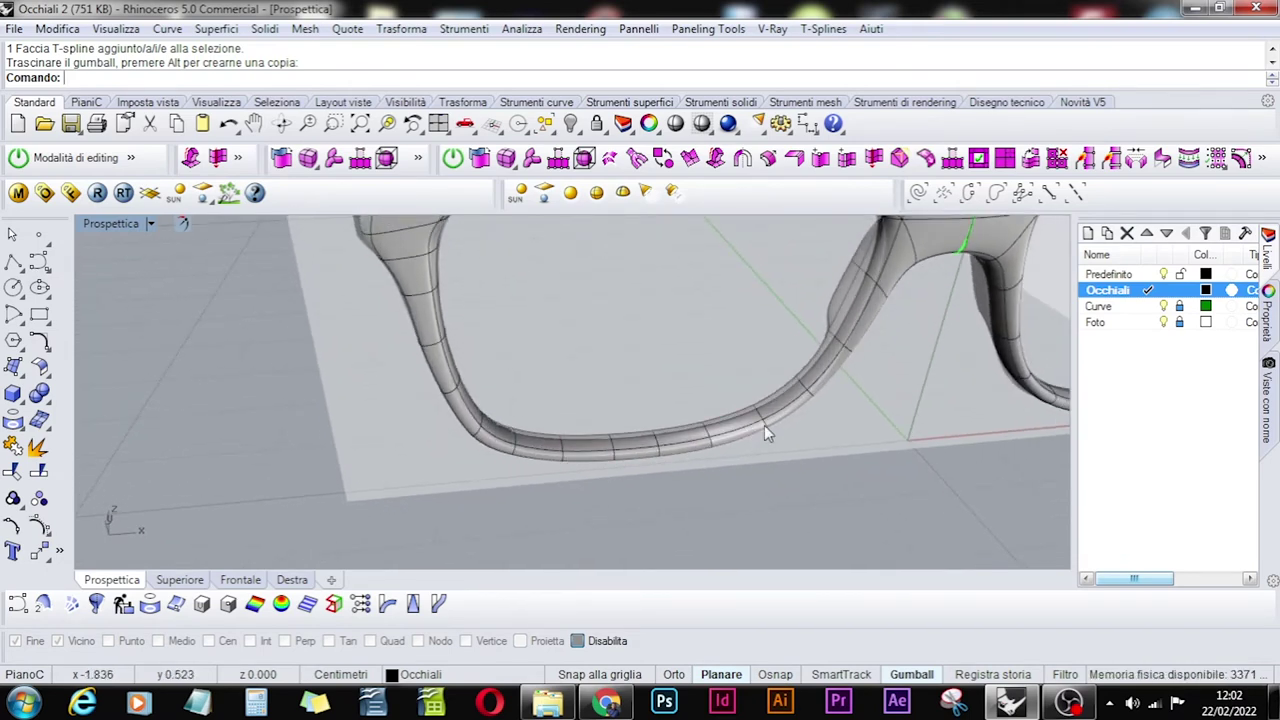
{"action": "right_click_drag", "start_coordinate": [746, 488], "coordinate": [789, 449]}
{"action": "scroll", "coordinate": [607, 408], "scroll_direction": "up", "scroll_amount": 3}
{"action": "right_click_drag", "start_coordinate": [607, 408], "coordinate": [826, 357], "text": "shift"}
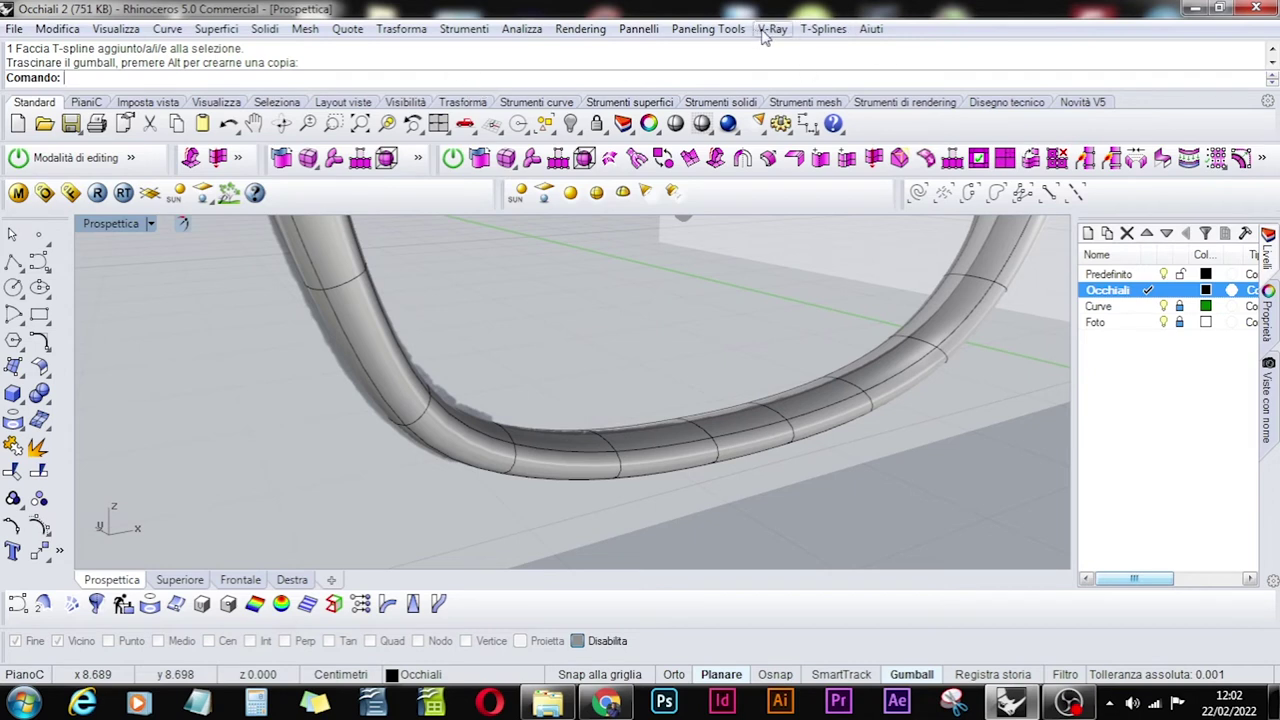
Slide the chain of lengthwise front edges along the bottom of the lower rim slightly across its thickness.
{"action": "left_click", "coordinate": [926, 158]}
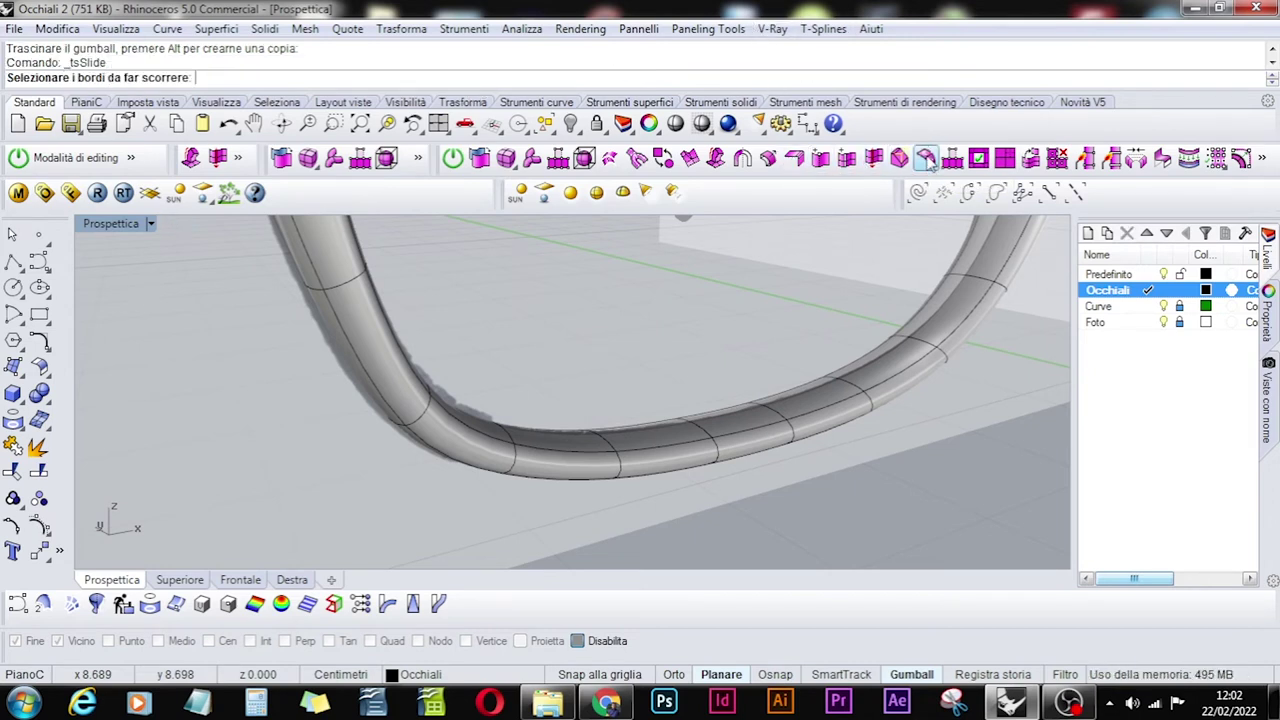
{"action": "left_click", "coordinate": [541, 447]}
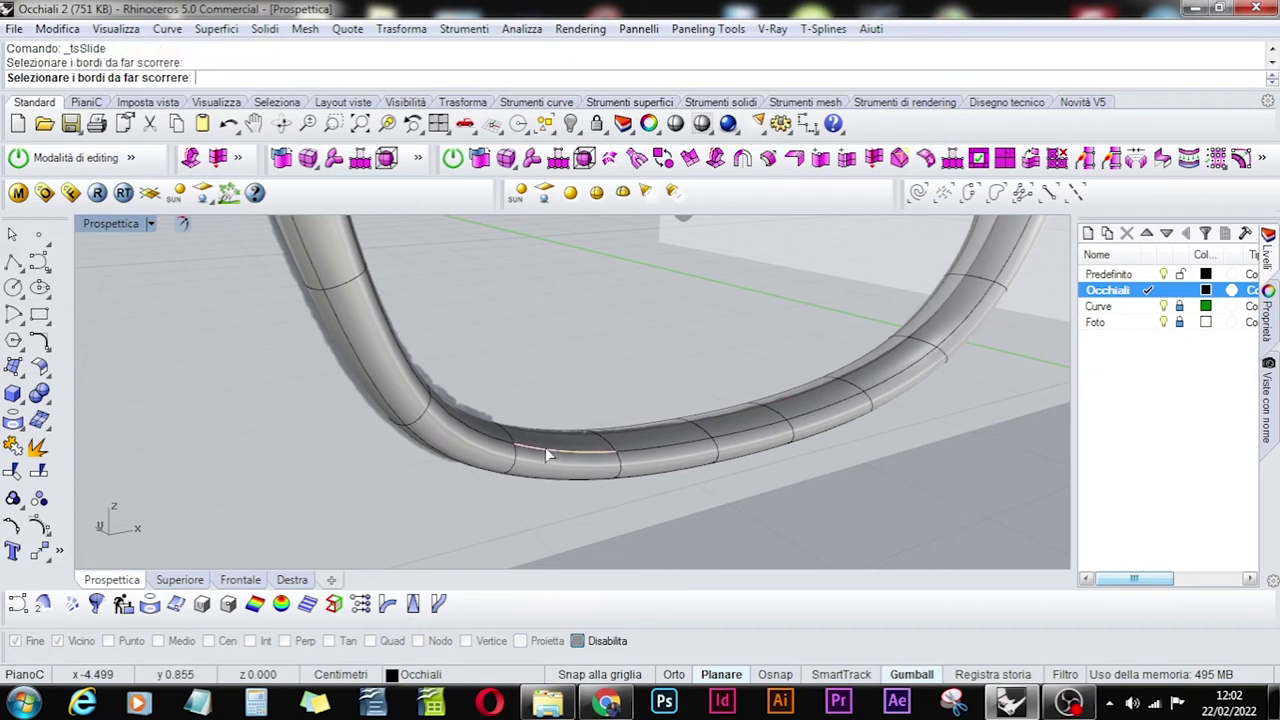
{"action": "left_click", "coordinate": [661, 442]}
{"action": "left_click", "coordinate": [745, 440]}
{"action": "left_click", "coordinate": [845, 414]}
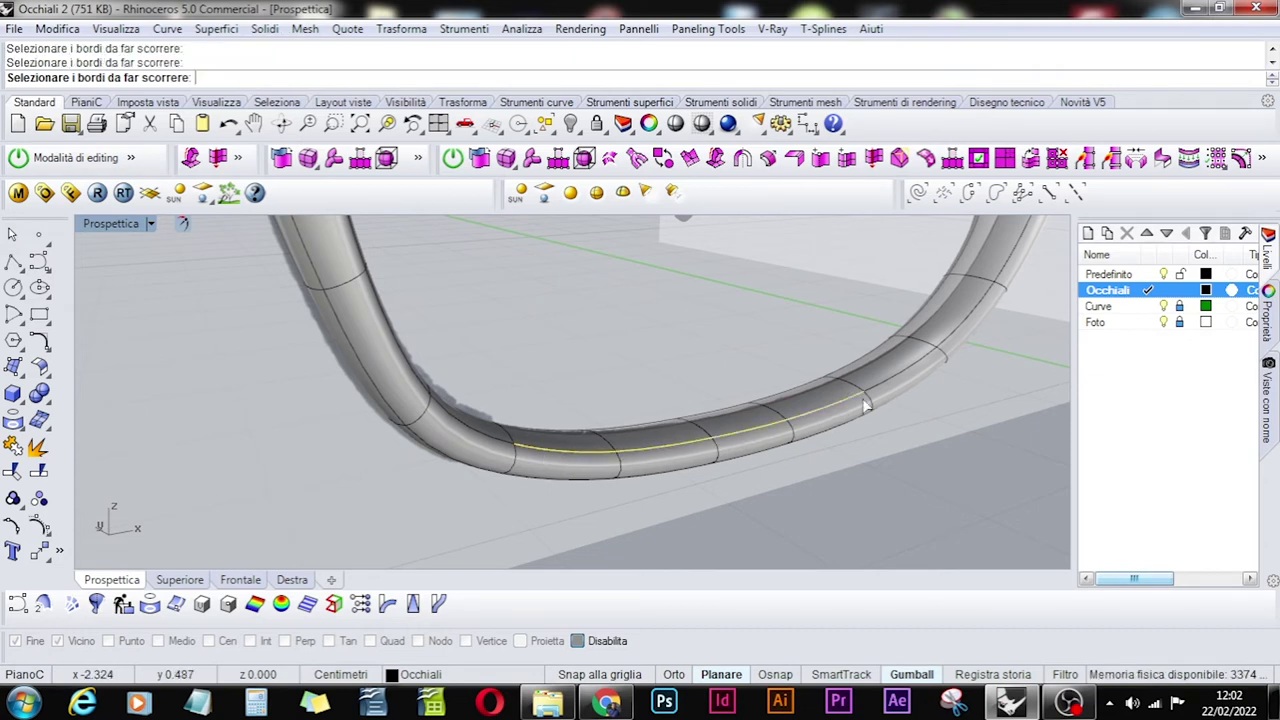
{"action": "left_click", "coordinate": [957, 323]}
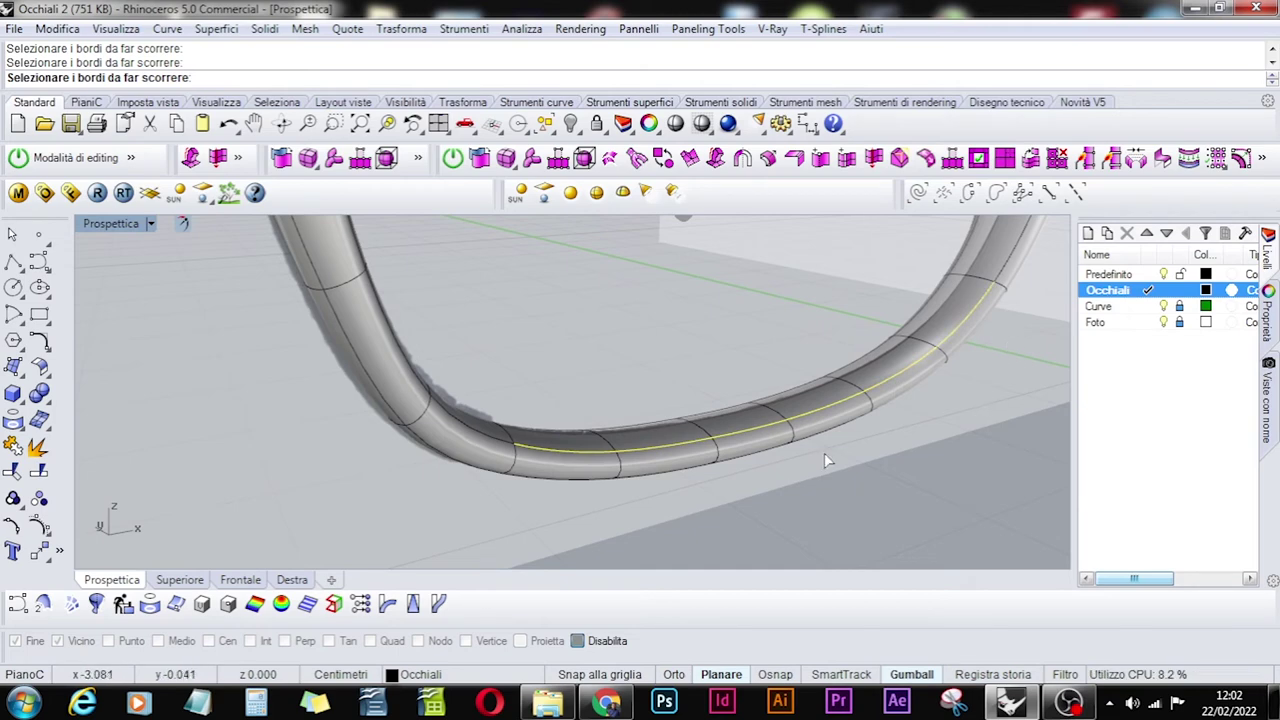
{"action": "key", "text": "Return"}
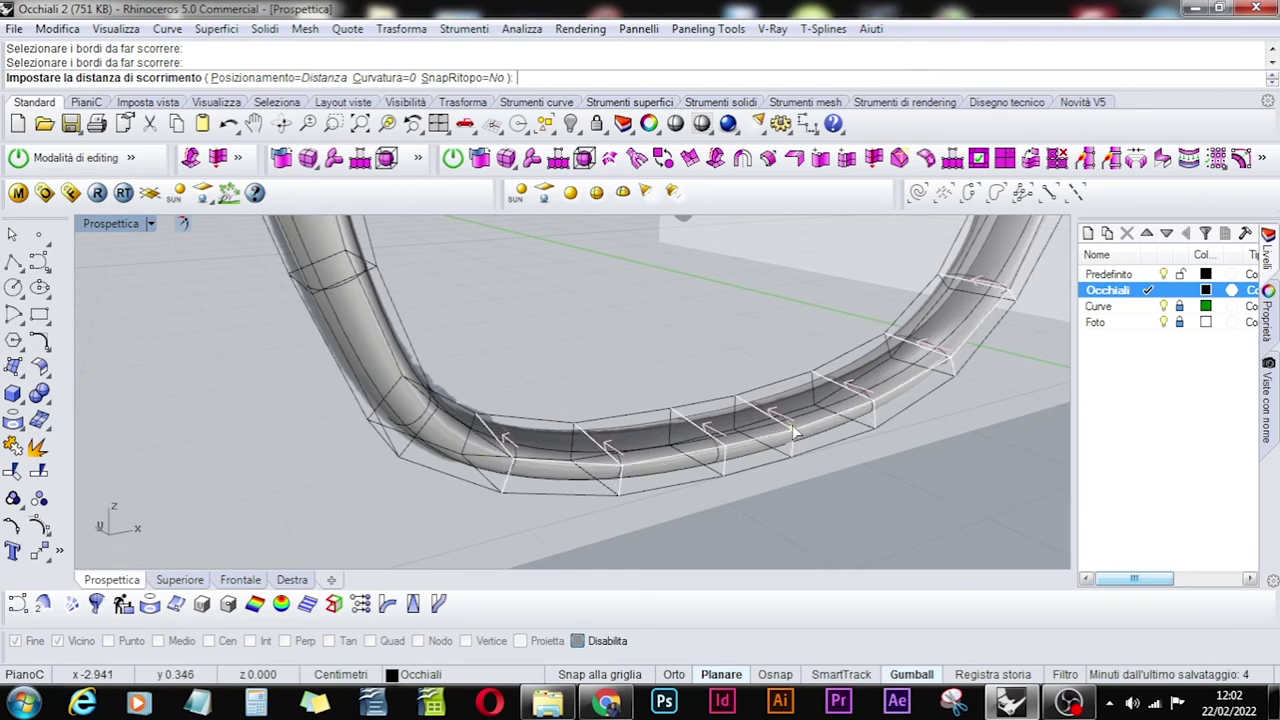
{"action": "scroll", "coordinate": [790, 430], "scroll_direction": "up", "scroll_amount": 2}
{"action": "scroll", "coordinate": [790, 430], "scroll_direction": "up", "scroll_amount": 2}
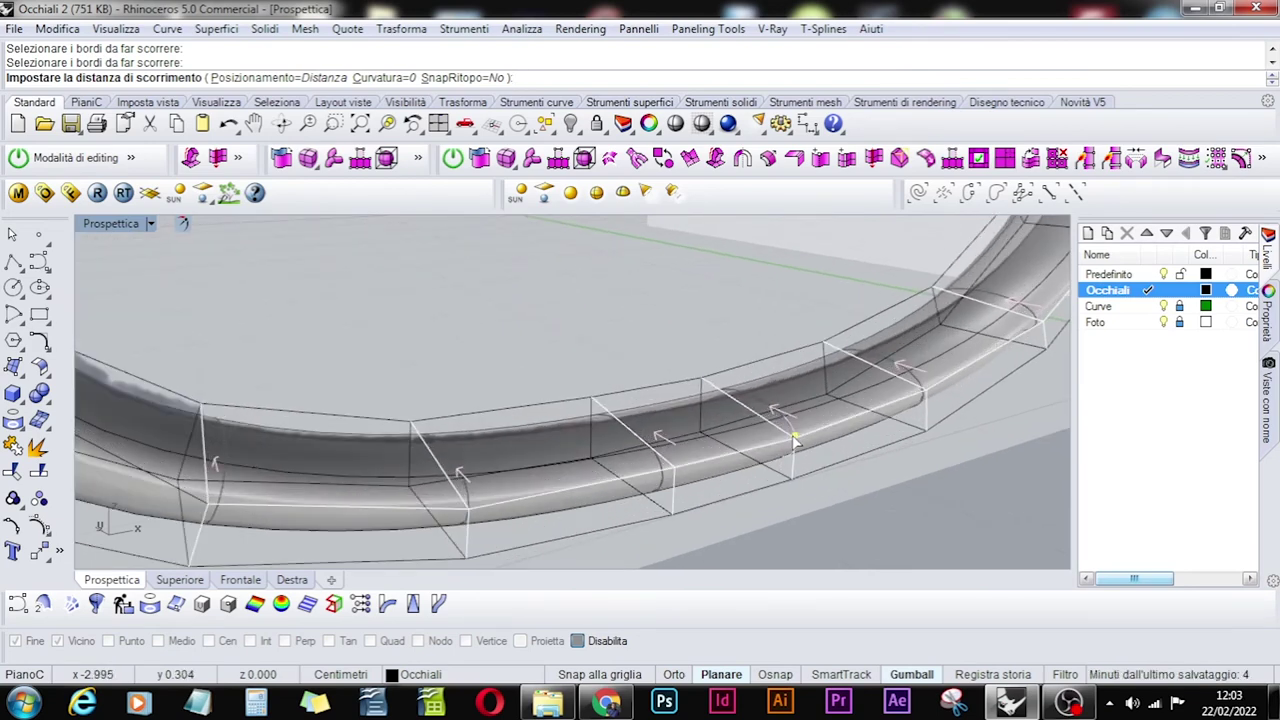
{"action": "left_click", "coordinate": [794, 441]}
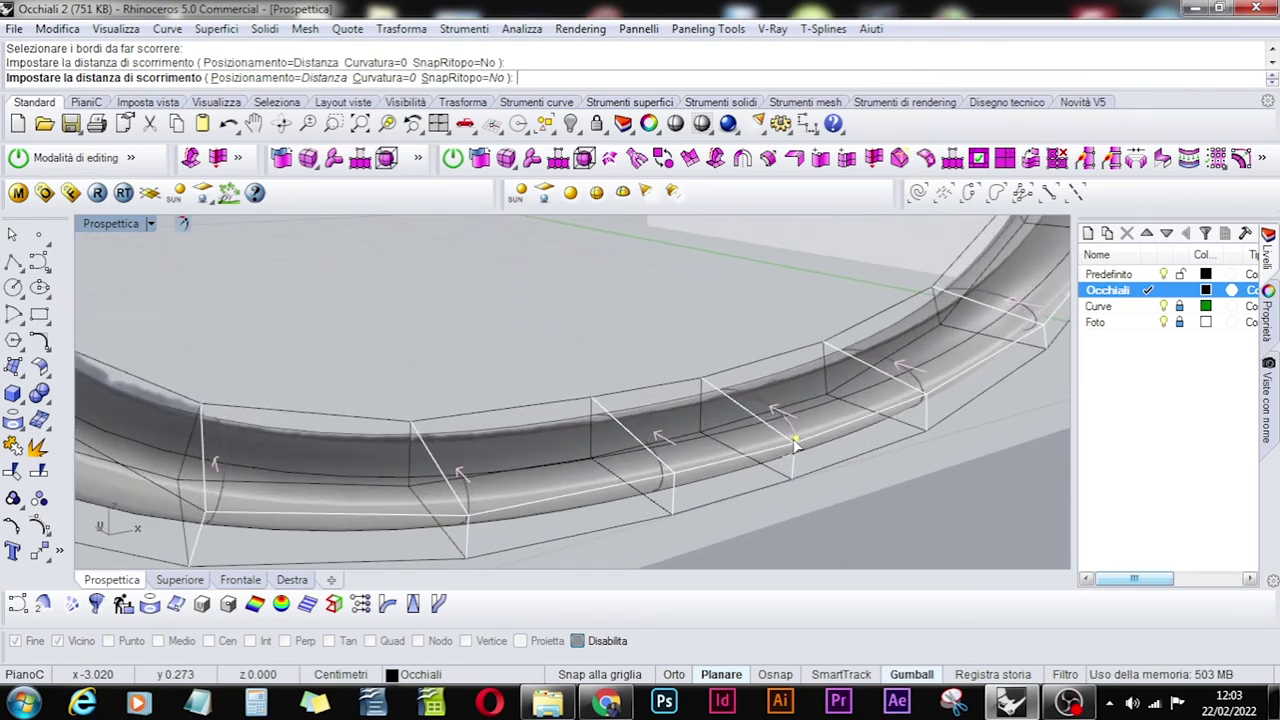
{"action": "right_click_drag", "start_coordinate": [806, 474], "coordinate": [621, 369]}
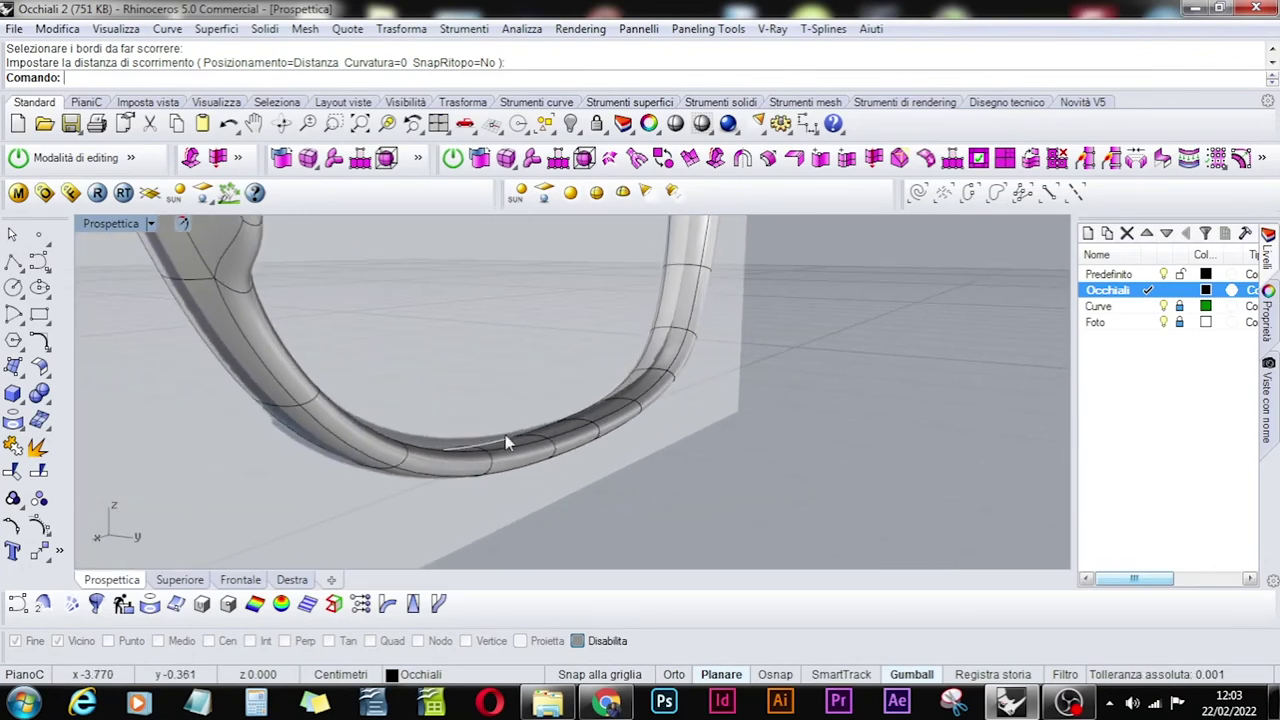
{"action": "right_click_drag", "start_coordinate": [505, 434], "coordinate": [567, 320], "text": "shift"}
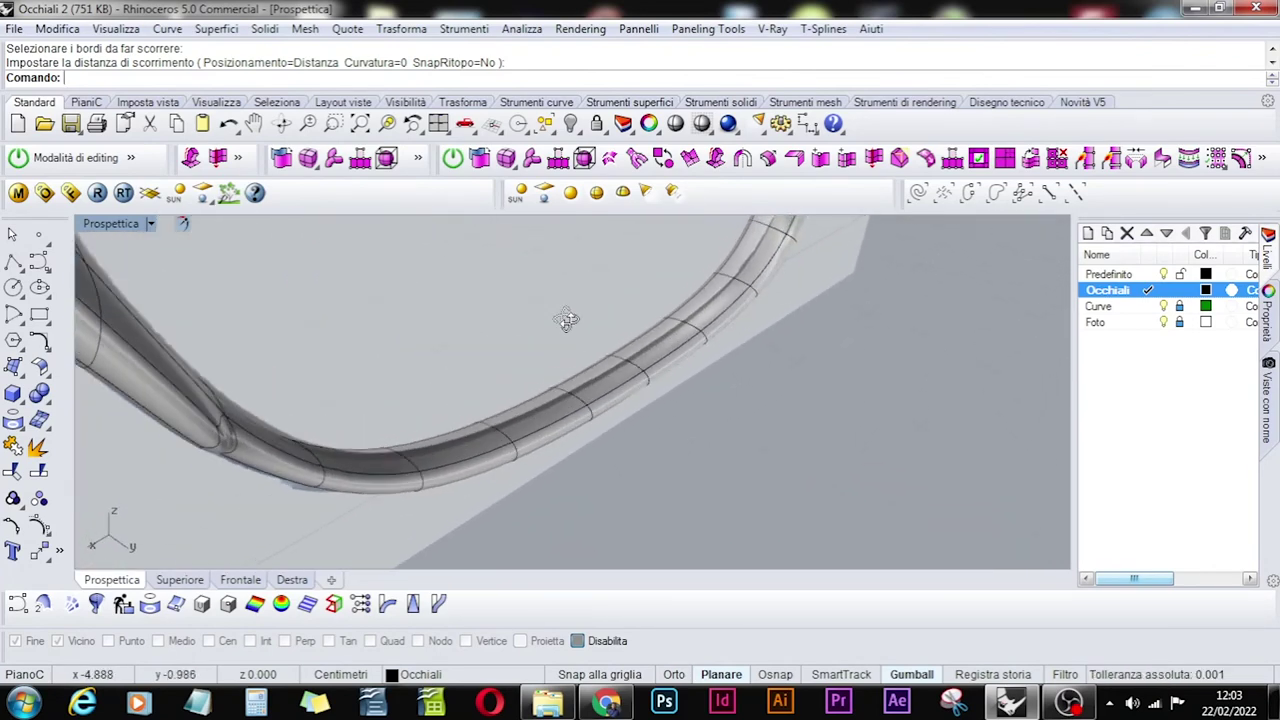
{"action": "left_click", "coordinate": [485, 458]}
{"action": "left_click", "coordinate": [556, 424]}
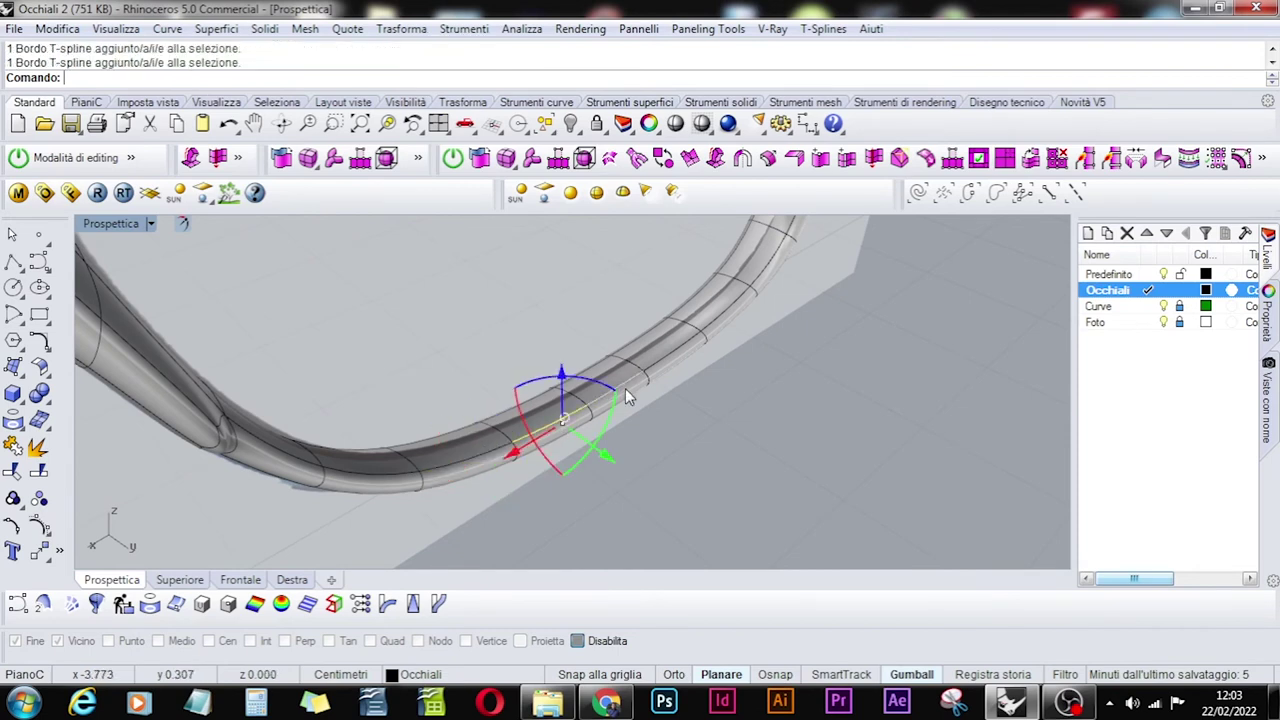
{"action": "left_click", "coordinate": [625, 388]}
{"action": "left_click", "coordinate": [668, 366]}
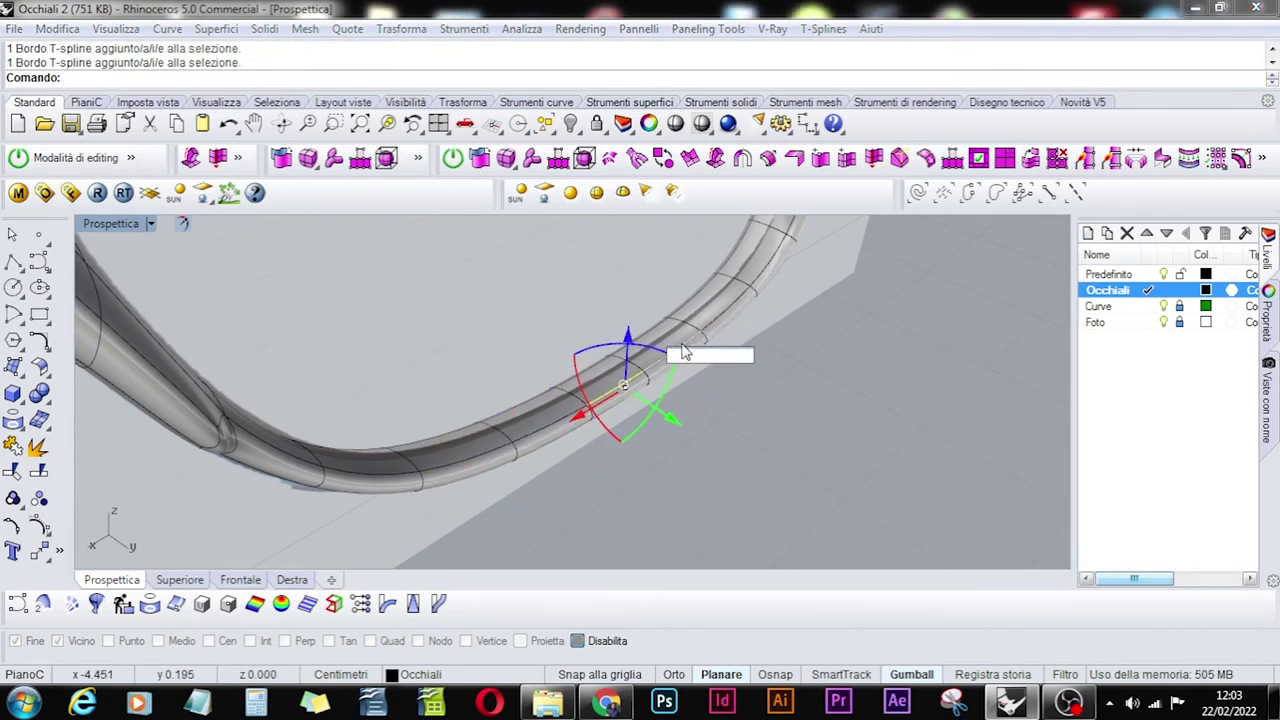
{"action": "left_click", "coordinate": [720, 320]}
{"action": "left_click", "coordinate": [730, 307]}
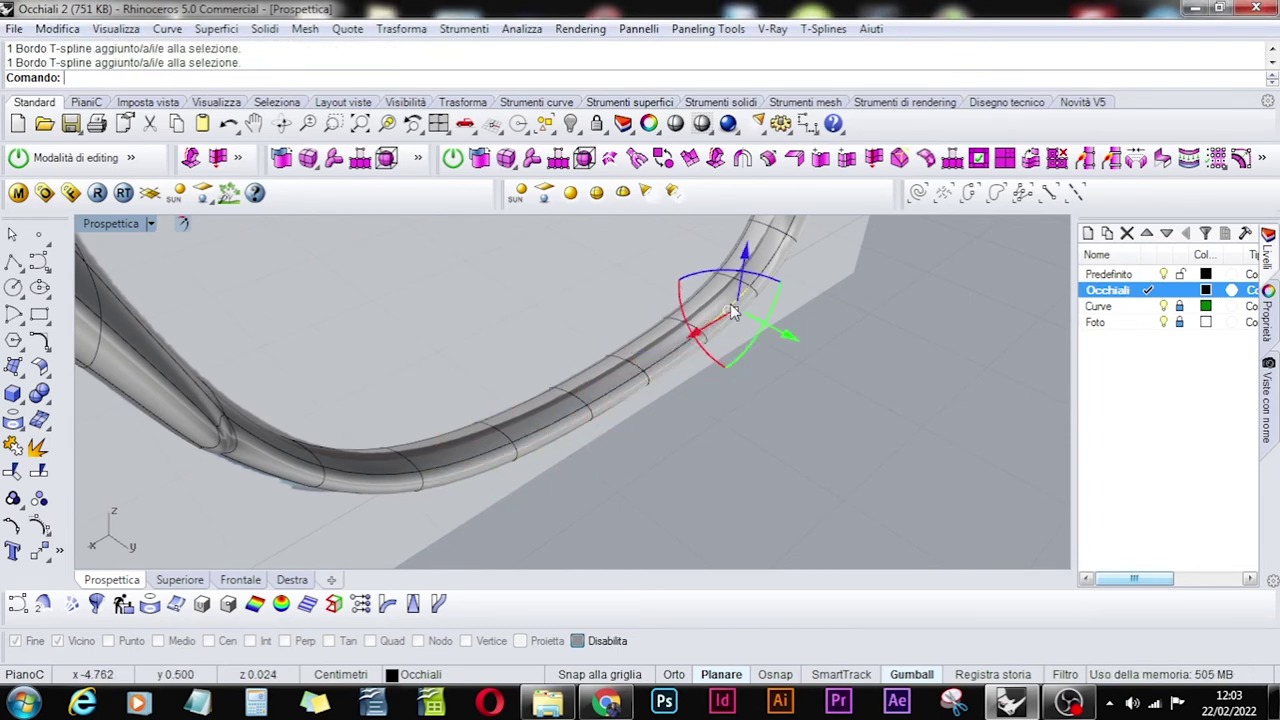
{"action": "key", "text": "Return"}
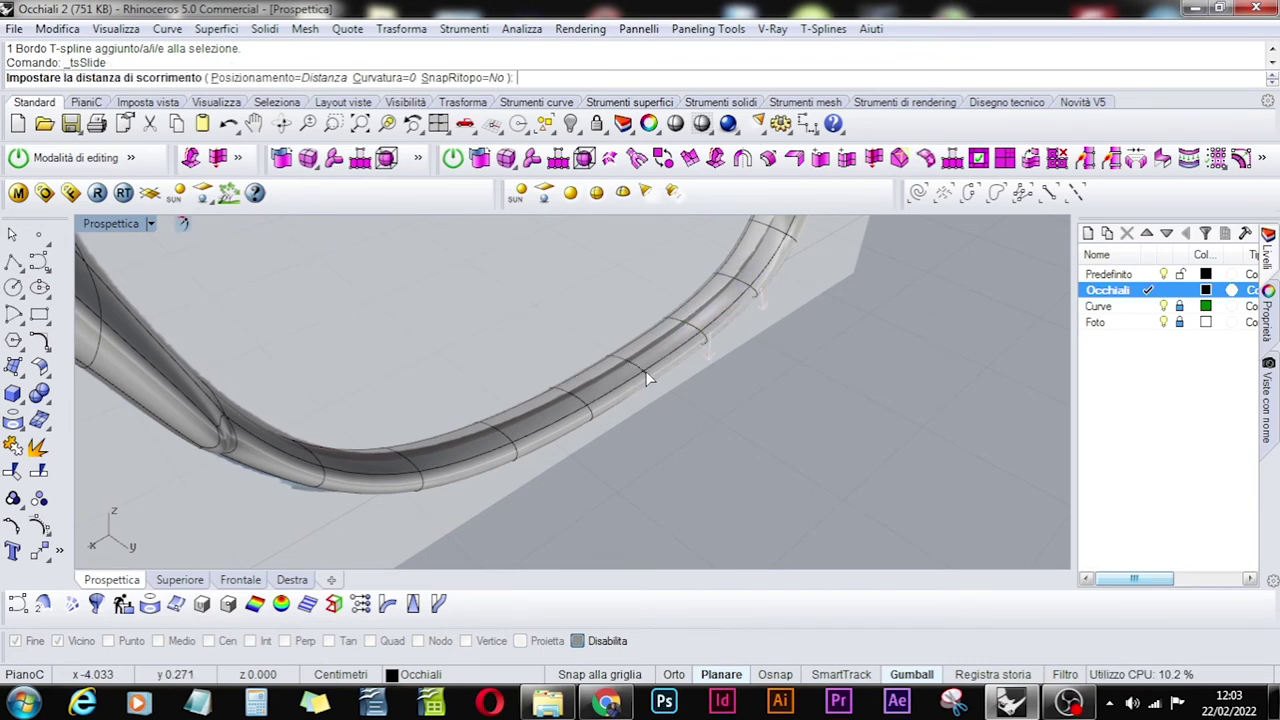
{"action": "key", "text": "Escape"}
Slide the matching chain of lengthwise edges on the back side of the lower rim slightly to refine its thickness.
{"action": "scroll", "coordinate": [640, 380], "scroll_direction": "up", "scroll_amount": 3}
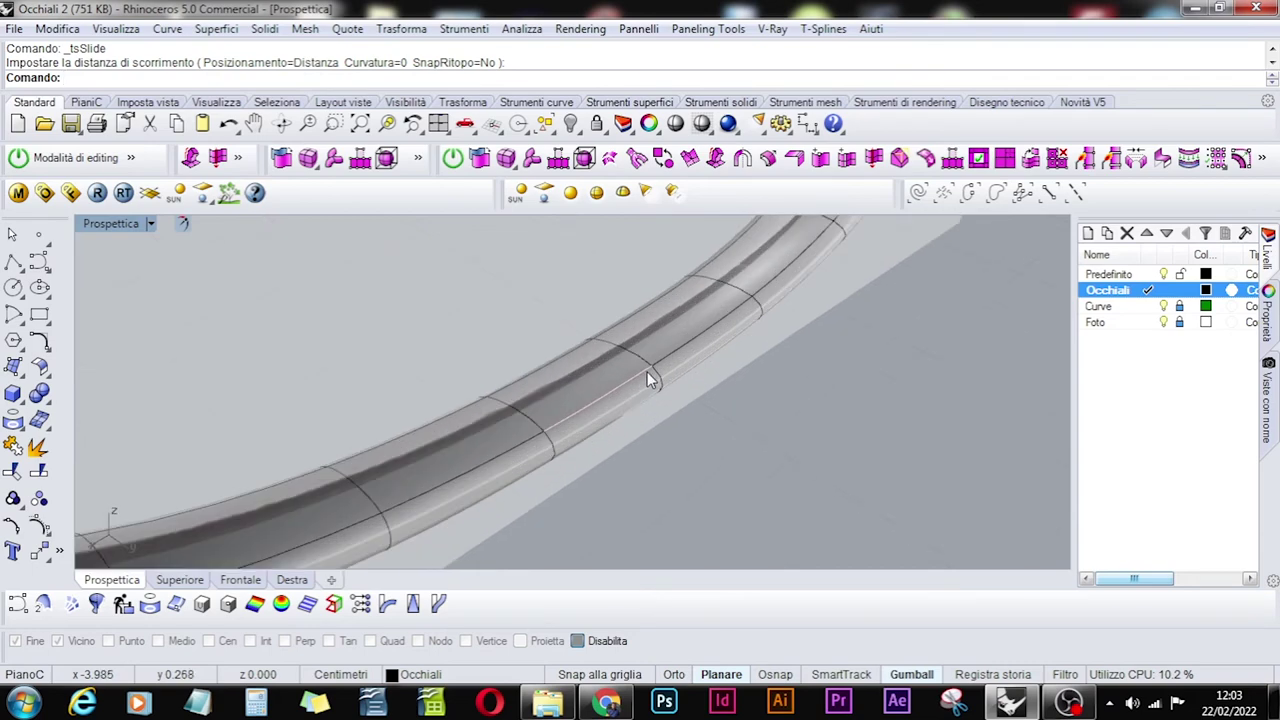
{"action": "scroll", "coordinate": [740, 360], "scroll_direction": "down", "scroll_amount": 5}
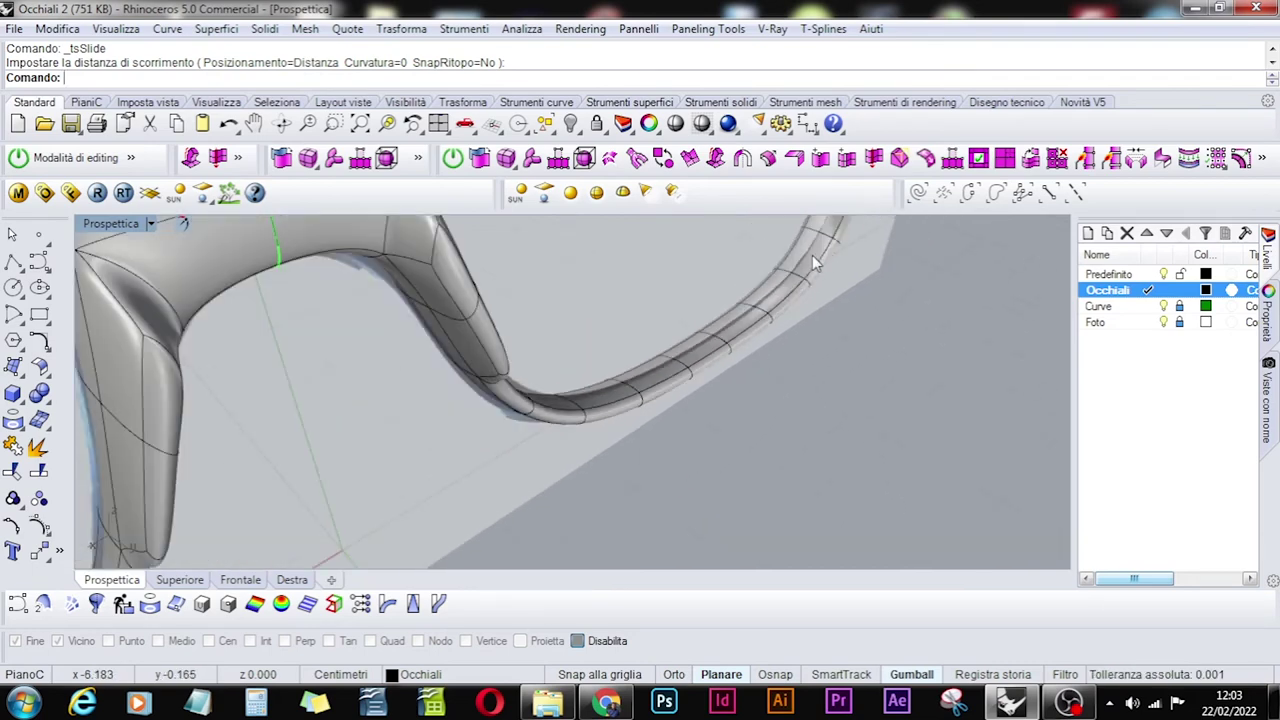
{"action": "scroll", "coordinate": [812, 255], "scroll_direction": "up", "scroll_amount": 3}
{"action": "scroll", "coordinate": [812, 255], "scroll_direction": "down", "scroll_amount": 2}
{"action": "right_click_drag", "start_coordinate": [812, 255], "coordinate": [865, 312]}
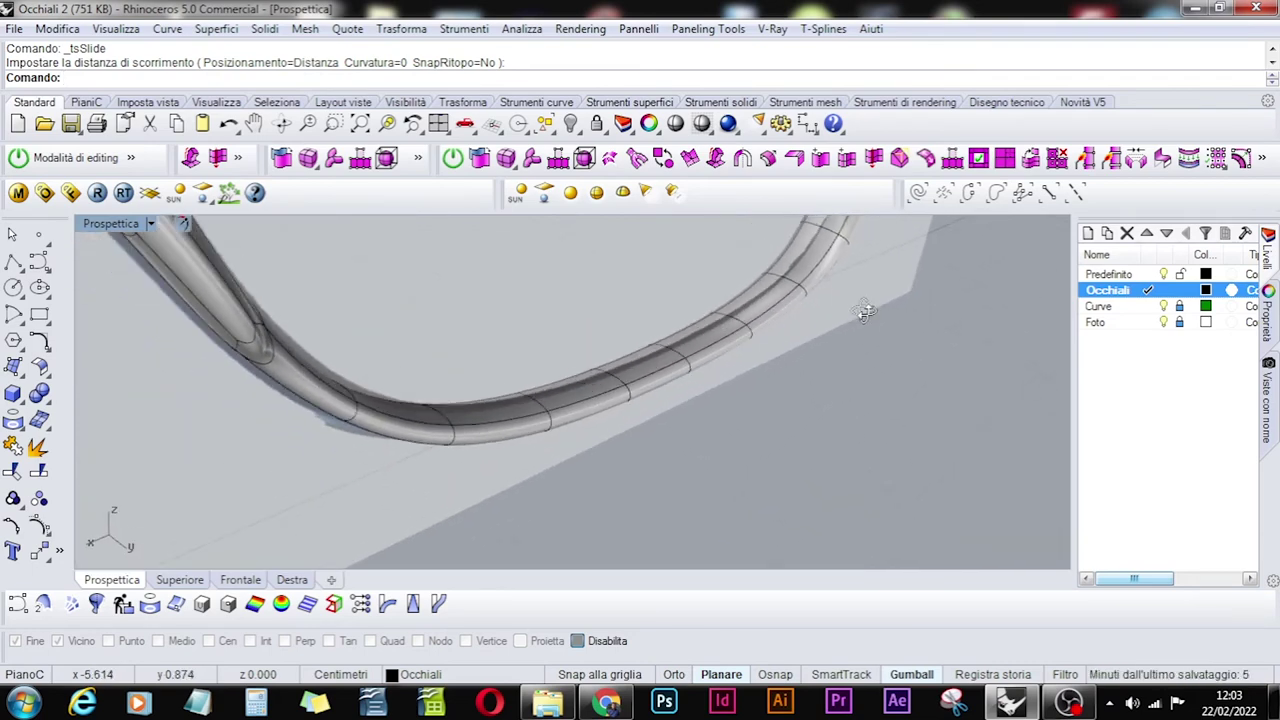
{"action": "left_click", "coordinate": [926, 158]}
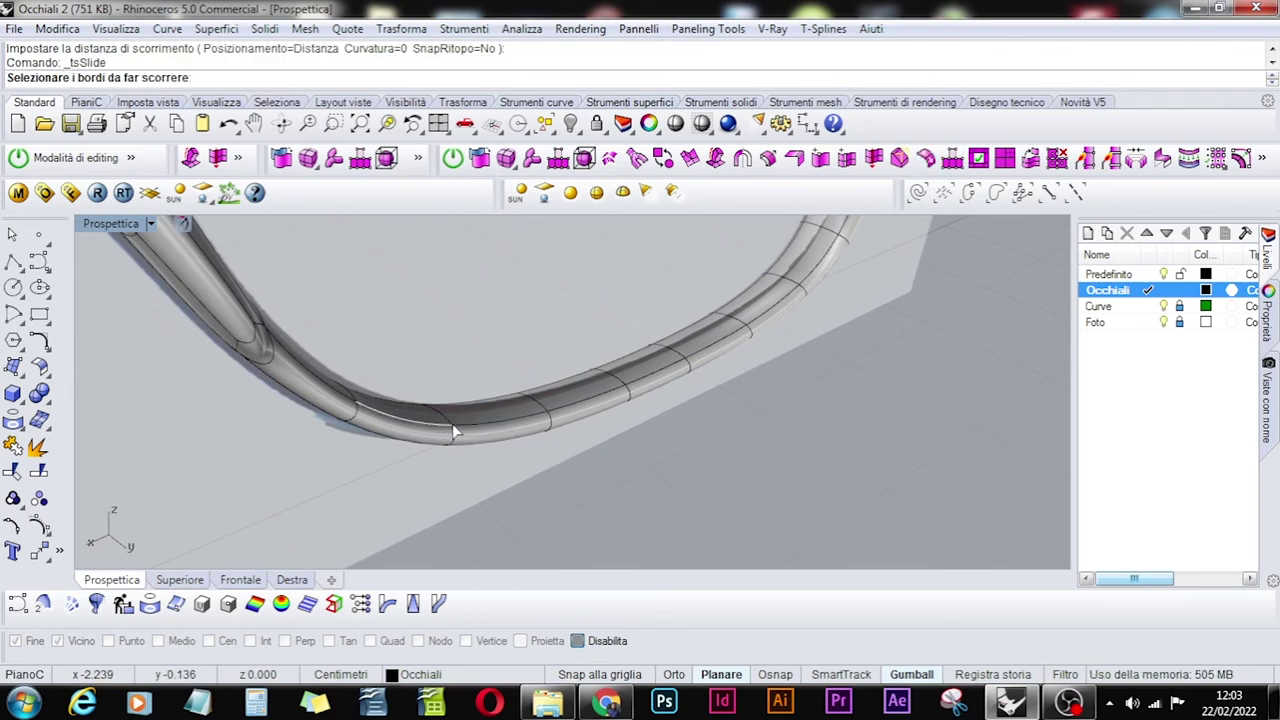
{"action": "left_click", "coordinate": [495, 425]}
{"action": "left_click", "coordinate": [600, 393]}
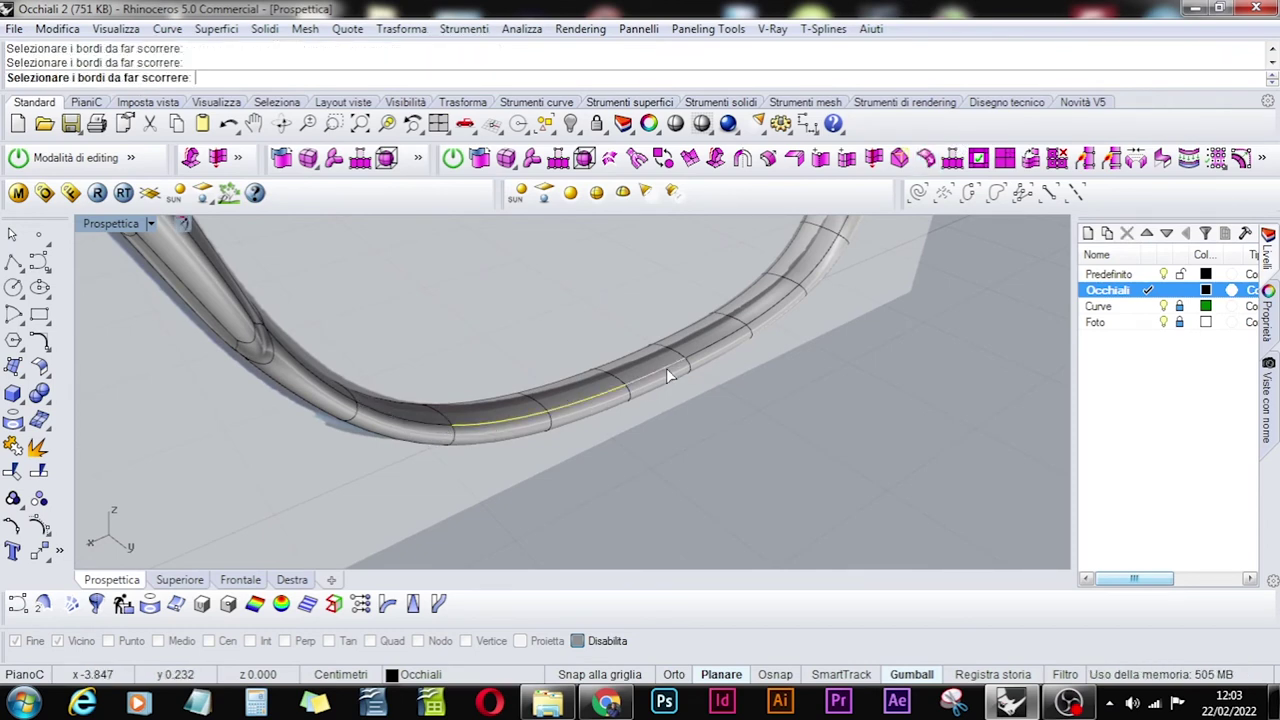
{"action": "left_click", "coordinate": [726, 343]}
{"action": "left_click", "coordinate": [790, 298]}
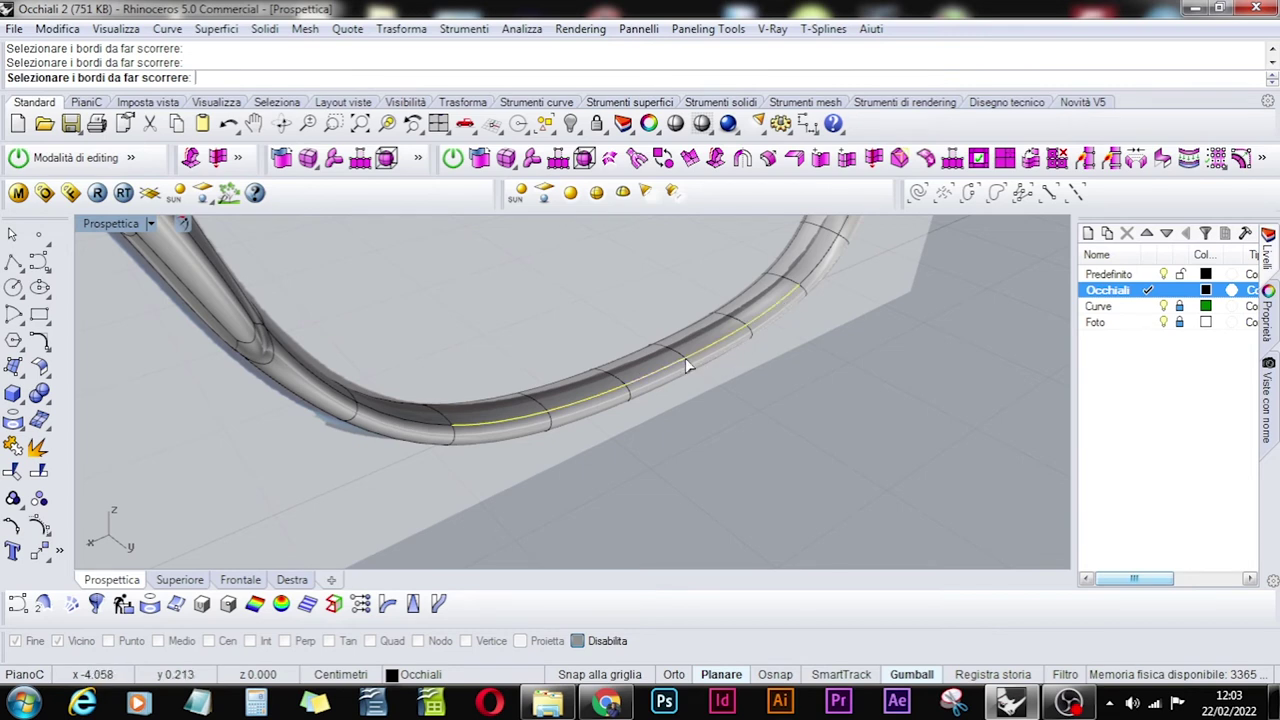
{"action": "key", "text": "Return"}
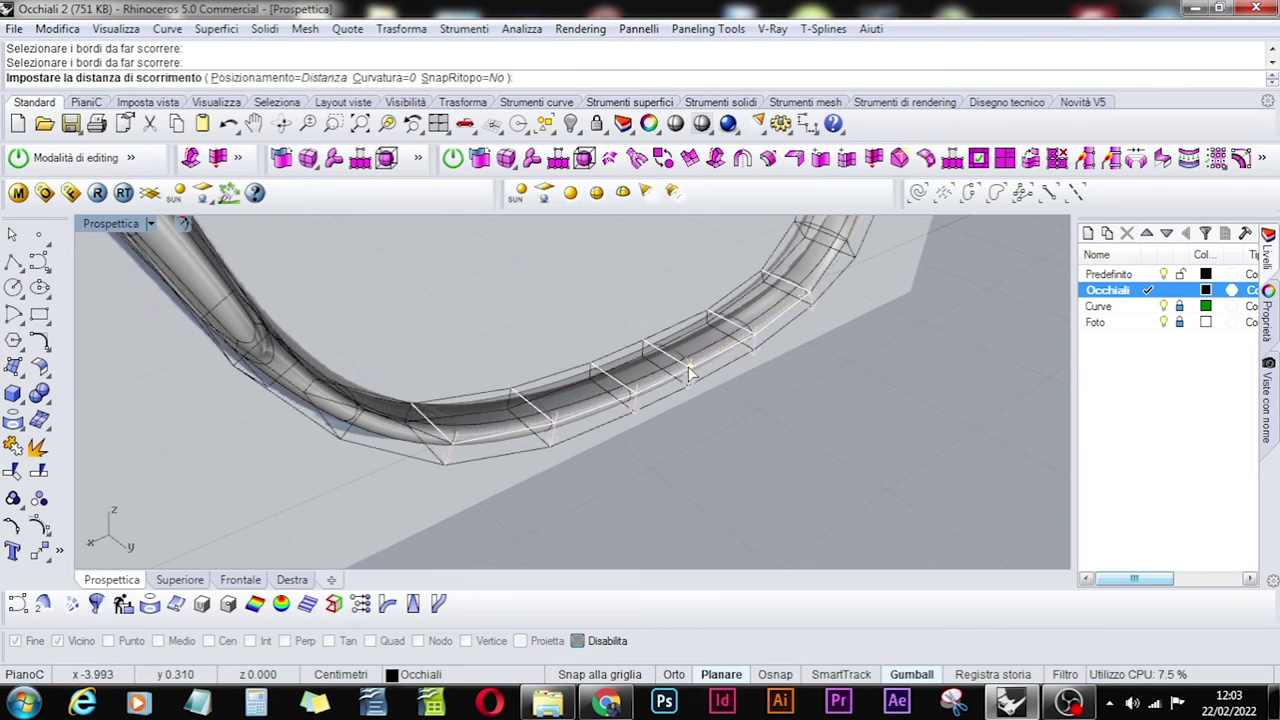
{"action": "left_click", "coordinate": [688, 366]}
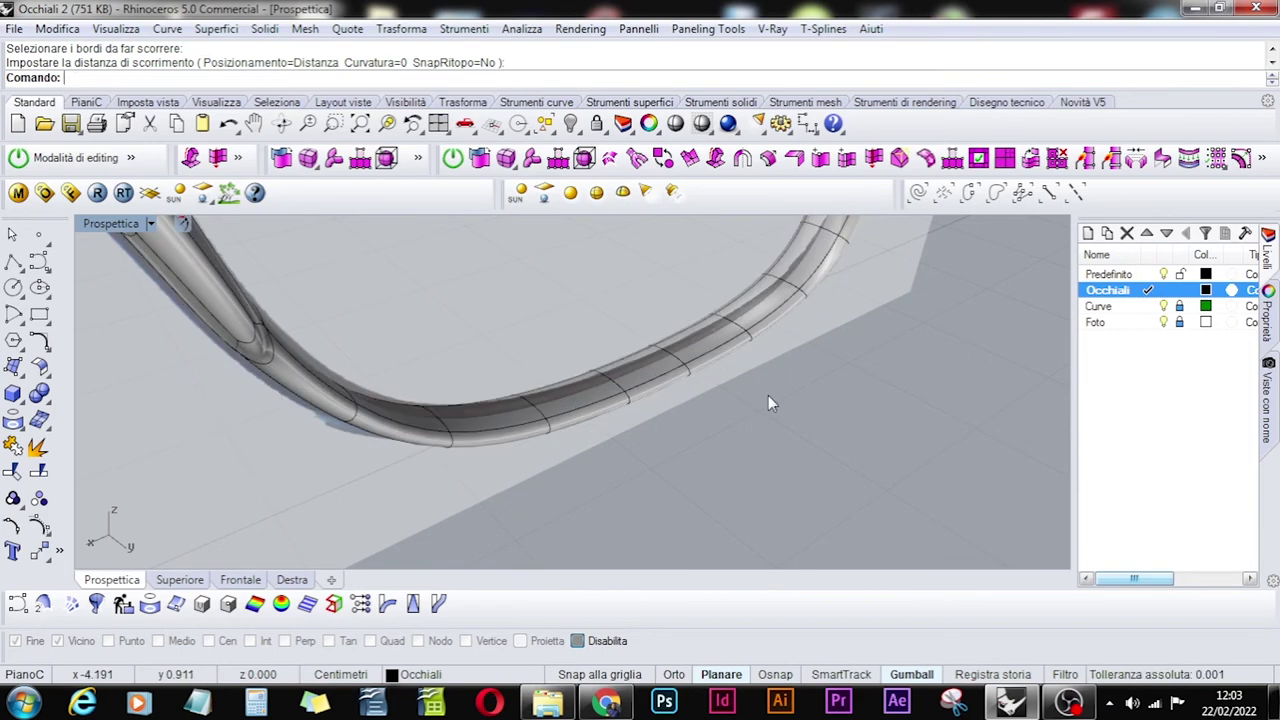
{"action": "mouse_move", "coordinate": [768, 395]}
{"action": "right_mouse_down"}
{"action": "mouse_move", "coordinate": [667, 388]}
{"action": "mouse_move", "coordinate": [626, 354]}
{"action": "mouse_move", "coordinate": [757, 440]}
{"action": "mouse_move", "coordinate": [1027, 404]}
{"action": "mouse_move", "coordinate": [669, 329]}
{"action": "mouse_move", "coordinate": [677, 526]}
{"action": "mouse_move", "coordinate": [909, 457]}
{"action": "mouse_move", "coordinate": [944, 421]}
{"action": "mouse_move", "coordinate": [923, 500]}
{"action": "mouse_move", "coordinate": [946, 531]}
{"action": "right_mouse_up"}
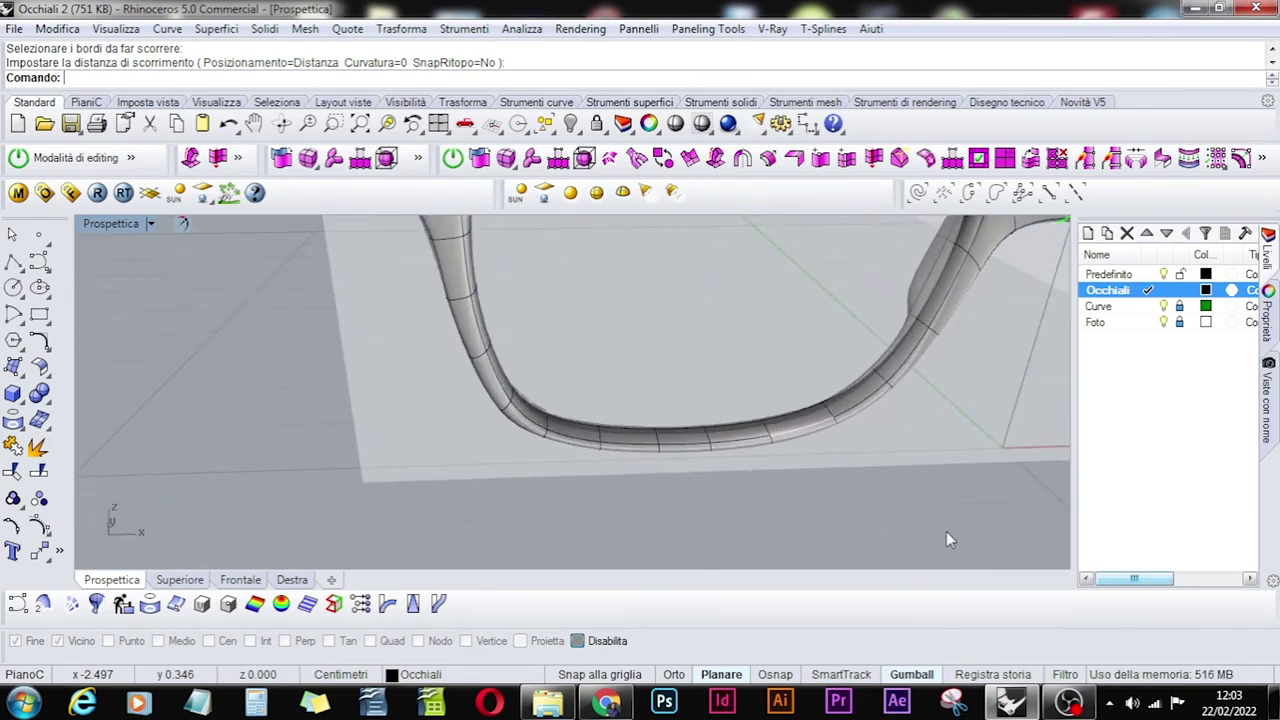
{"action": "right_click_drag", "start_coordinate": [683, 331], "coordinate": [743, 426]}
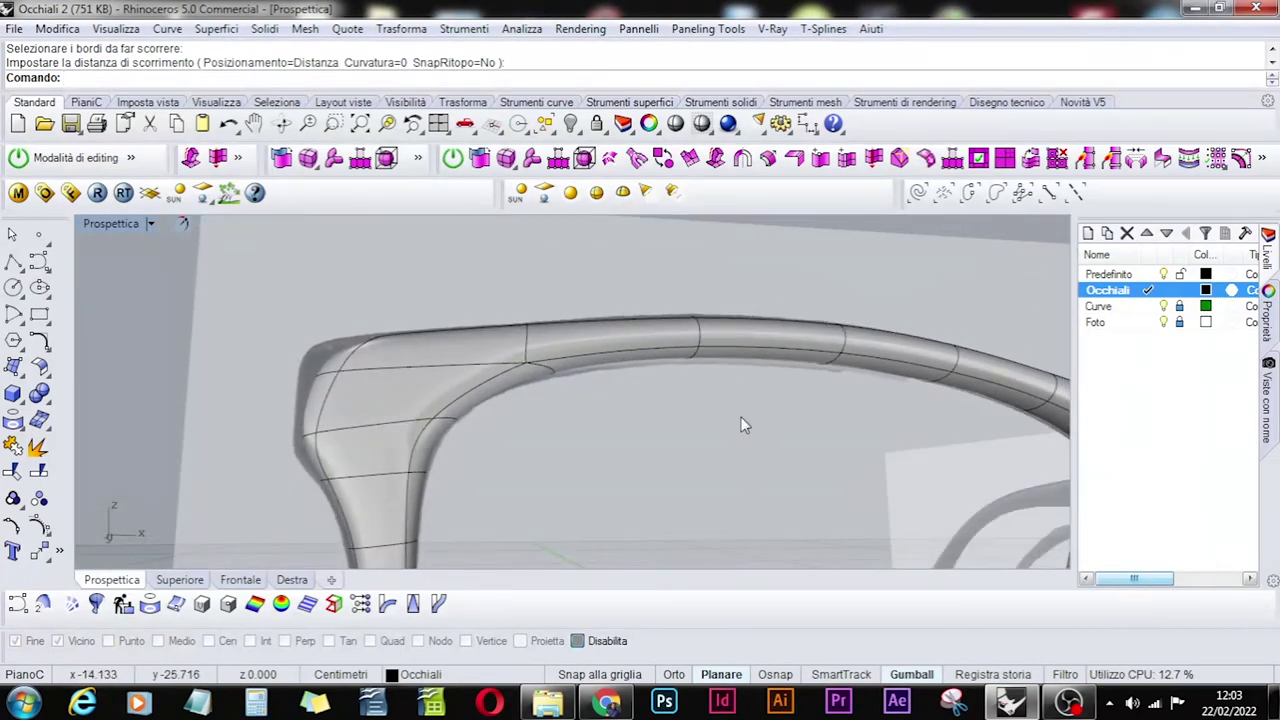
{"action": "right_click", "coordinate": [720, 445]}
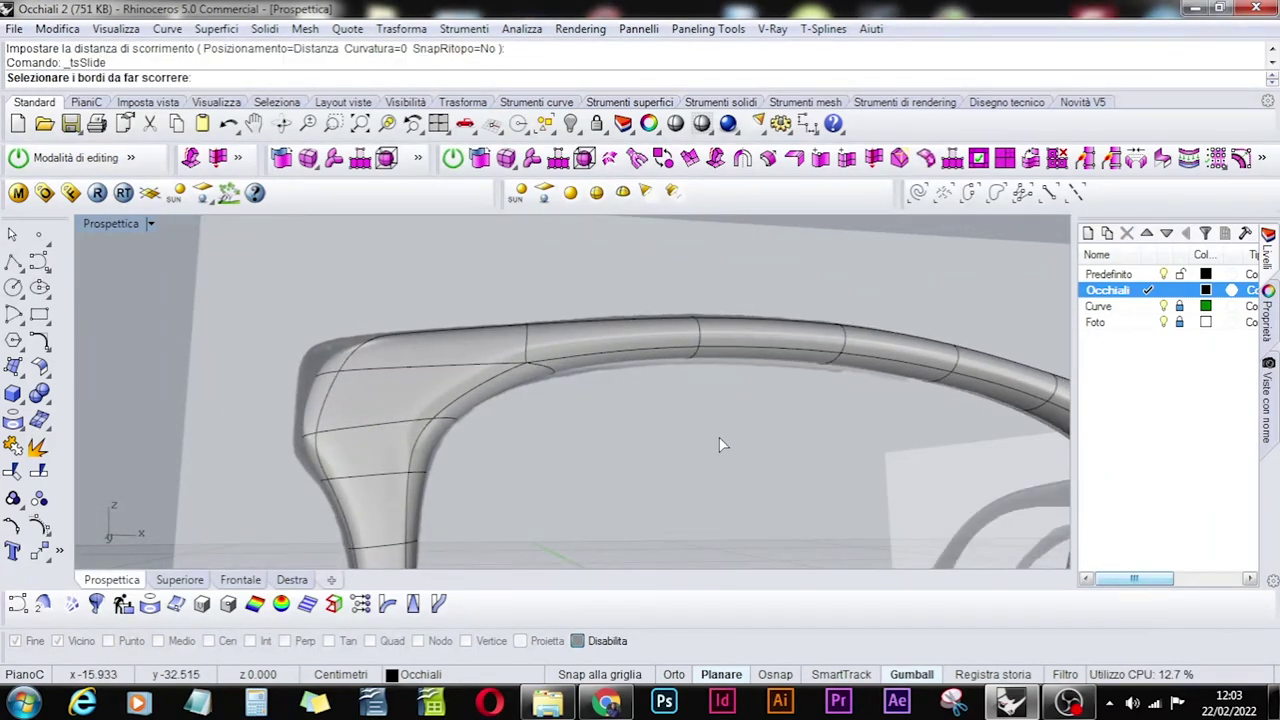
{"action": "left_click", "coordinate": [657, 347]}
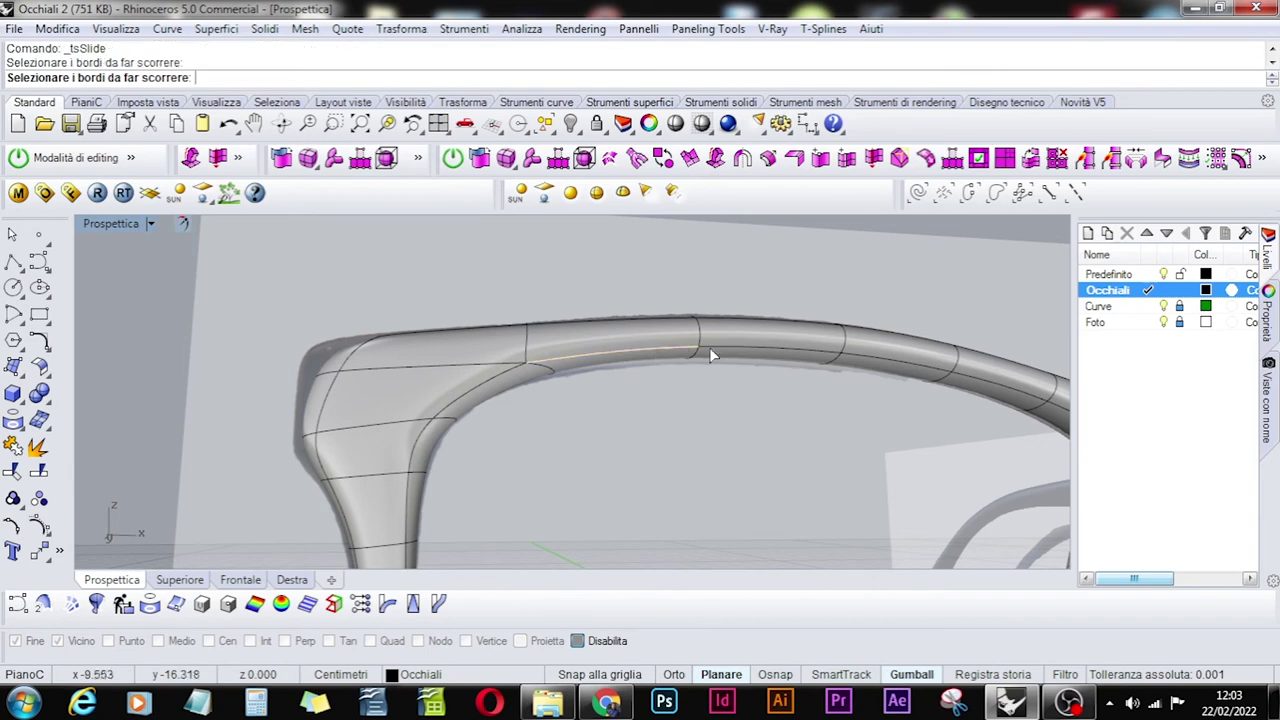
{"action": "left_click", "coordinate": [715, 347]}
{"action": "left_click", "coordinate": [920, 366]}
{"action": "left_click", "coordinate": [980, 380]}
{"action": "right_click_drag", "start_coordinate": [980, 380], "coordinate": [717, 414], "text": "shift"}
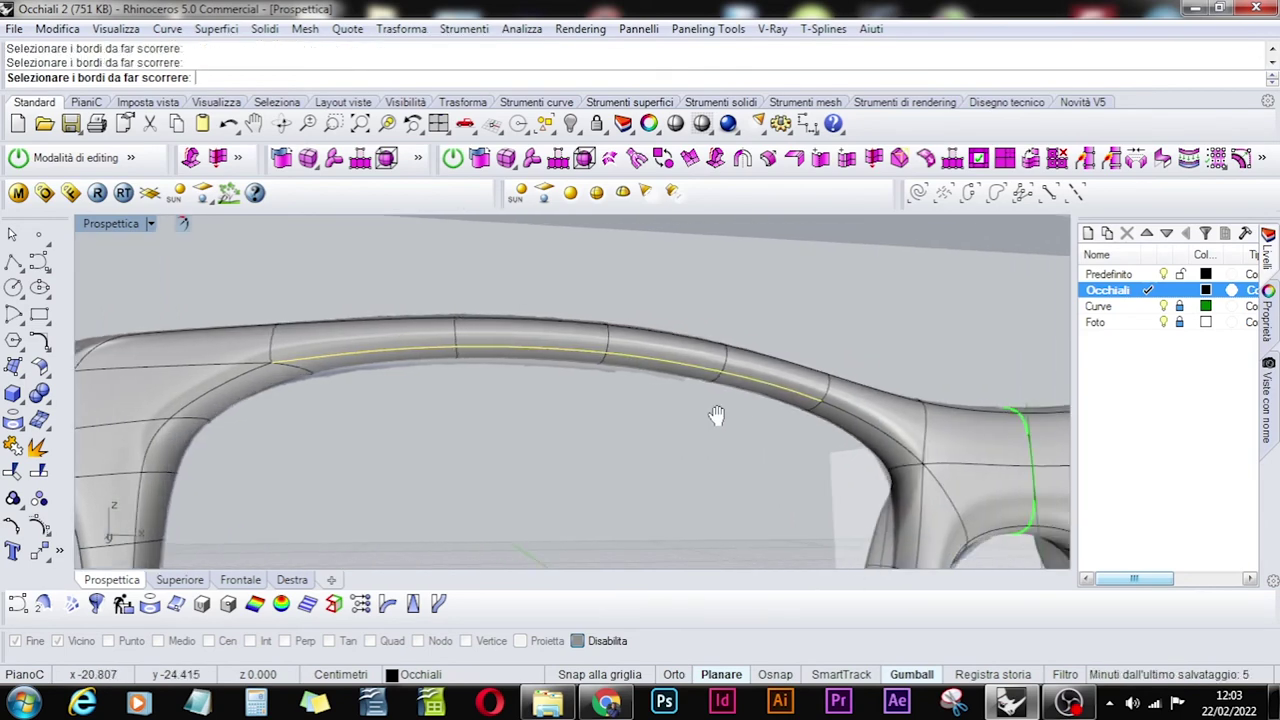
{"action": "right_click_drag", "start_coordinate": [824, 418], "coordinate": [226, 474]}
{"action": "key", "text": "Return"}
{"action": "key", "text": "Escape"}
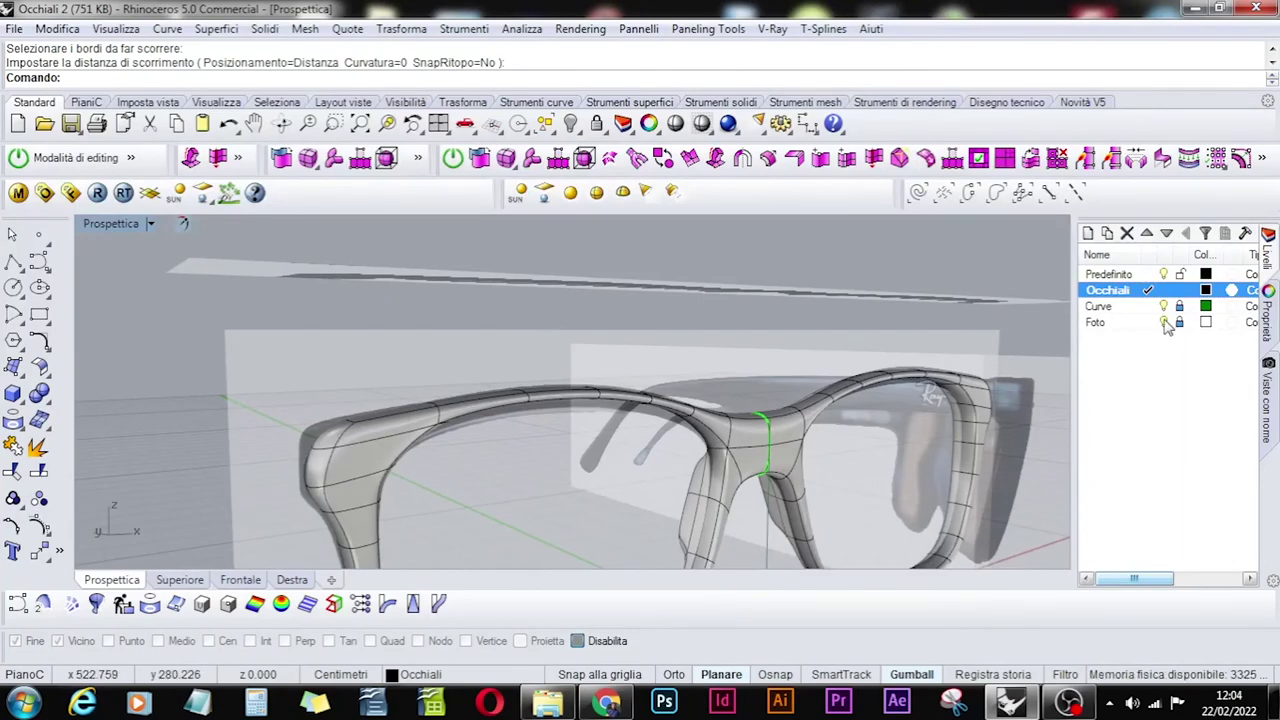
Hide the Foto layer and save the eyeglass model.
{"action": "left_click", "coordinate": [1163, 321]}
{"action": "right_click_drag", "start_coordinate": [575, 441], "coordinate": [491, 286]}
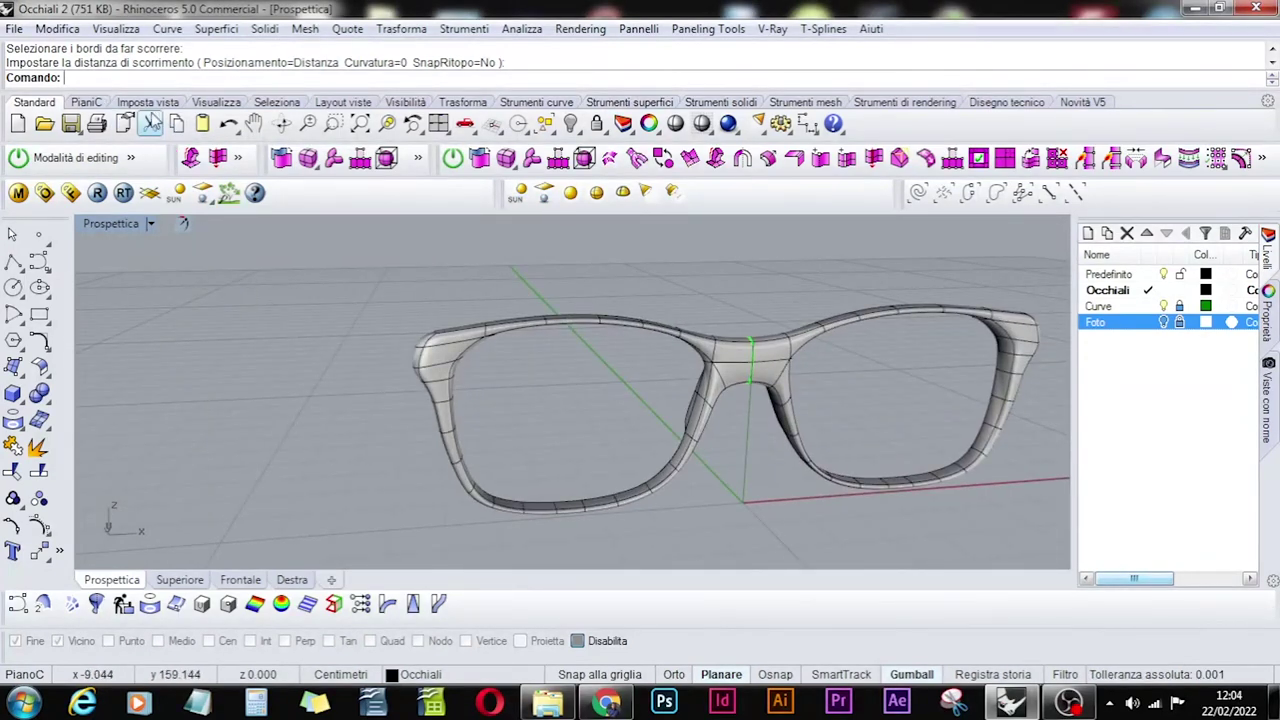
{"action": "left_click", "coordinate": [70, 123]}
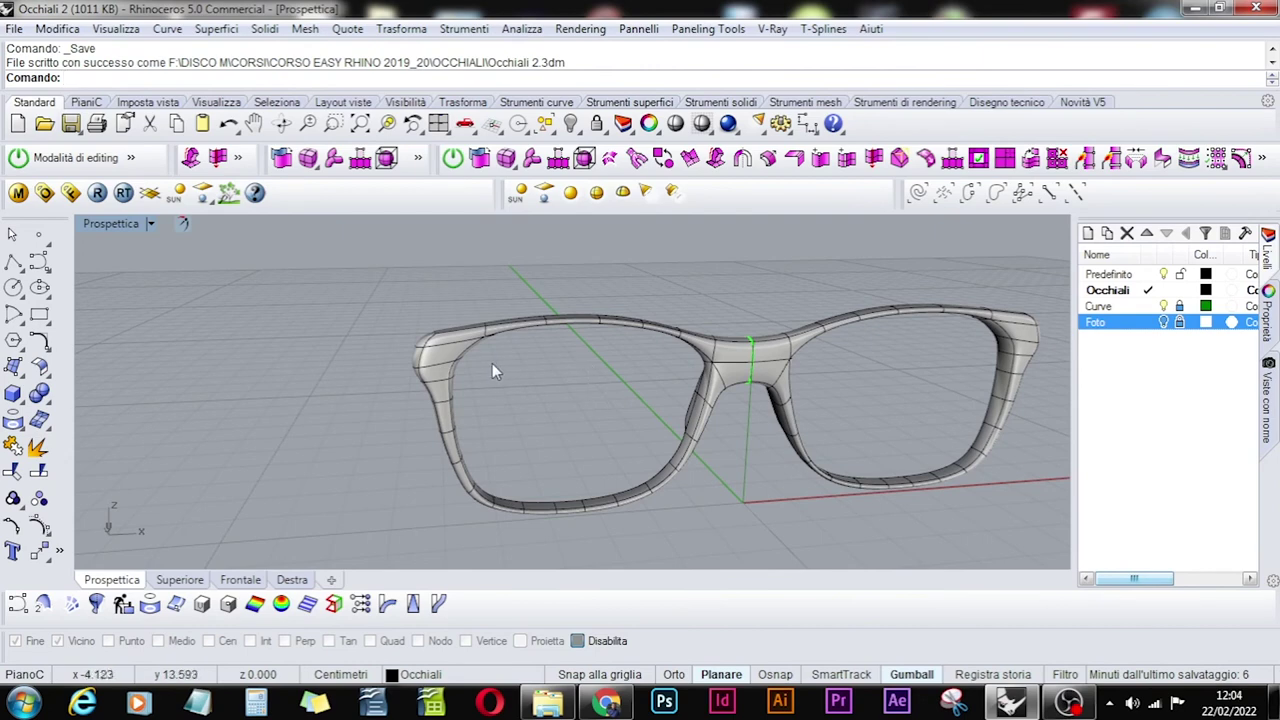
Show the Foto layer again and compare the frame with the front and side reference photos.
{"action": "right_click_drag", "start_coordinate": [491, 365], "coordinate": [543, 358]}
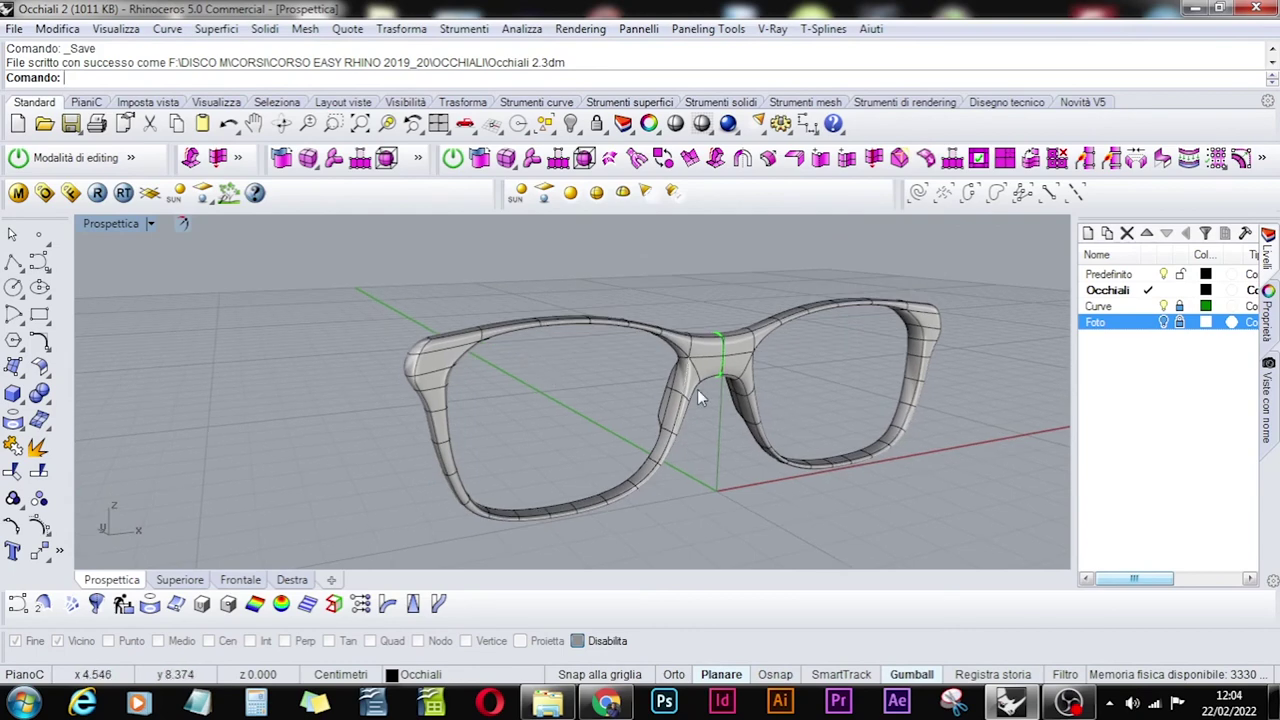
{"action": "left_click", "coordinate": [1163, 322]}
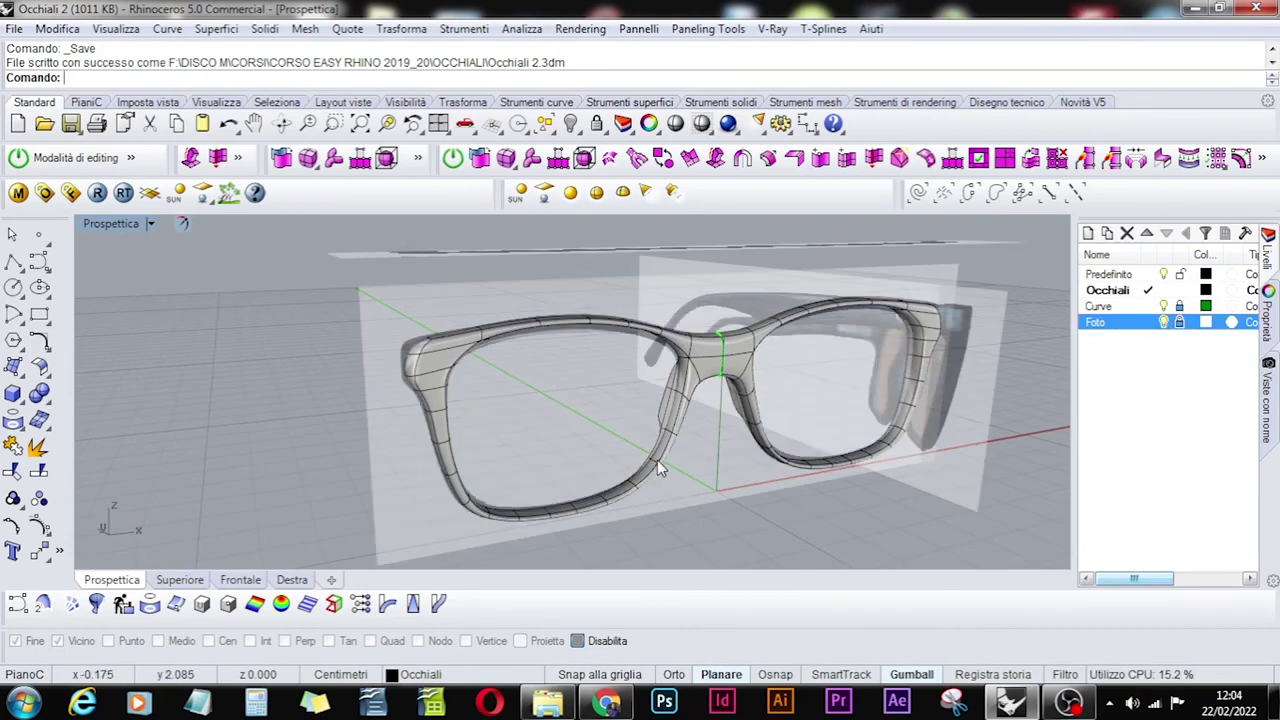
{"action": "right_click_drag", "start_coordinate": [740, 405], "coordinate": [725, 443]}
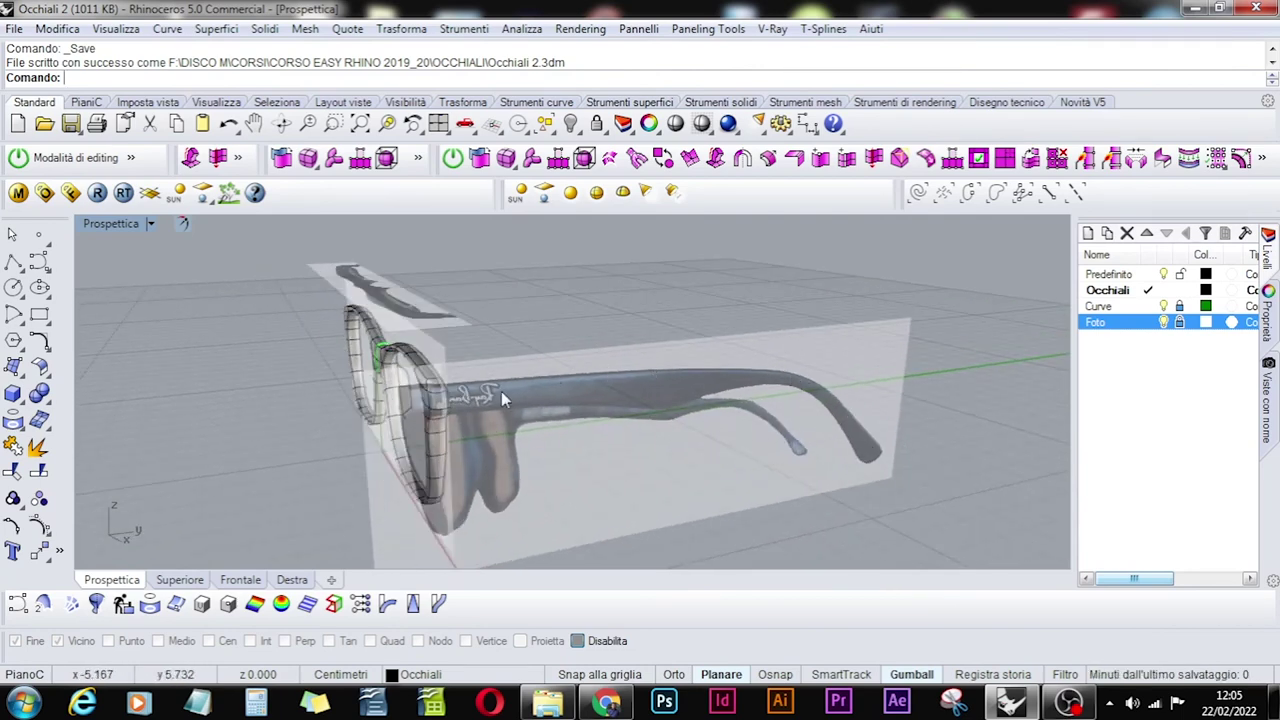
{"action": "right_click_drag", "start_coordinate": [341, 374], "coordinate": [853, 436]}
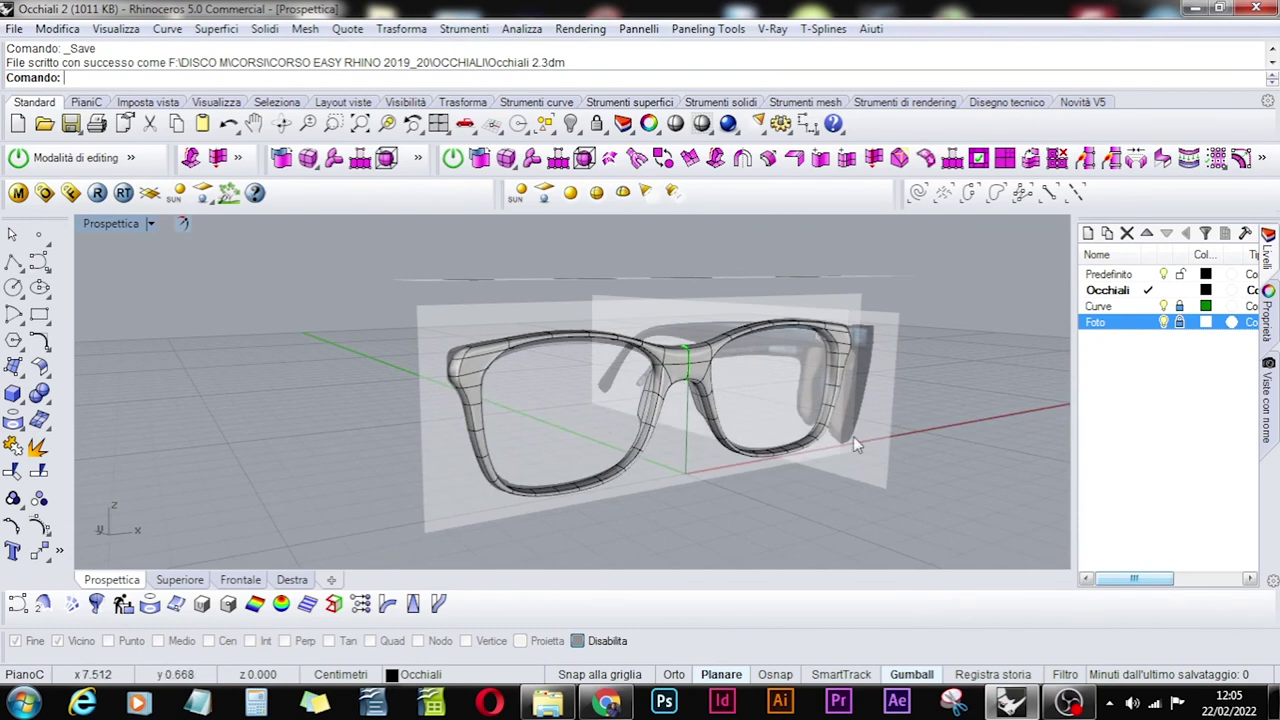